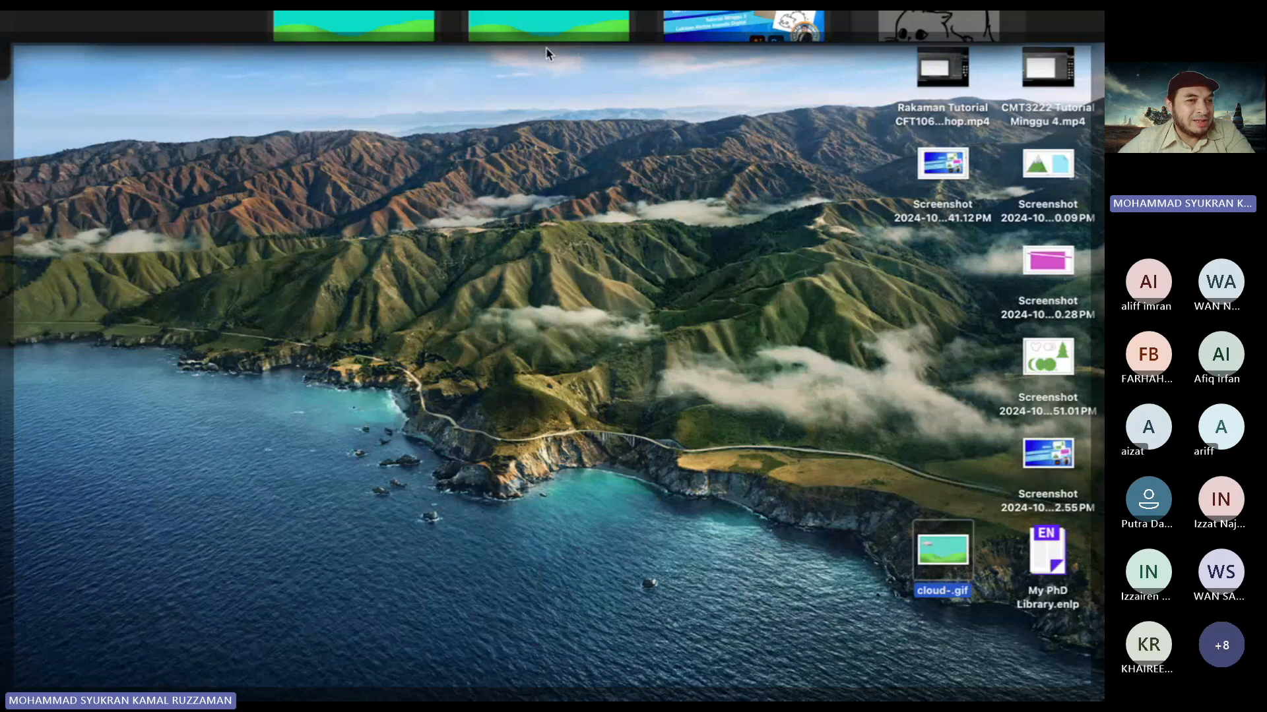
Switch to Photoshop and create a new document from the Art & Illustration 720p preset, 1280 x 720 px at 300 ppi
left_click(622, 421)
left_click(1093, 381)
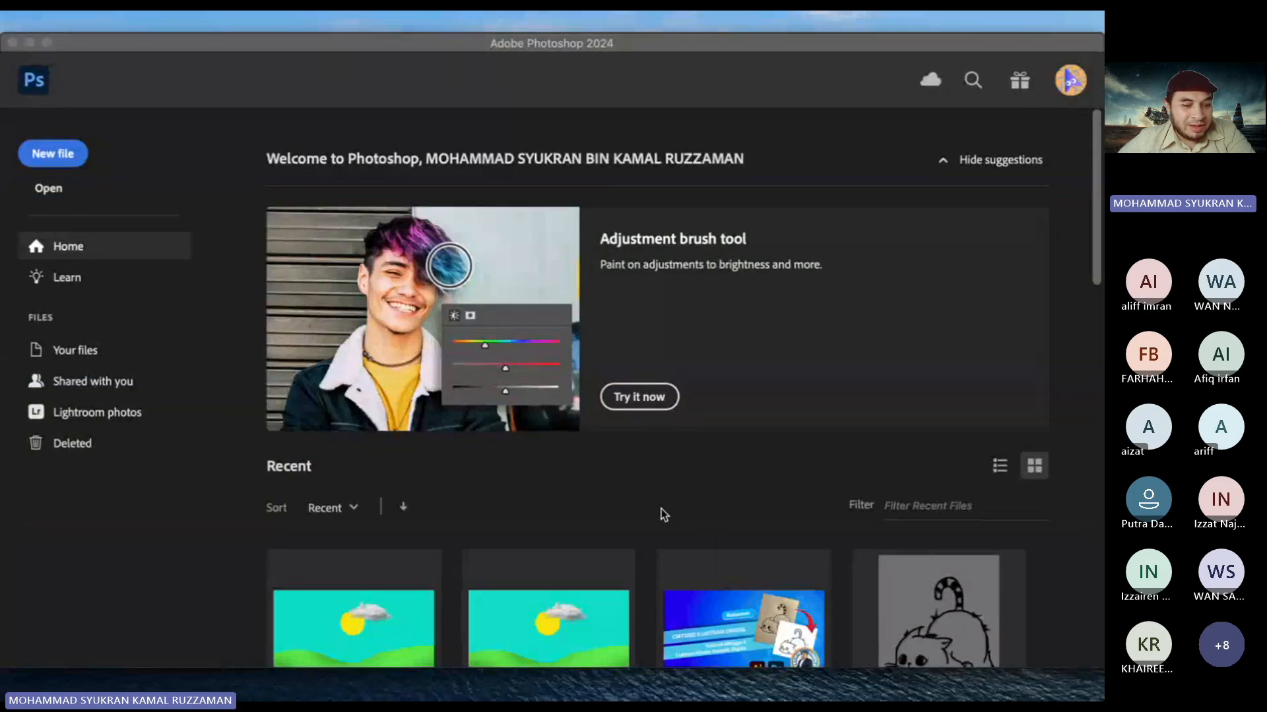
scroll(661, 510, "down", 2)
scroll(661, 509, "up", 2)
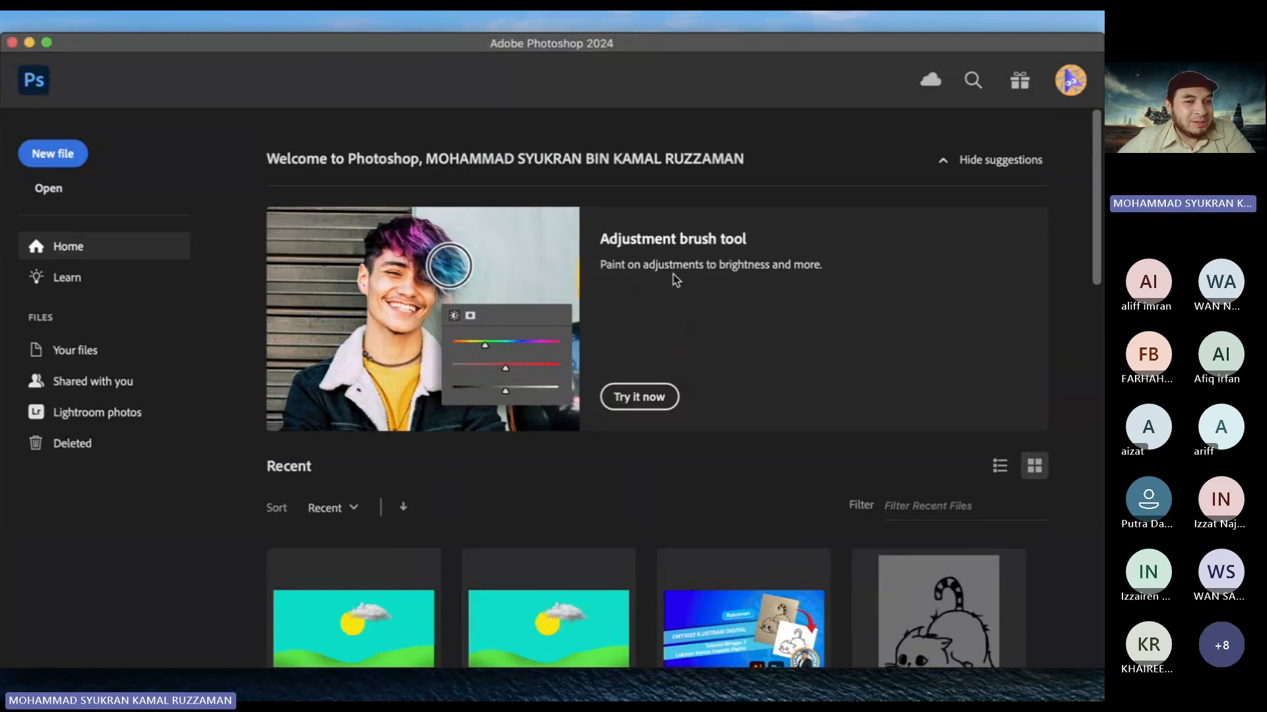
left_click(52, 153)
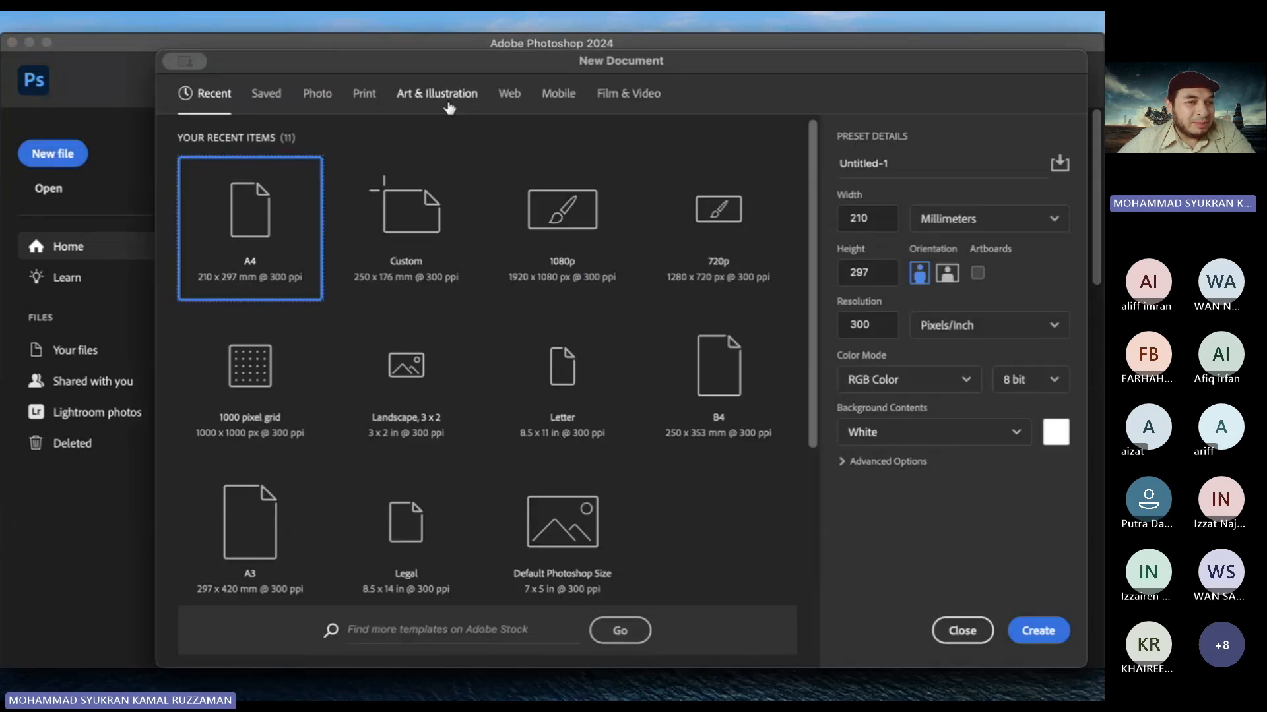
left_click(450, 106)
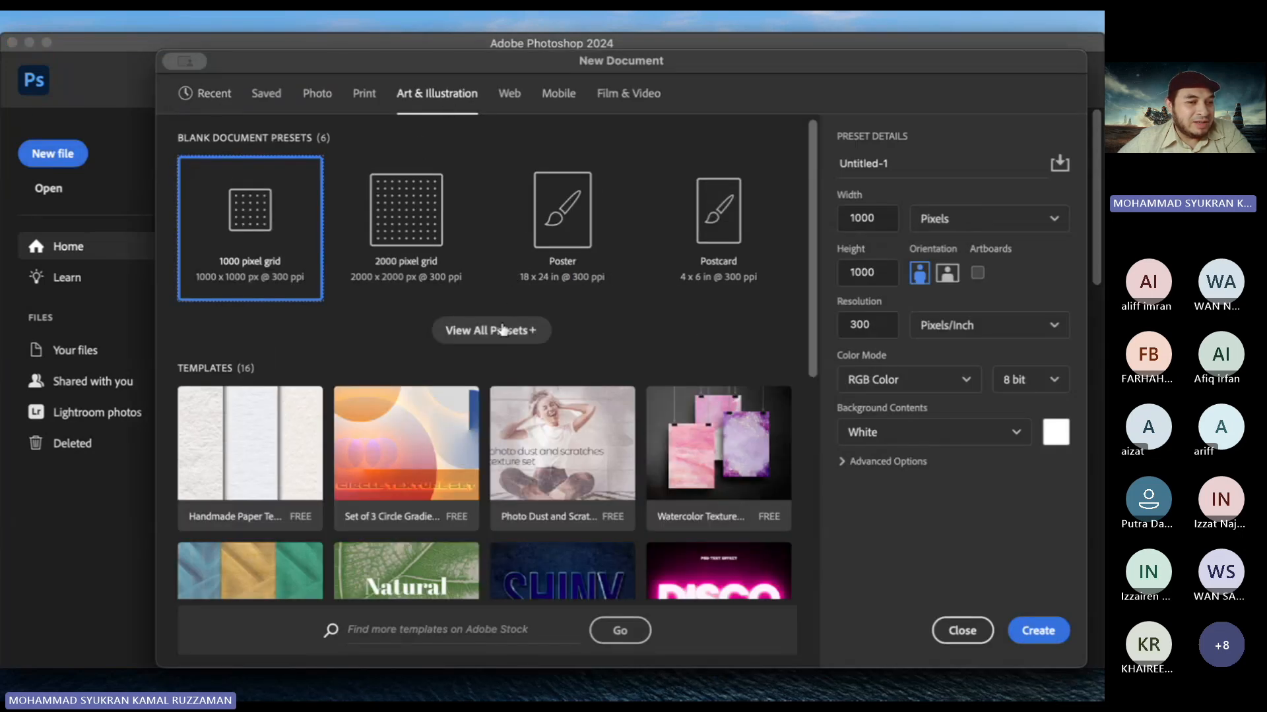
left_click(409, 376)
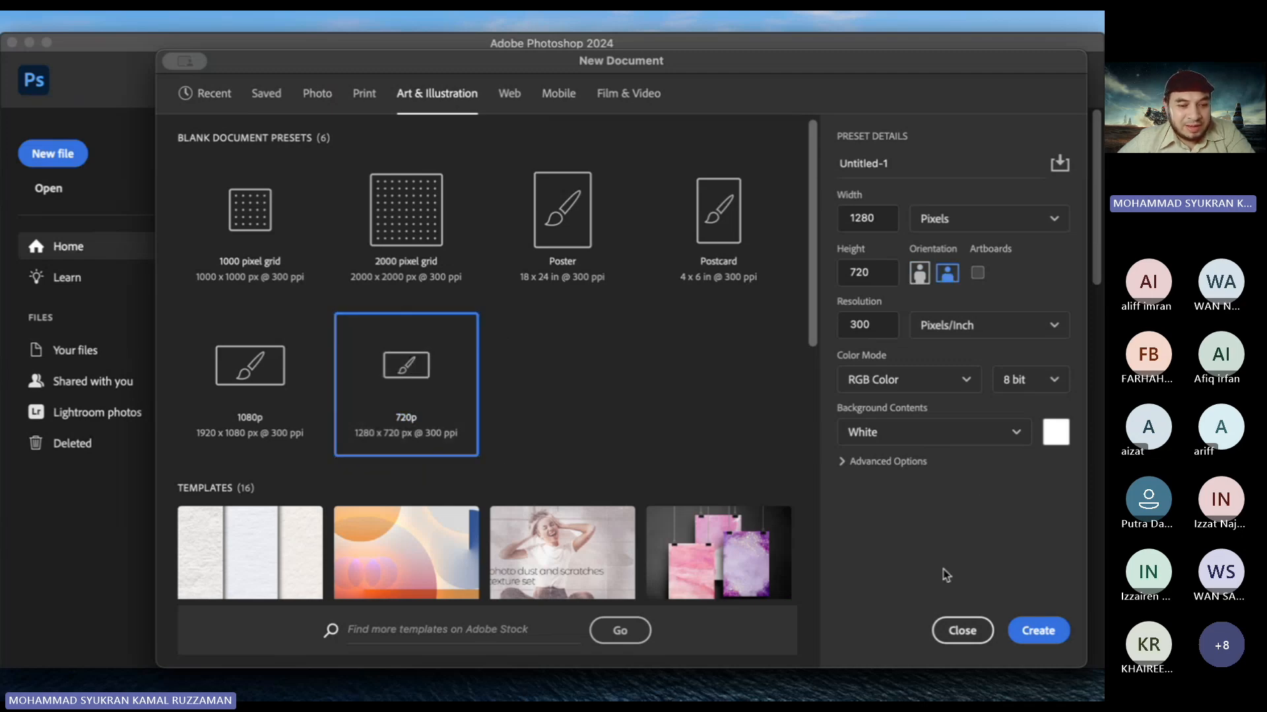
left_click(1036, 630)
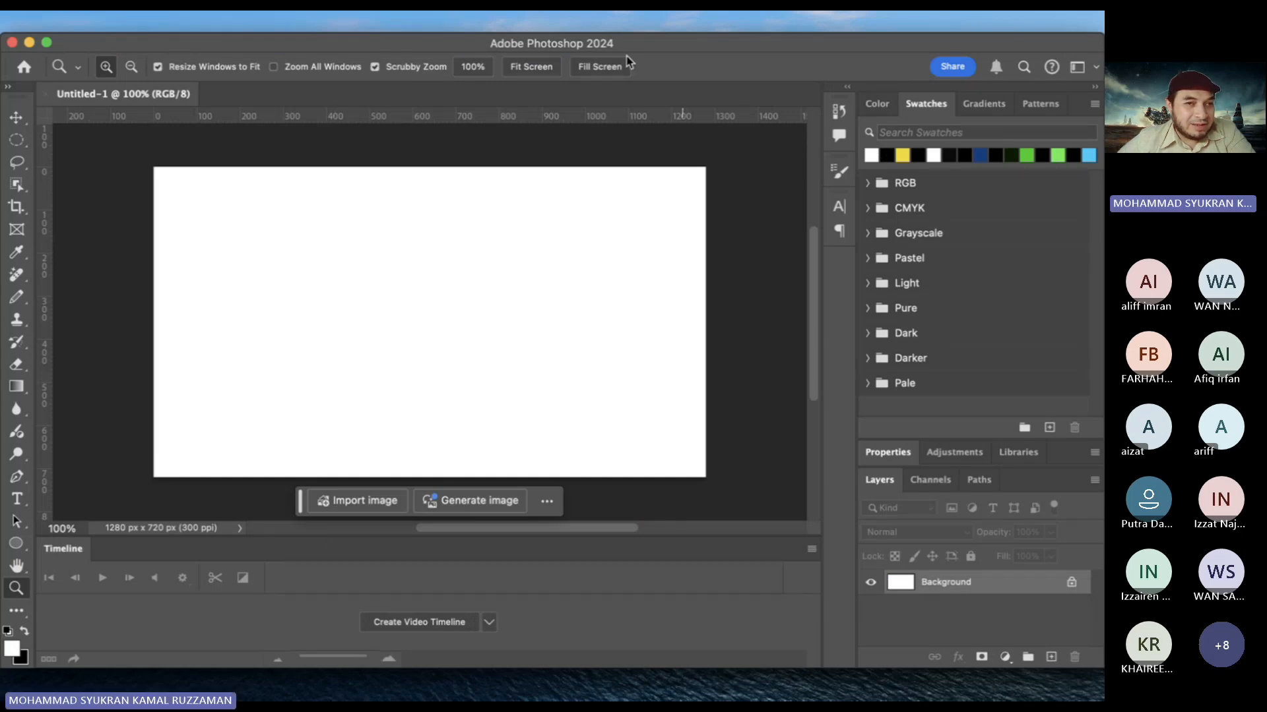
Hide the Timeline from the workspace and bring it back
left_click(585, 21)
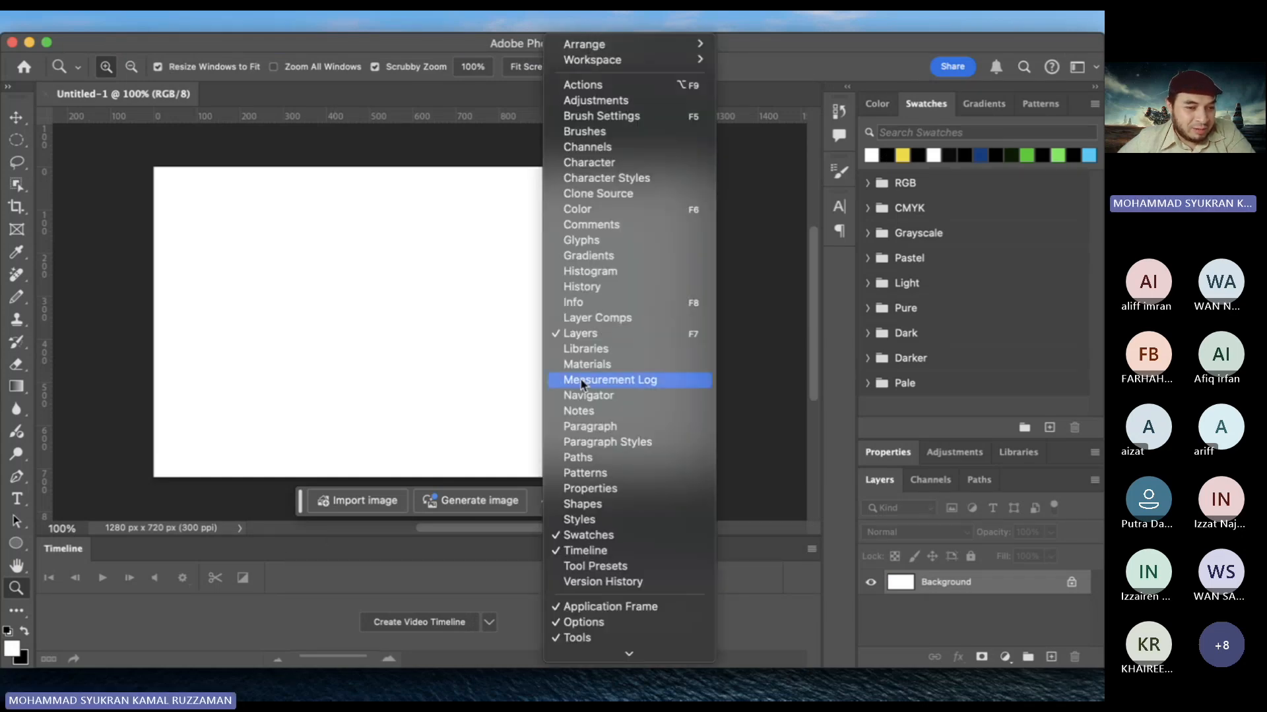
left_click(585, 550)
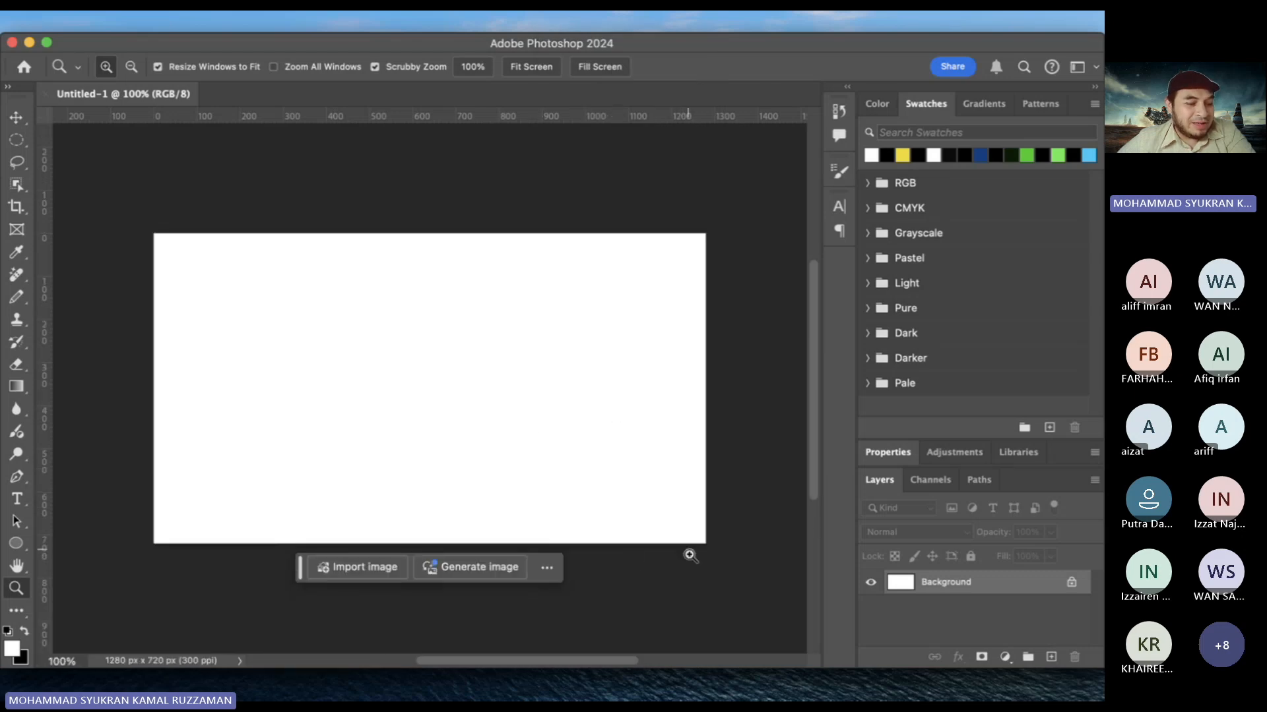
left_click(632, 601)
scroll(596, 530, "down", 4)
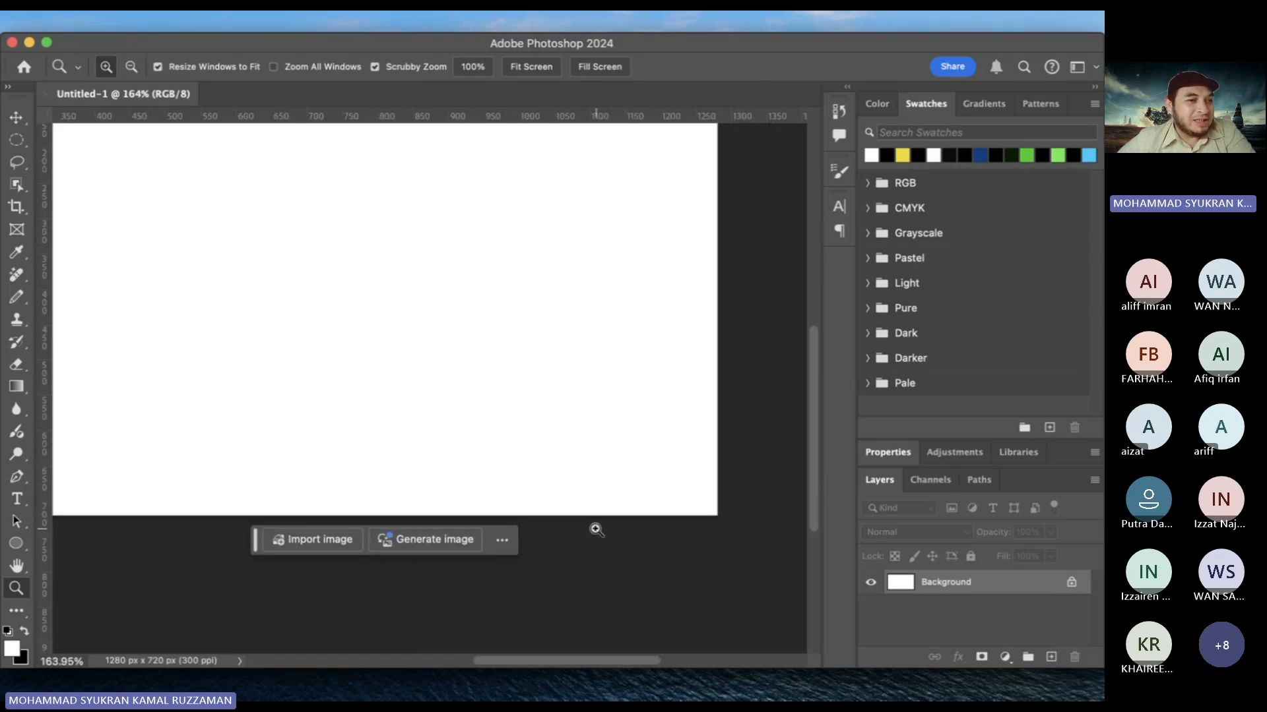
scroll(596, 530, "up", 2)
scroll(596, 530, "down", 3)
scroll(596, 530, "left", 1)
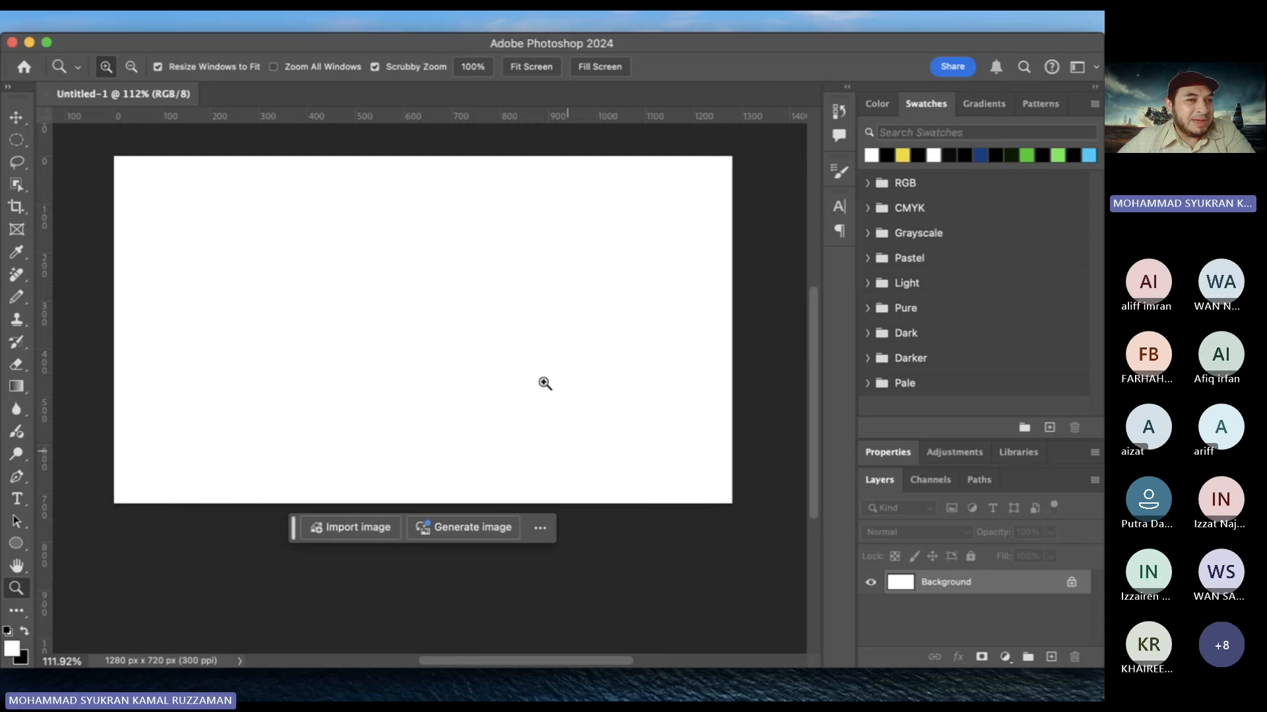
left_click(578, 23)
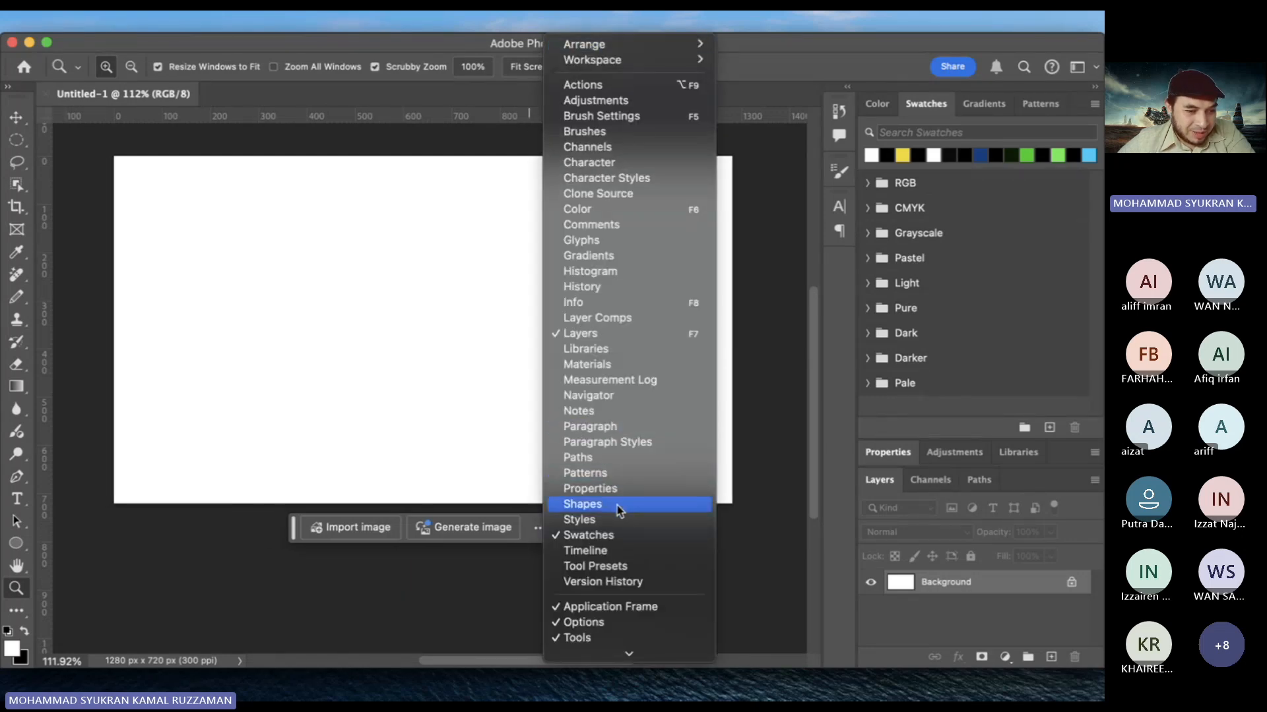
left_click(623, 554)
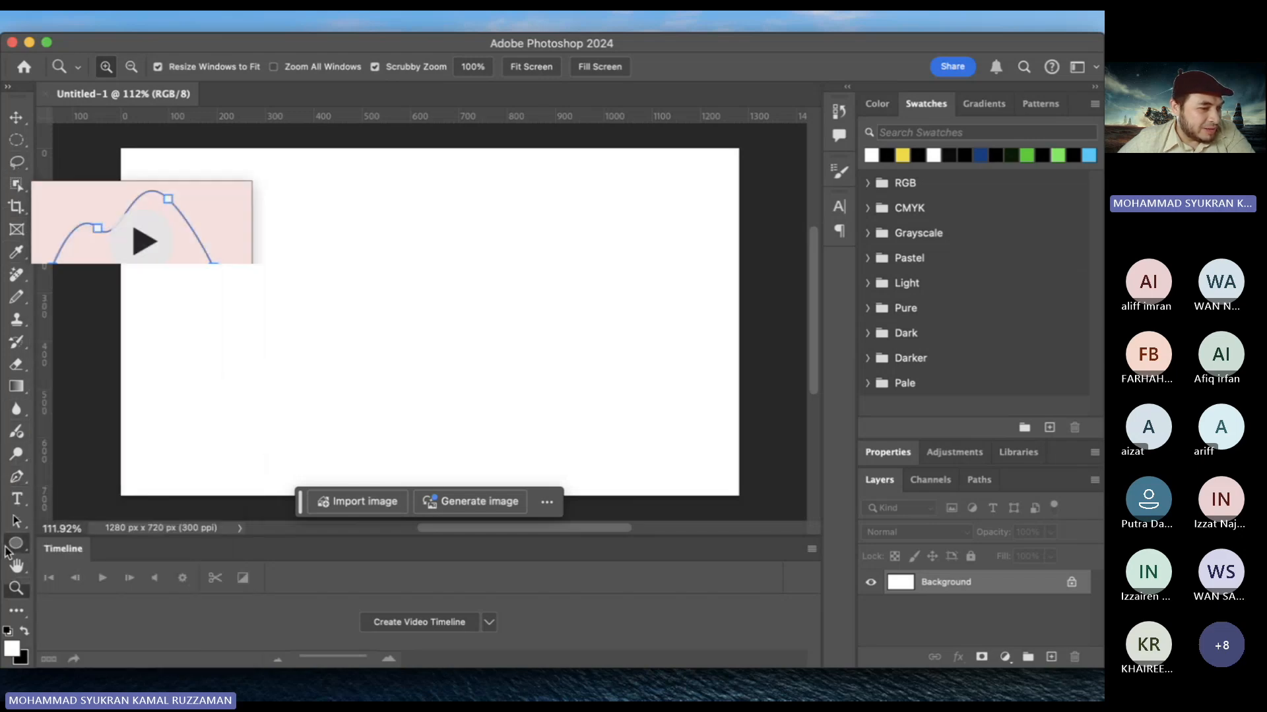
Choose the Triangle tool in Shape mode, trying out a triangle on the canvas and undoing it
right_click(5, 548)
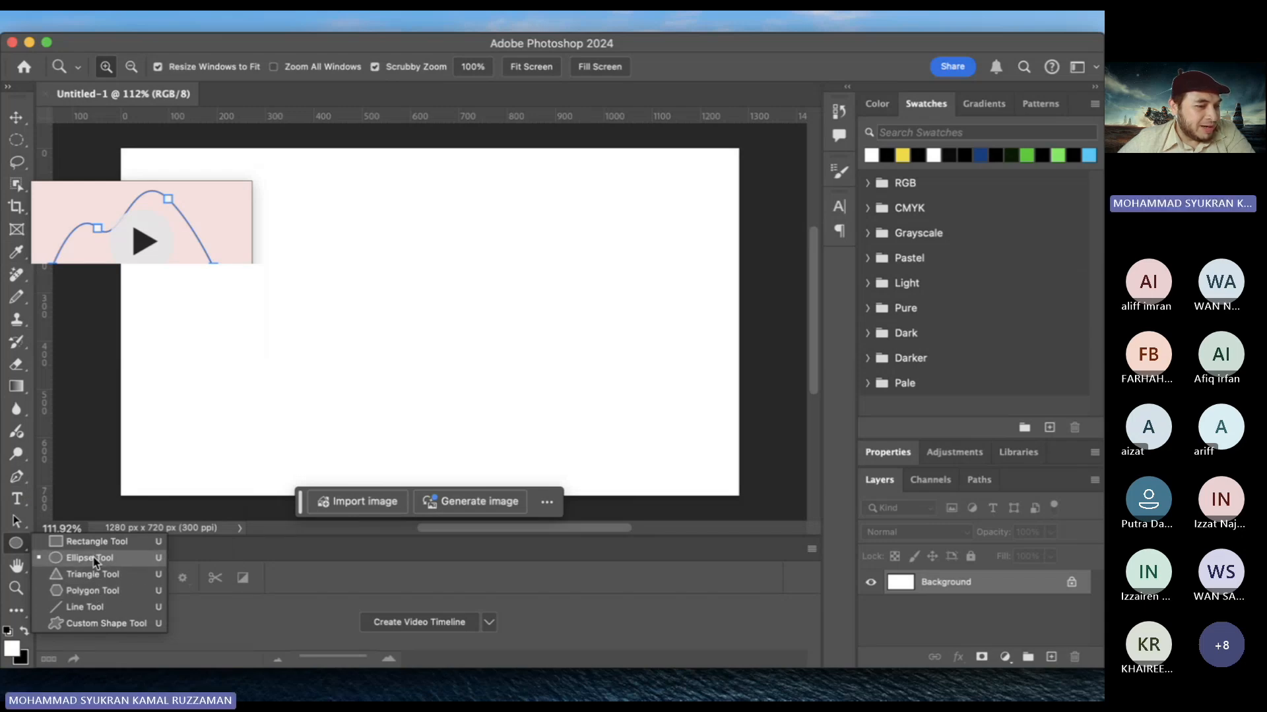
left_click(104, 575)
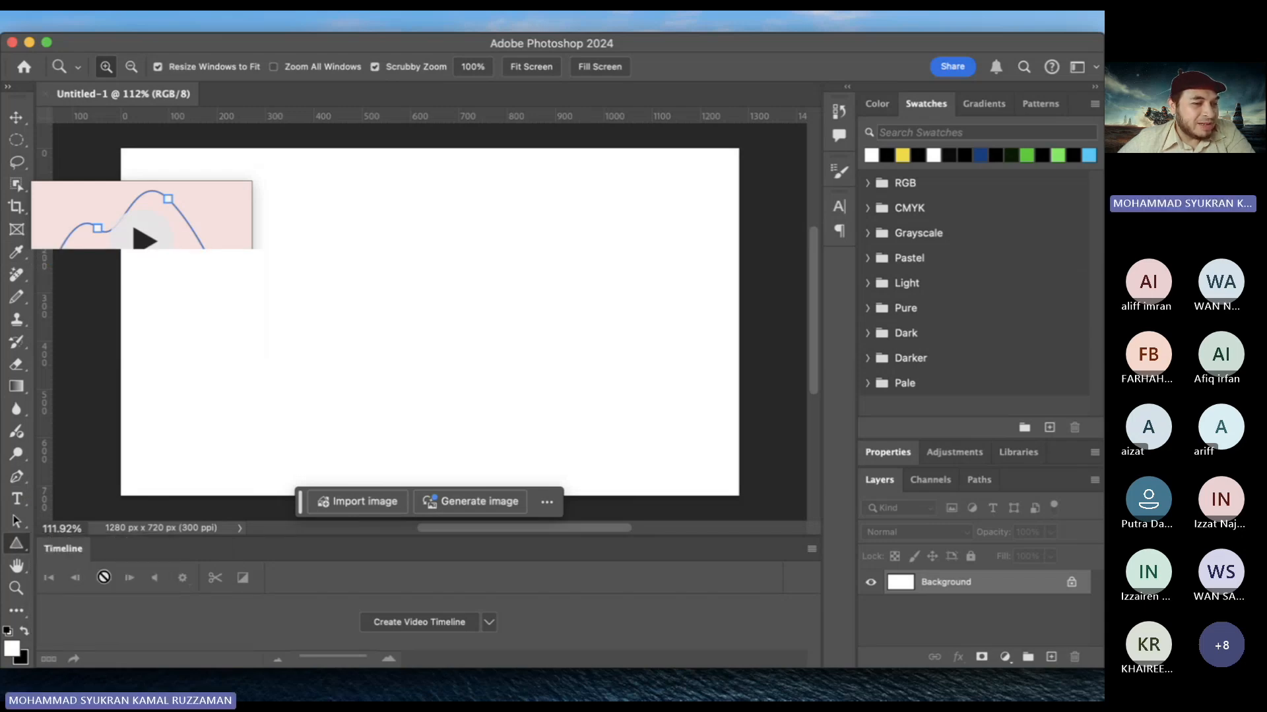
left_click_drag(371, 257, 475, 363)
key("super+z")
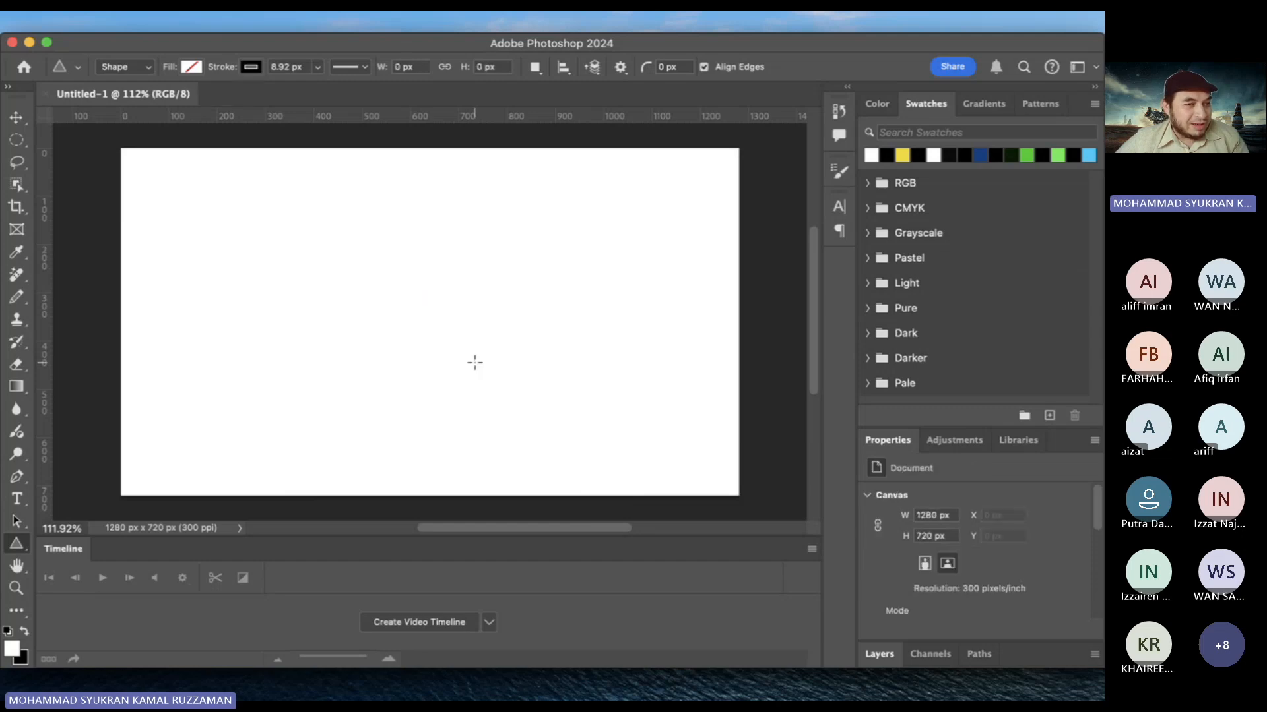
left_click(132, 68)
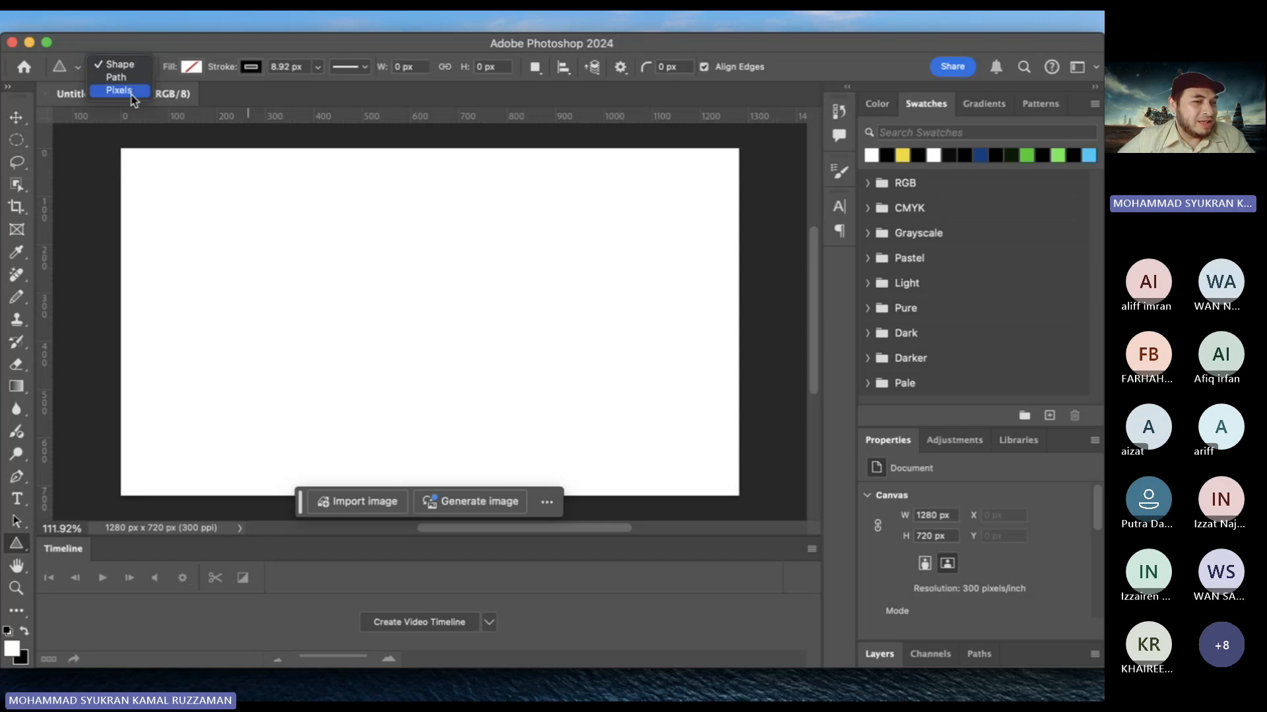
left_click(119, 64)
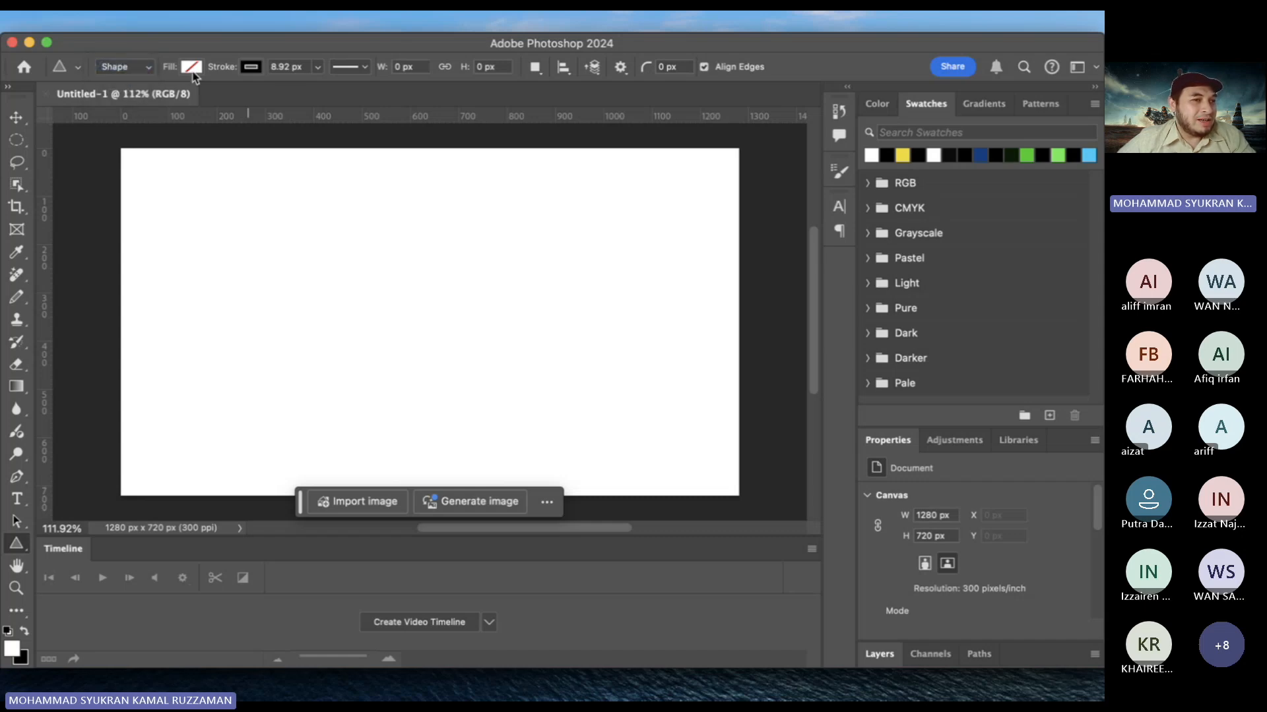
Draw a triangle about 349 px wide and 305 px high near the canvas centre, with a yellow fill and no stroke
left_click(190, 67)
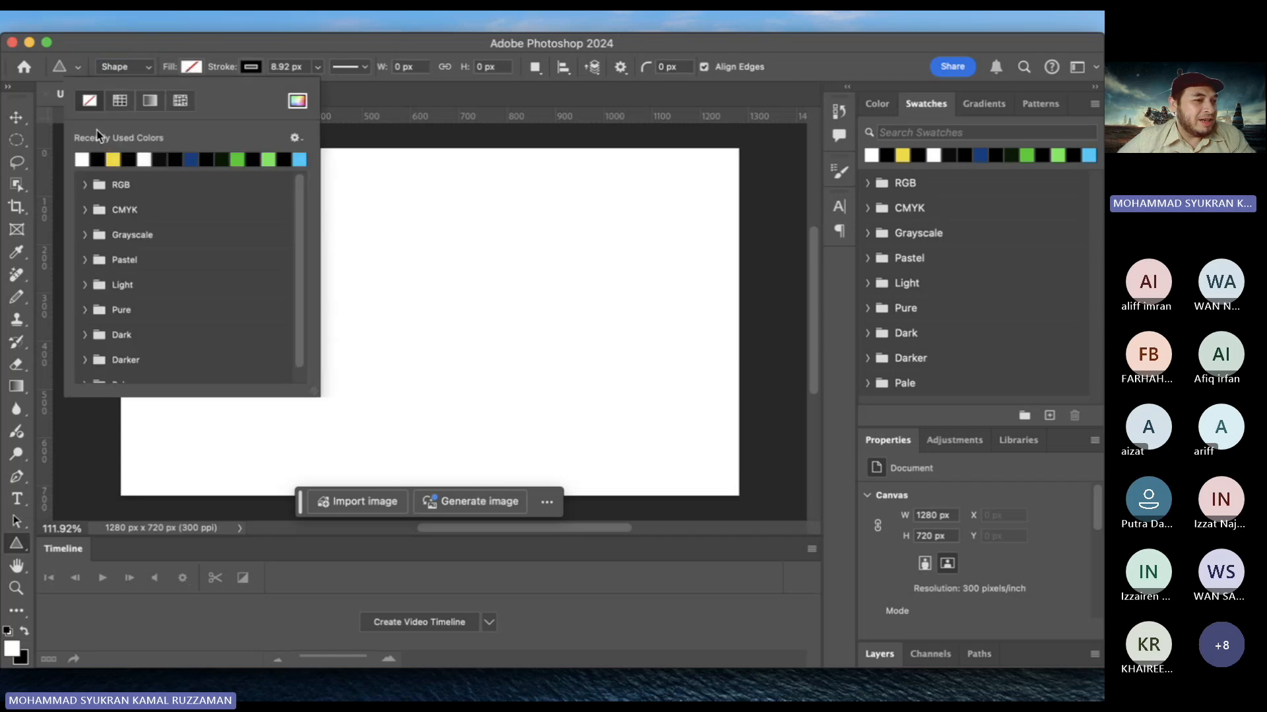
left_click(114, 159)
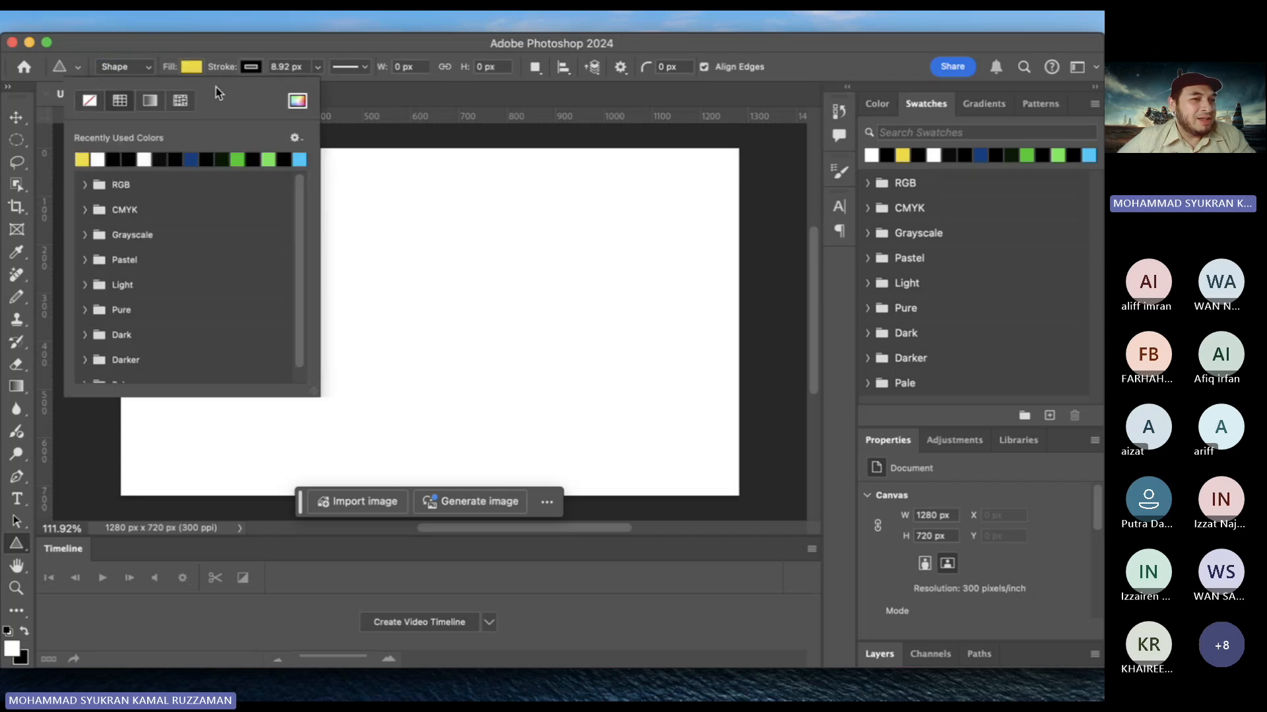
left_click(248, 70)
left_click(151, 100)
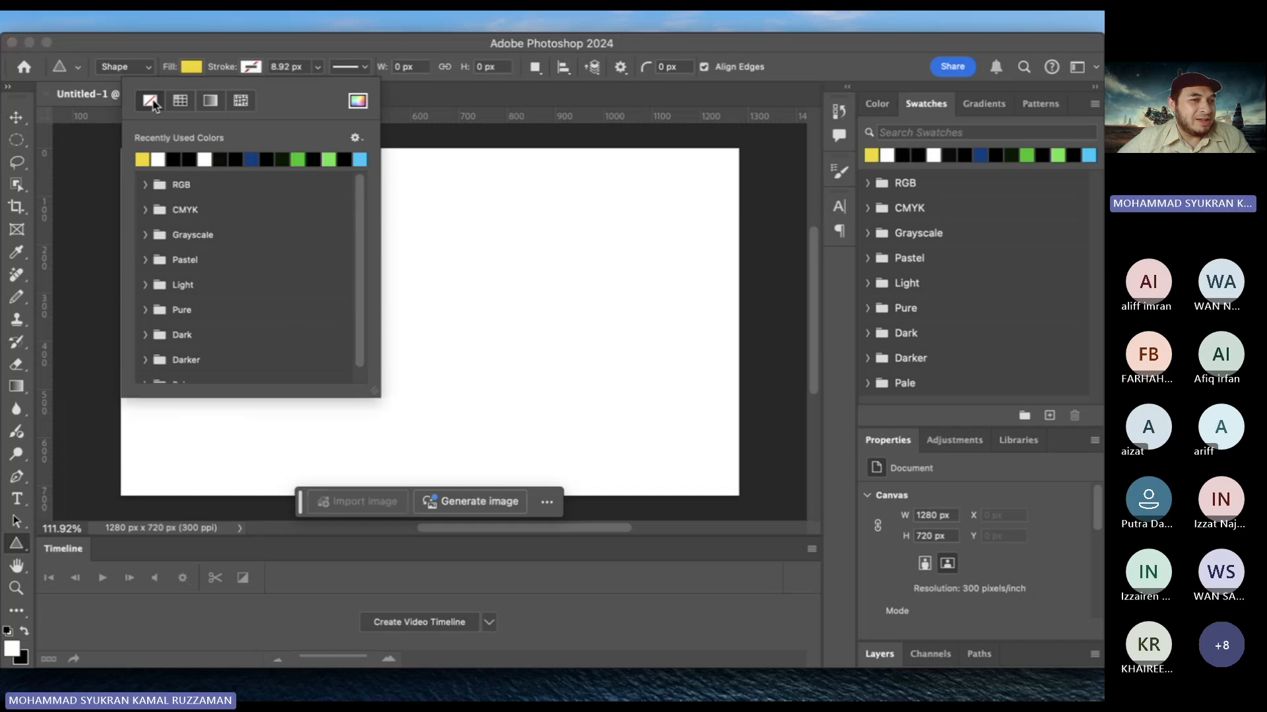
left_click(256, 61)
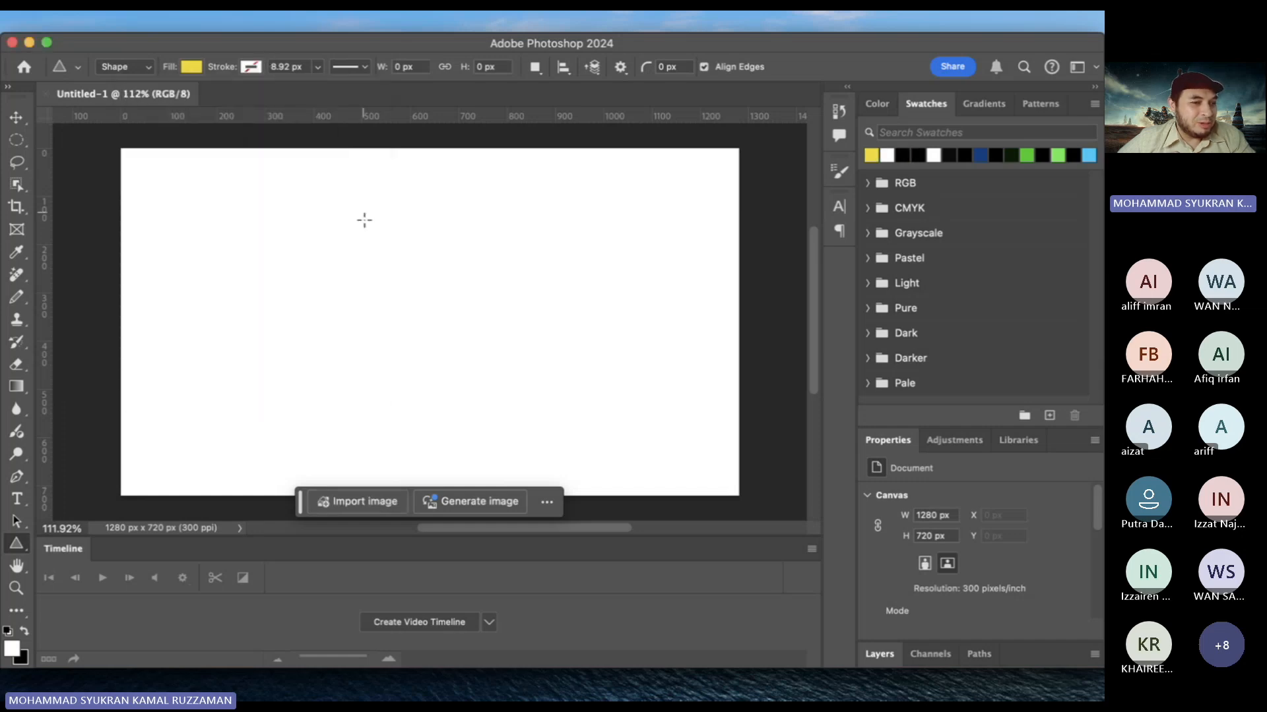
left_click_drag(350, 217, 512, 371)
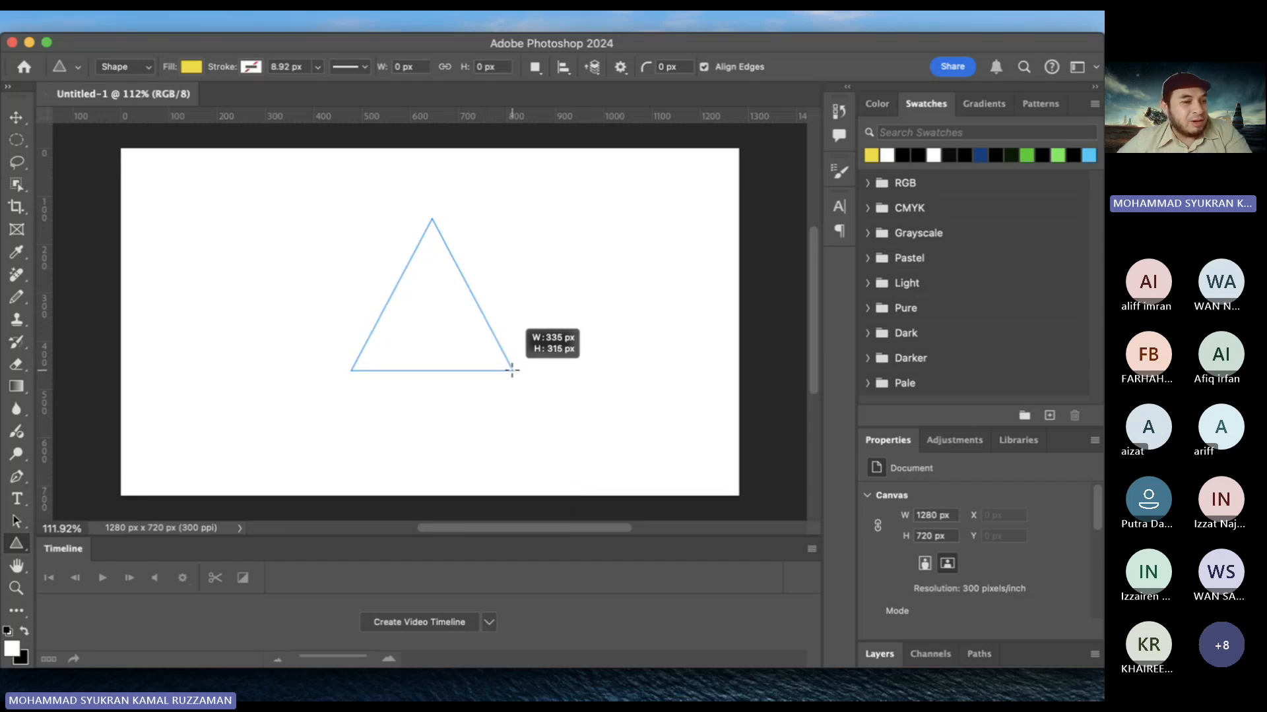
mouse_move(512, 370)
left_mouse_down()
mouse_move(486, 353)
mouse_move(439, 387)
mouse_move(479, 341)
mouse_move(511, 363)
mouse_move(455, 330)
mouse_move(534, 377)
mouse_move(518, 364)
left_mouse_up()
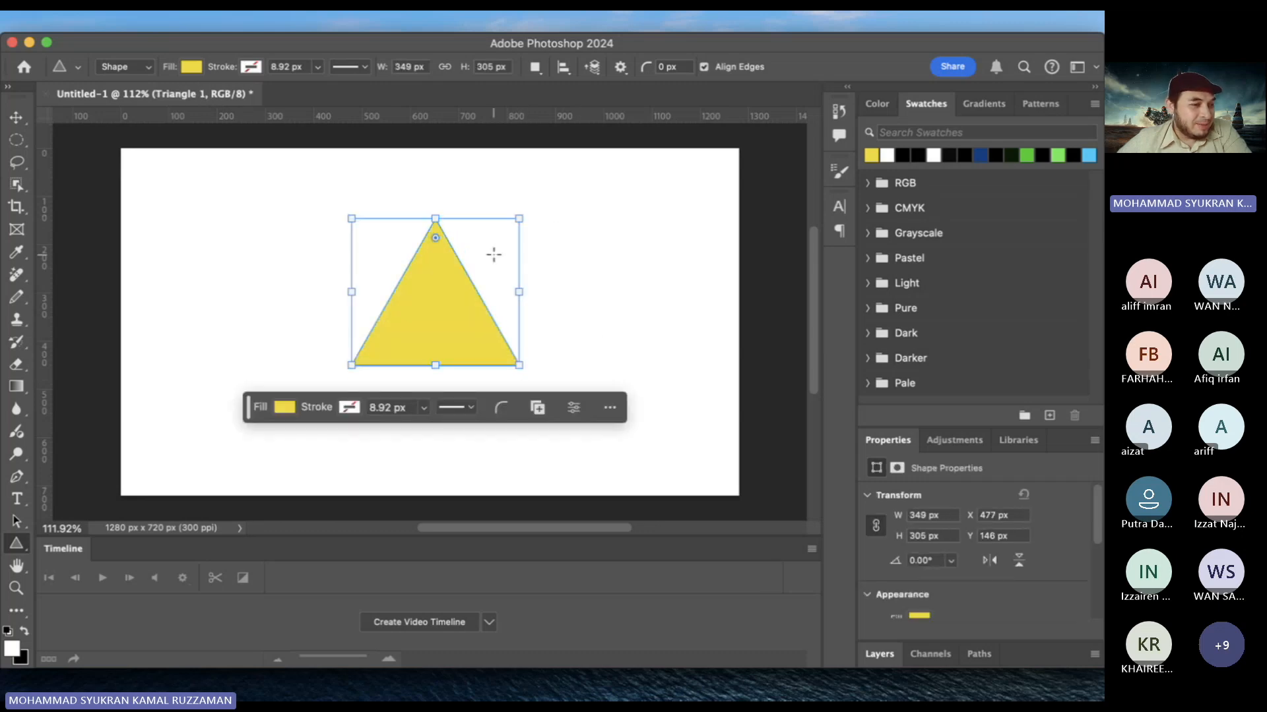
Move the yellow triangle up and slightly left on the canvas to about X 446 px, Y 85 px
key("v")
left_click(339, 291)
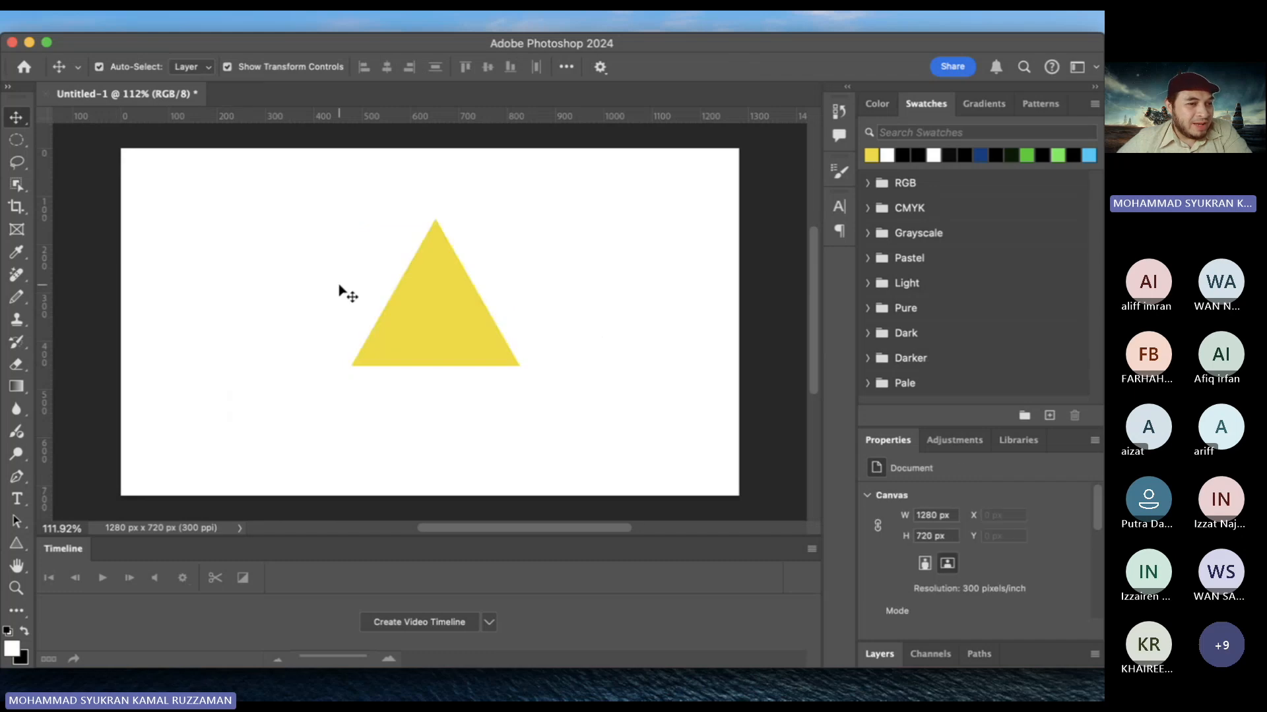
left_click_drag(455, 334, 439, 300)
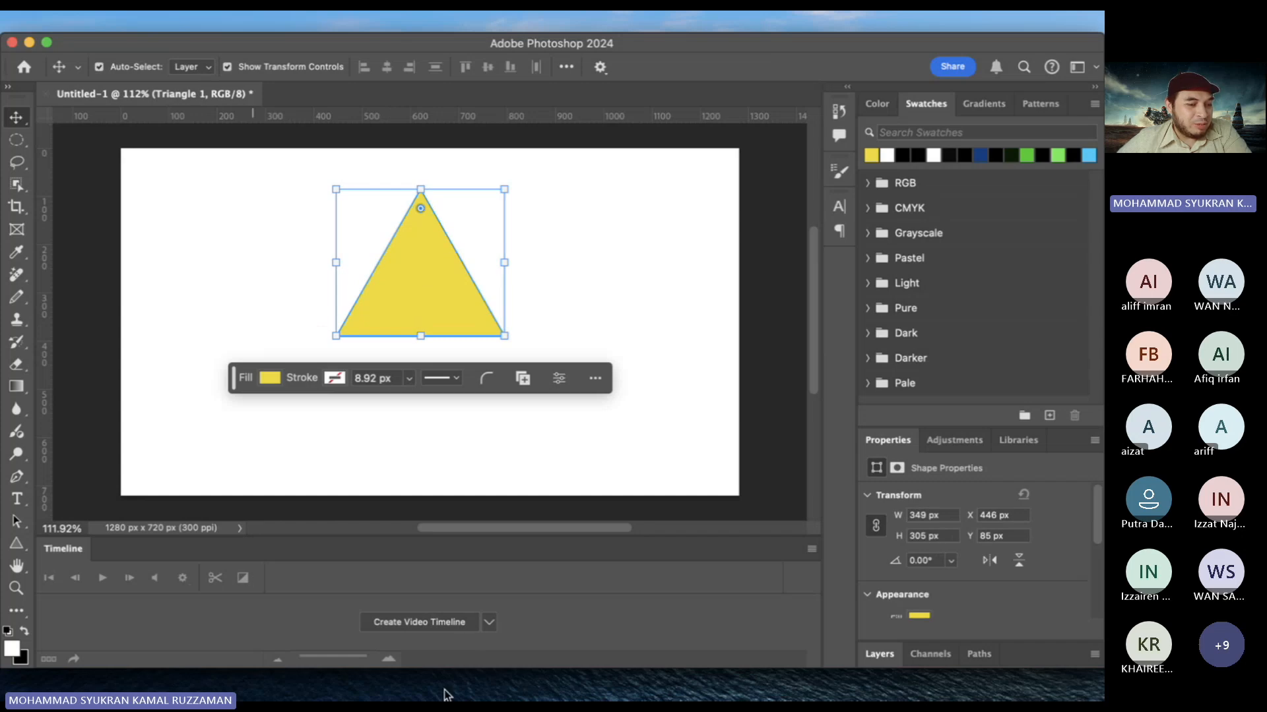
Set the timeline type to frame animation and create the frame animation from the current canvas
left_click(488, 623)
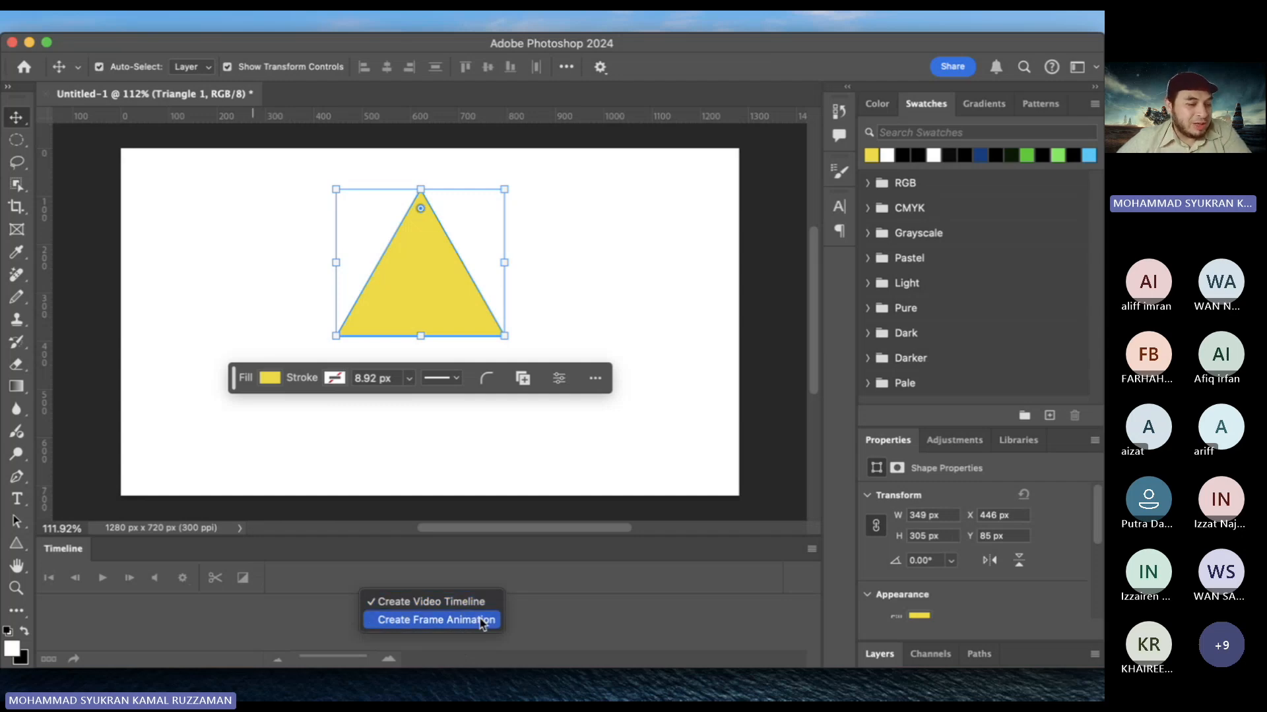
left_click(562, 630)
left_click(494, 628)
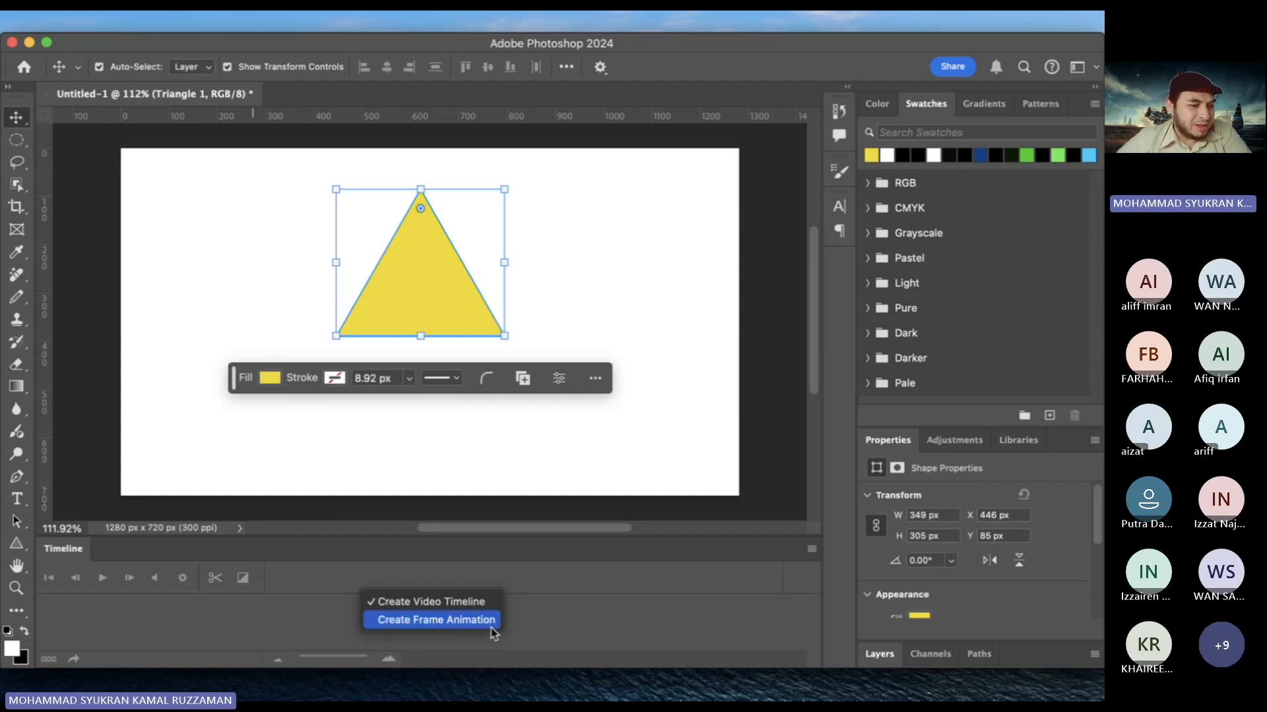
left_click(539, 636)
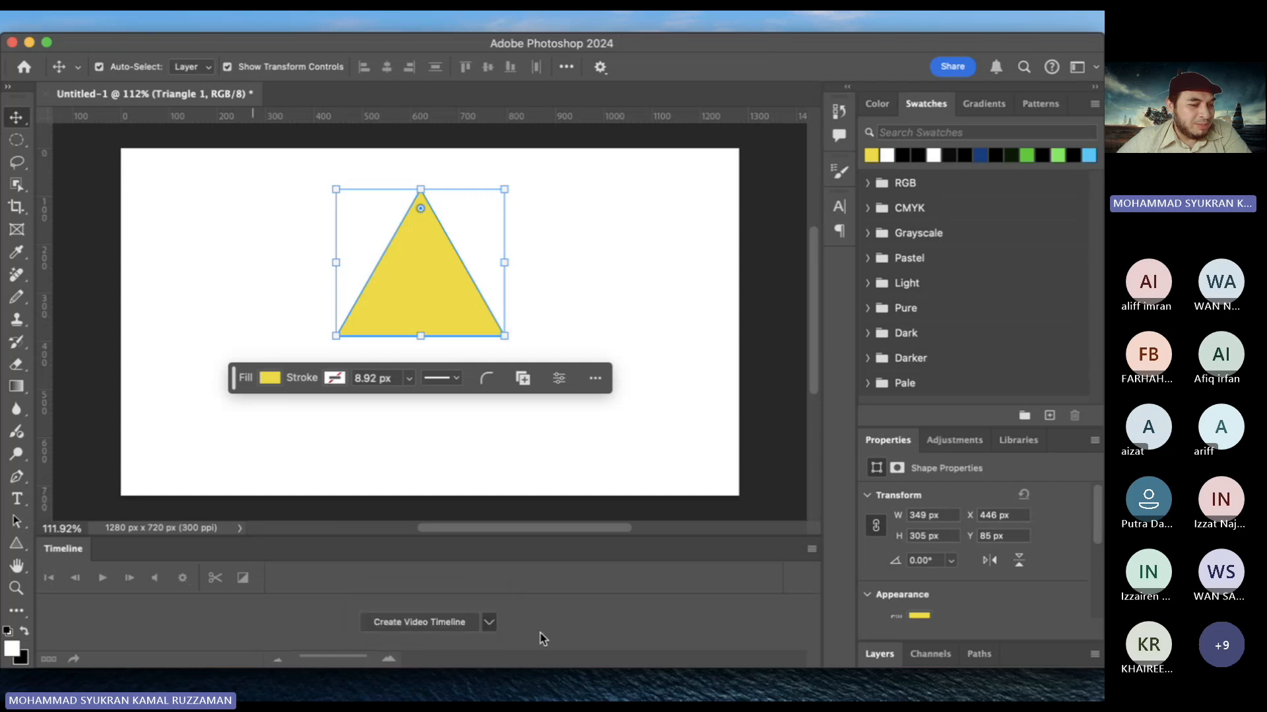
left_click(486, 631)
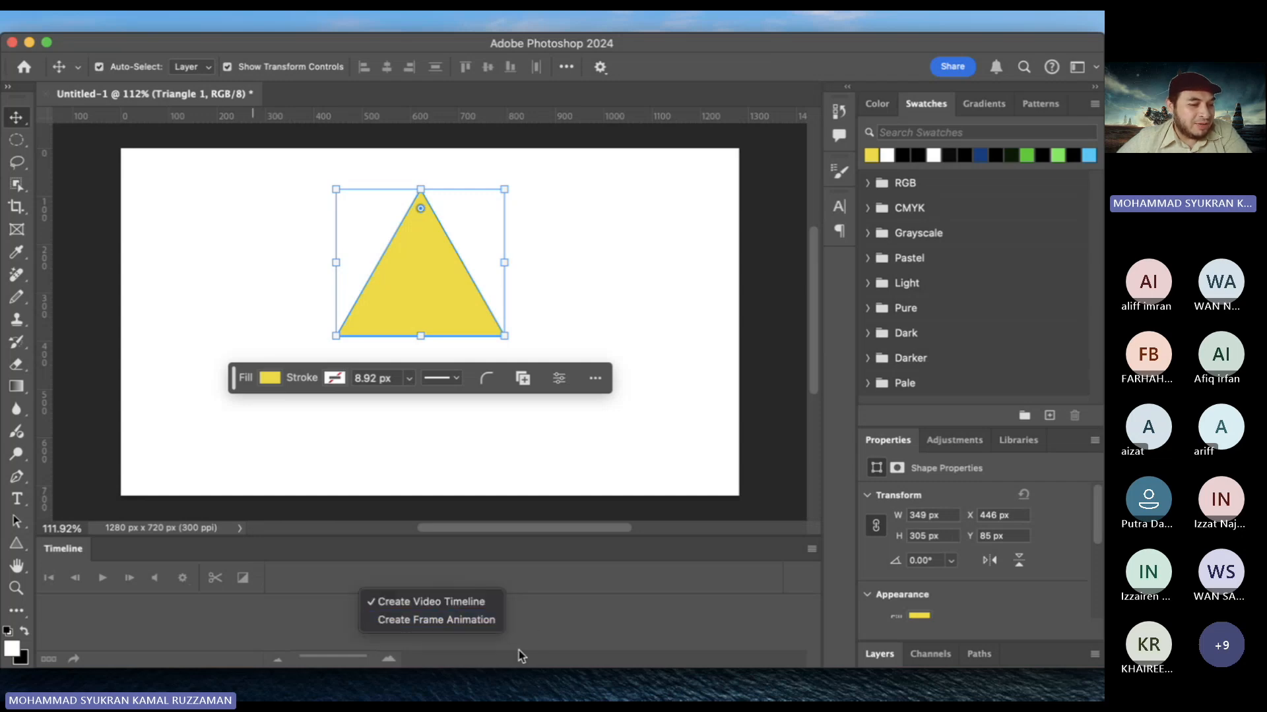
left_click(491, 622)
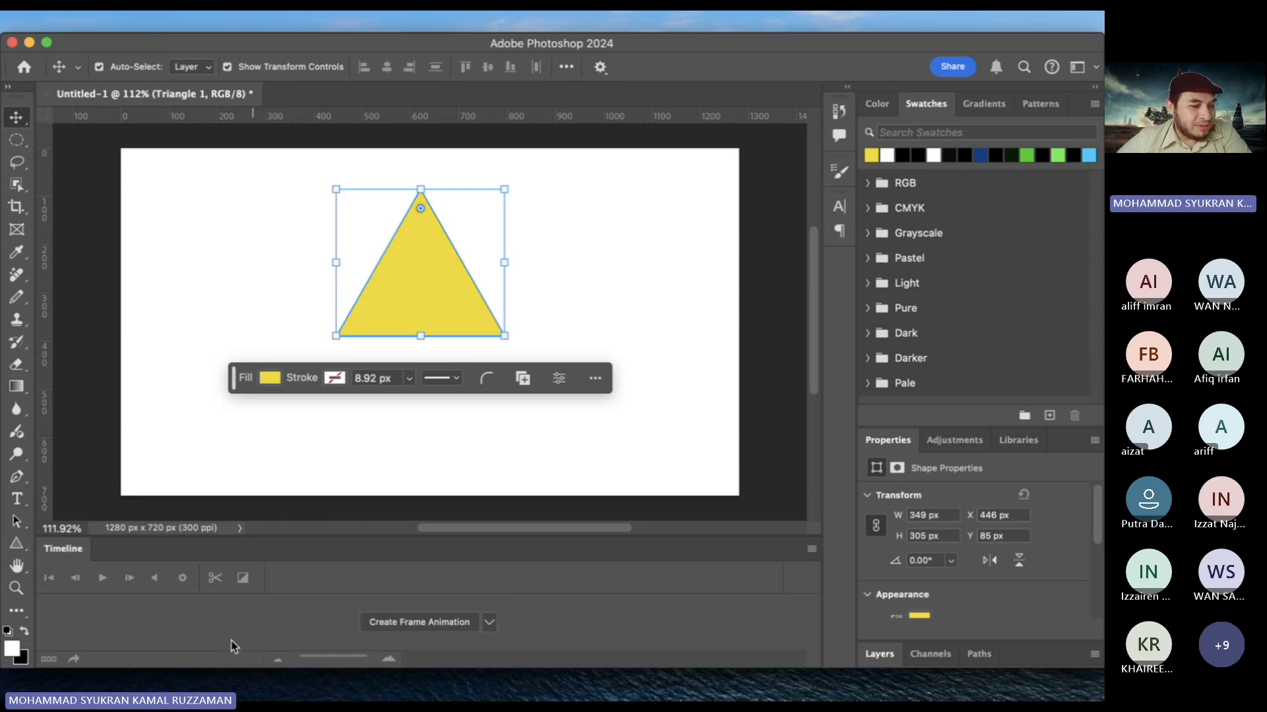
left_click(391, 623)
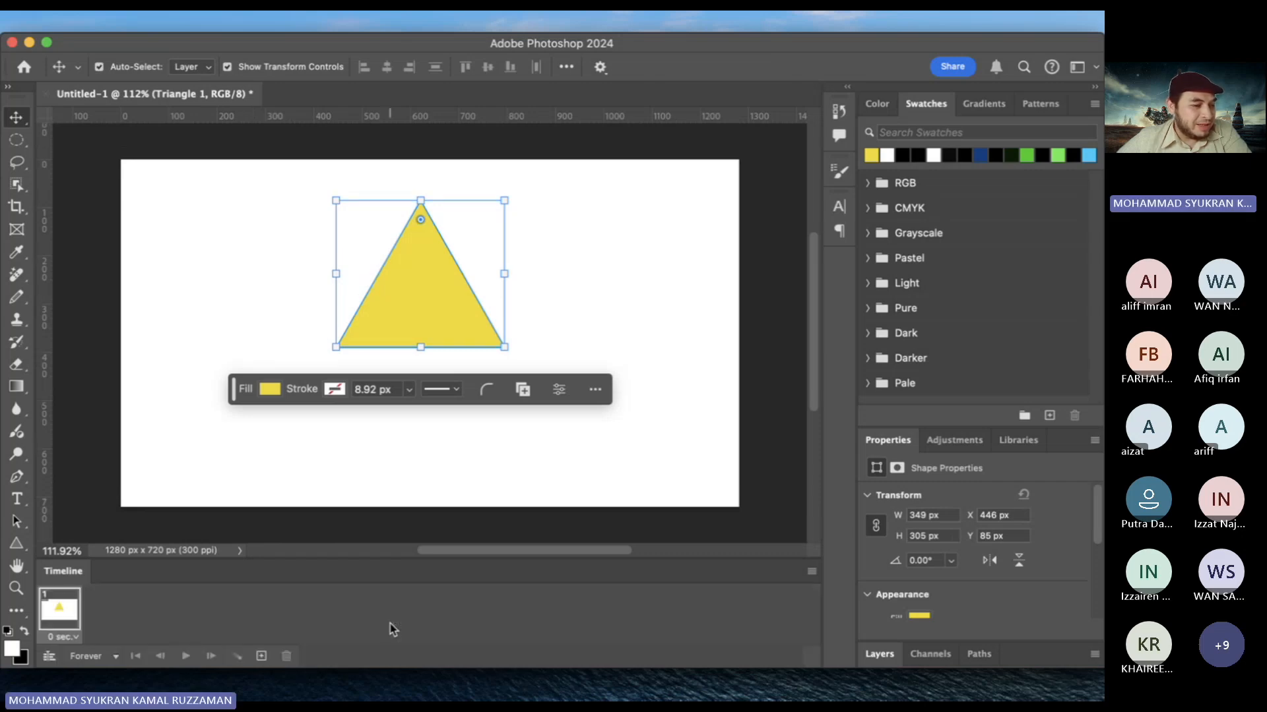
left_click(125, 443)
left_click(386, 330)
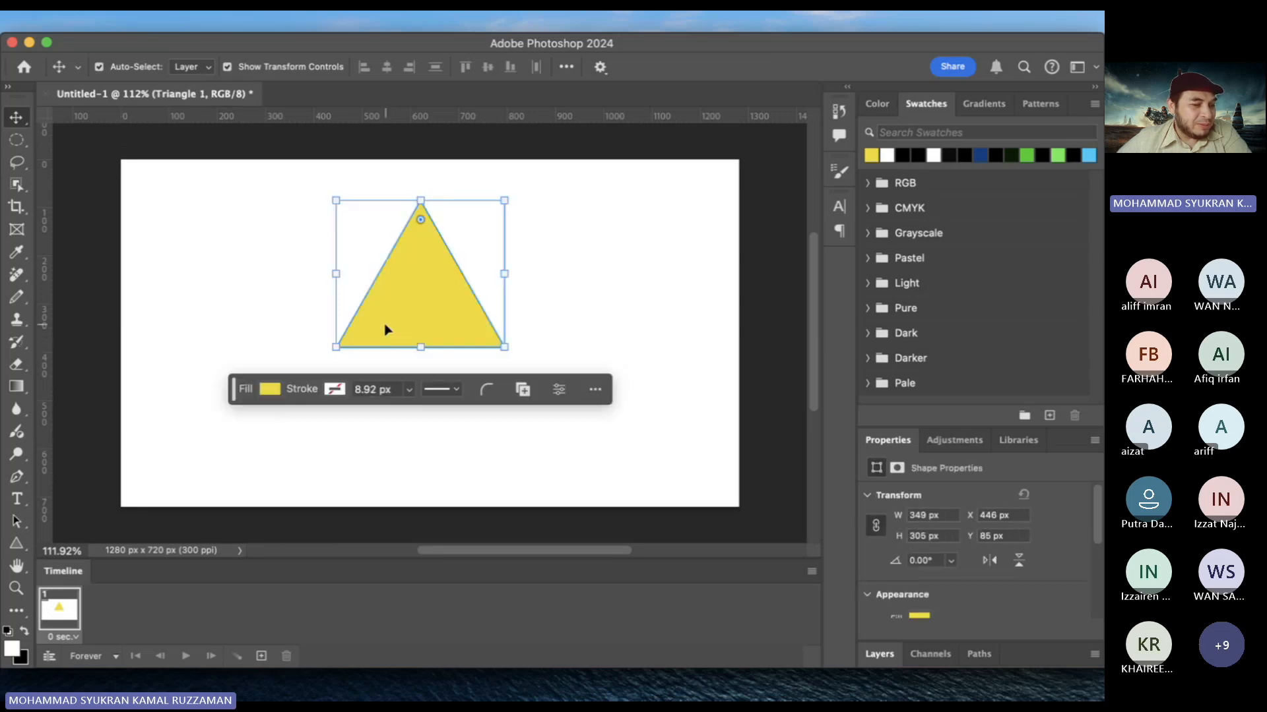
key("ctrl+Up")
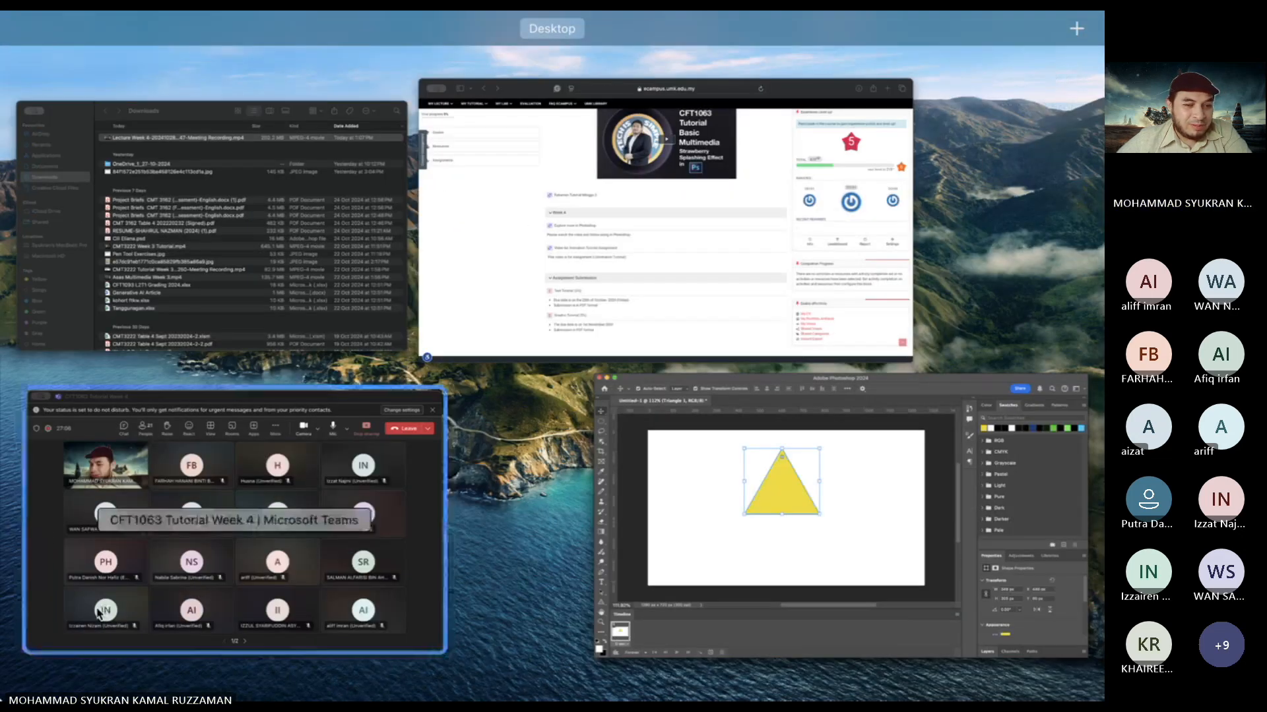
left_click(778, 485)
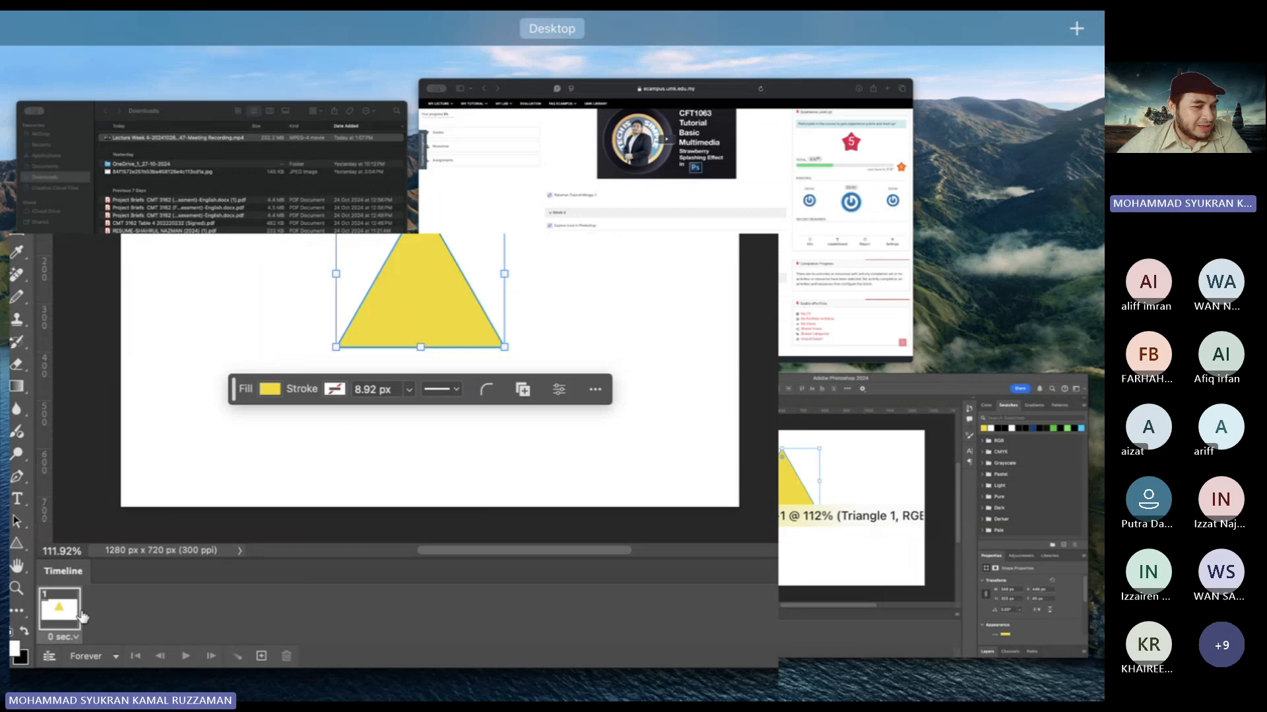
Add a second frame to the animation by duplicating the first frame
left_click(261, 657)
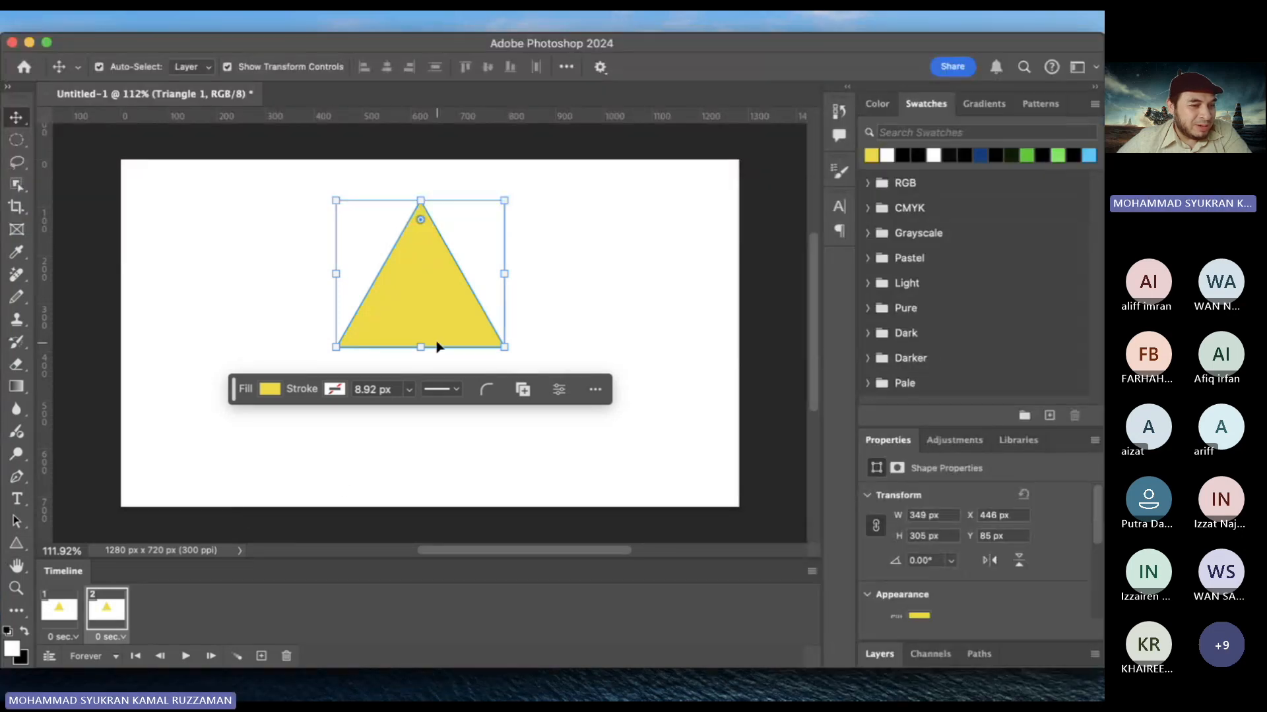
Move the triangle down to about Y 162 px in frame 2, and to about Y 238 px in a new third frame
left_click_drag(424, 311, 422, 350)
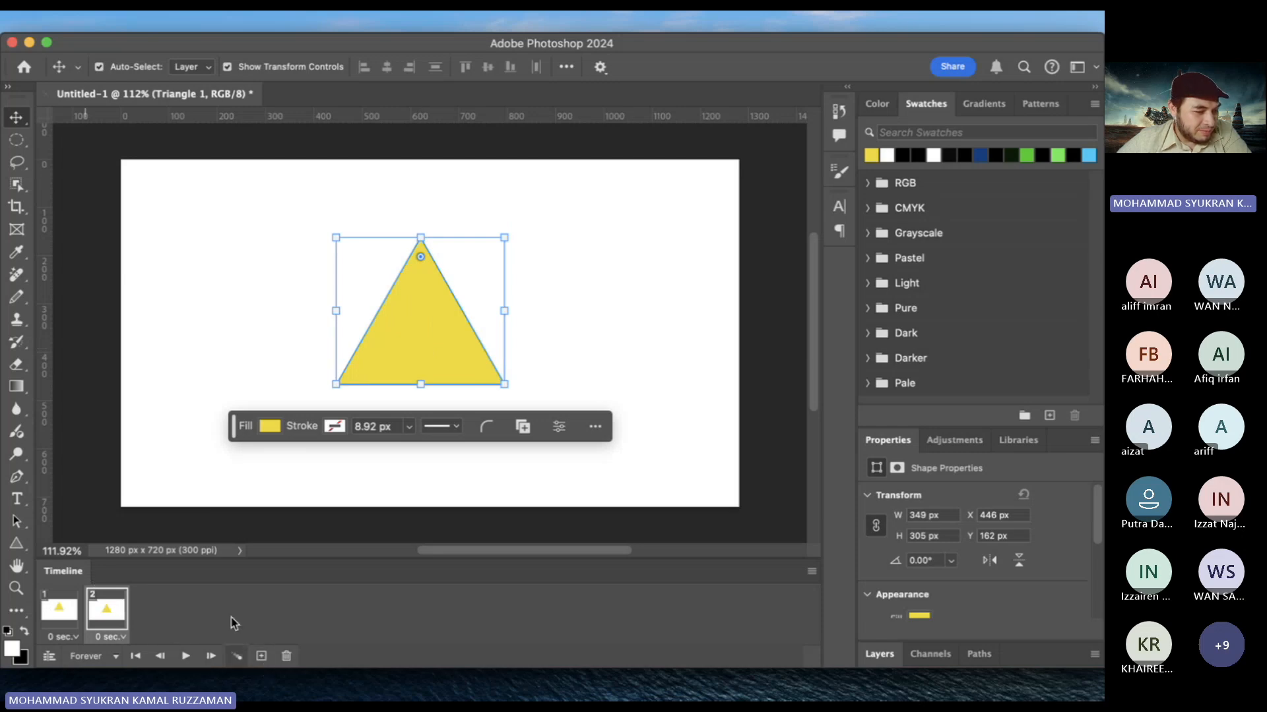
left_click(261, 657)
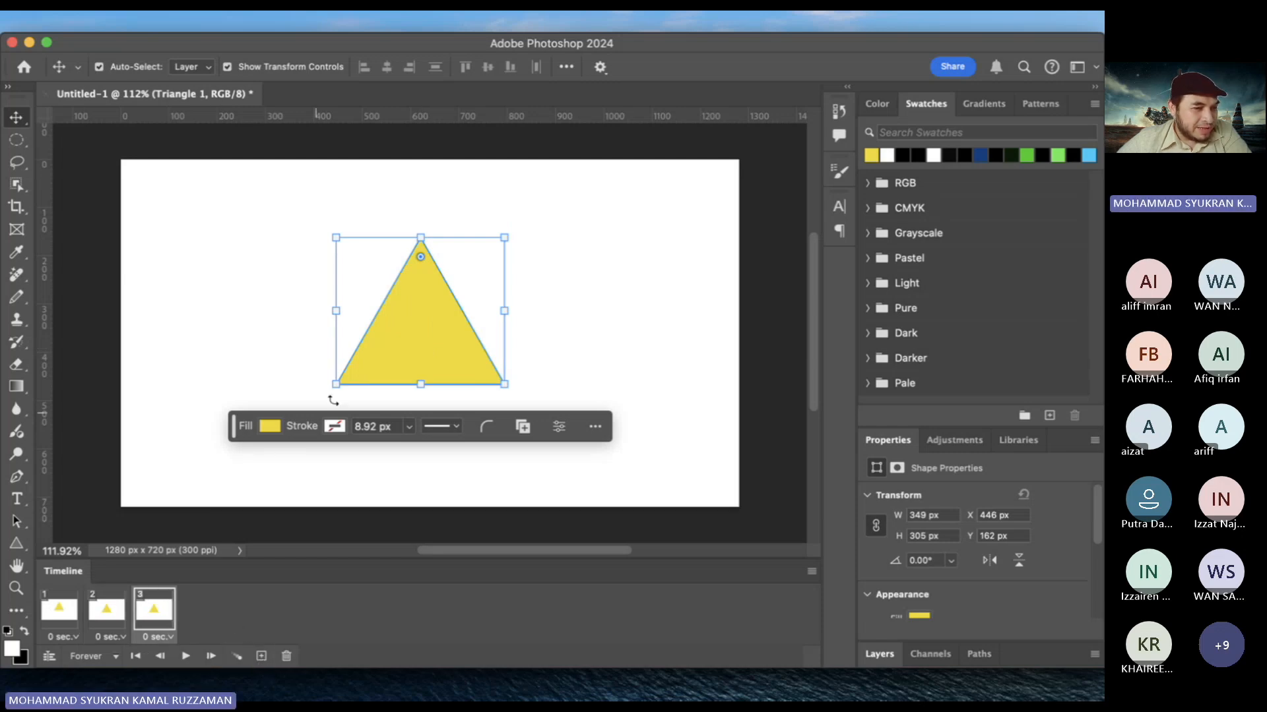
left_click_drag(354, 373, 357, 414)
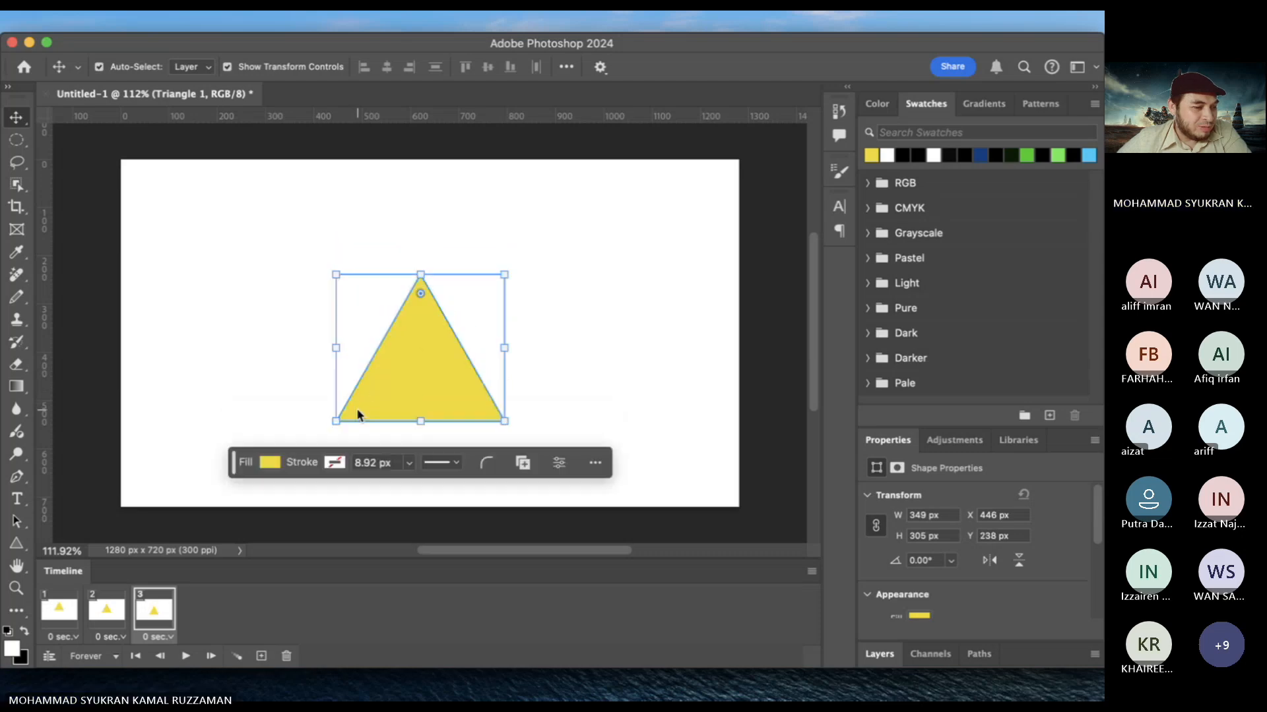
Add frame 4 with the triangle moved left to about X 58 px, and frame 5 with it raised to about Y 55 px
left_click(261, 656)
left_click_drag(403, 385, 212, 380)
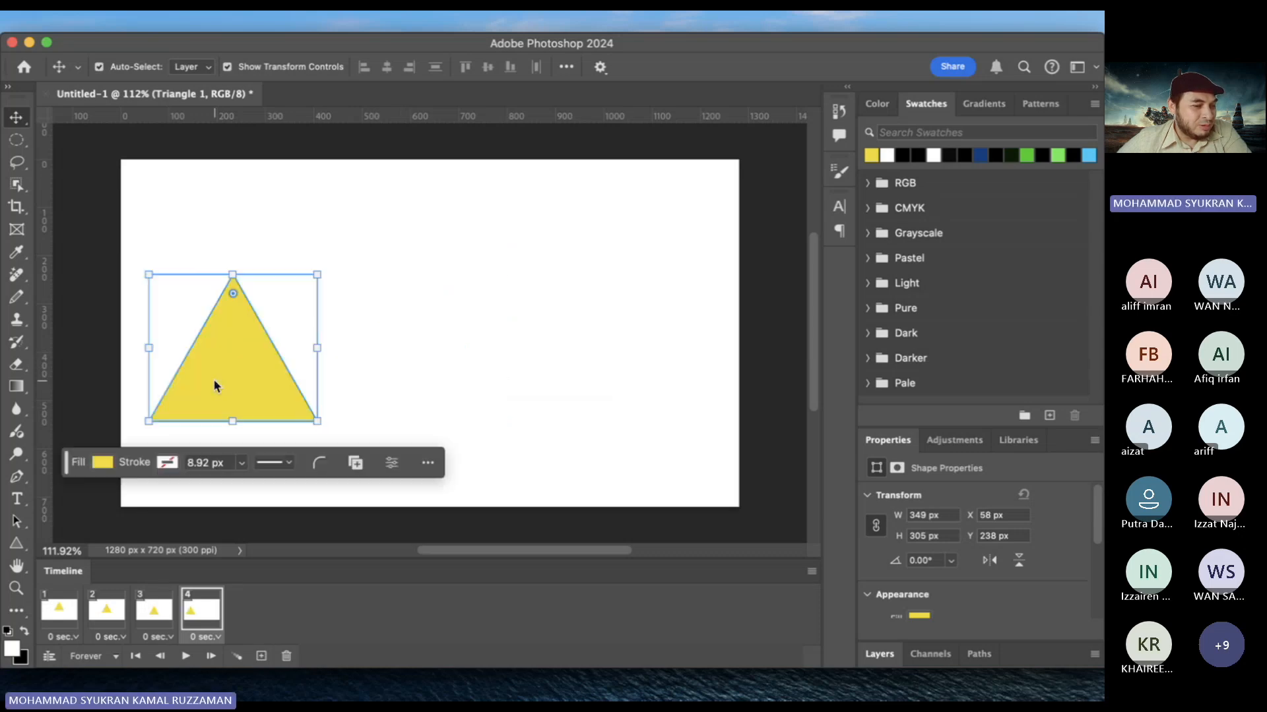
left_click(261, 656)
left_click_drag(218, 354, 220, 261)
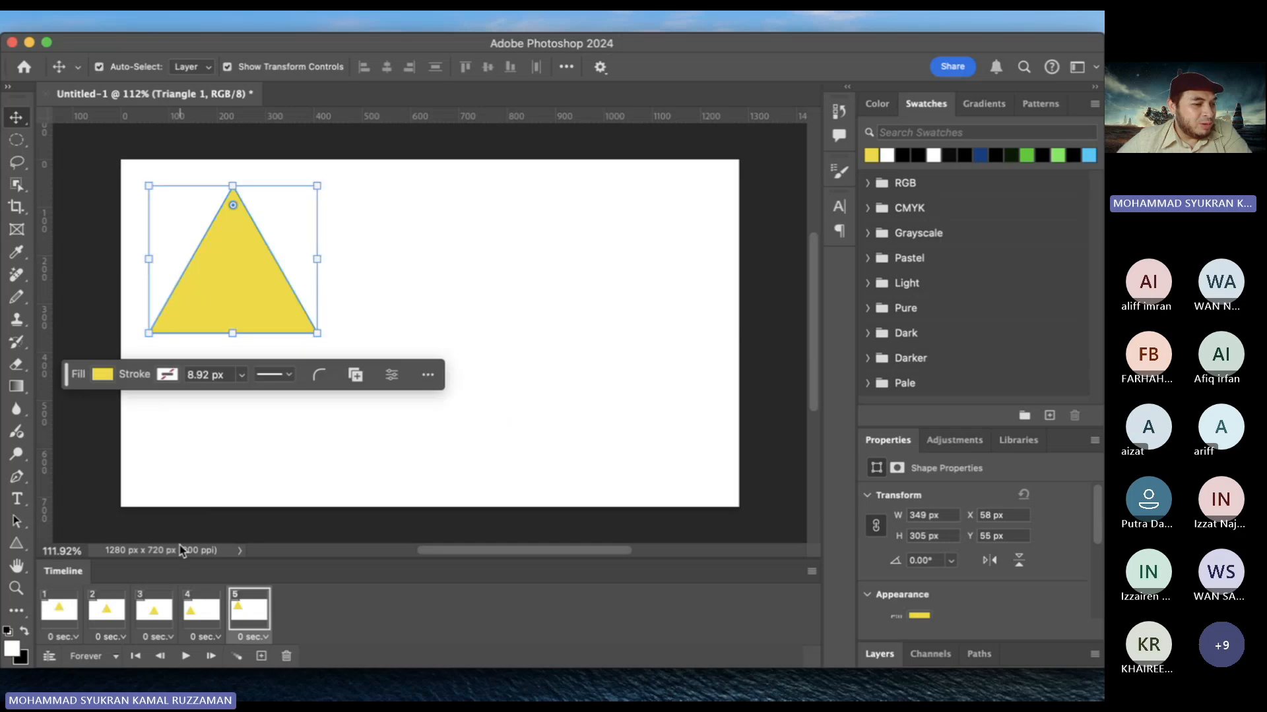
Play the five-frame triangle animation from the first frame and stop the playback
left_click(69, 618)
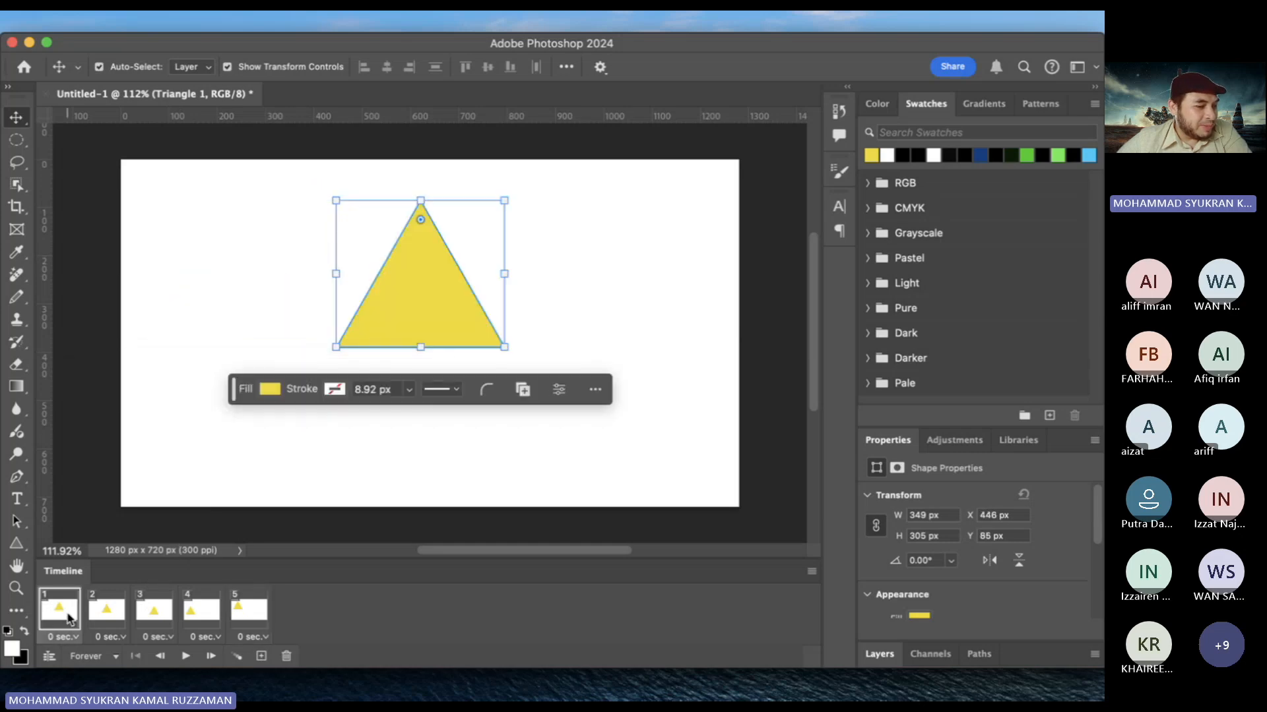
left_click(185, 658)
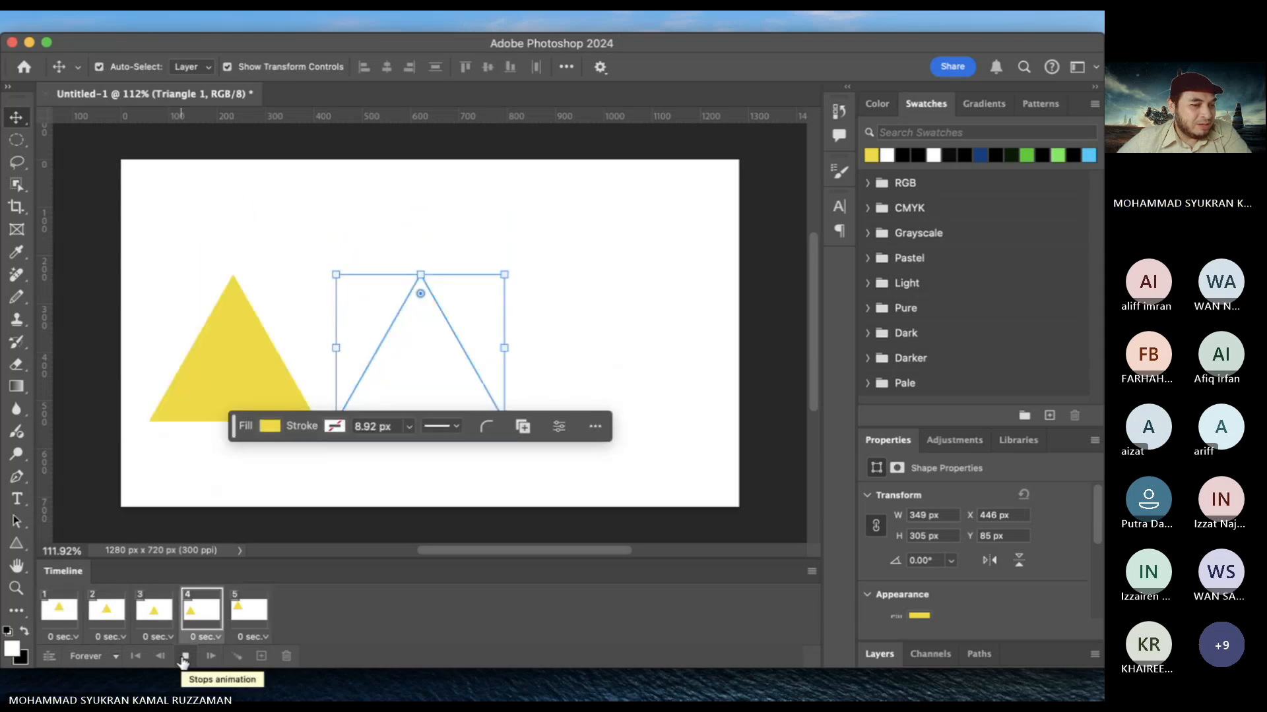
left_click(185, 657)
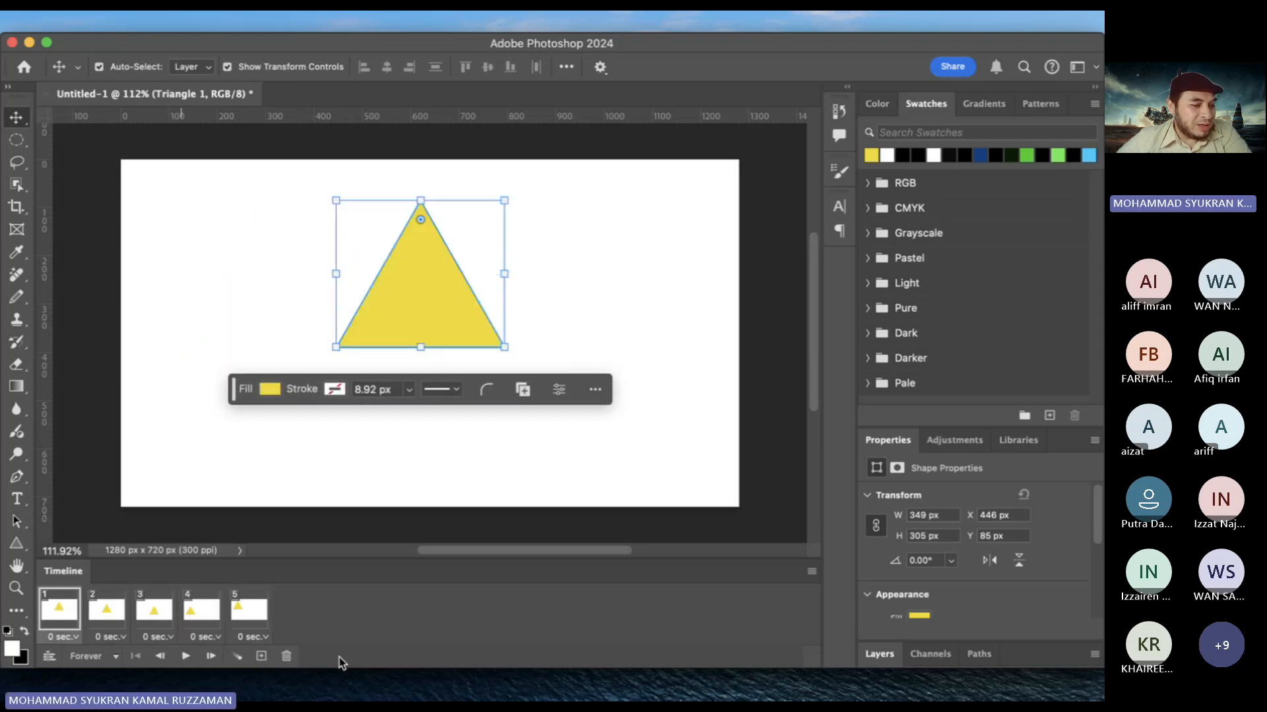
Switch to the Safari browser and search the web for "ball .gif" in a new tab
left_click(319, 680)
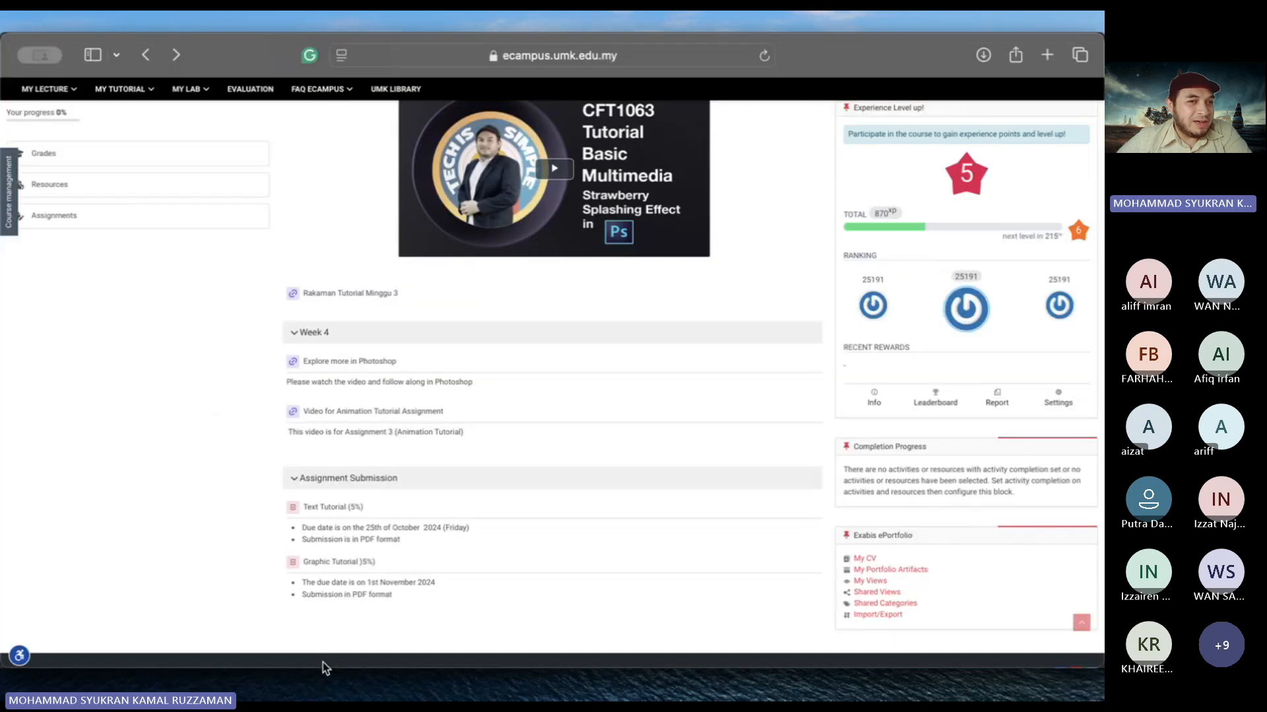
key("super+shift+backslash")
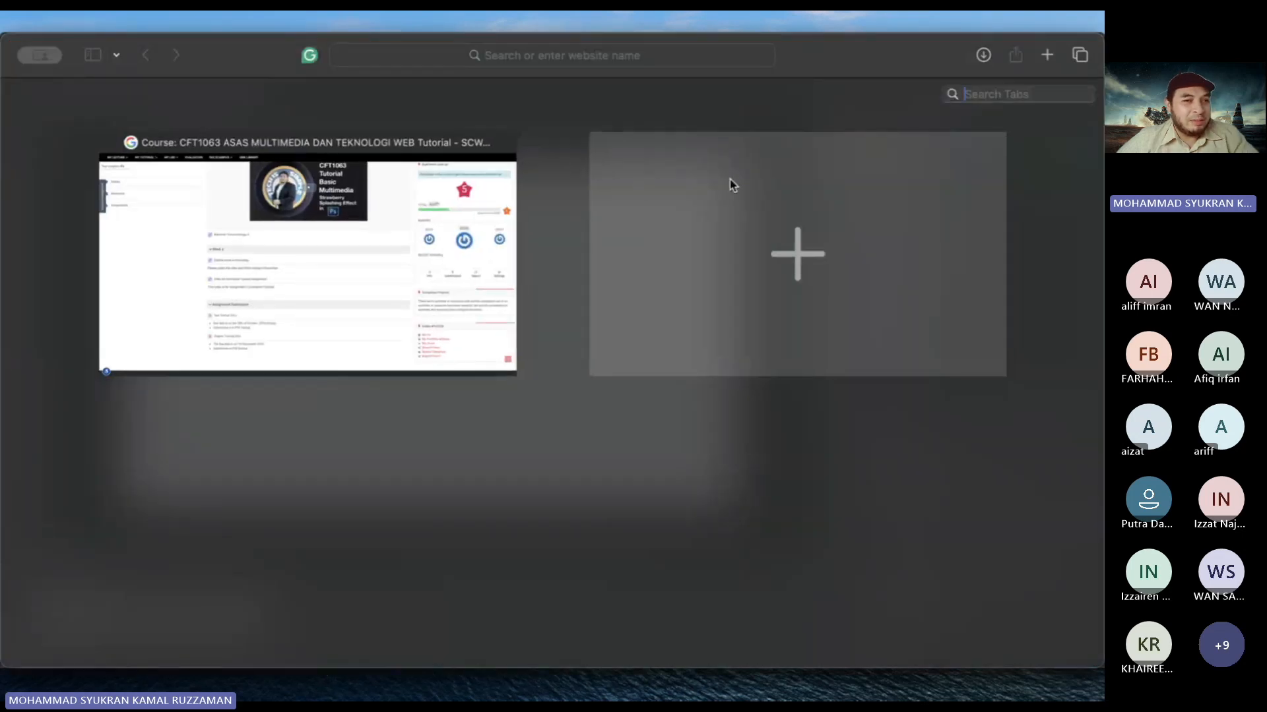
left_click(731, 214)
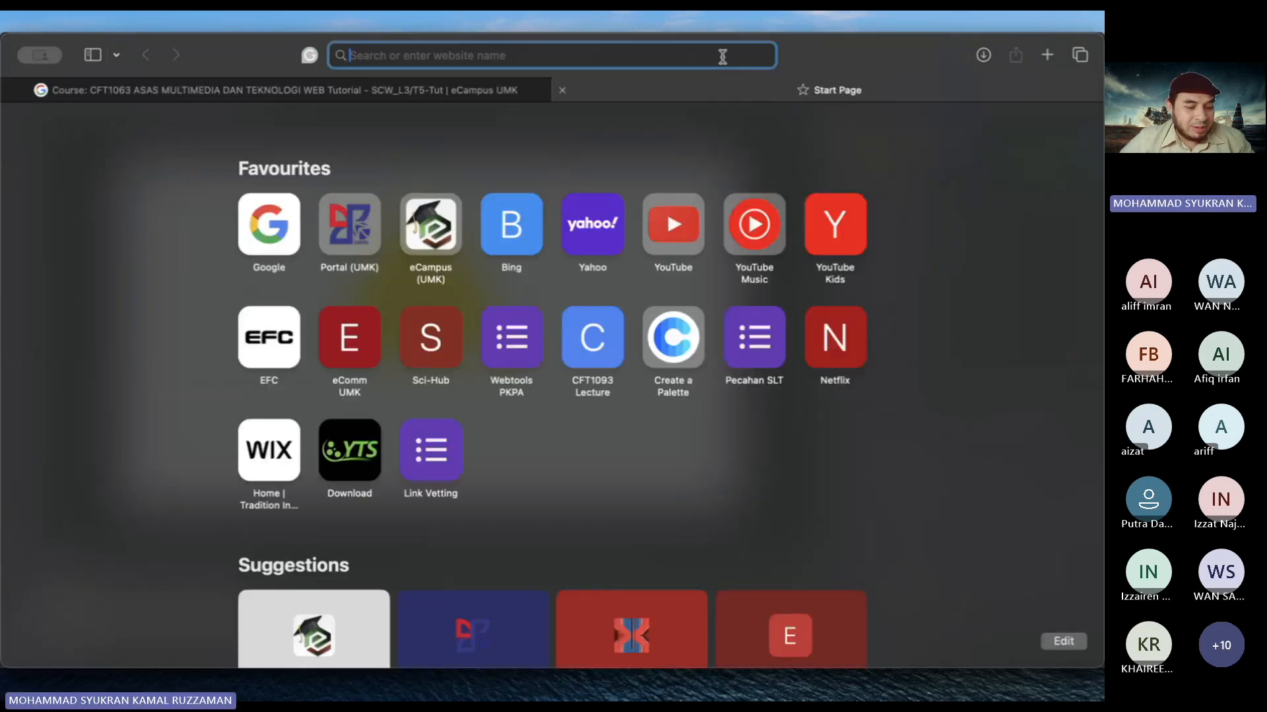
type("ball")
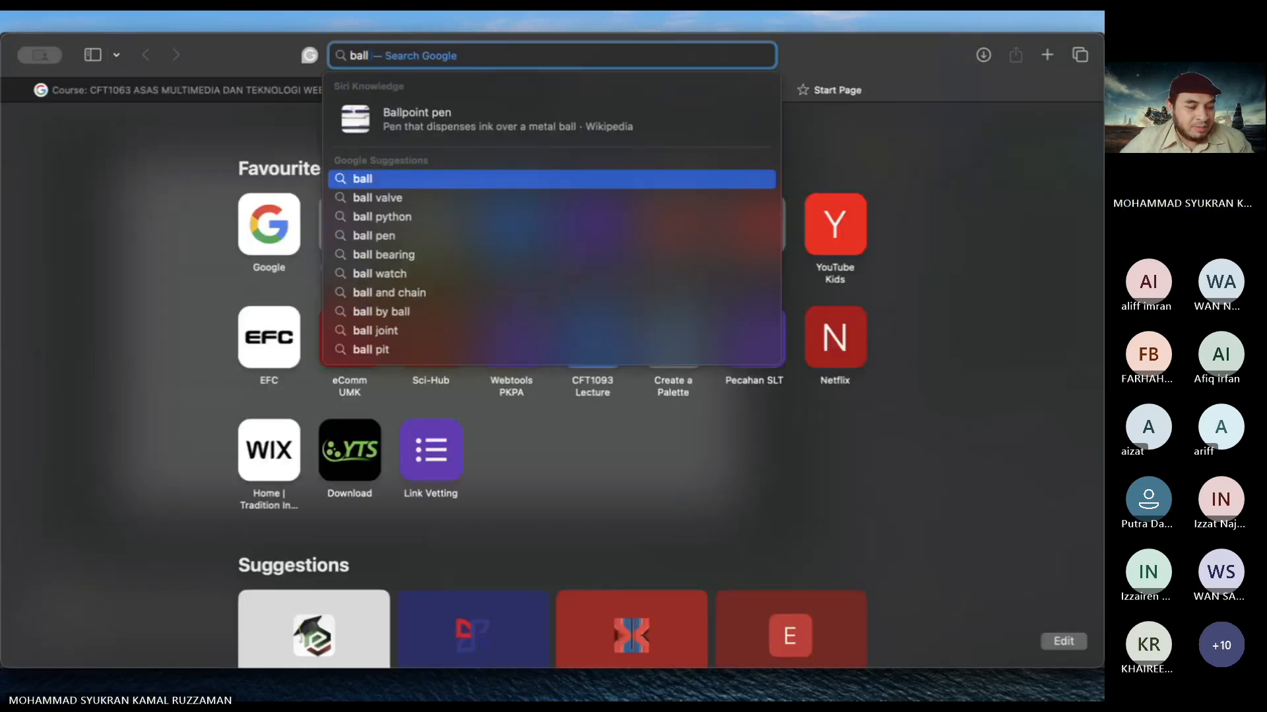
type(" .")
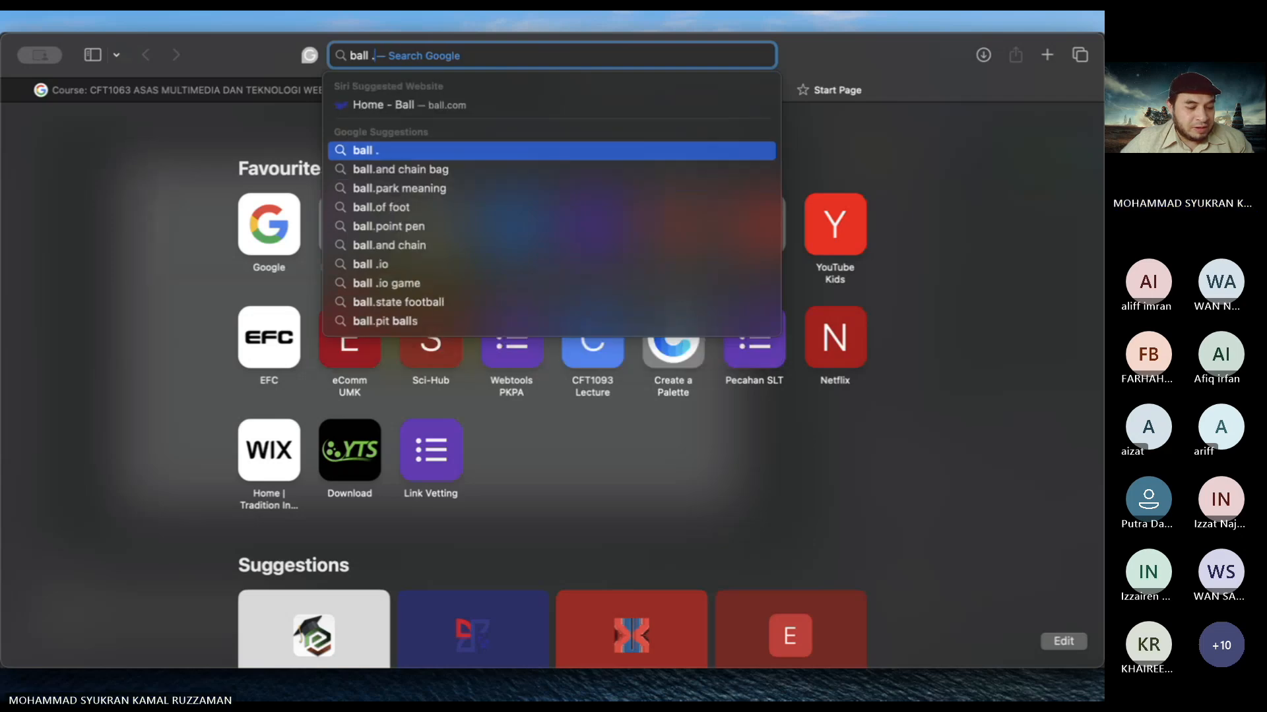
type("gif")
key("Return")
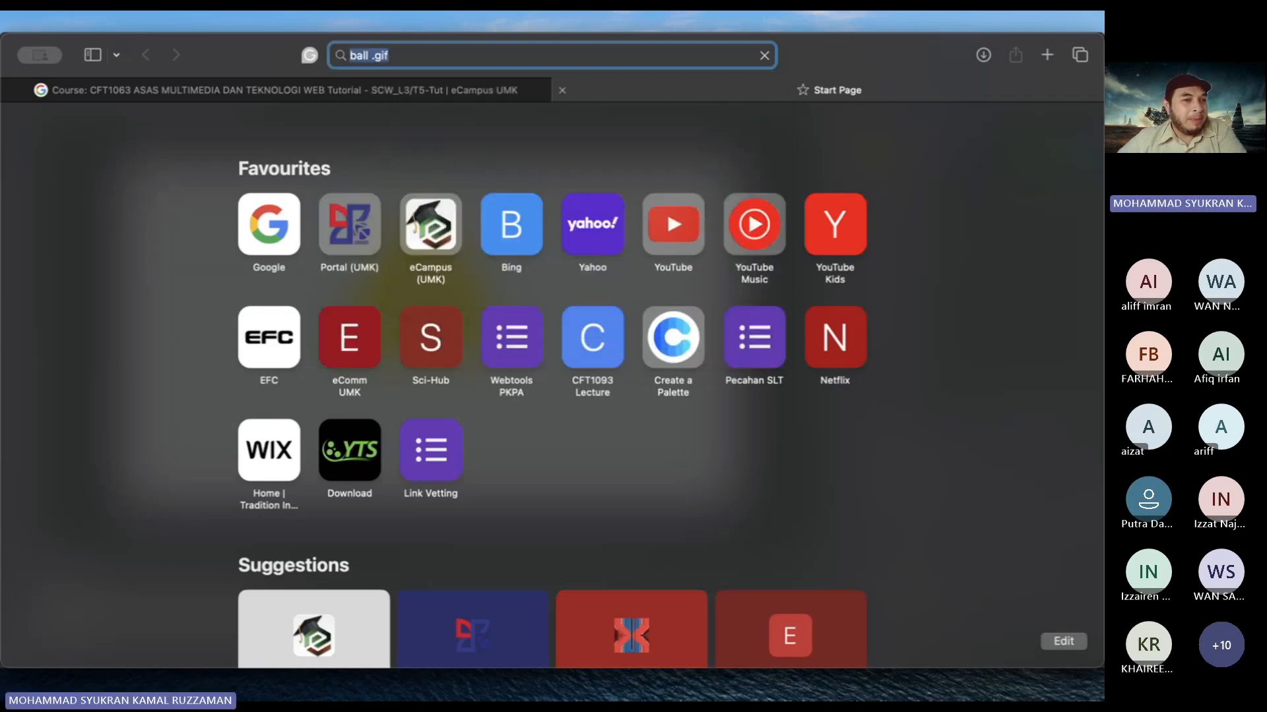
Show the image results and preview the Pixabay bouncing ball GIF and the Gifer red ball GIF
left_click(191, 185)
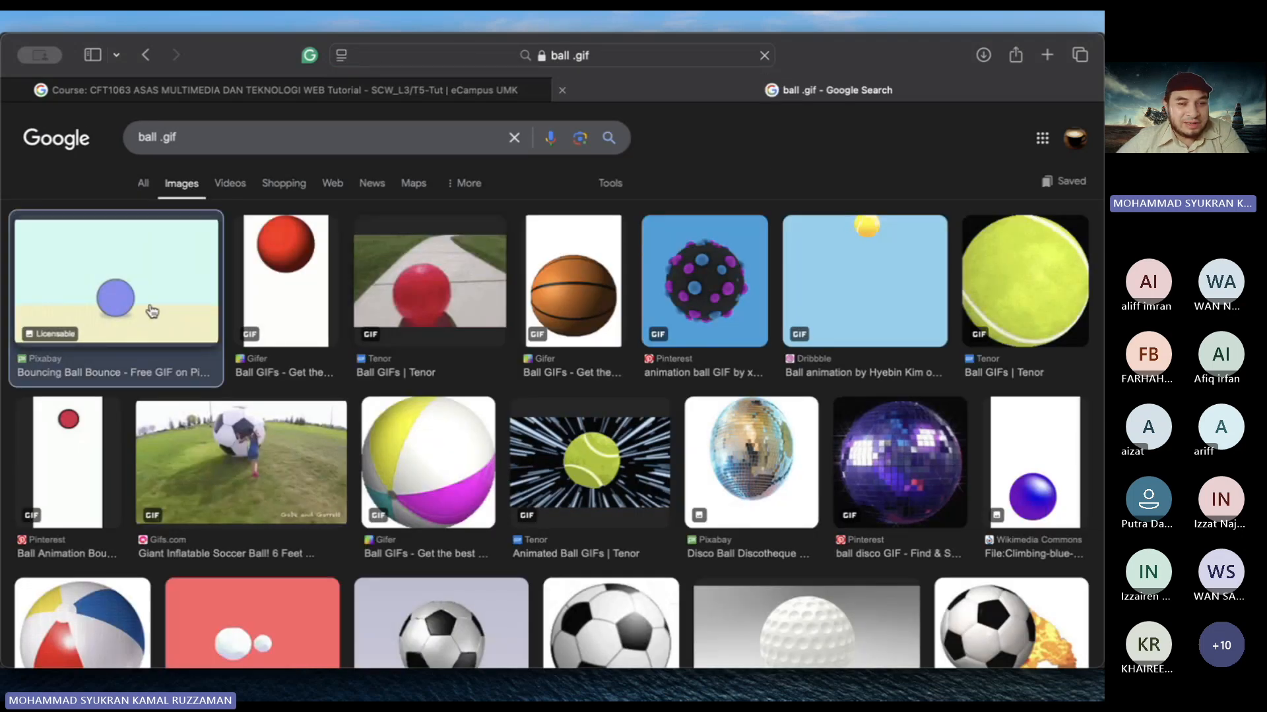
left_click(152, 311)
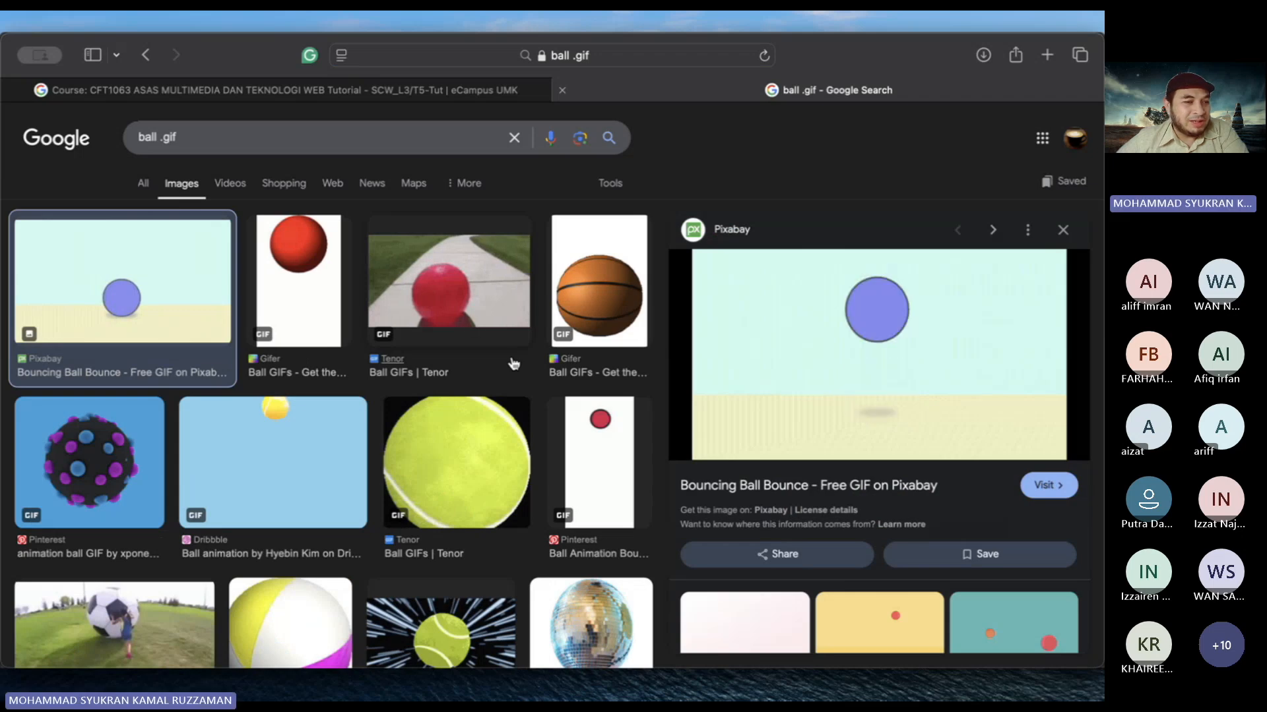
left_click(275, 284)
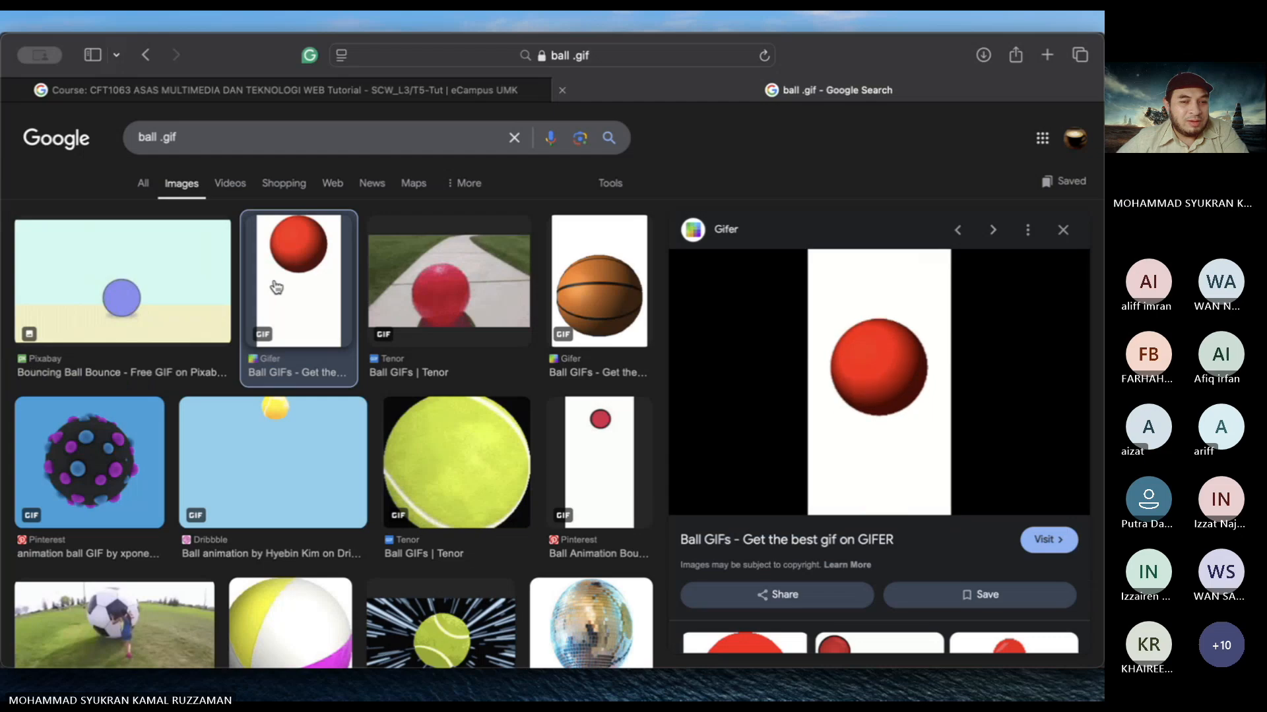
Close the ball GIF search tab and switch back to the triangle animation in Photoshop
left_click(563, 91)
key("ctrl+Up")
key("ctrl+Up")
key("ctrl+Up")
left_click(565, 319)
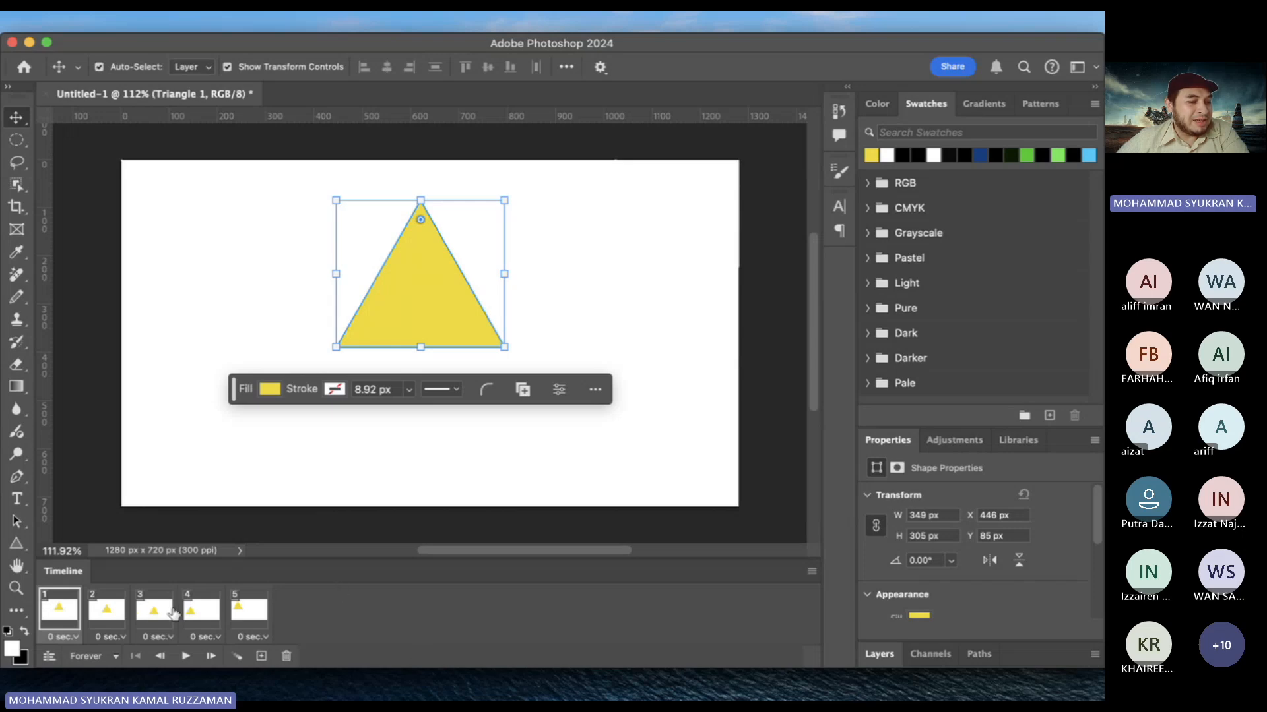
Delete the yellow triangle from the document
left_click(276, 500)
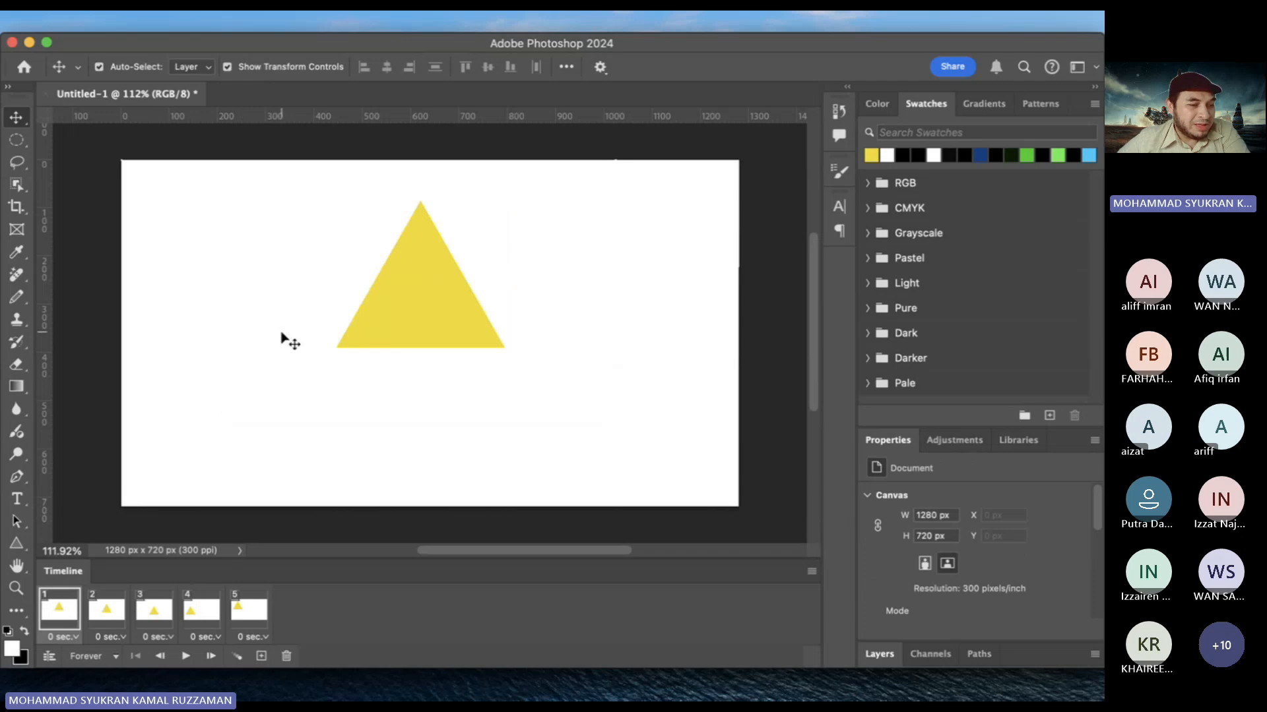
left_click(388, 306)
key("Delete")
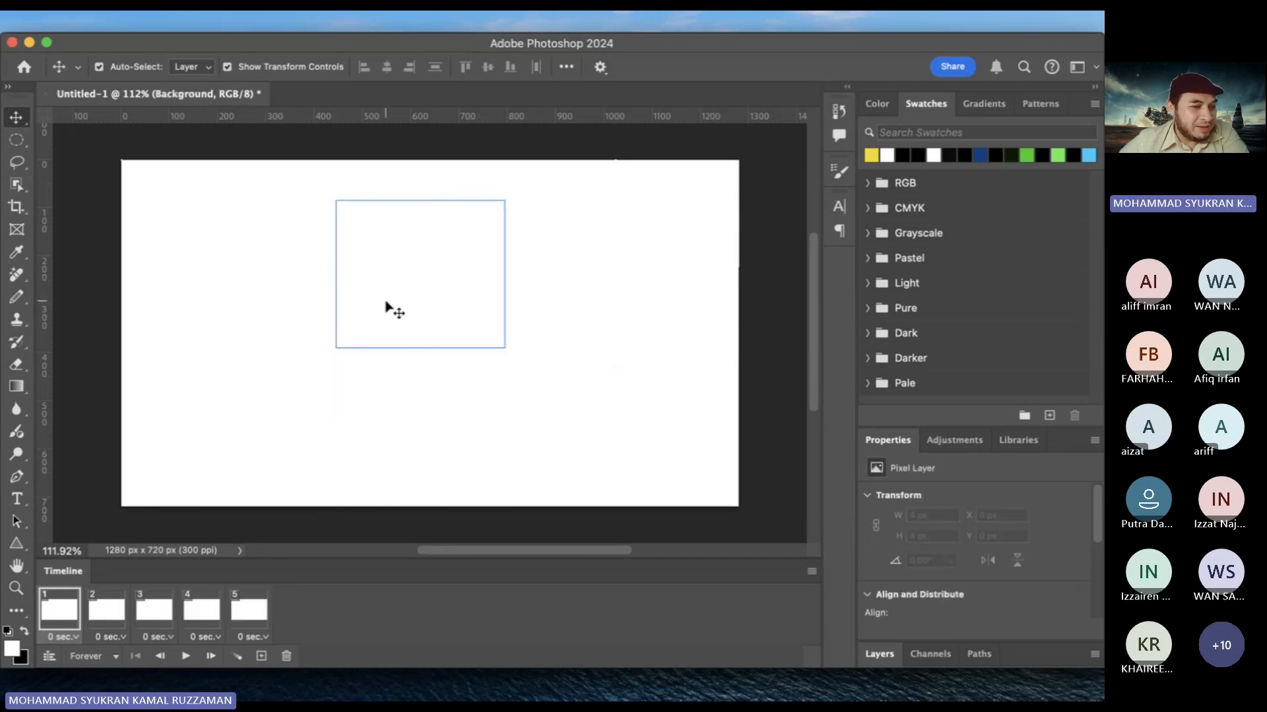
Delete all the animation frames except the first
left_click(258, 606)
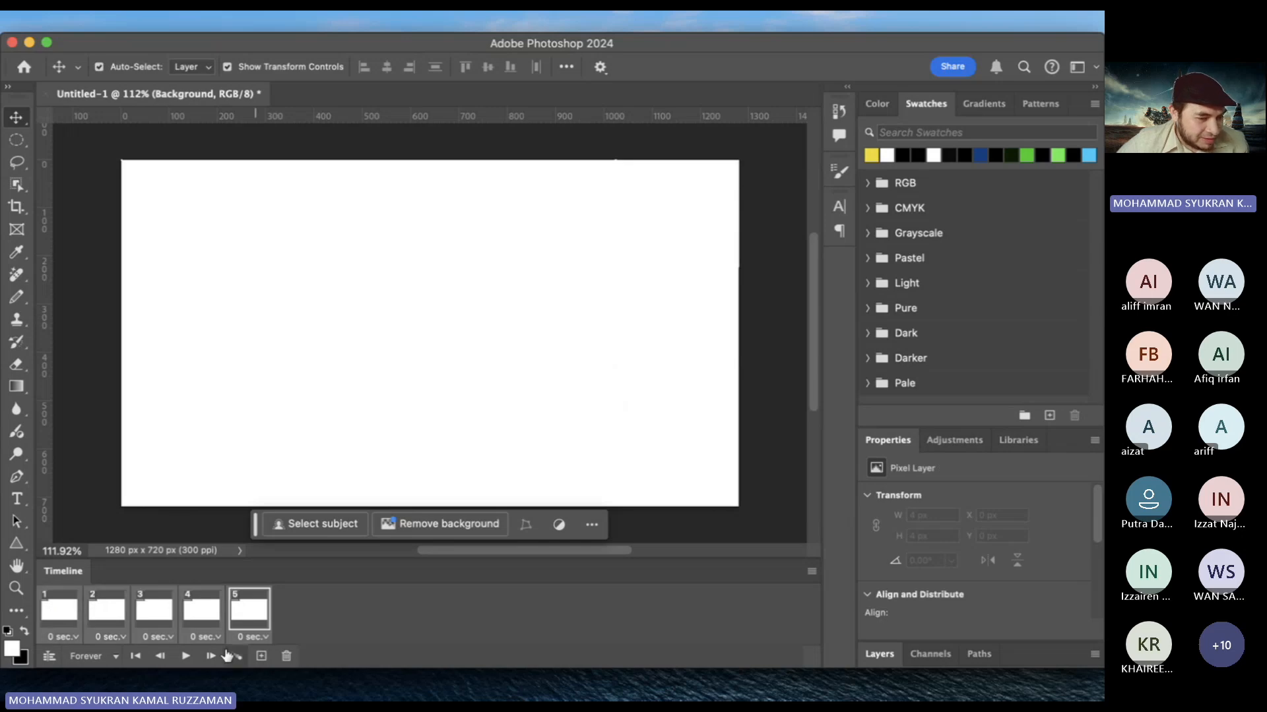
key("ctrl+Up")
left_click(630, 582)
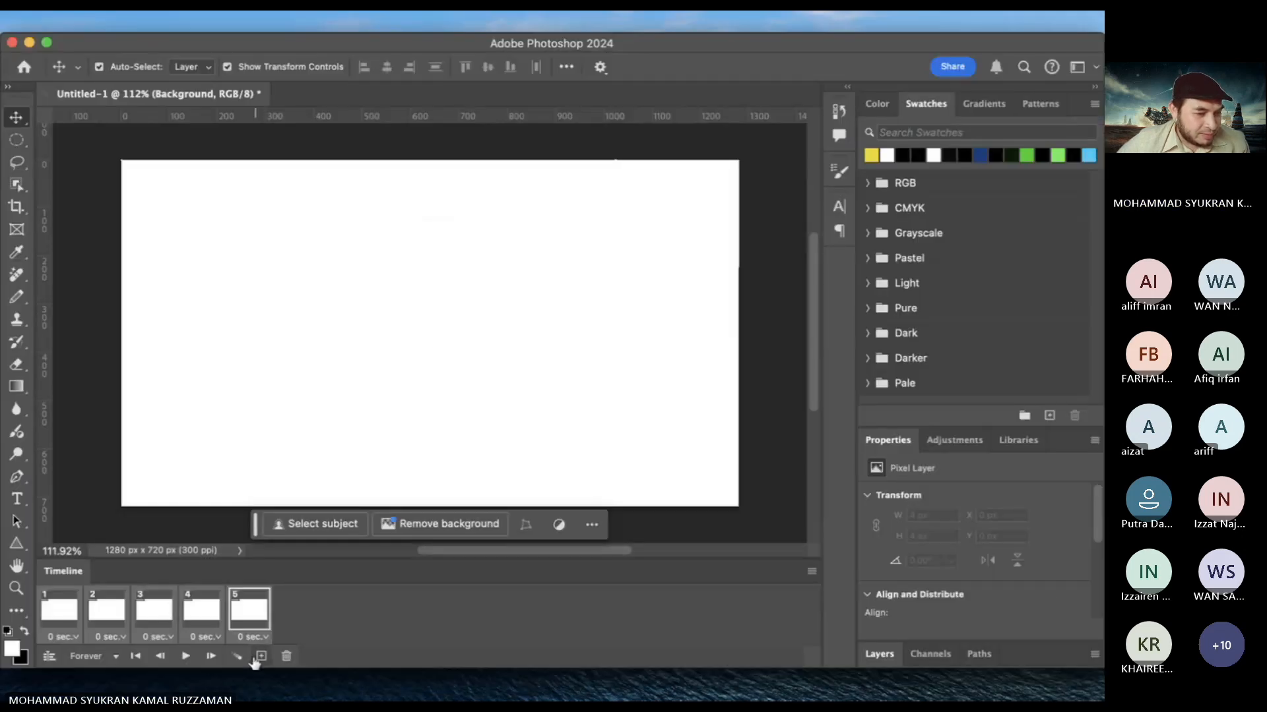
left_click(289, 657)
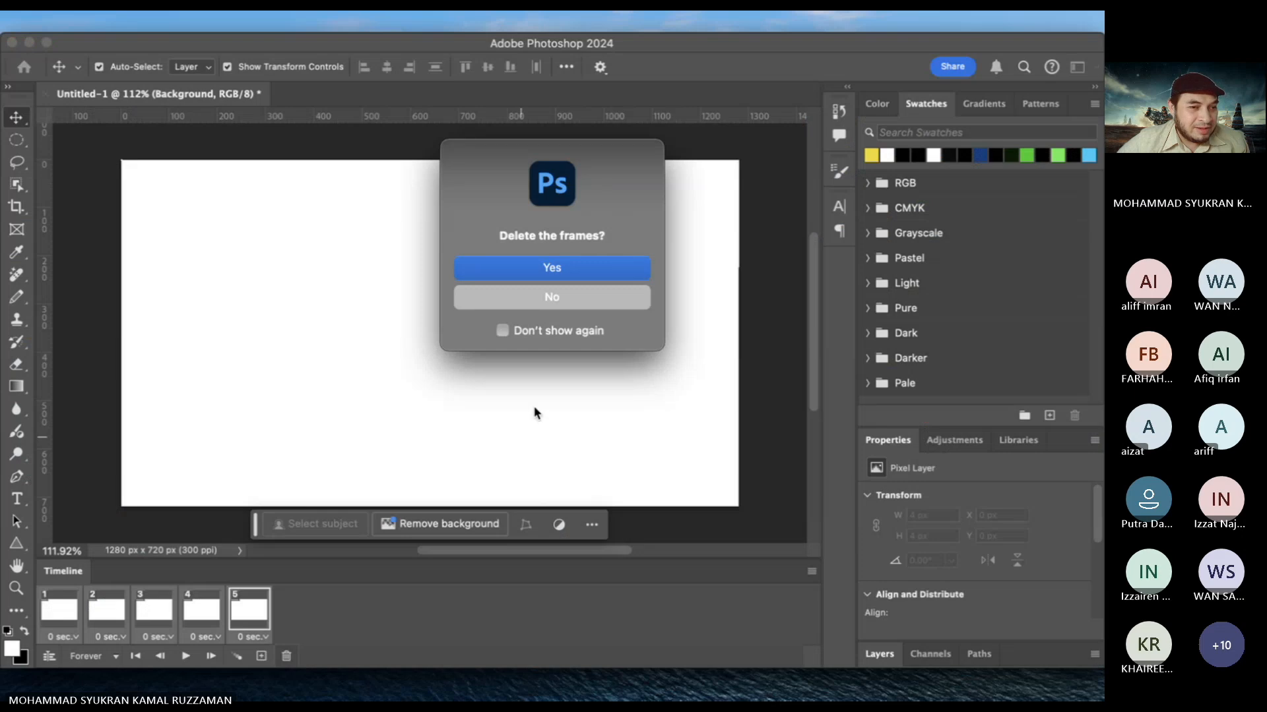
left_click(580, 267)
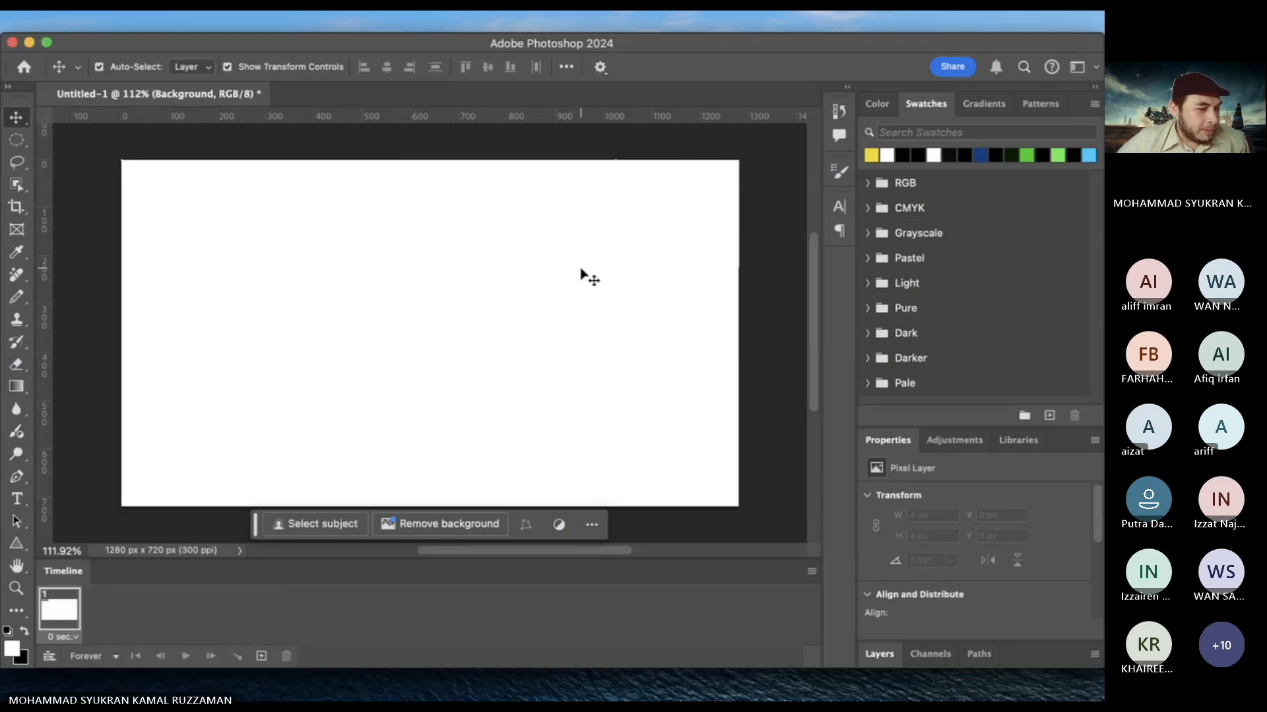
Convert the frame animation to a video timeline and deselect the Background layer
left_click(49, 658)
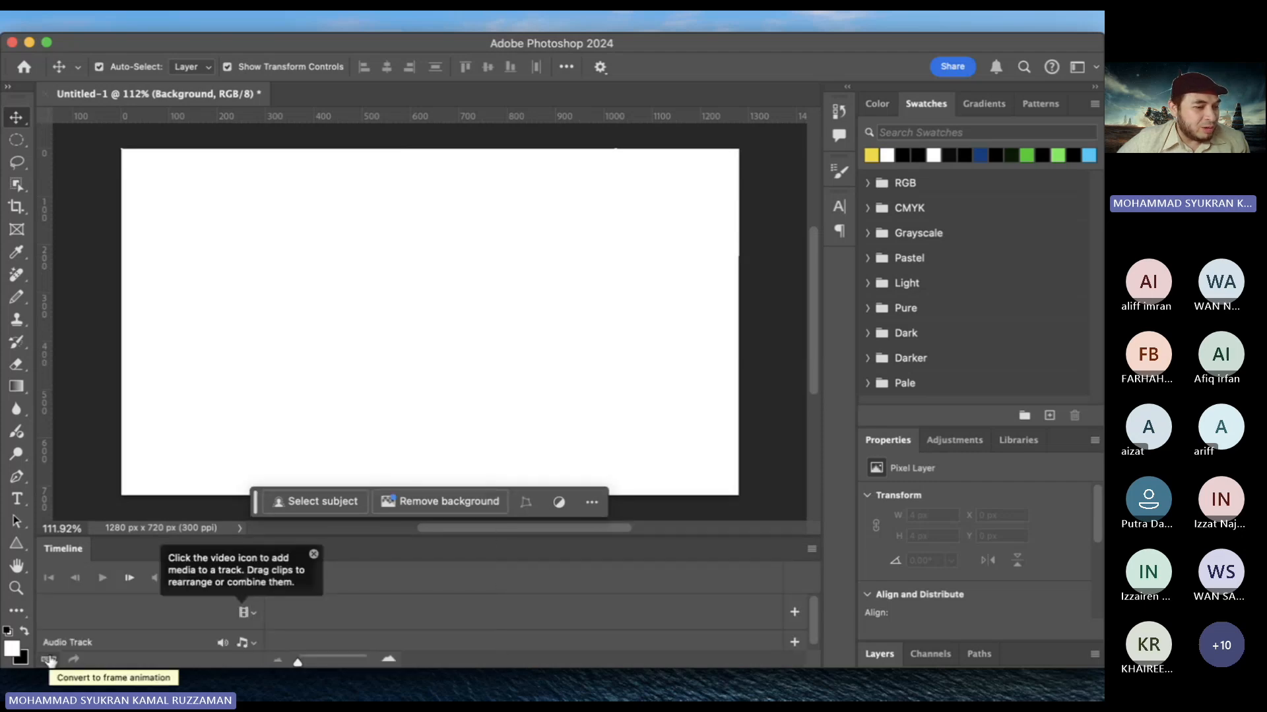
left_click(50, 659)
left_click(49, 659)
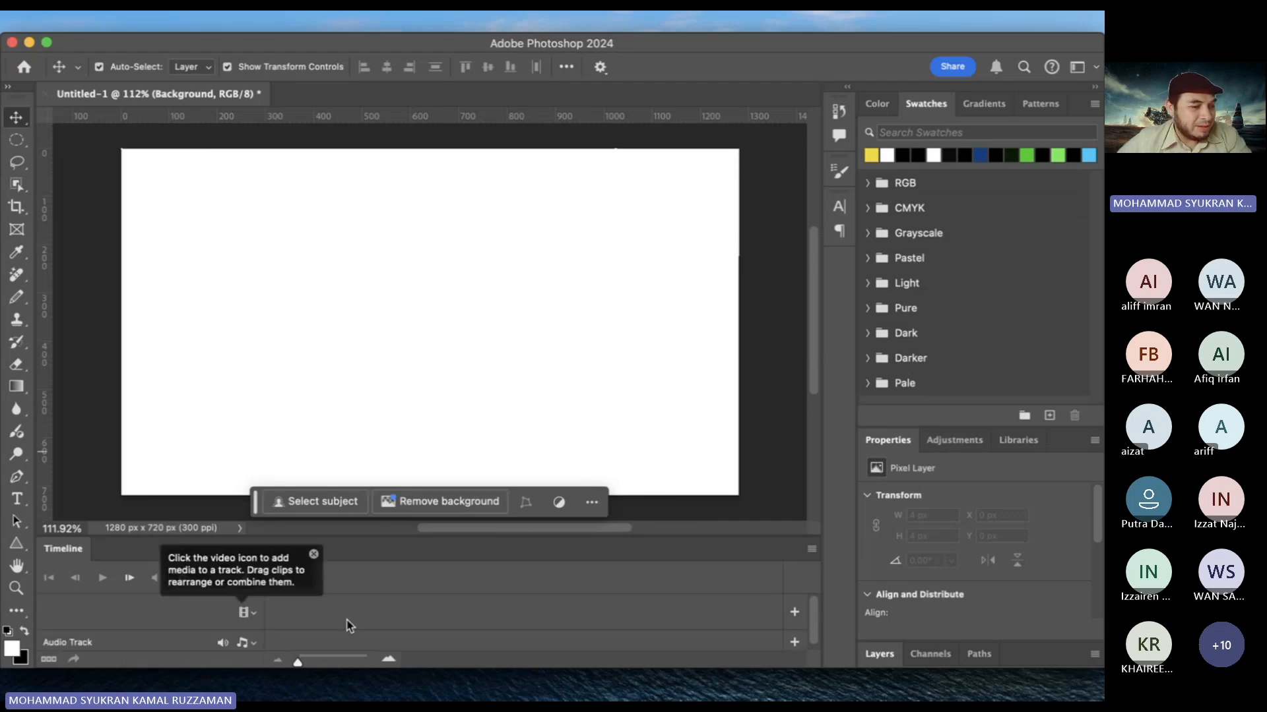
scroll(347, 621, "down", 1)
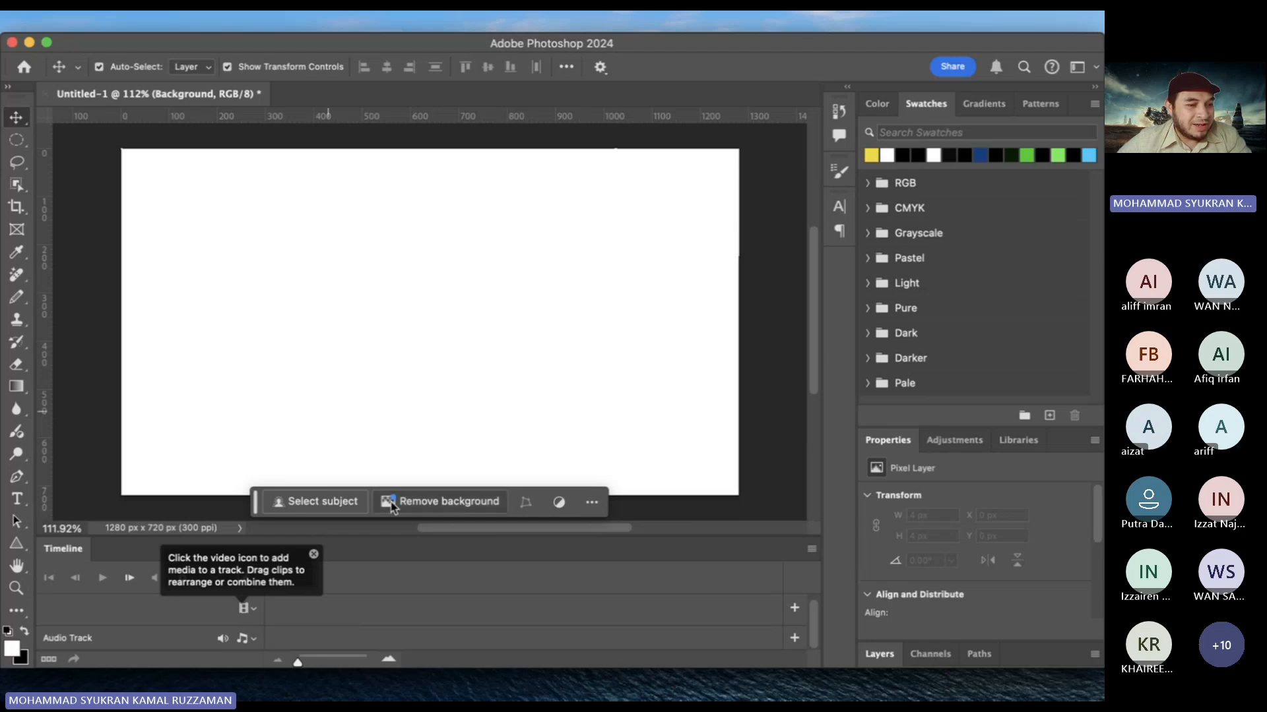
left_click(731, 508)
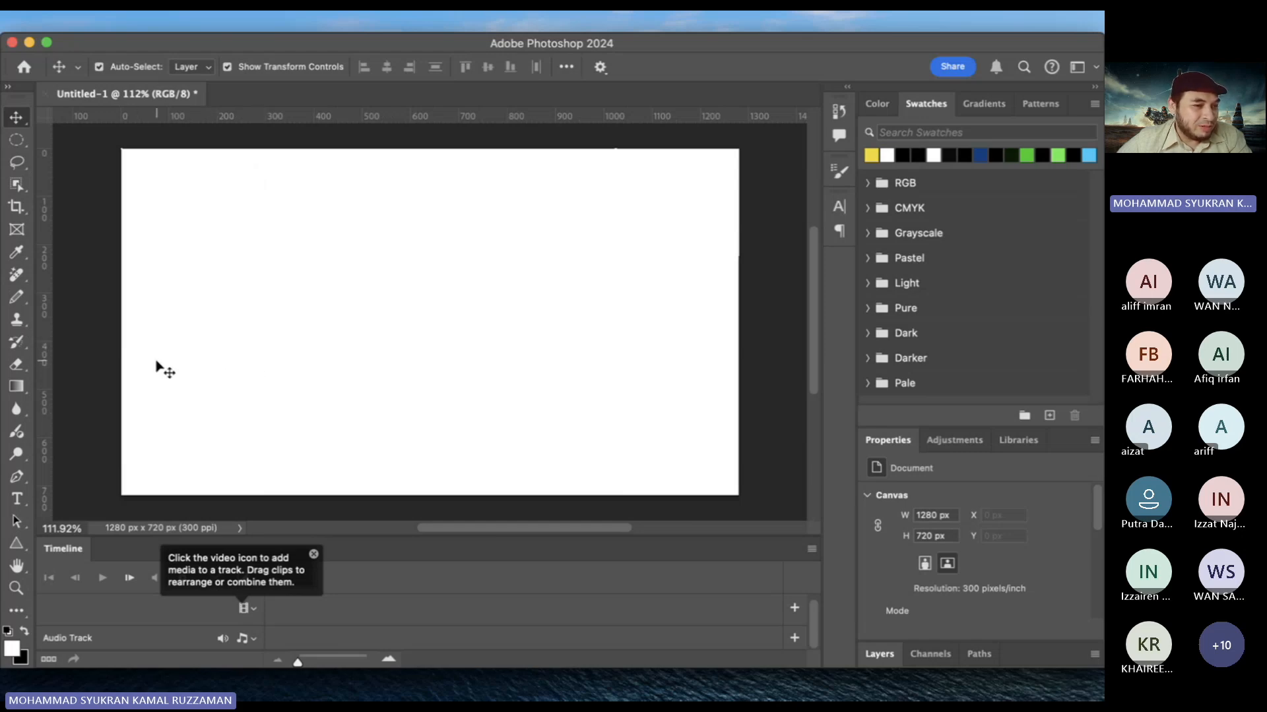
Activate the Pen tool in Shape mode with a light green fill and no stroke
scroll(153, 364, "down", 3)
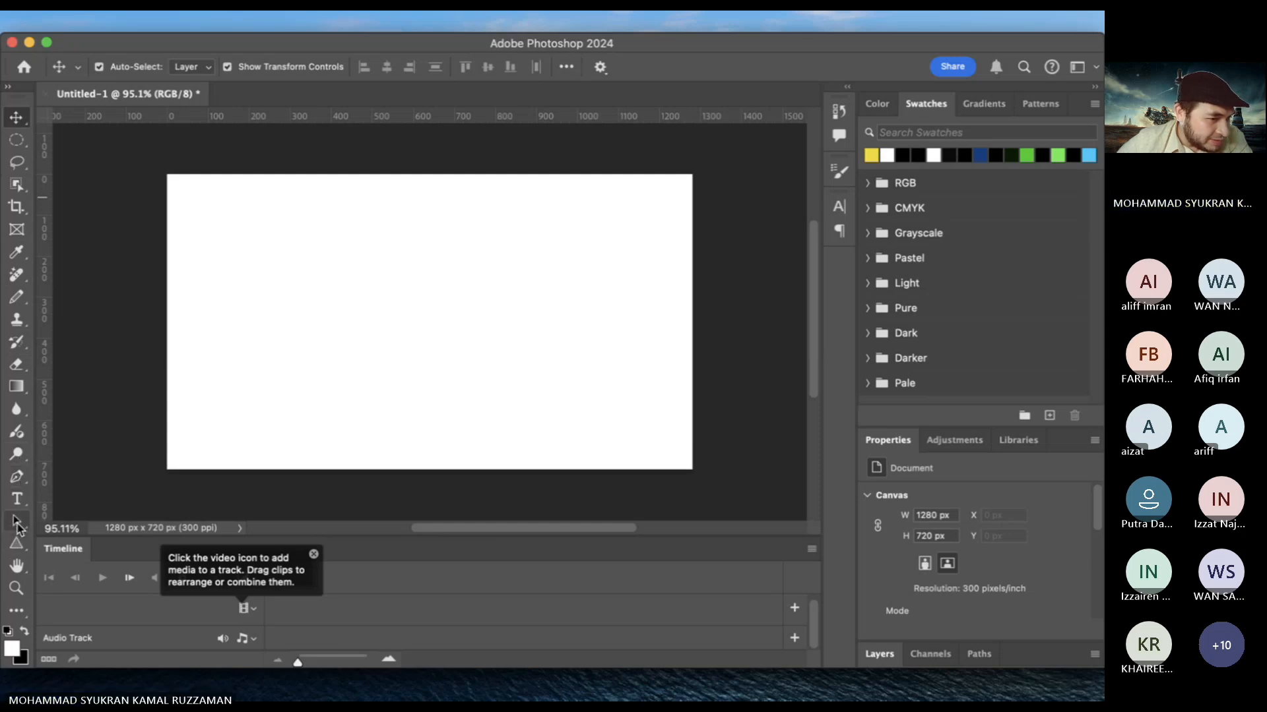
left_click(16, 482)
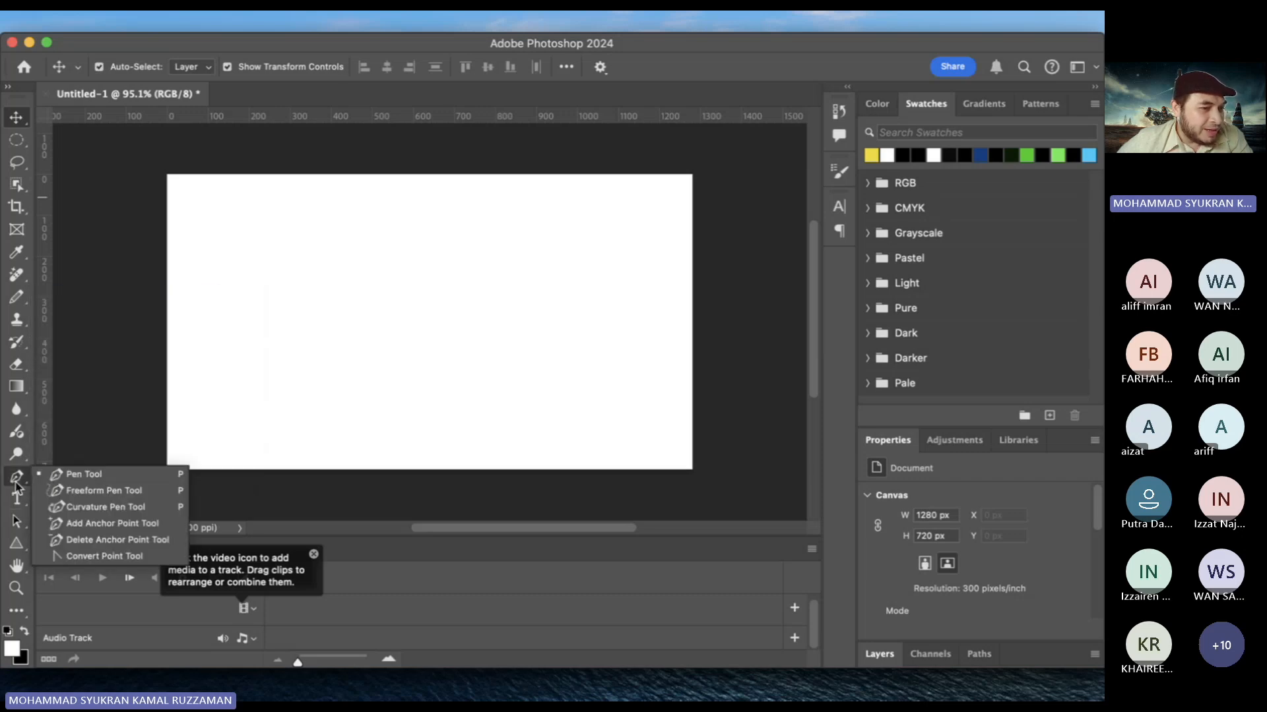
left_click(59, 476)
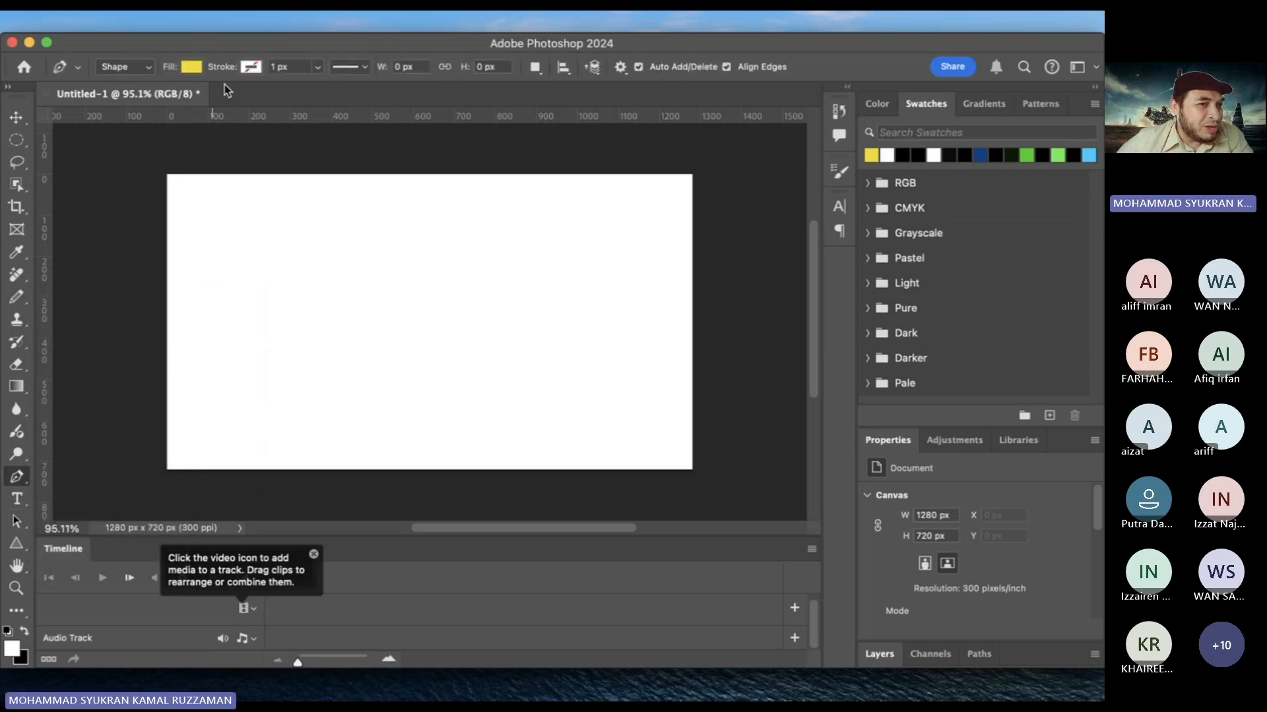
left_click(198, 68)
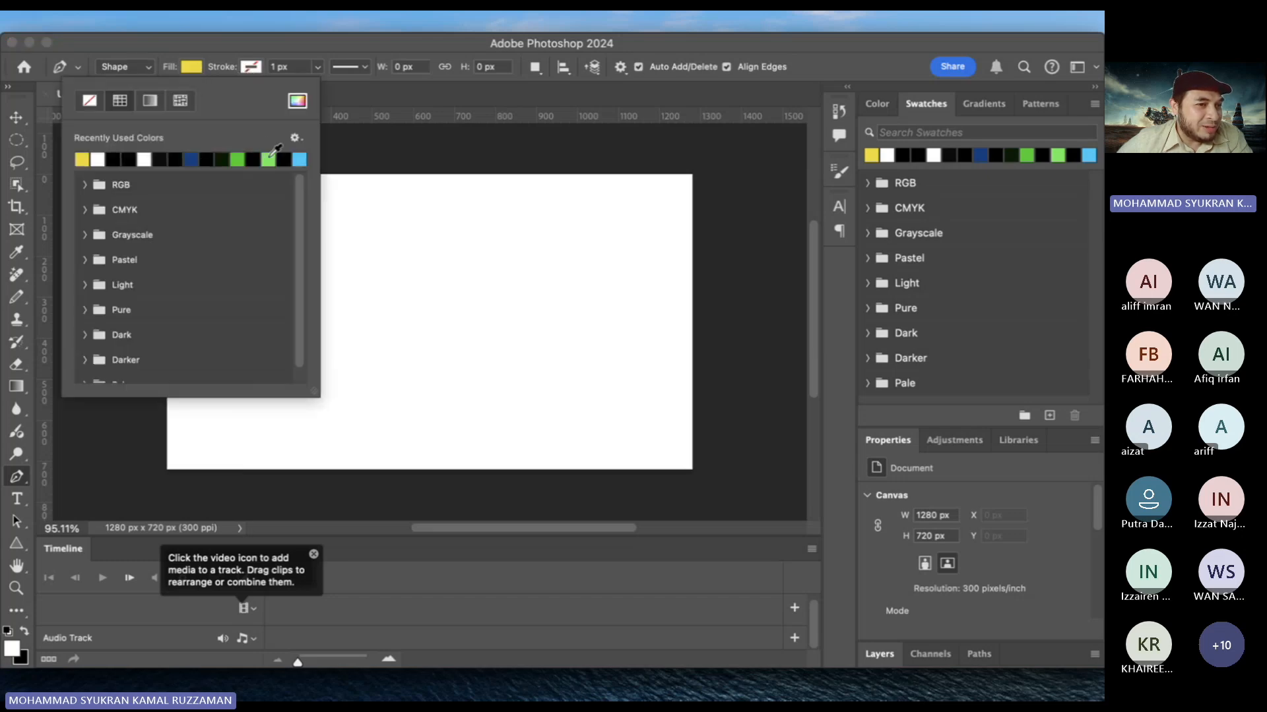
left_click(269, 158)
left_click(227, 53)
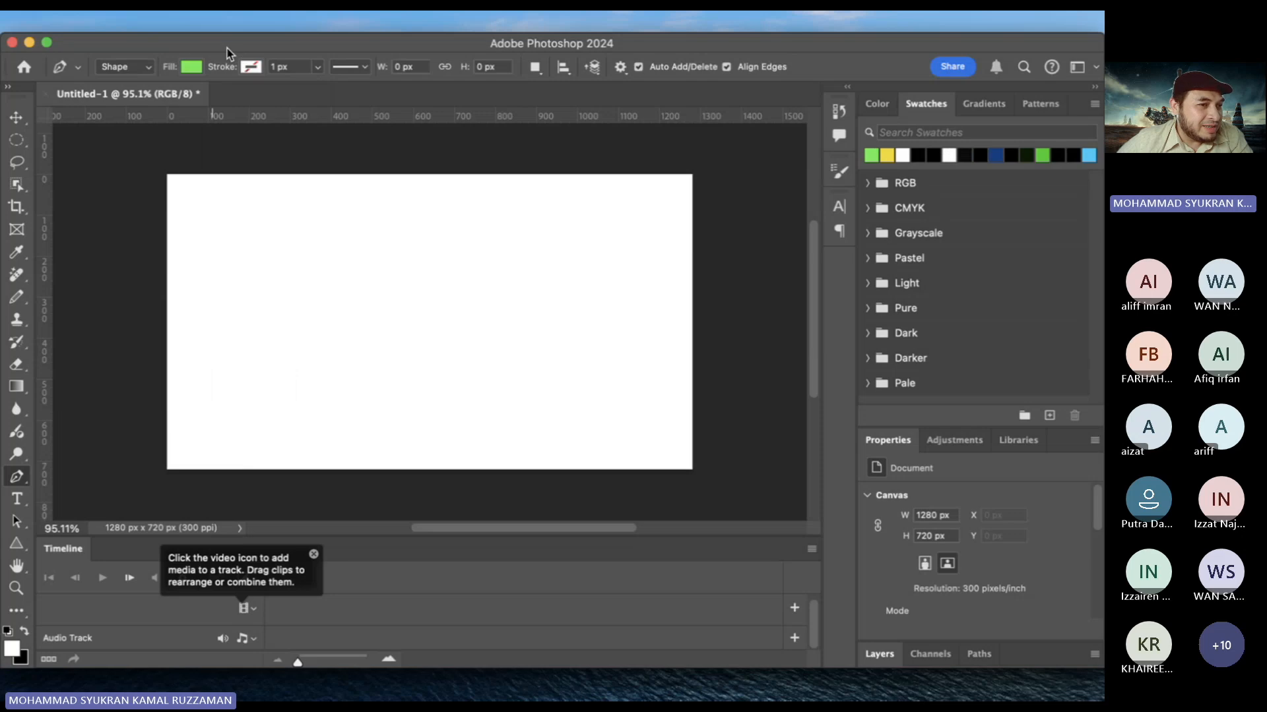
left_click(192, 67)
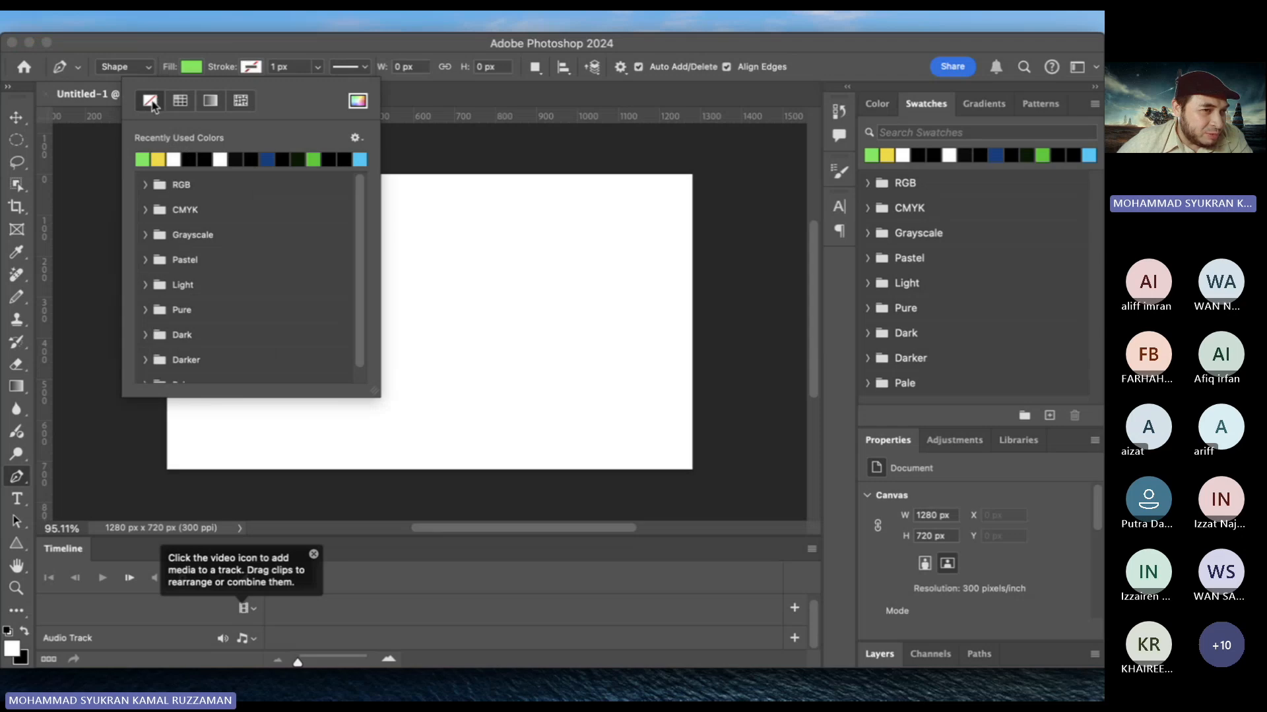
left_click(365, 33)
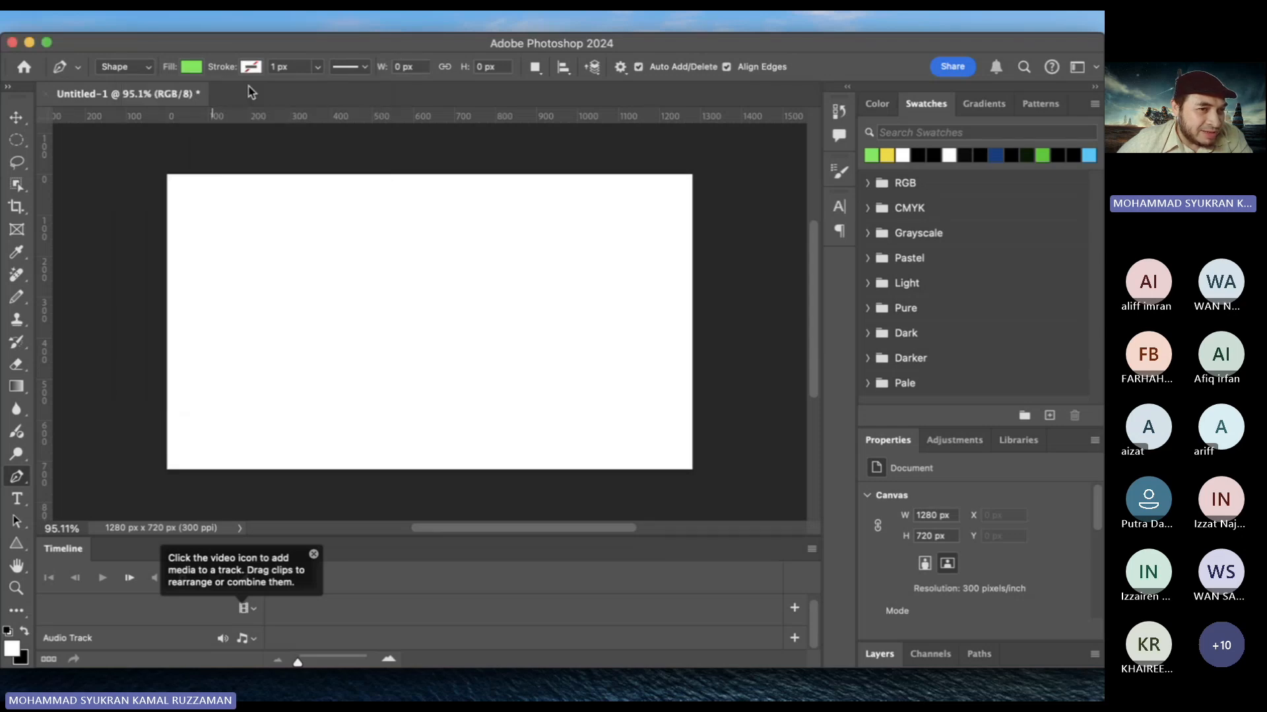
left_click(248, 68)
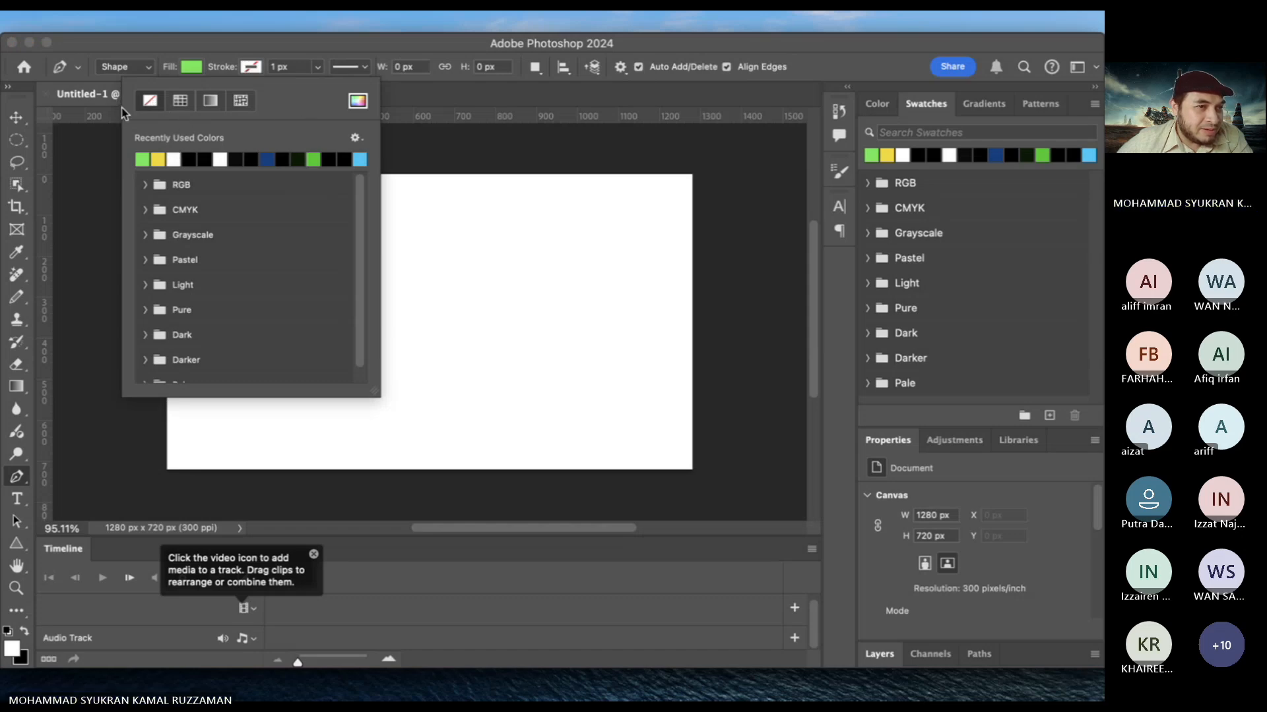
left_click(155, 100)
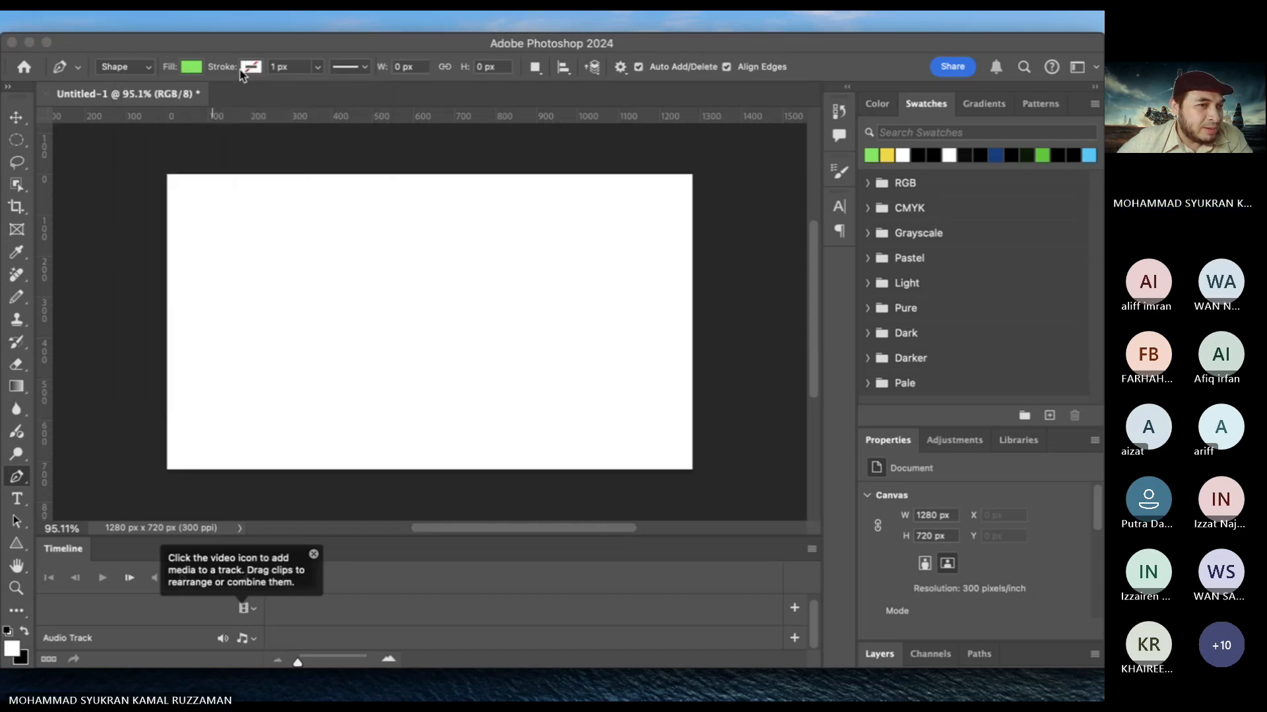
left_click(122, 179)
left_click_drag(227, 255, 264, 256)
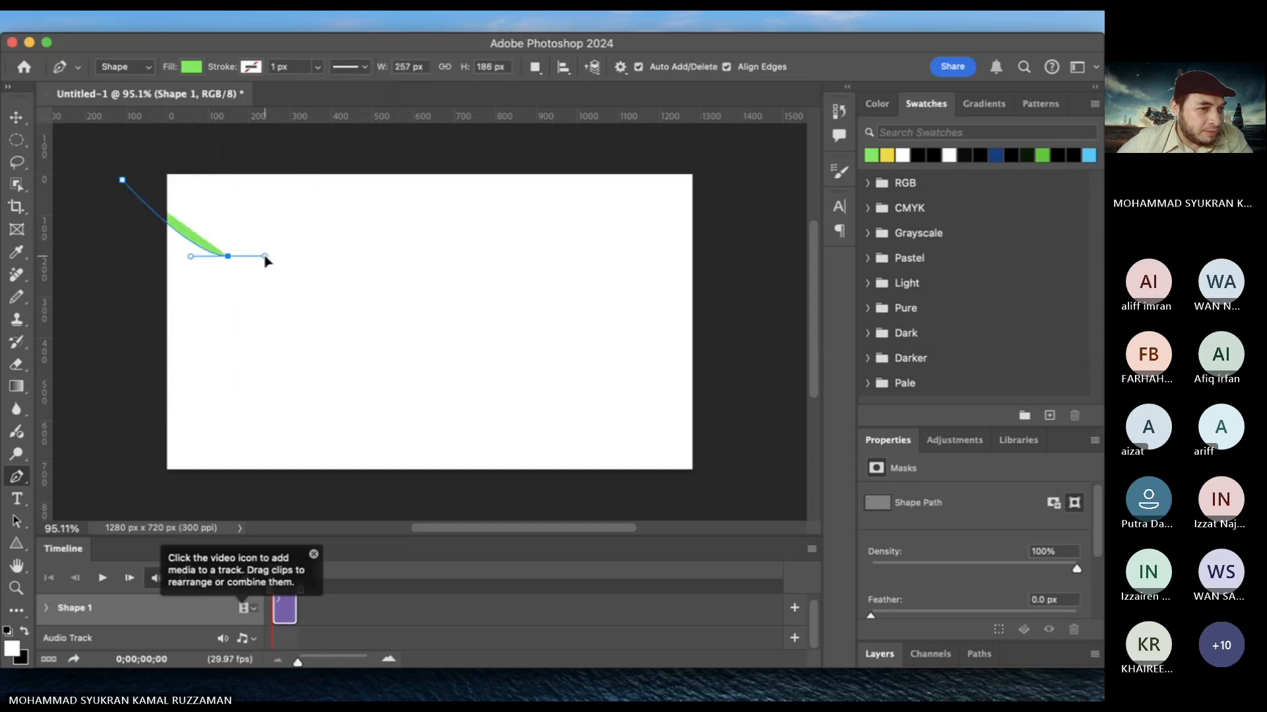
left_click_drag(357, 239, 446, 307)
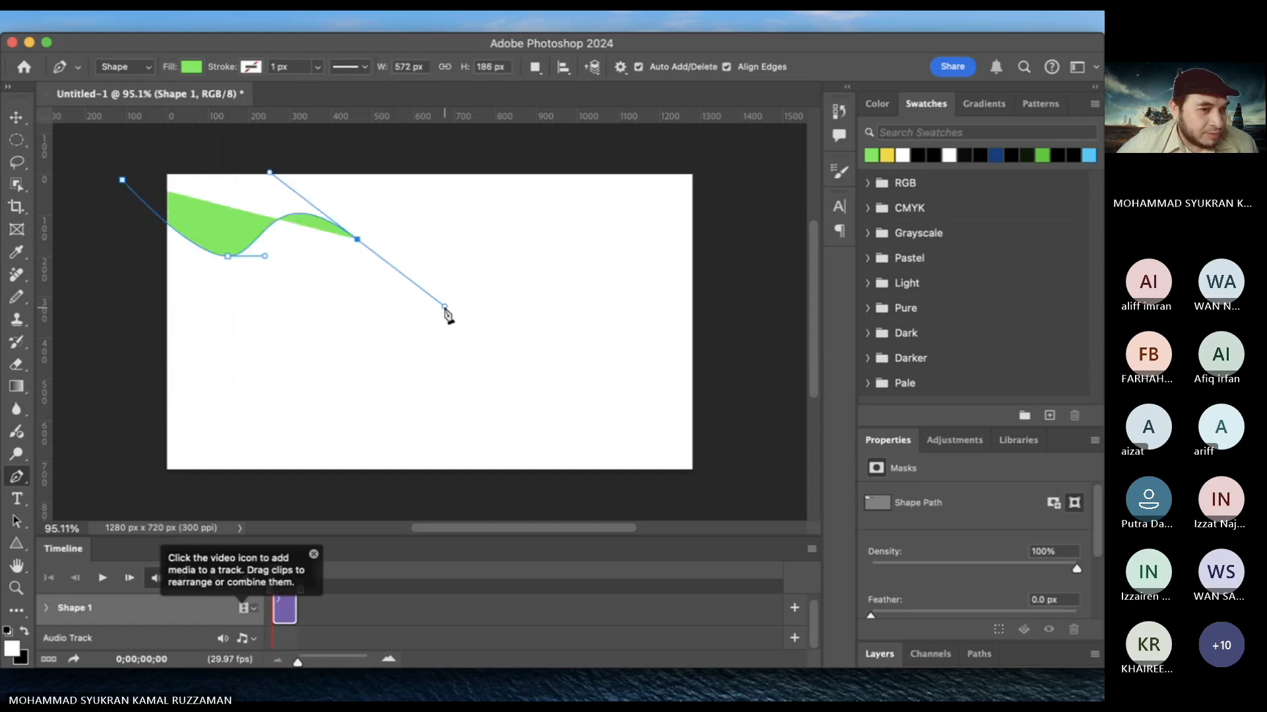
key("super+z")
key("super+z")
key("super+z")
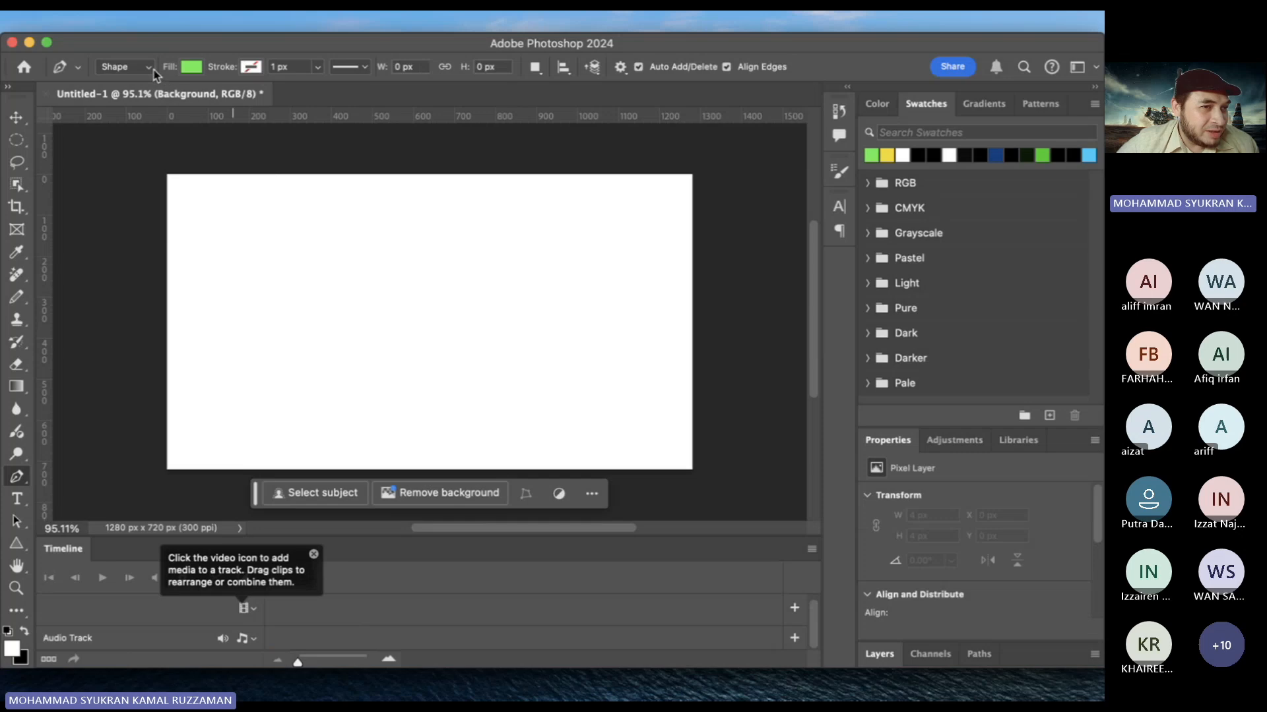
Reapply the no-color stroke setting for shapes drawn with the Pen tool
left_click(251, 66)
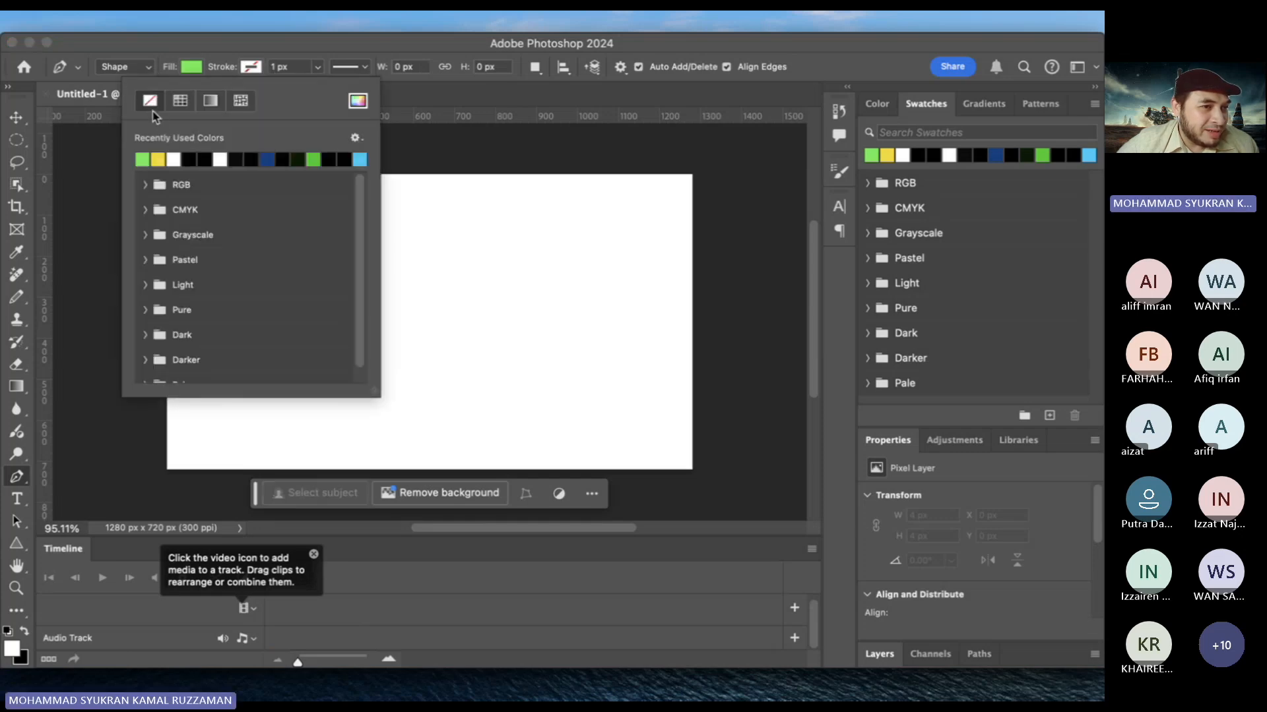
left_click(171, 105)
left_click(157, 103)
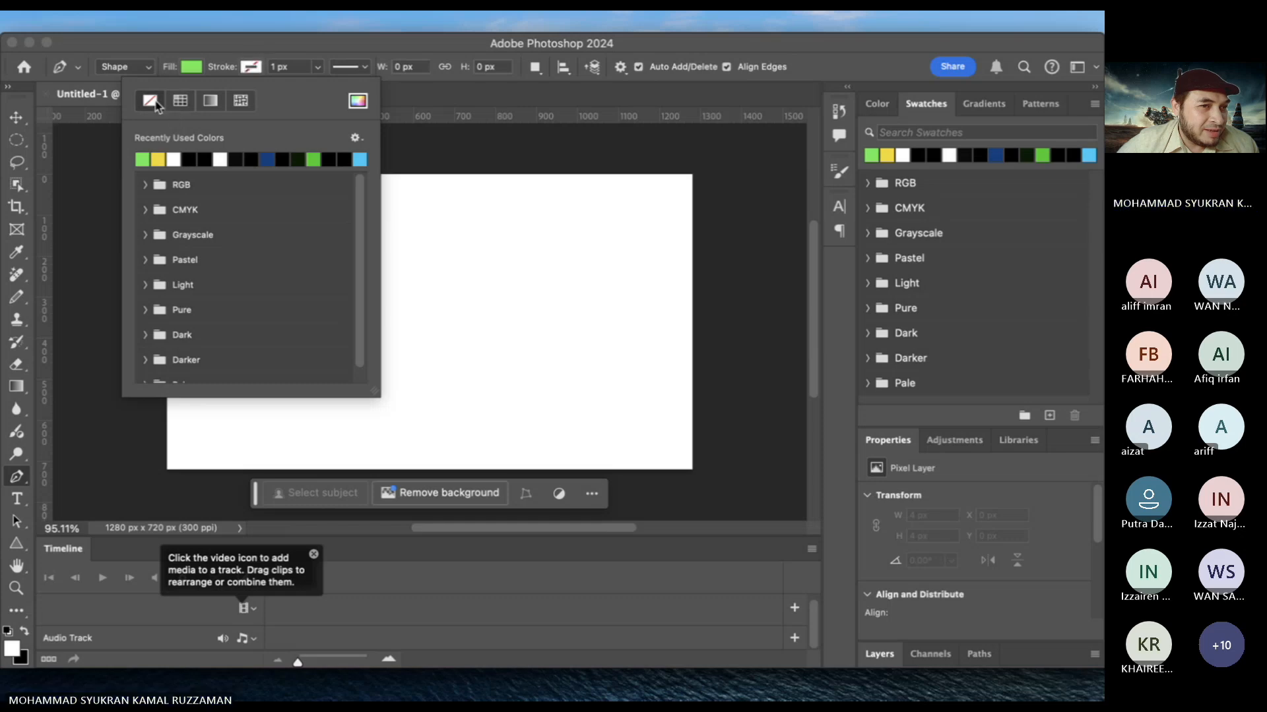
left_click(541, 299)
key("super+z")
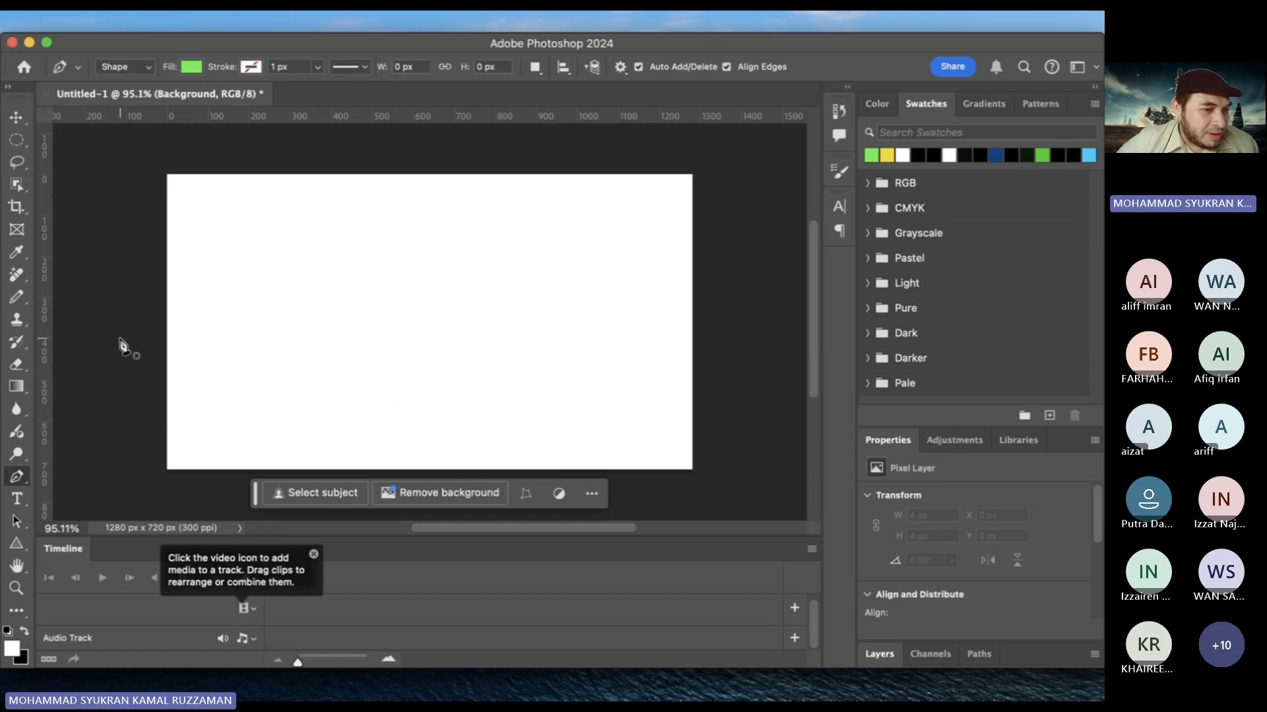
Draw a wavy hill line across the canvas just below its middle, about 1562 px wide and extending past both side edges
left_click(84, 367)
left_click_drag(243, 344, 327, 372)
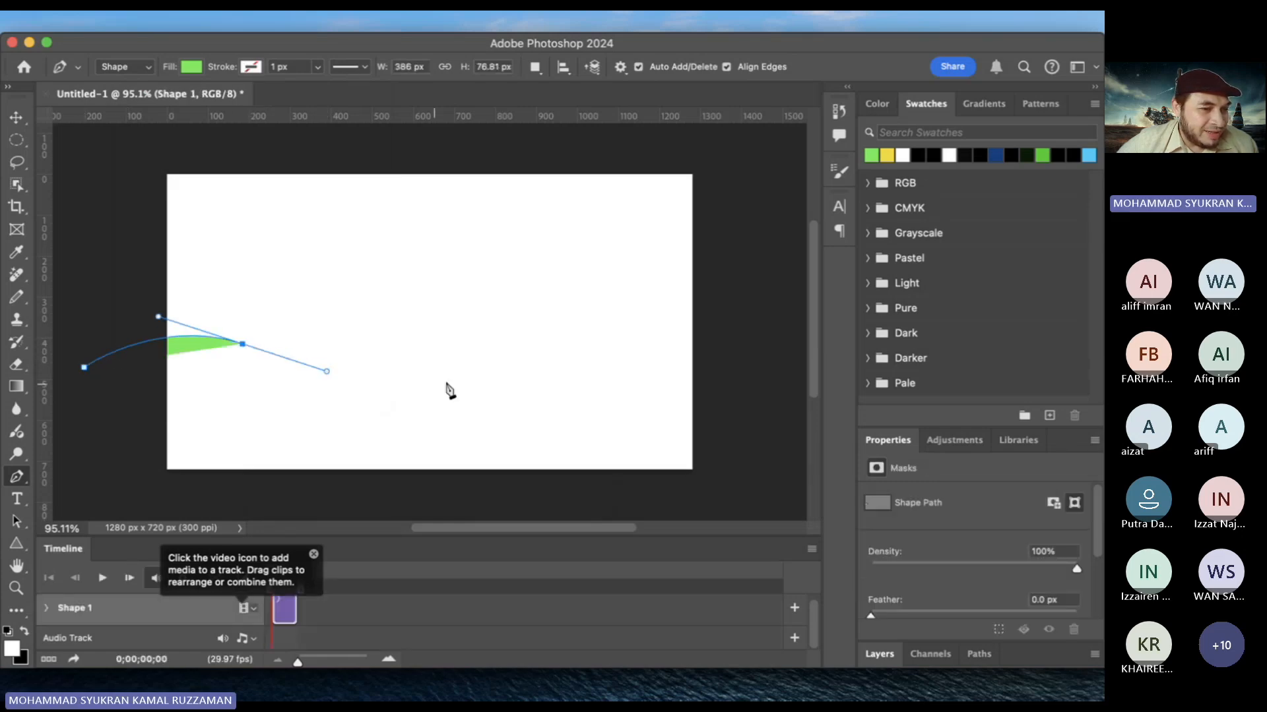
left_click_drag(490, 374, 574, 359)
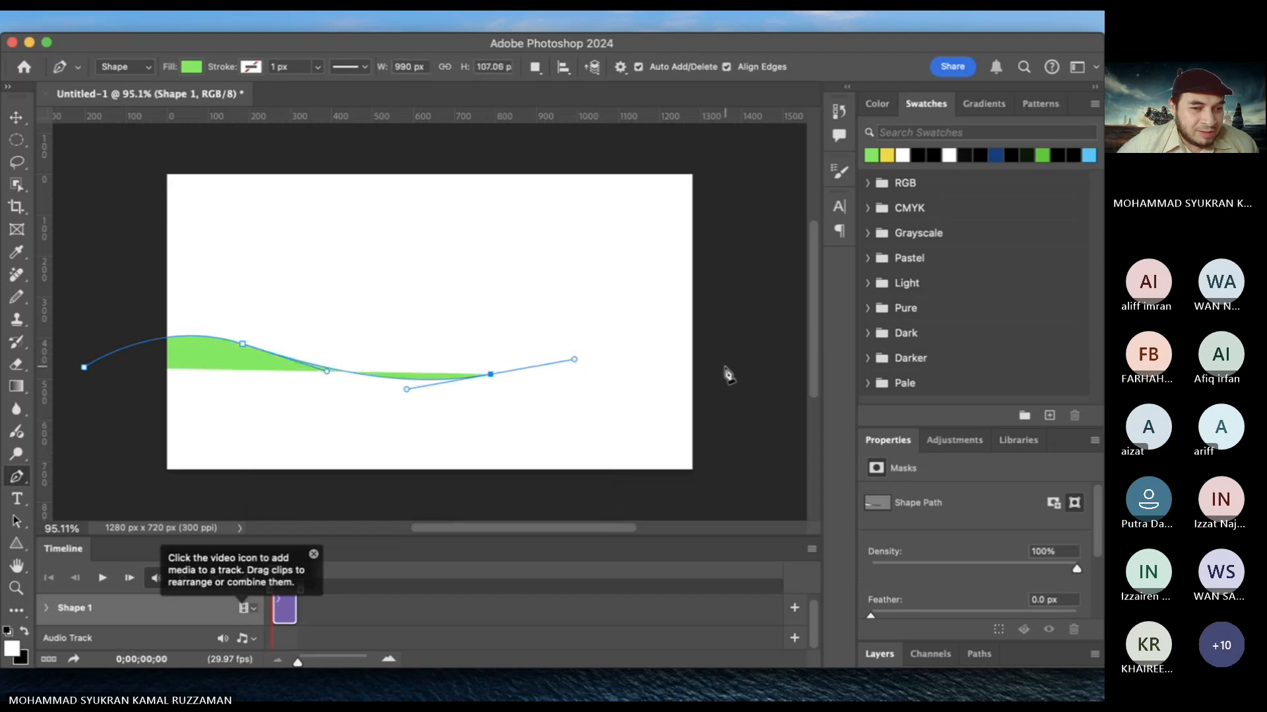
left_click_drag(725, 366, 767, 382)
scroll(769, 386, "down", 1)
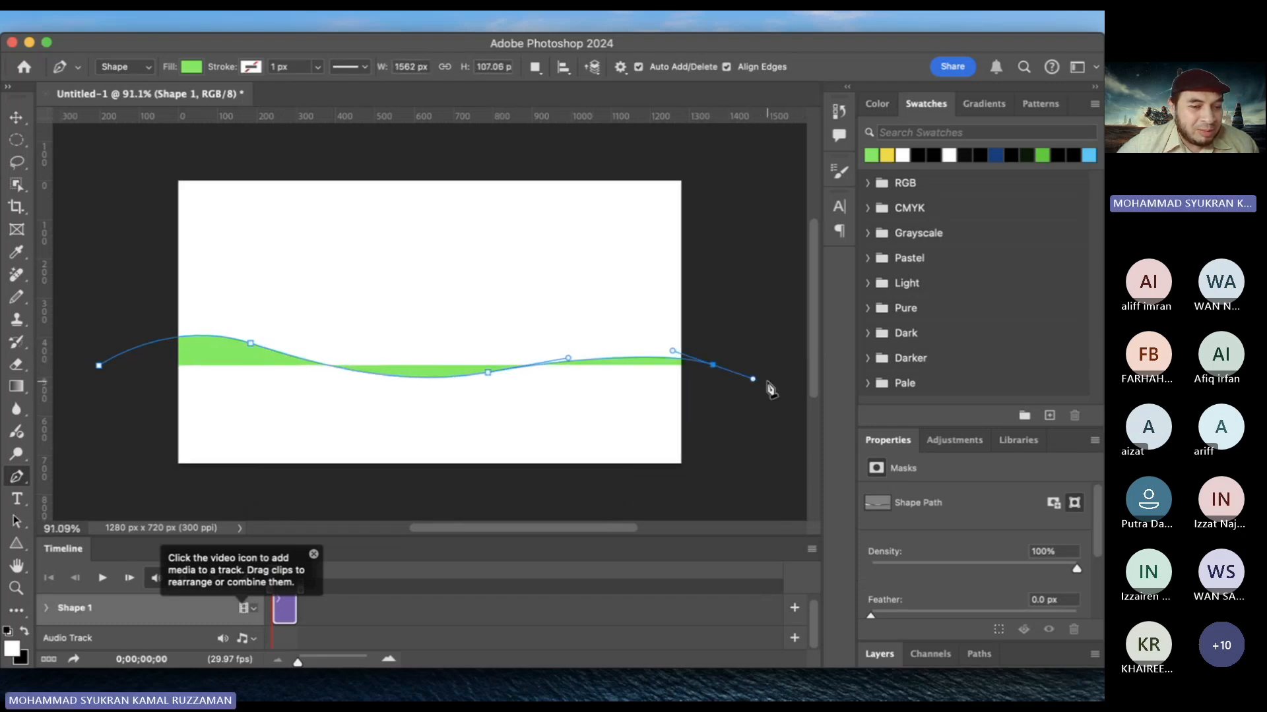
Close the hill outline with points beyond the canvas's bottom edge, making the shape about 1829 px wide and 658 px high
scroll(765, 393, "down", 5)
left_click(764, 371)
left_click(593, 422)
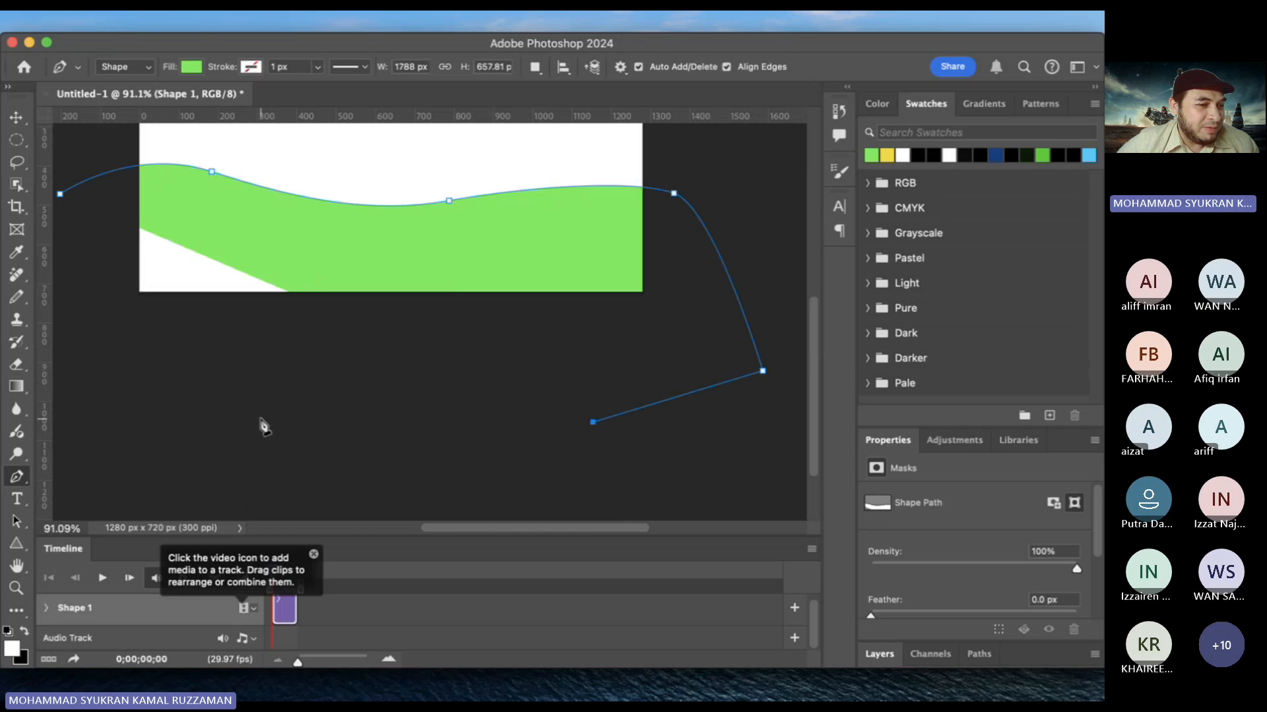
left_click(261, 419)
scroll(146, 414, "left", 1)
scroll(147, 414, "left", 3)
left_click(145, 403)
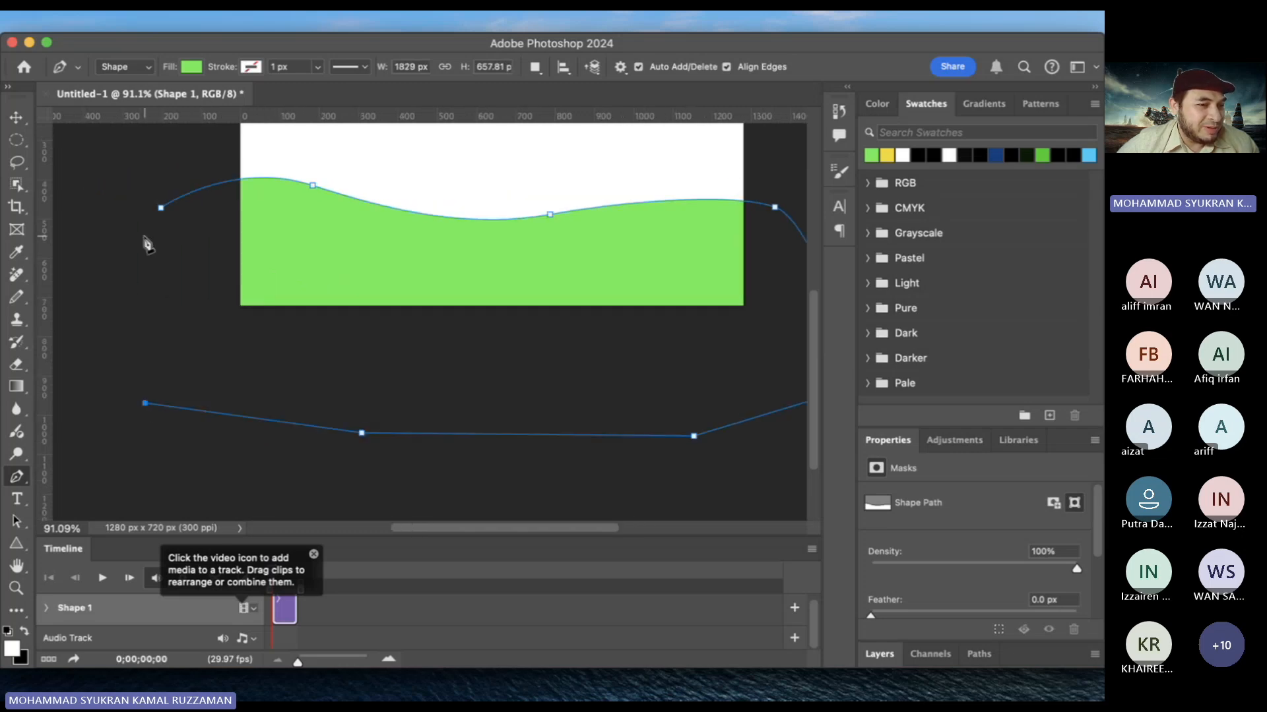
left_click(154, 211)
scroll(163, 216, "up", 8)
scroll(163, 216, "right", 8)
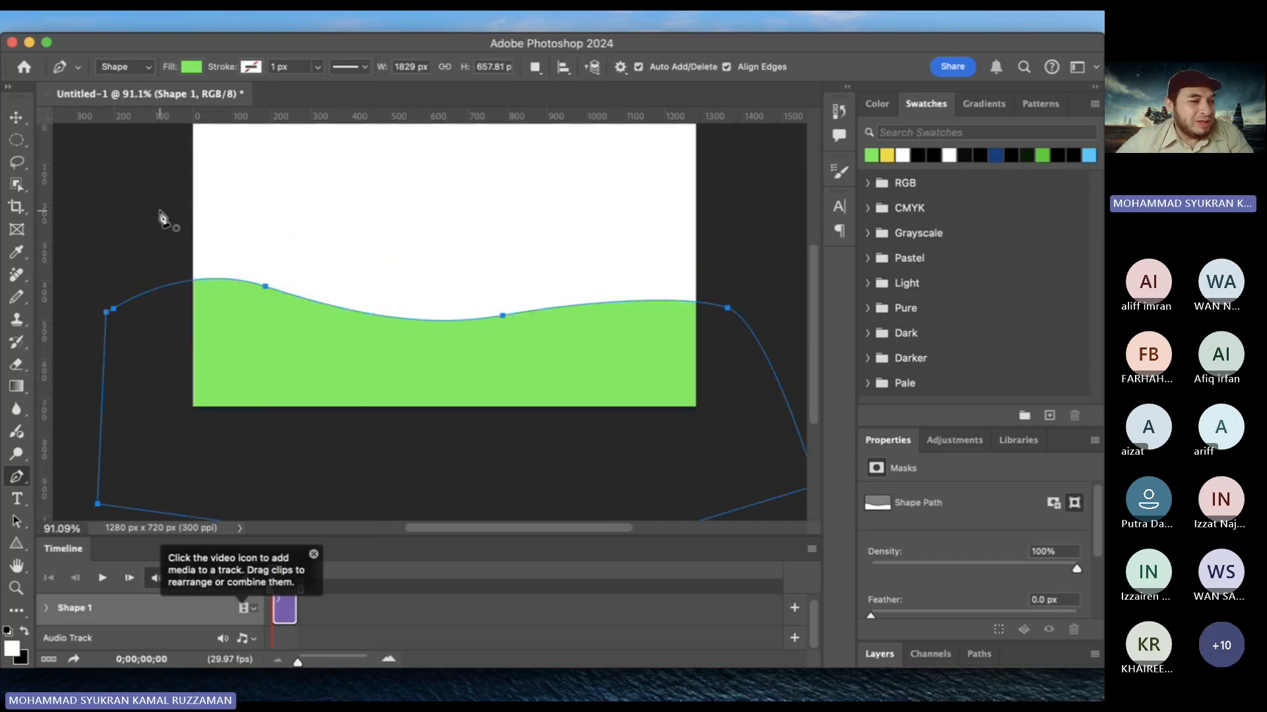
scroll(134, 161, "down", 3)
scroll(134, 161, "left", 3)
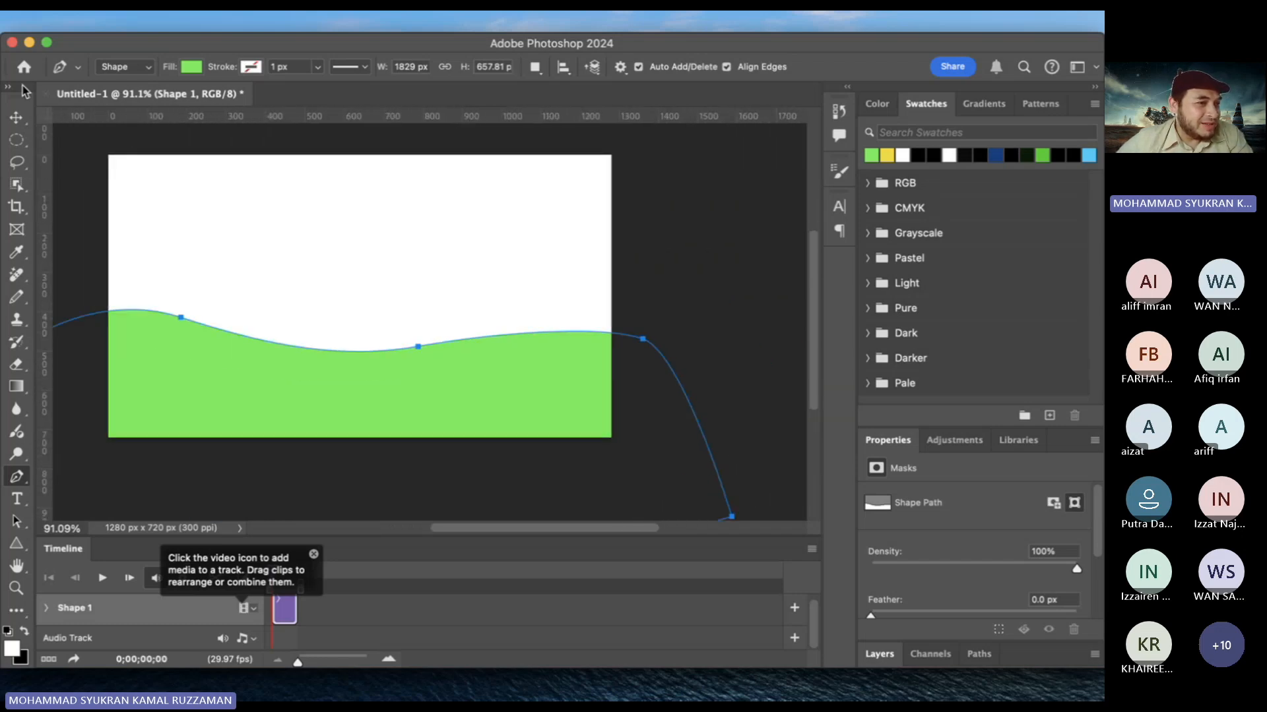
Rasterize the green hill's Shape 1 layer and deselect it
left_click(18, 119)
left_click(82, 188)
left_click(263, 359)
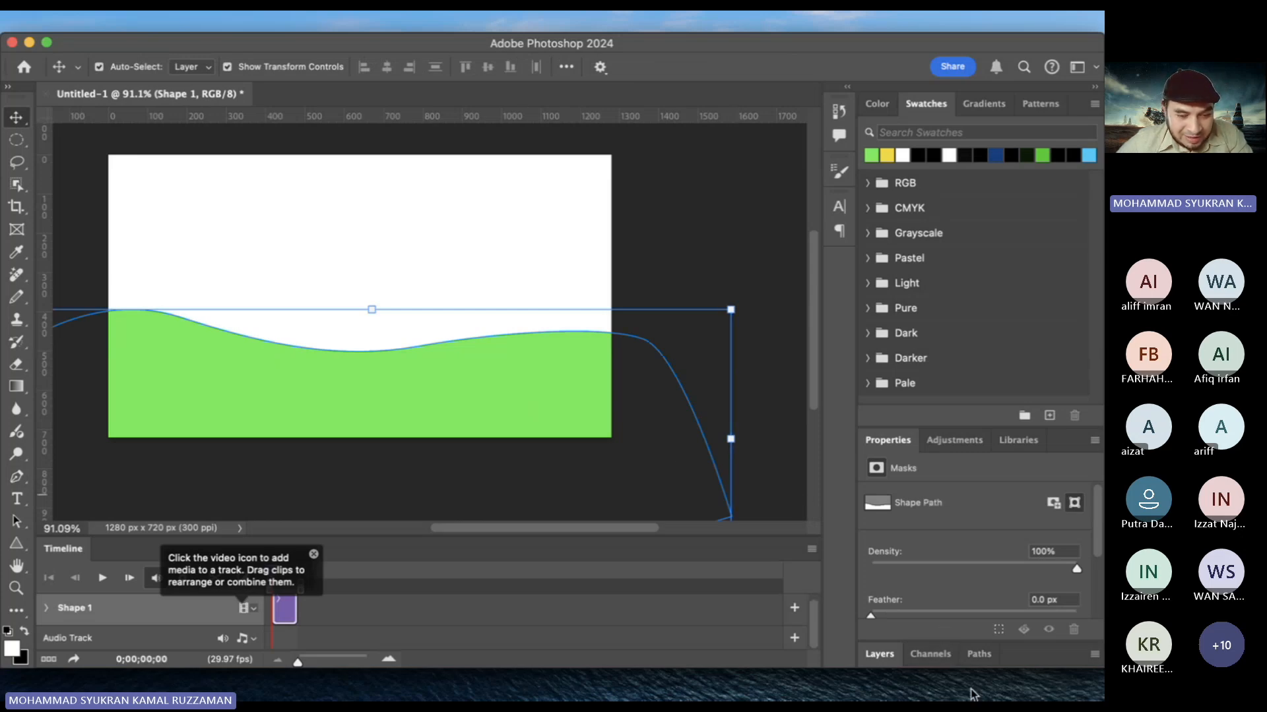
left_click(887, 655)
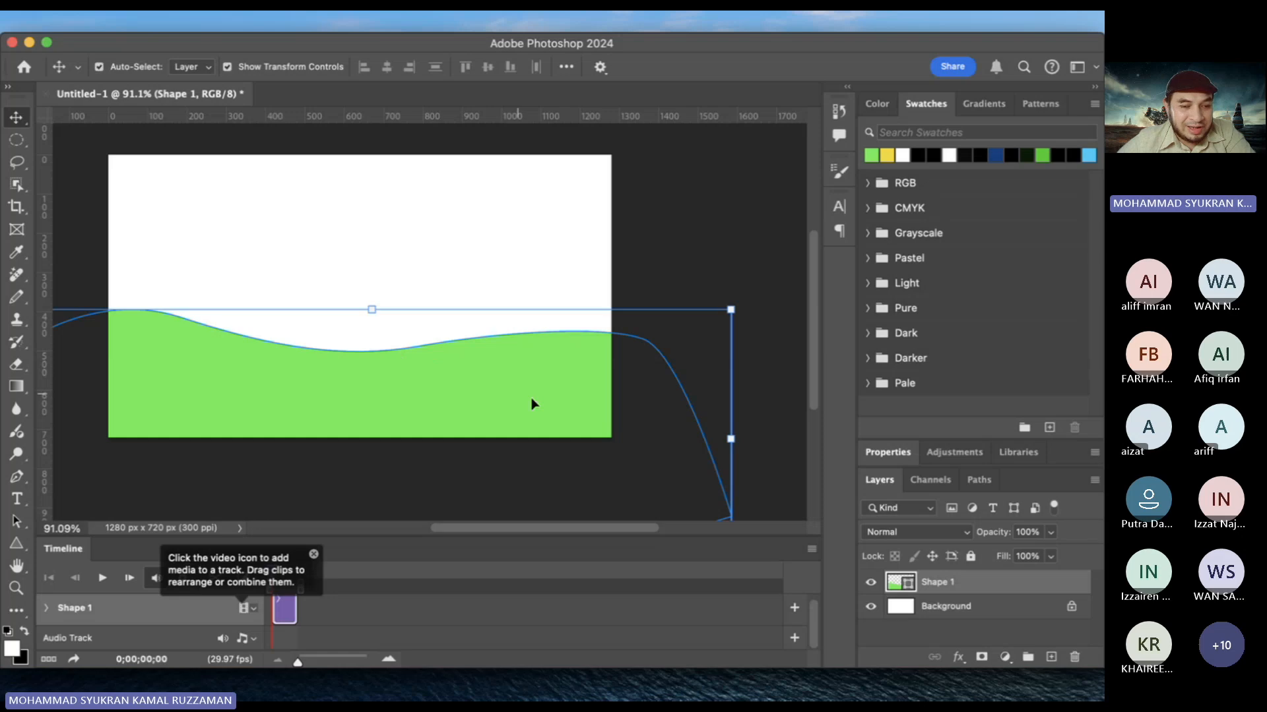
right_click(1015, 594)
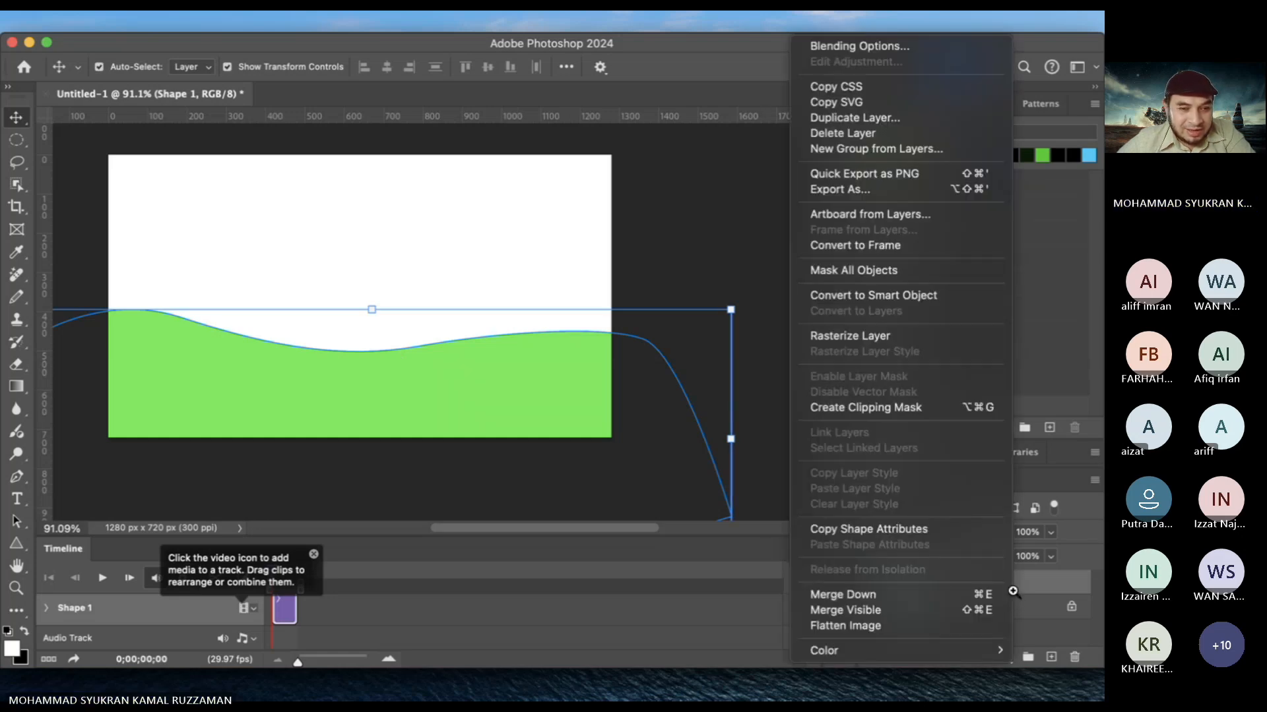
left_click(888, 339)
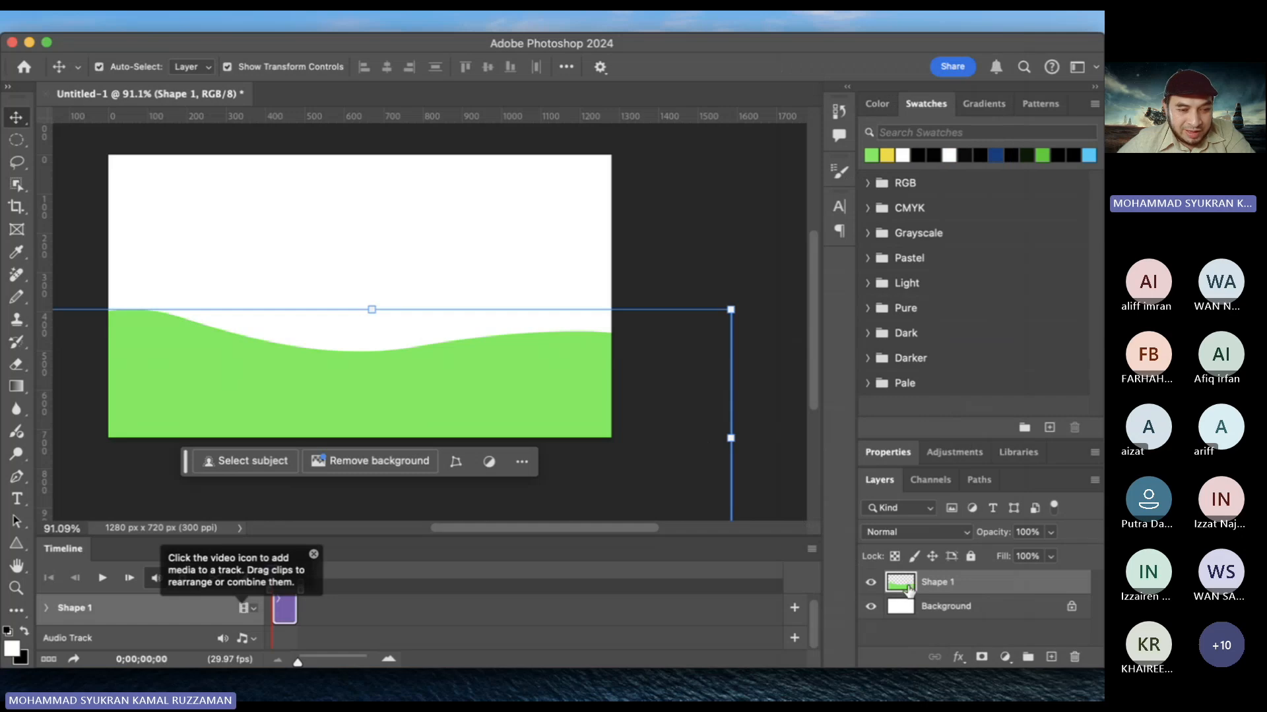
left_click(616, 350)
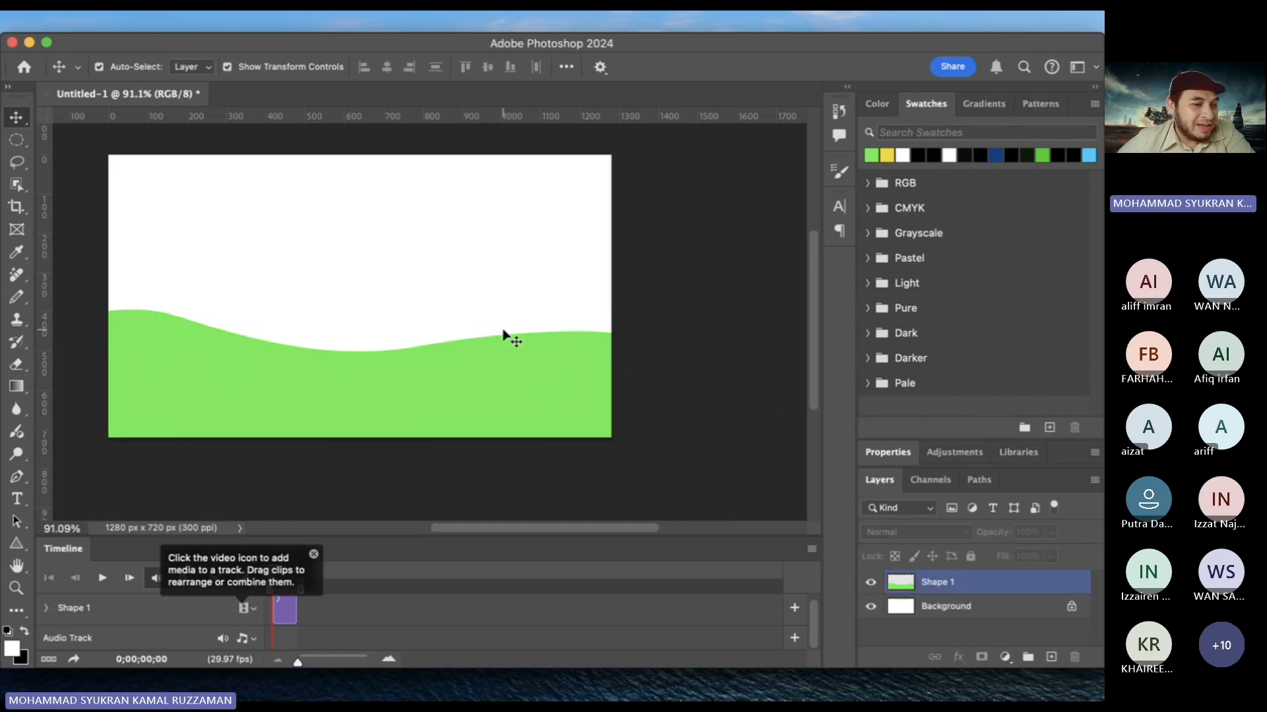
Select the Shape 1 layer and set the Pencil tool to Soft Round Pressure Size, 460 px, with 30% hardness
scroll(504, 333, "left", 3)
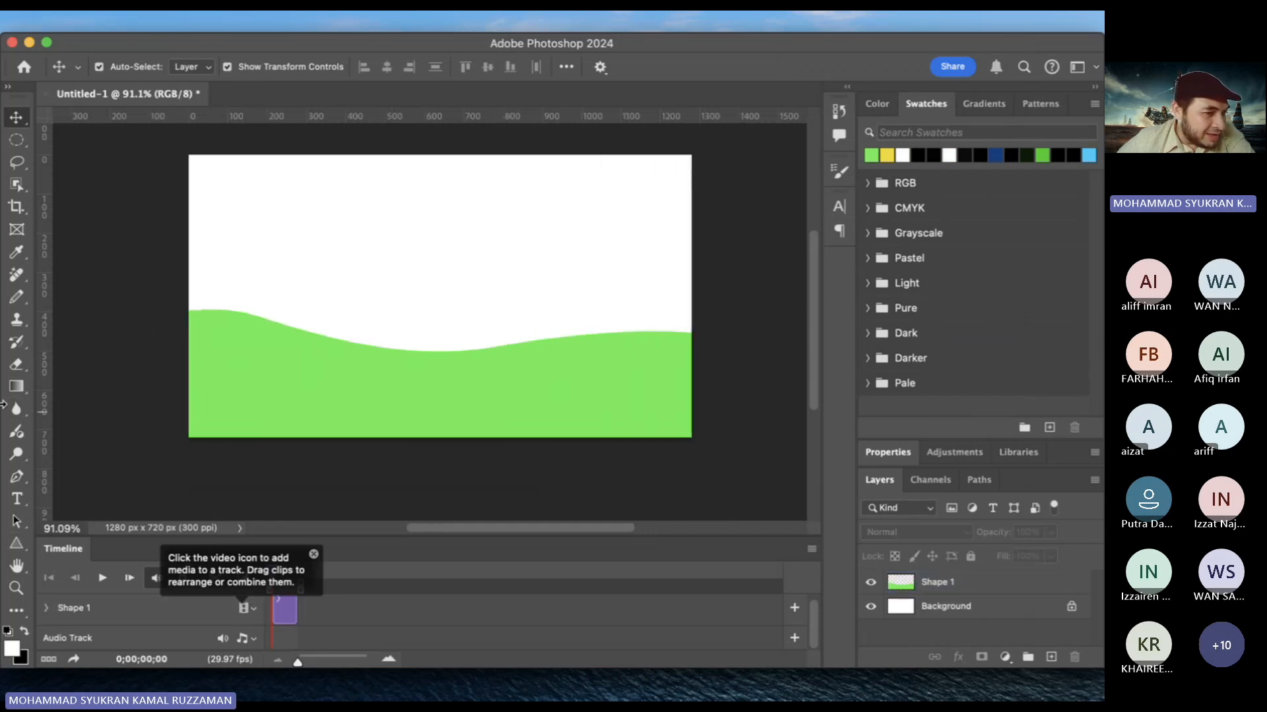
right_click(17, 343)
left_click(87, 339)
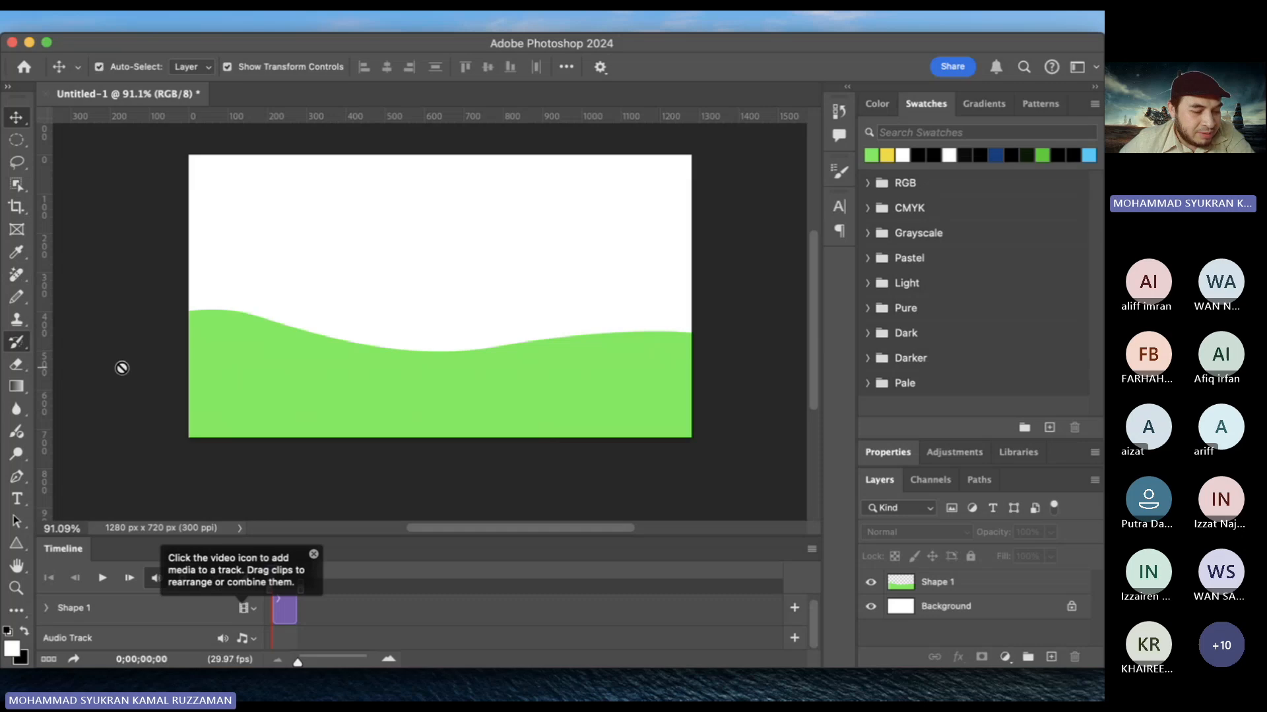
key("b")
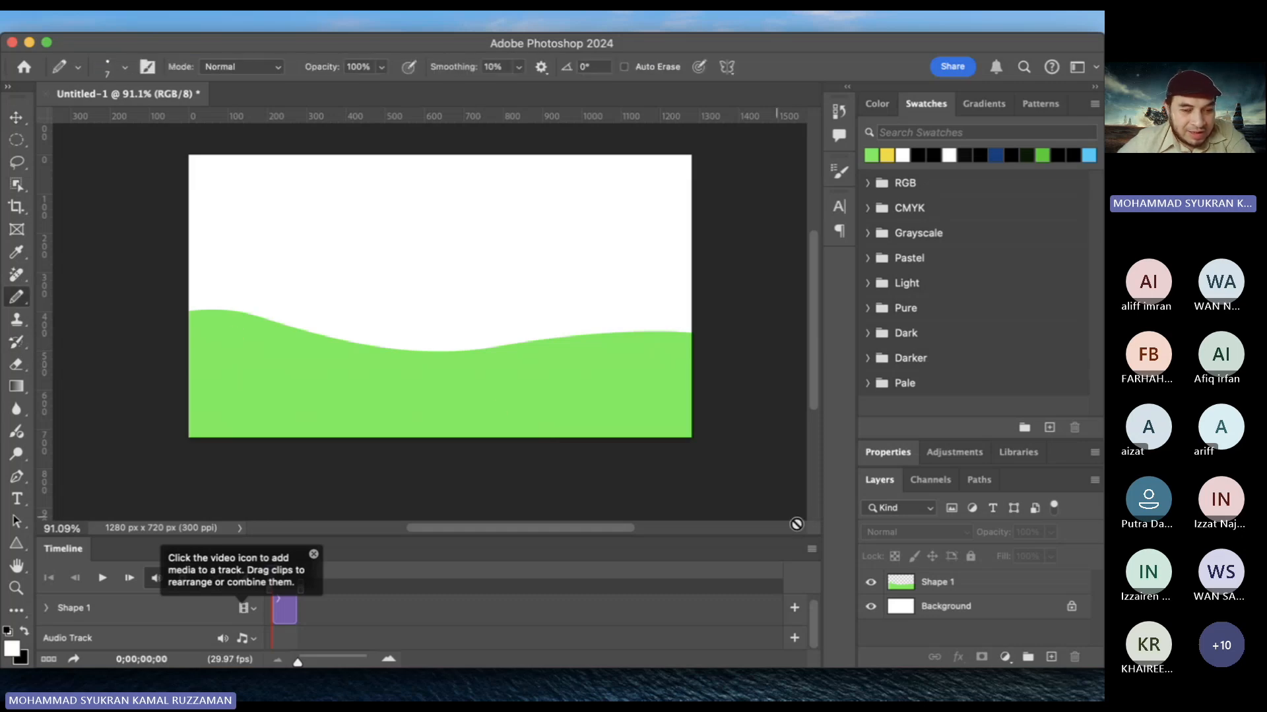
left_click(951, 586)
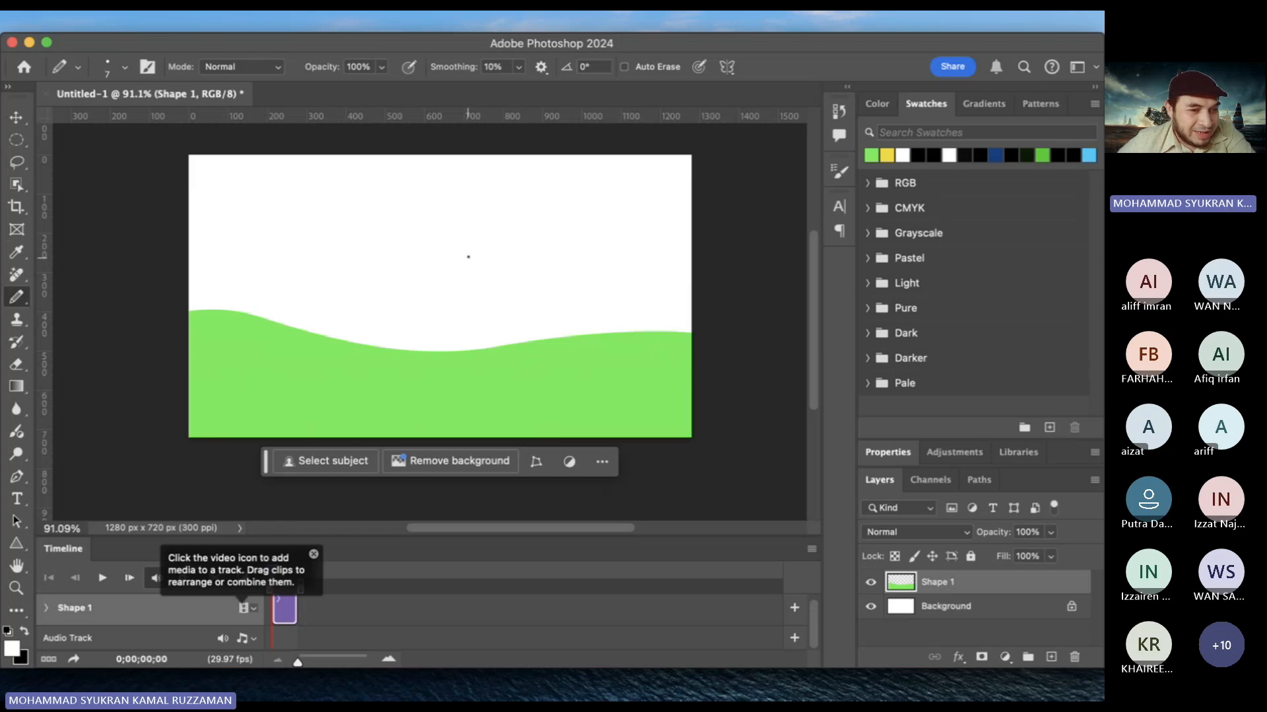
right_click(469, 256)
left_click(597, 299)
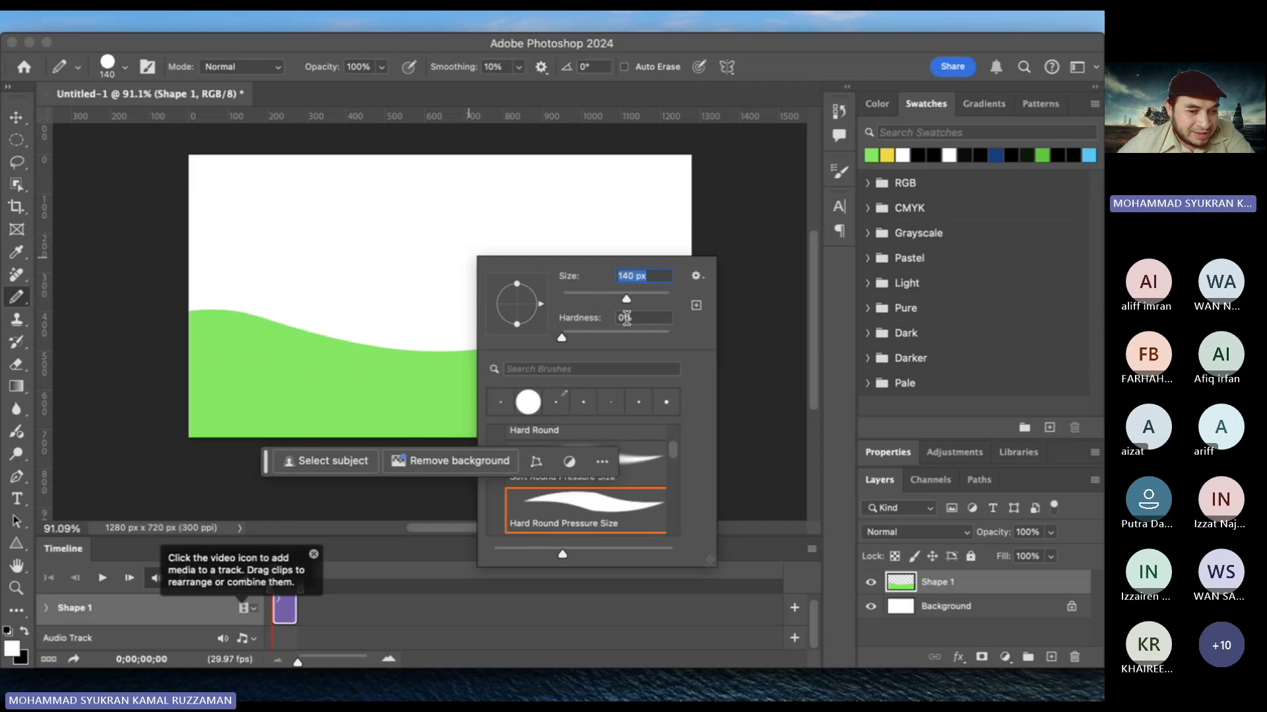
left_click(652, 475)
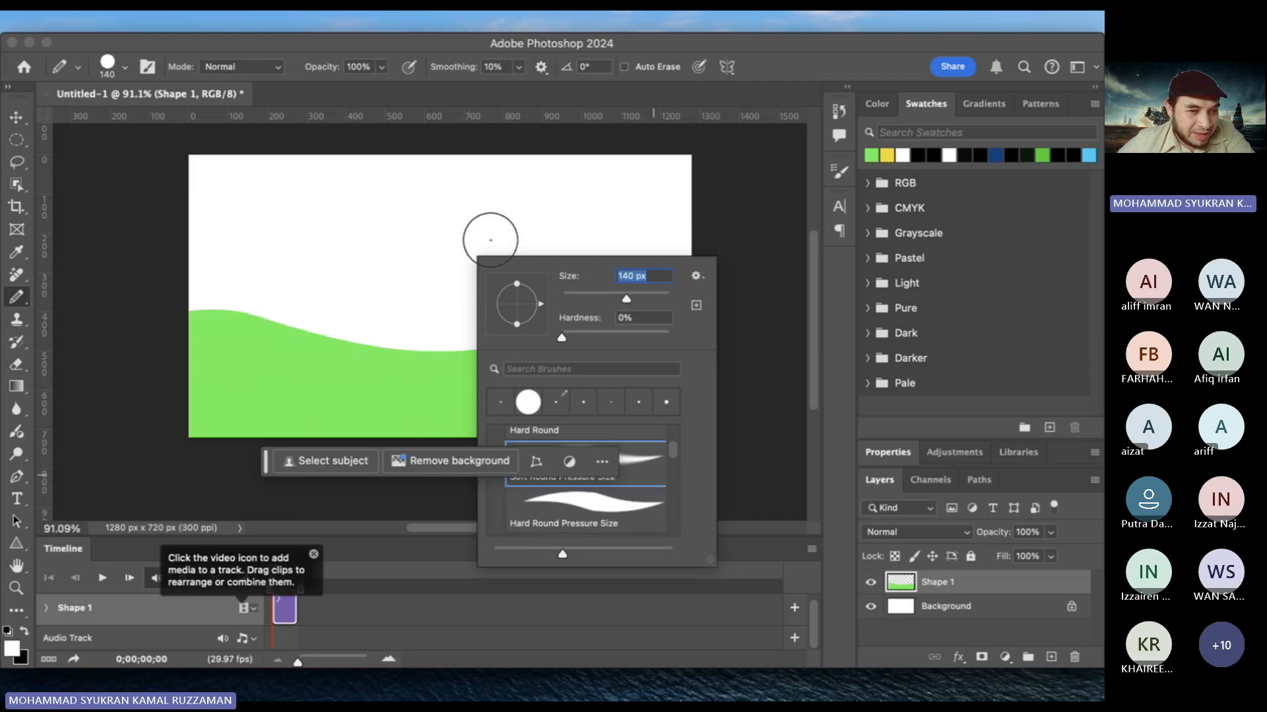
left_click_drag(627, 299, 656, 299)
left_click_drag(561, 338, 602, 340)
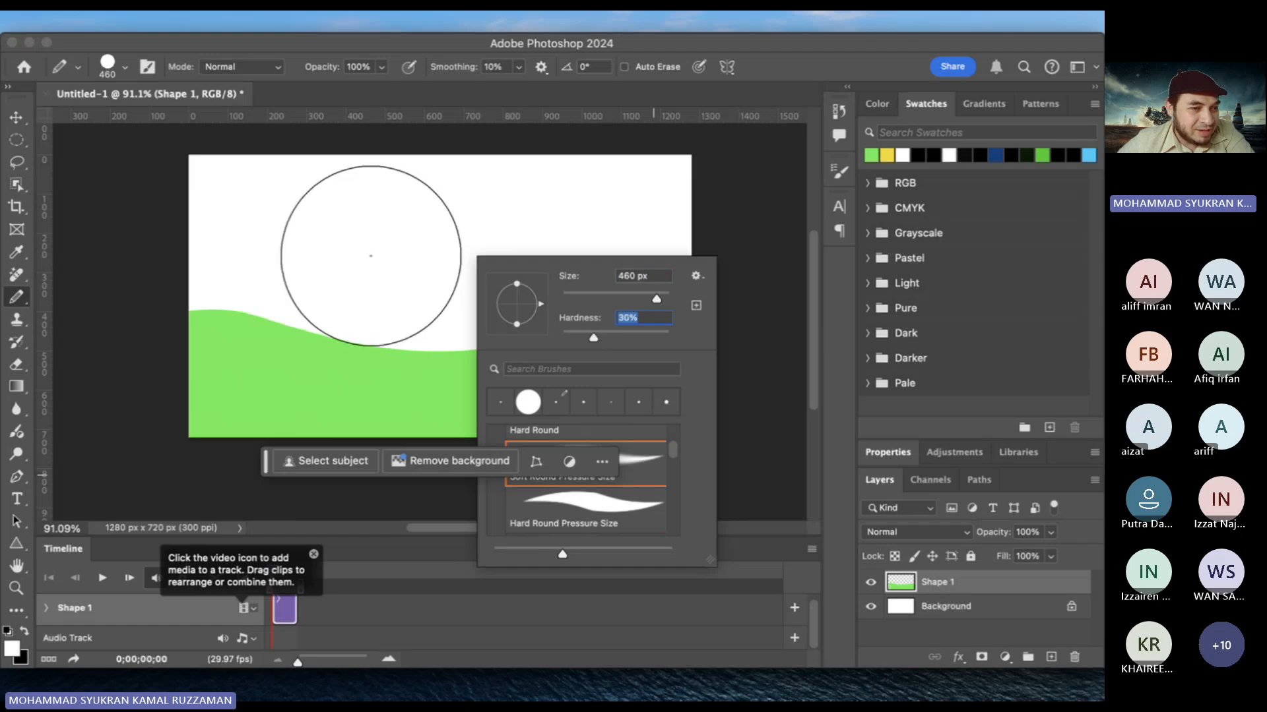
left_click(326, 236)
mouse_move(325, 240)
left_mouse_down()
mouse_move(619, 317)
mouse_move(638, 295)
left_mouse_up()
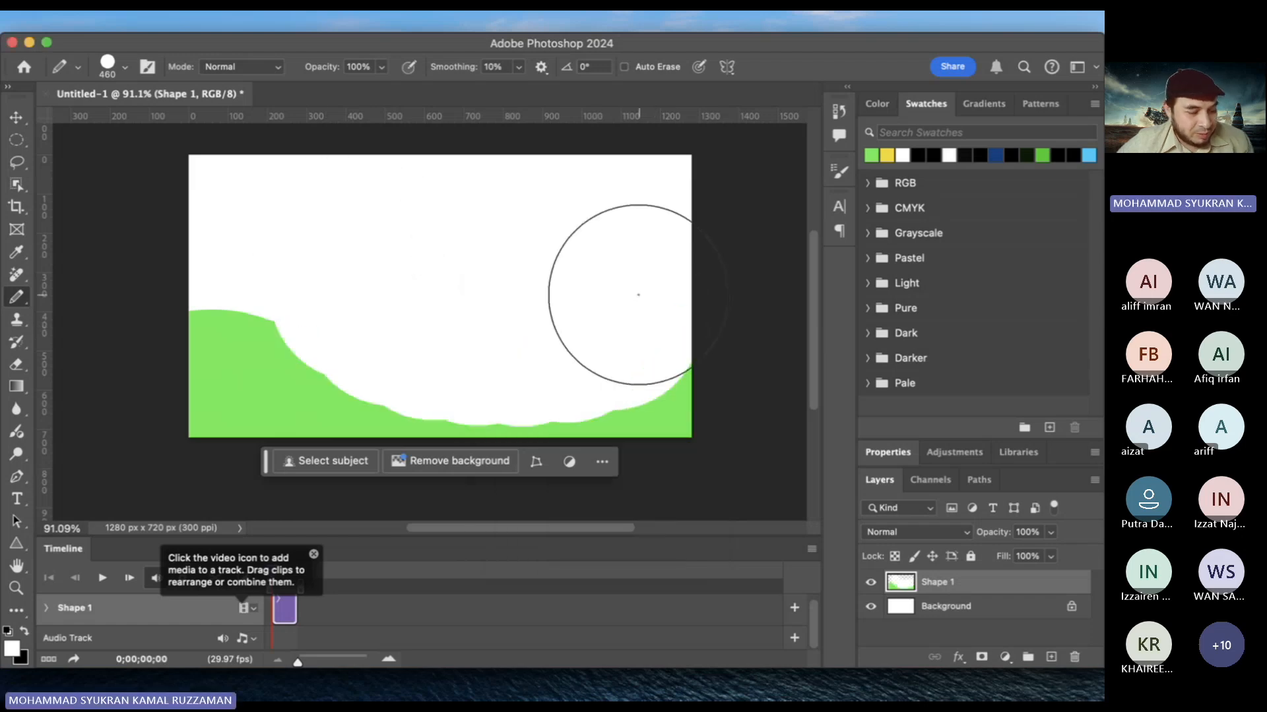
key("ctrl+z")
right_click(339, 228)
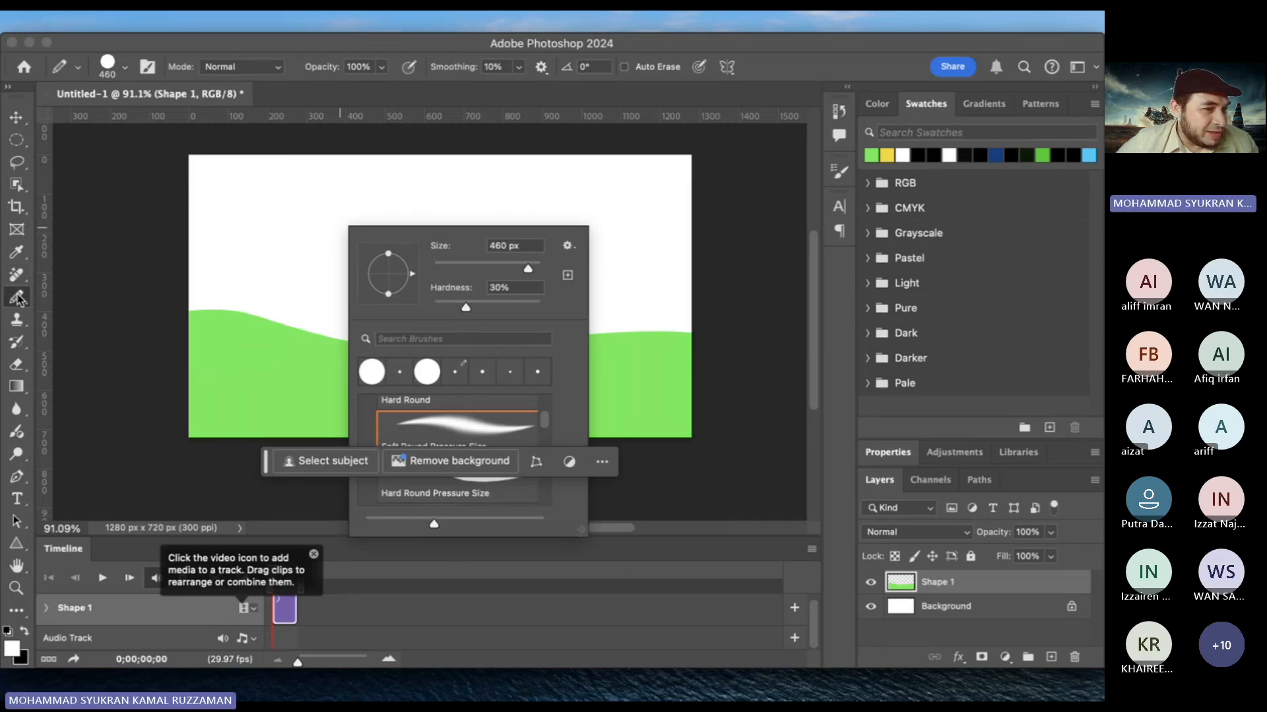
left_click(19, 437)
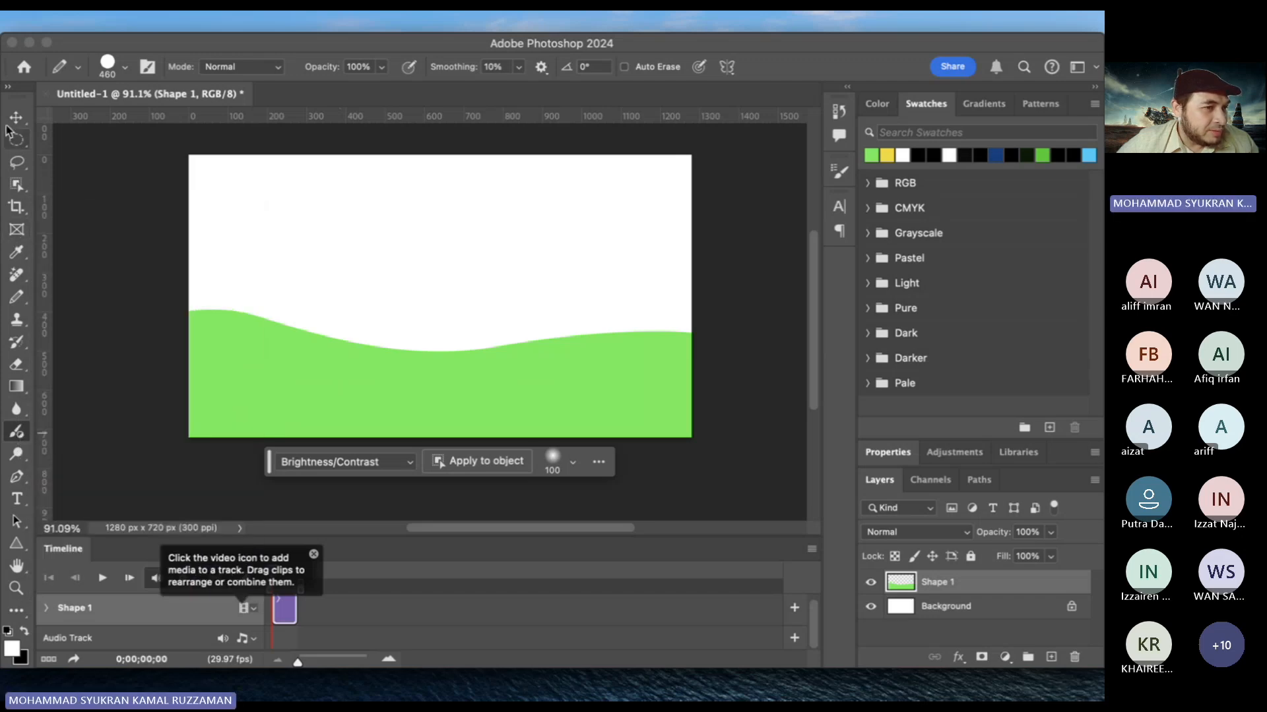
Activate the Brush tool with the Soft Round Pressure Size brush at 150 px and 0% hardness
right_click(16, 297)
left_click(61, 300)
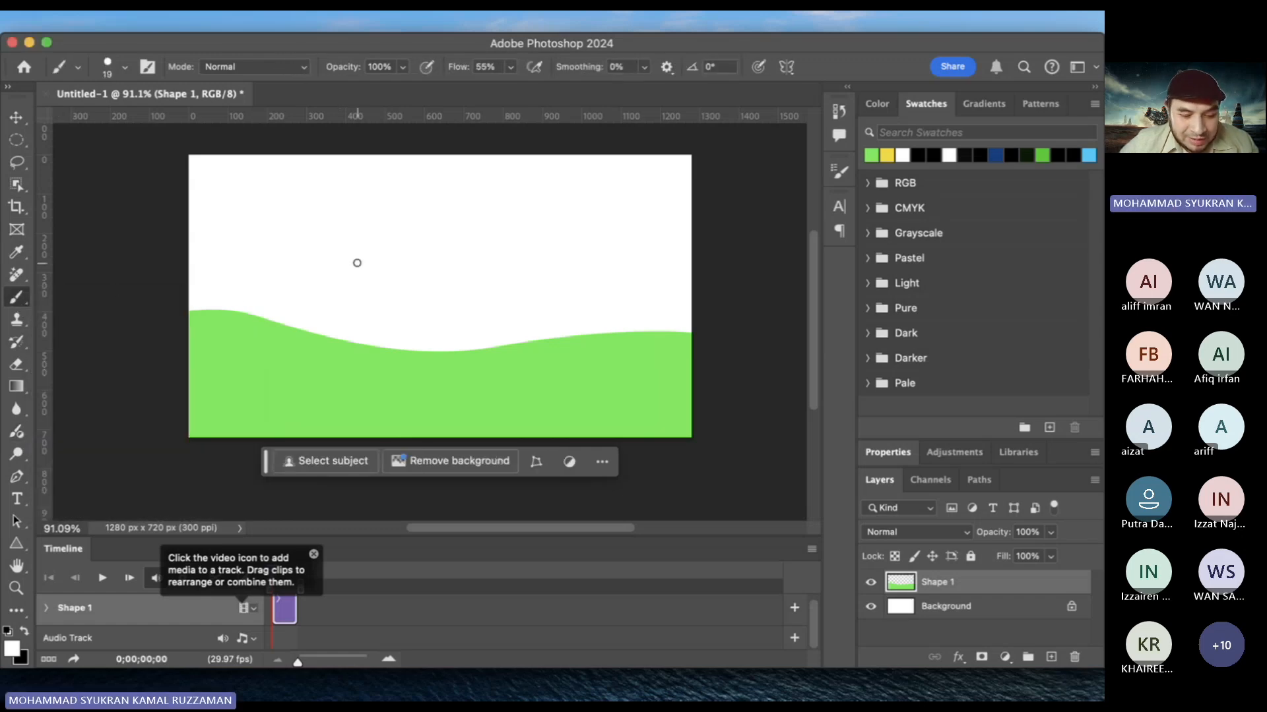
key("bracketright")
key("bracketright")
key("bracketright")
key("bracketright")
key("bracketright")
key("bracketright")
key("bracketright")
key("bracketright")
key("bracketright")
key("bracketright")
key("bracketright")
key("bracketright")
key("bracketright")
key("bracketright")
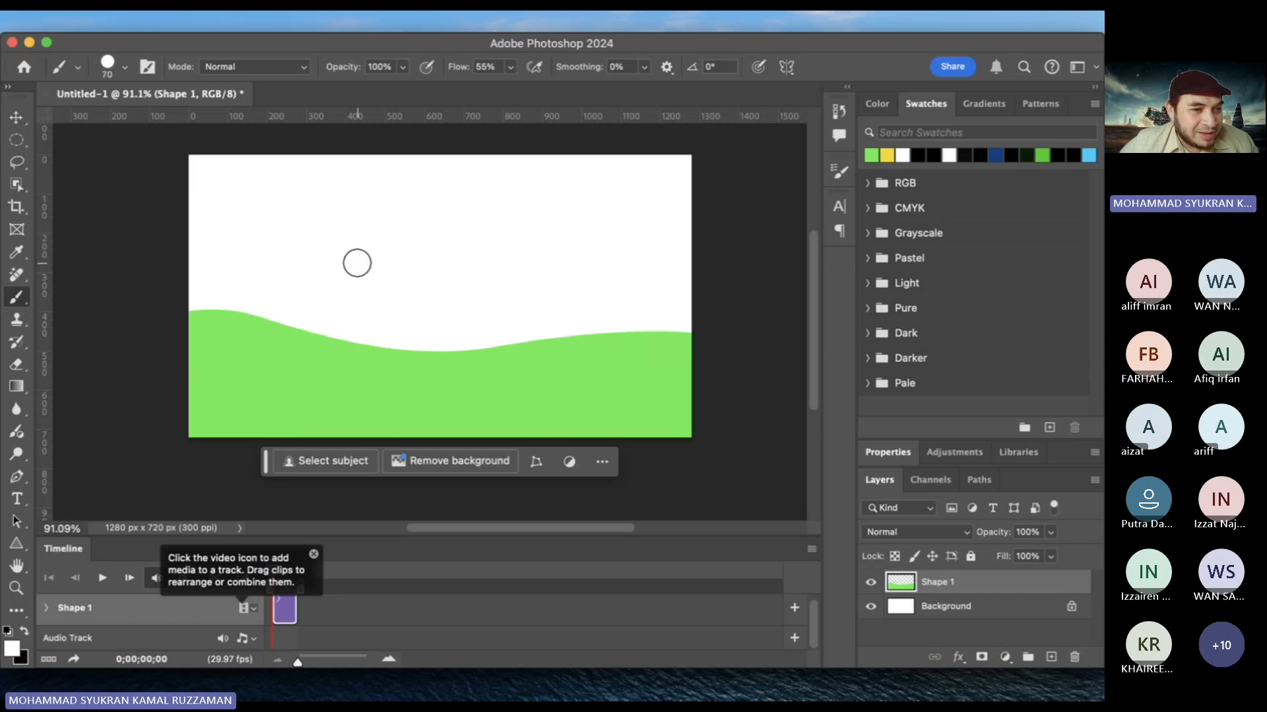
right_click(407, 291)
left_click(522, 496)
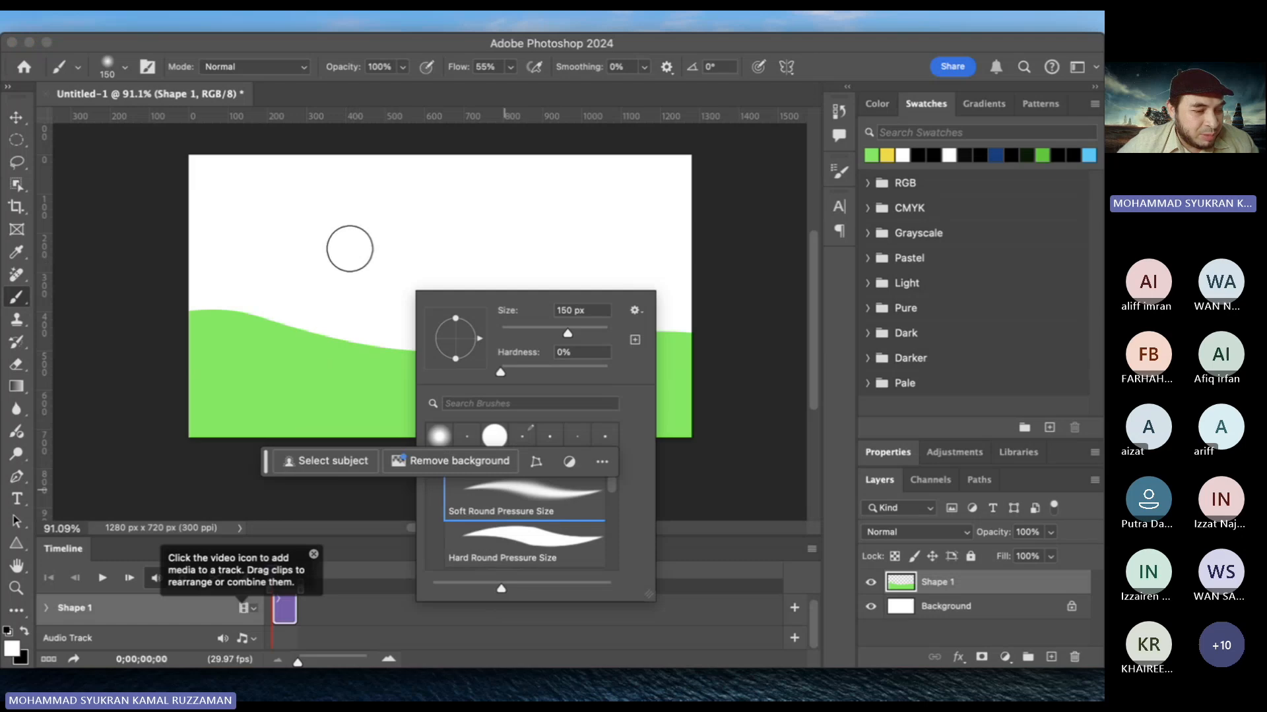
Set the foreground color to dark green, #2b911d
left_click(12, 649)
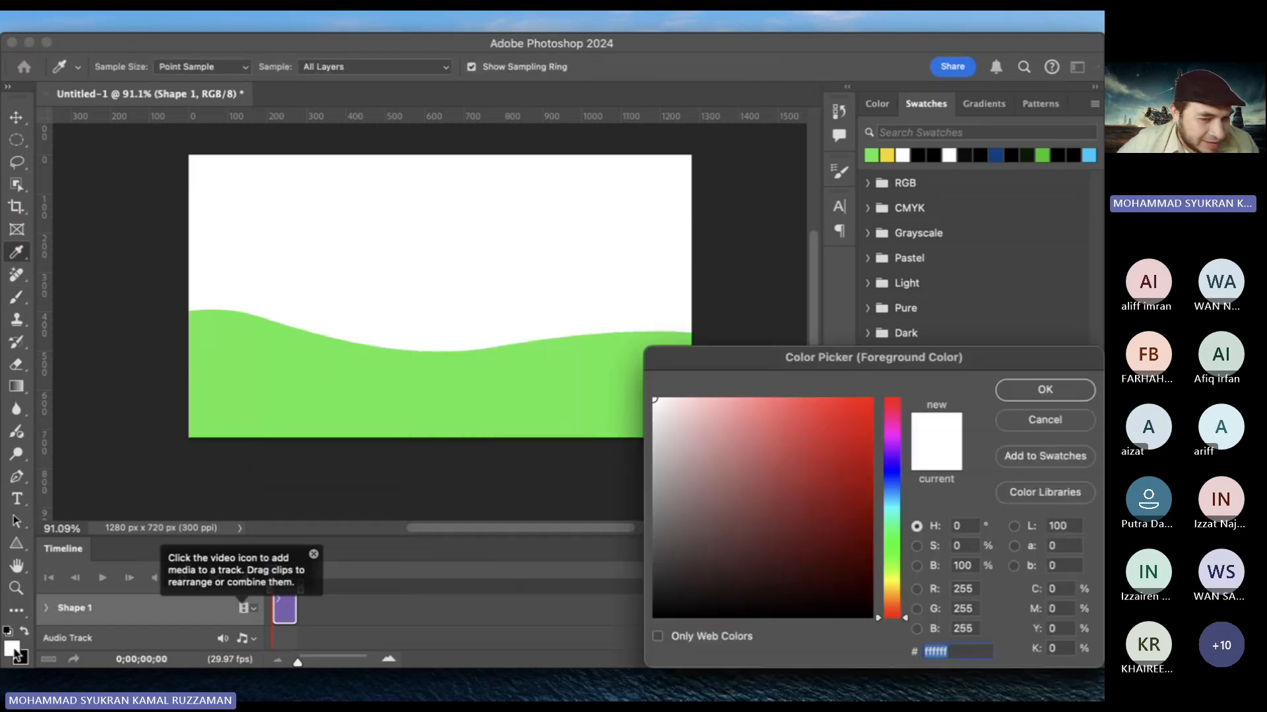
left_click(543, 390)
left_click(829, 492)
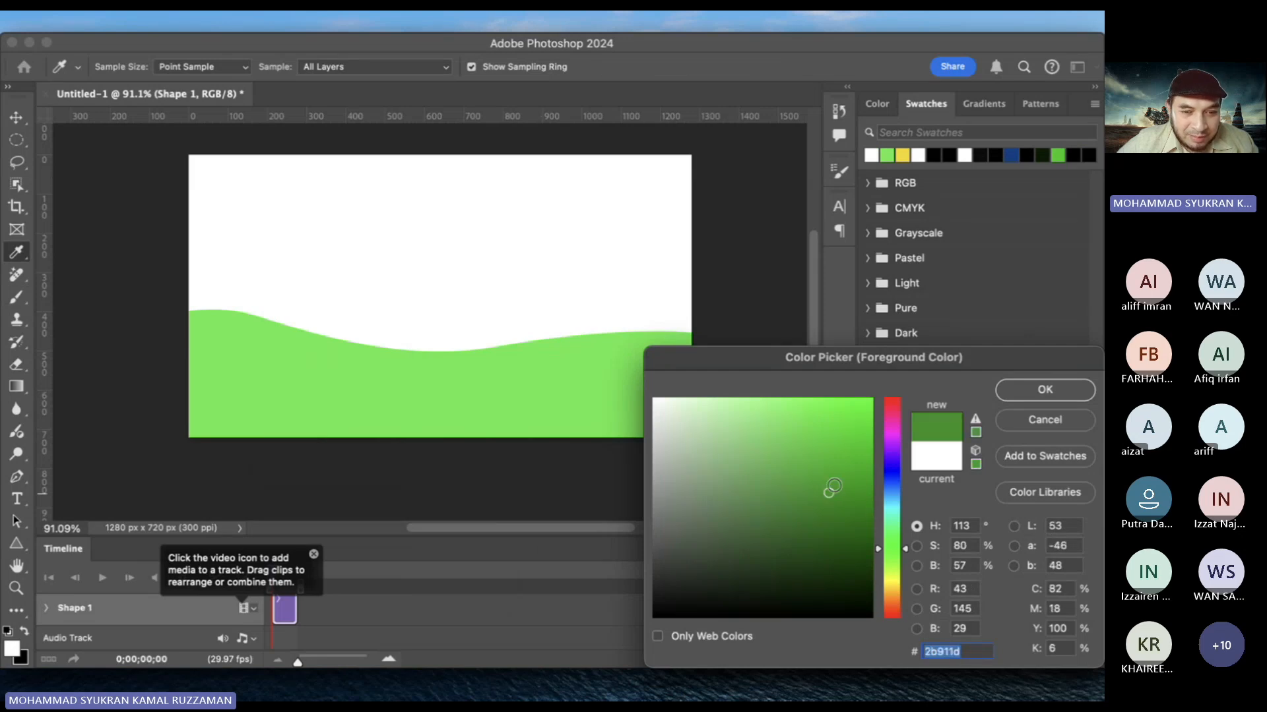
left_click(1027, 394)
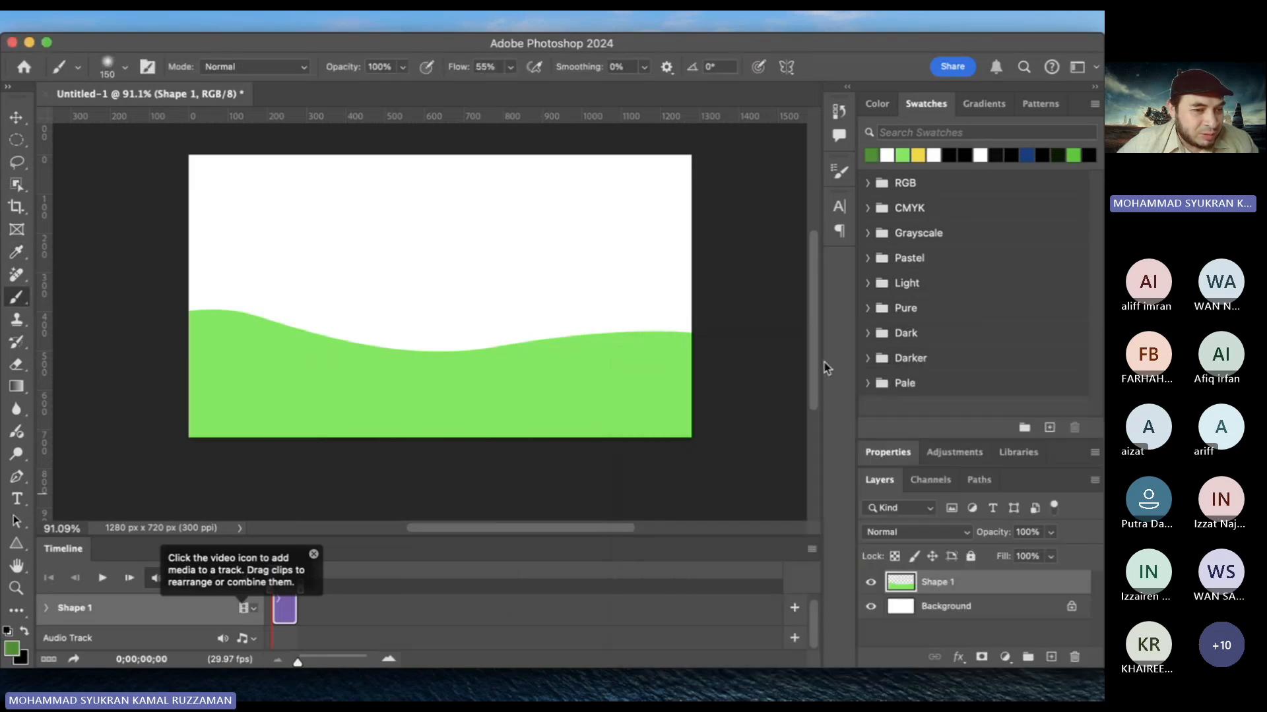
Enlarge the soft brush to 1040 px and test a dark green stroke across the canvas, undoing it
right_click(267, 265)
left_click_drag(440, 303, 459, 304)
key("Return")
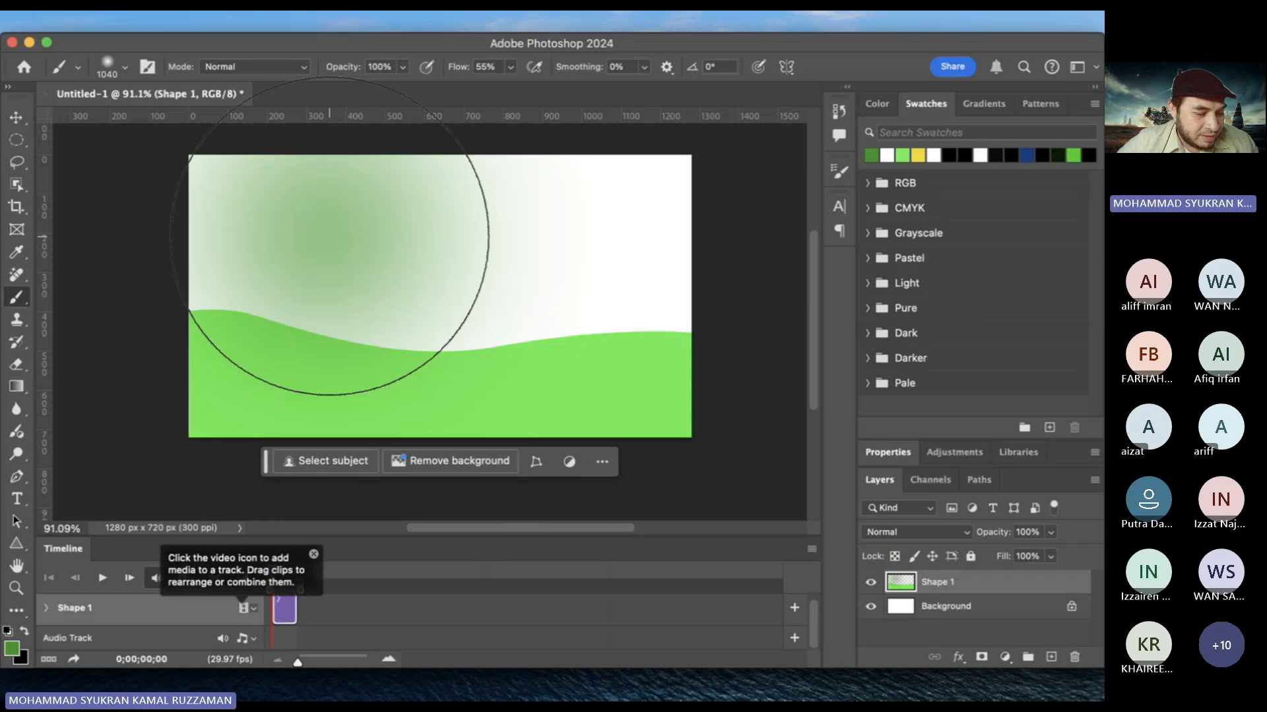
mouse_move(330, 258)
left_mouse_down()
mouse_move(283, 212)
mouse_move(579, 198)
left_mouse_up()
key("super+z")
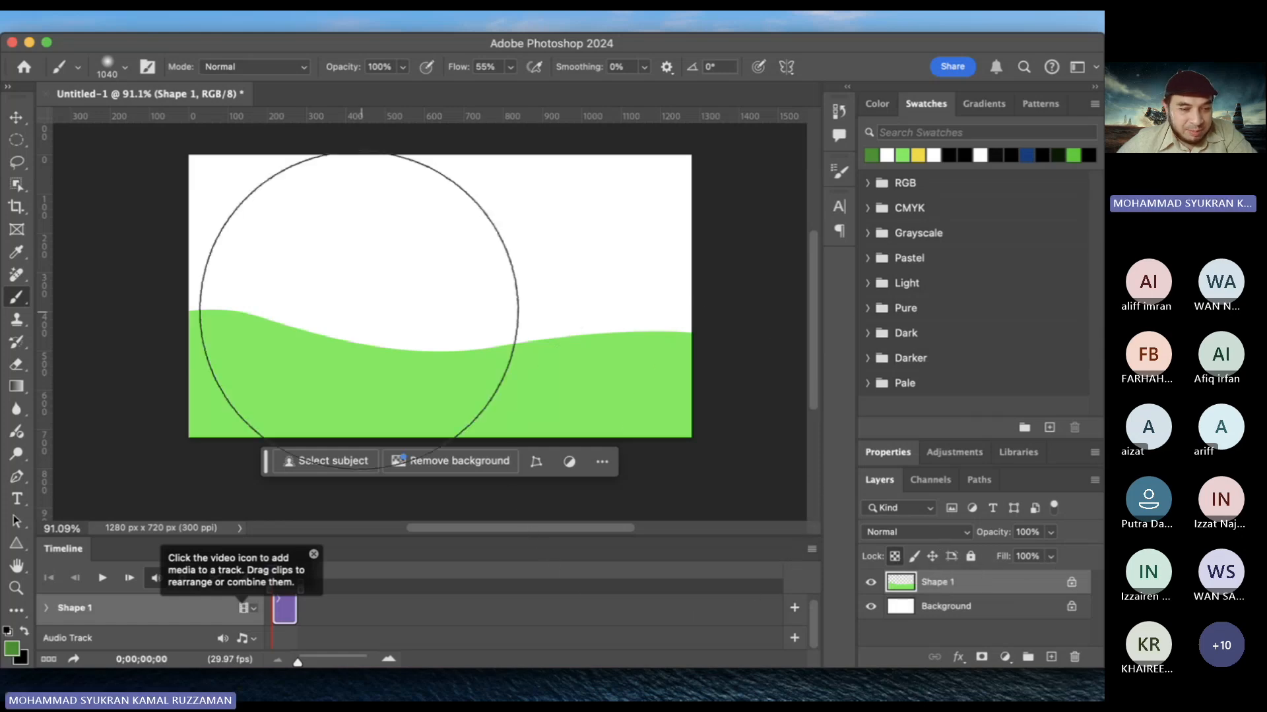
Lock the Shape 1 layer's transparent pixels and shade the hill's bottom corners and right side with broad dark green strokes
mouse_move(302, 236)
left_mouse_down()
mouse_move(512, 278)
mouse_move(248, 284)
left_mouse_up()
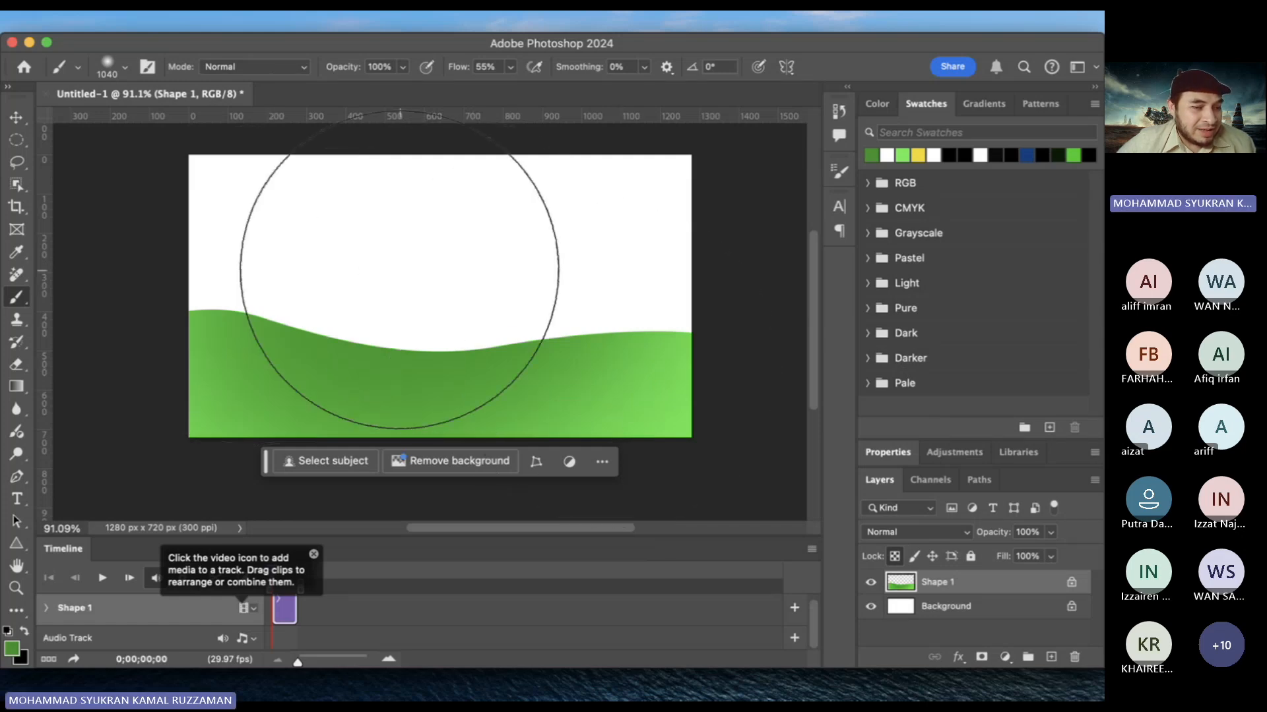
key("super+z")
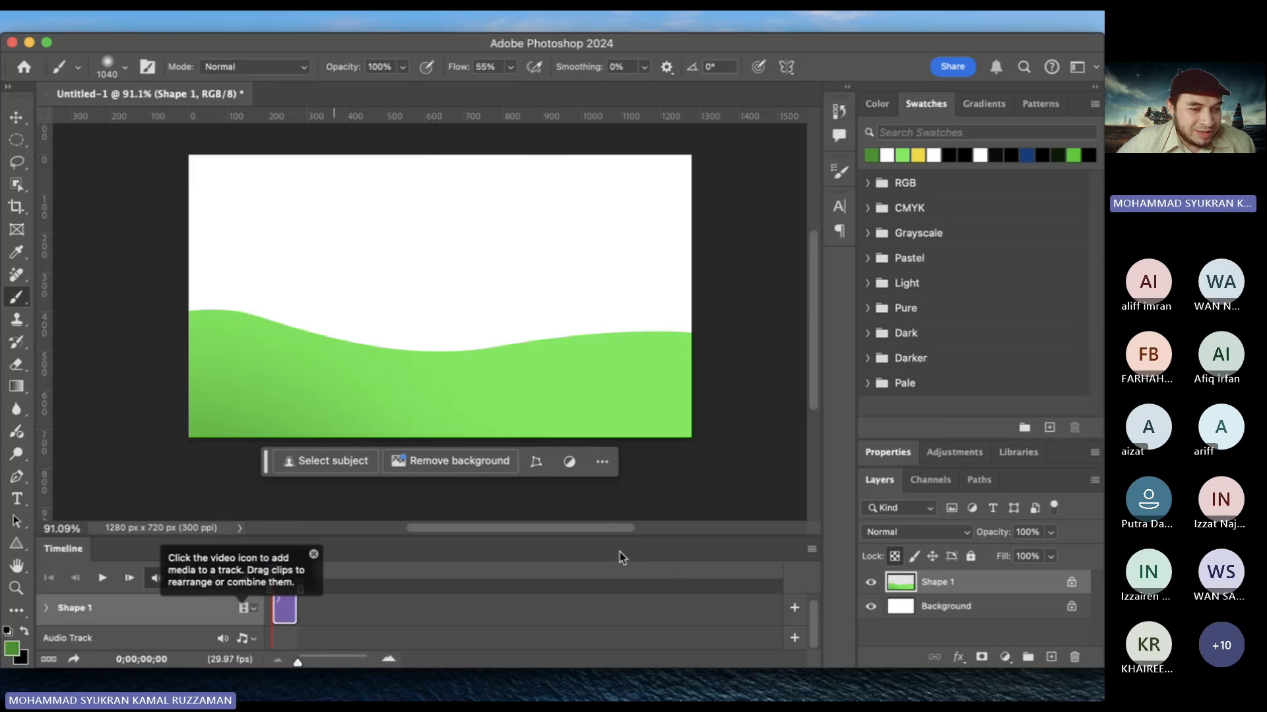
left_click_drag(496, 494, 816, 383)
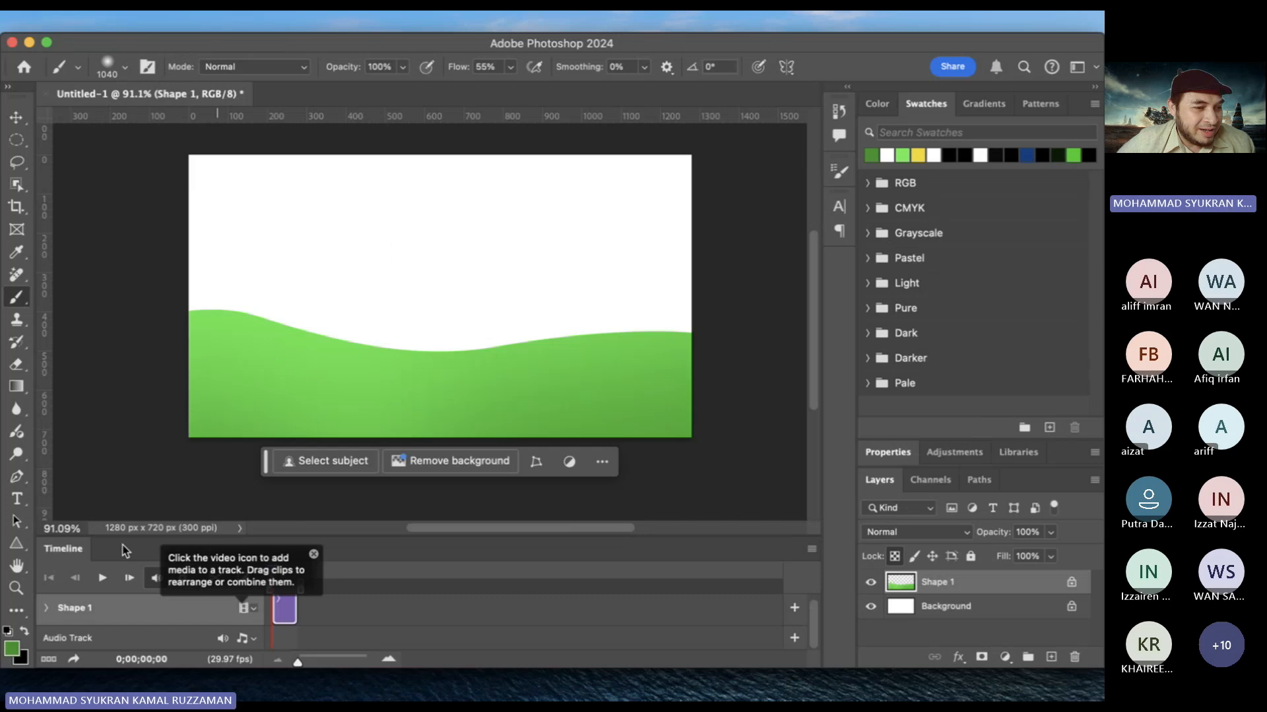
left_click_drag(124, 549, 565, 607)
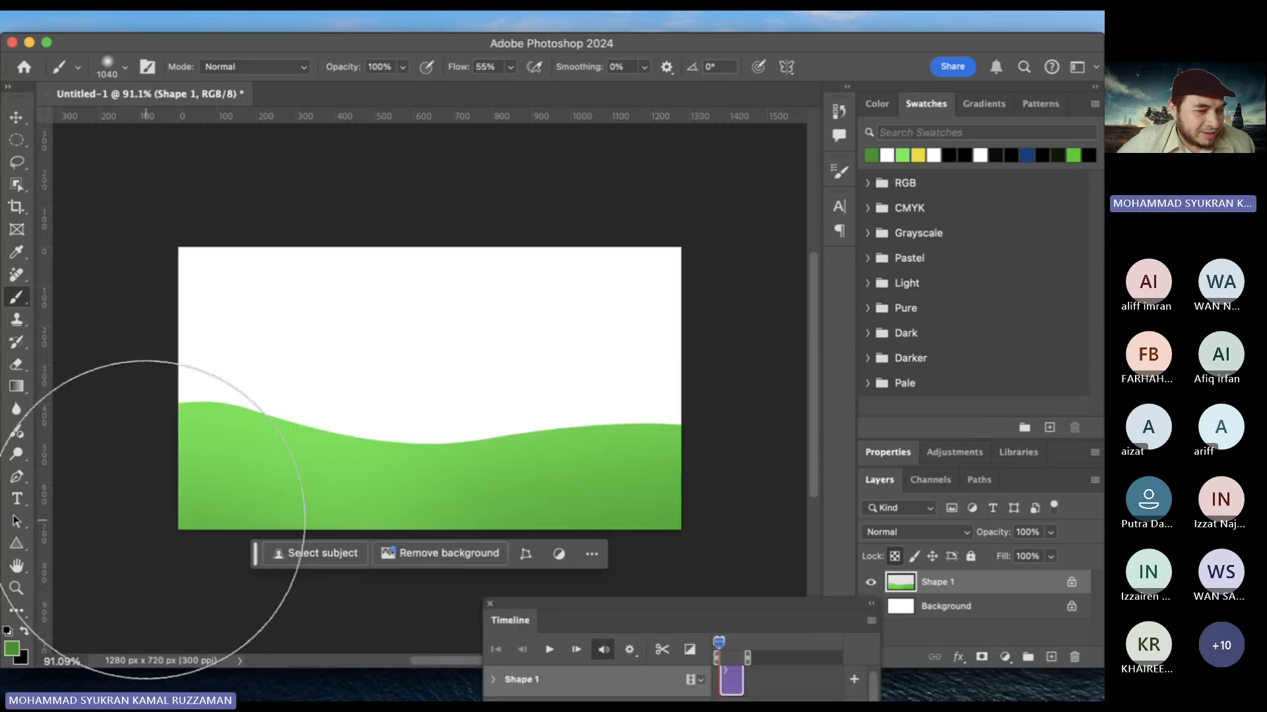
mouse_move(126, 612)
left_mouse_down()
mouse_move(320, 629)
mouse_move(690, 540)
mouse_move(754, 475)
left_mouse_up()
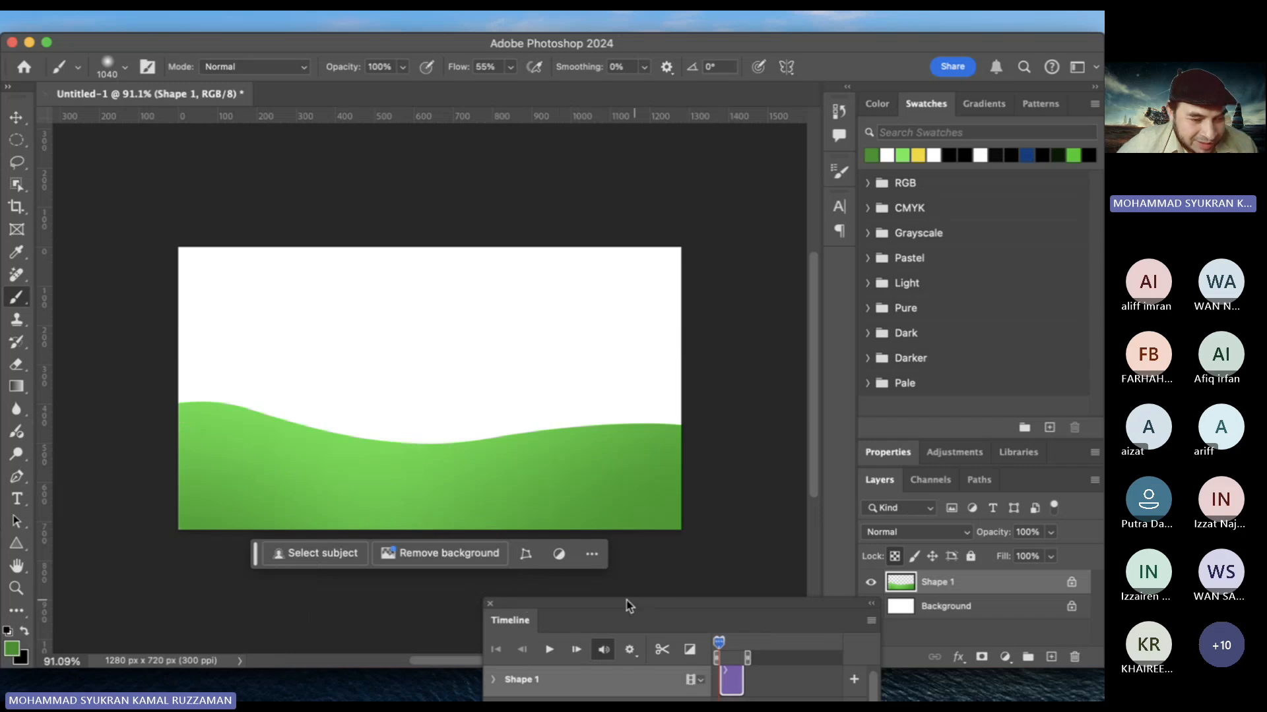
left_click_drag(635, 623, 368, 664)
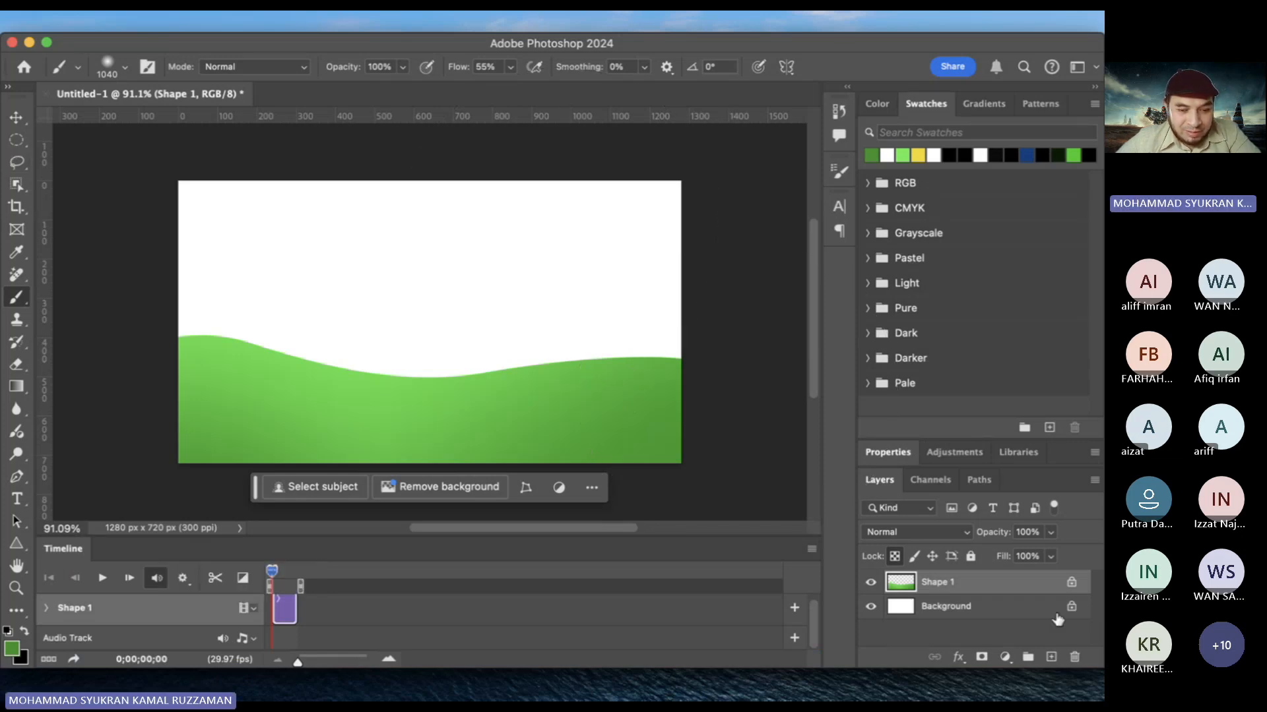
Rename the Shape 1 layer as hill
left_click(953, 604)
double_click(950, 585)
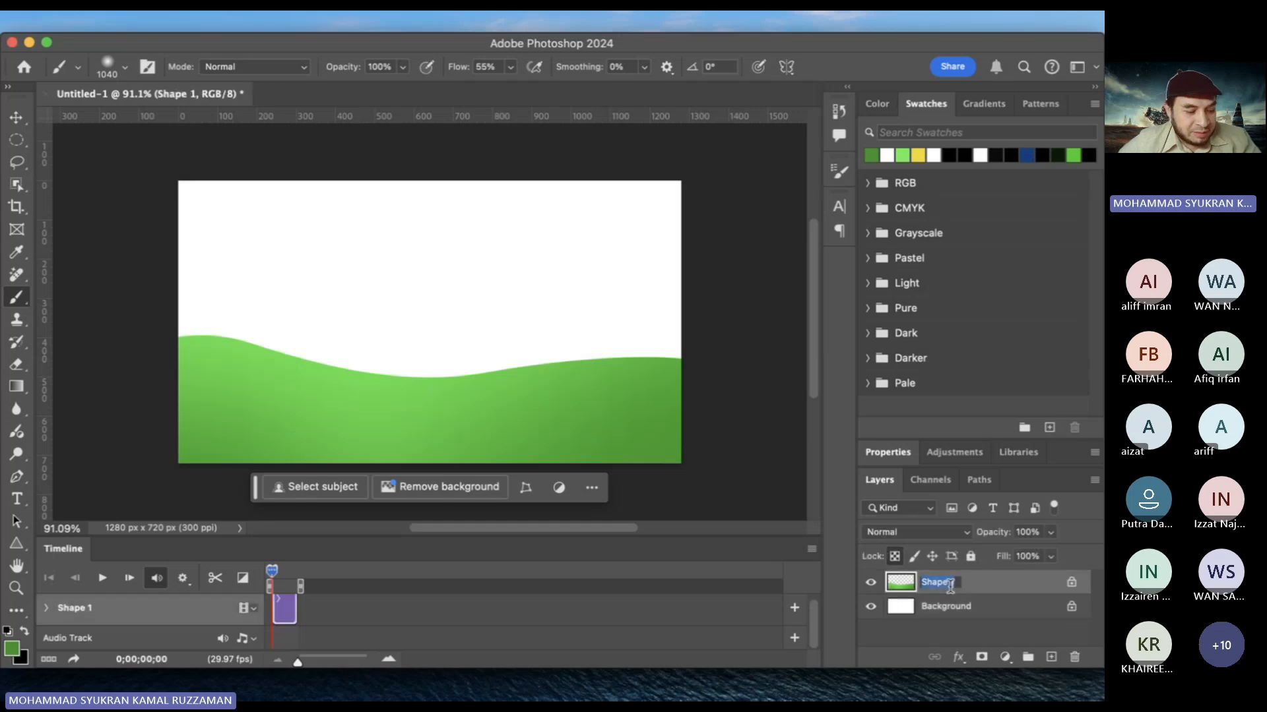
type("ho")
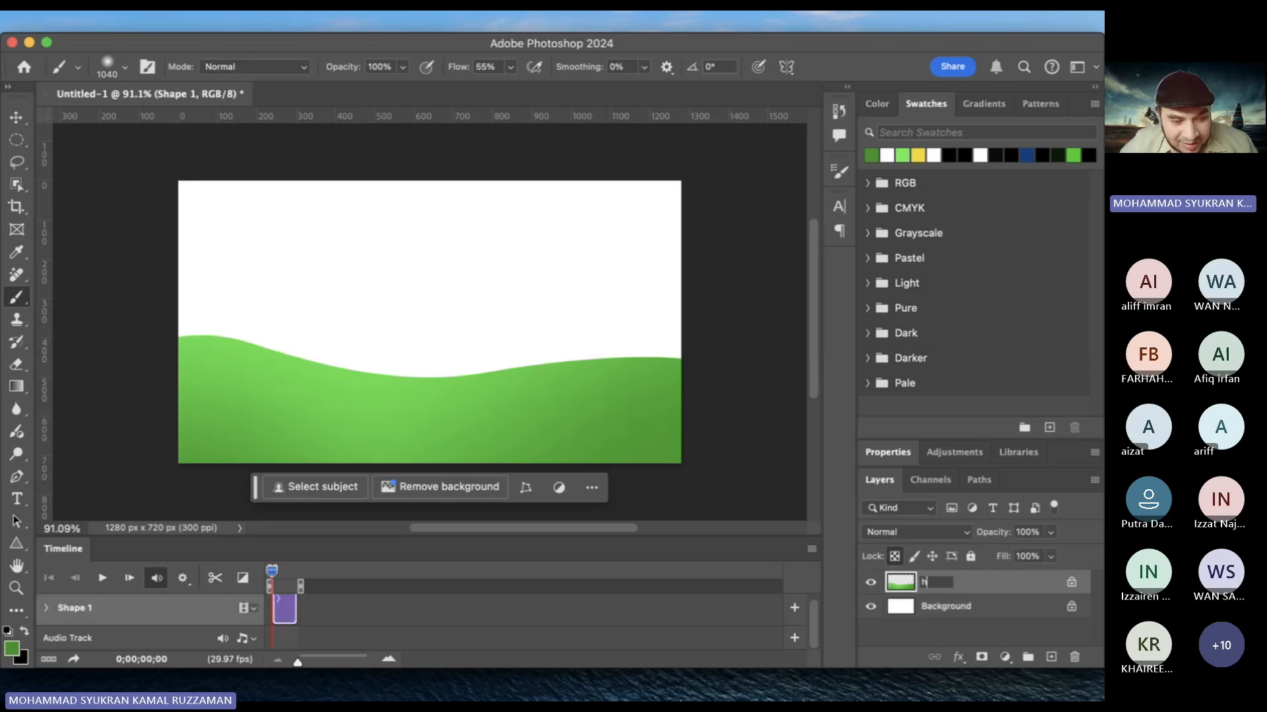
key("Return")
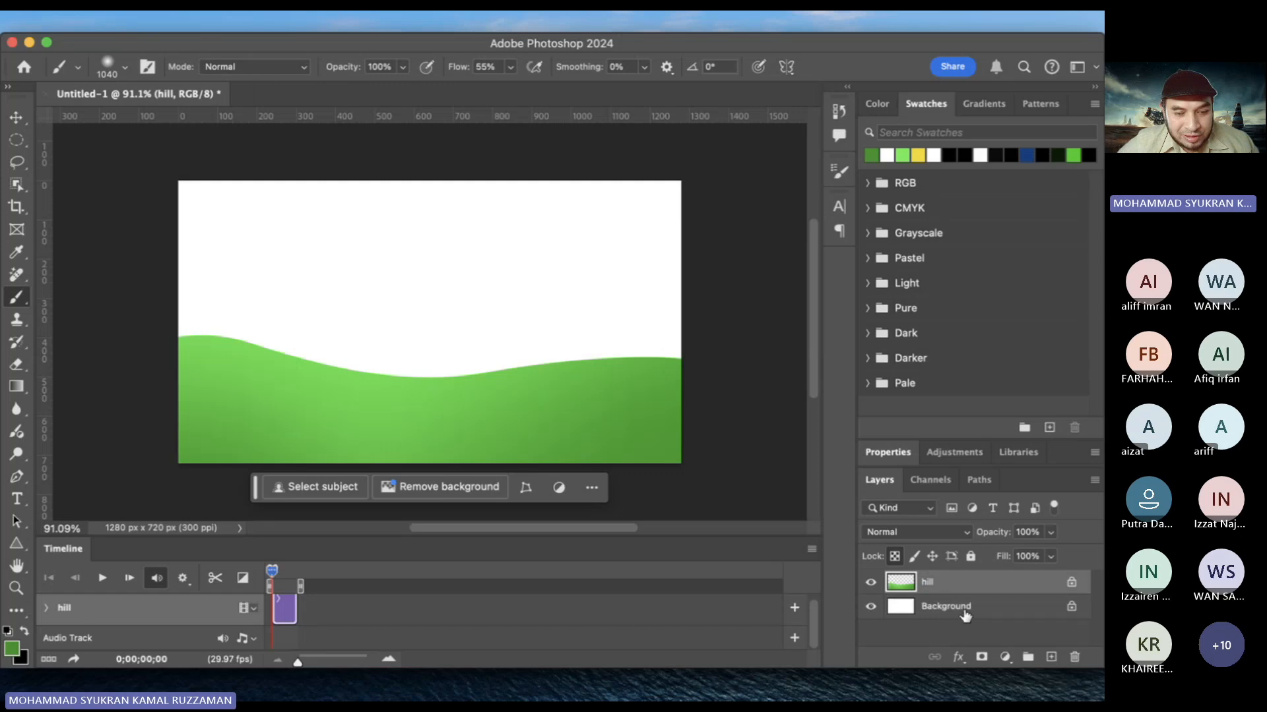
Convert the Background layer into a regular layer named sky
double_click(963, 611)
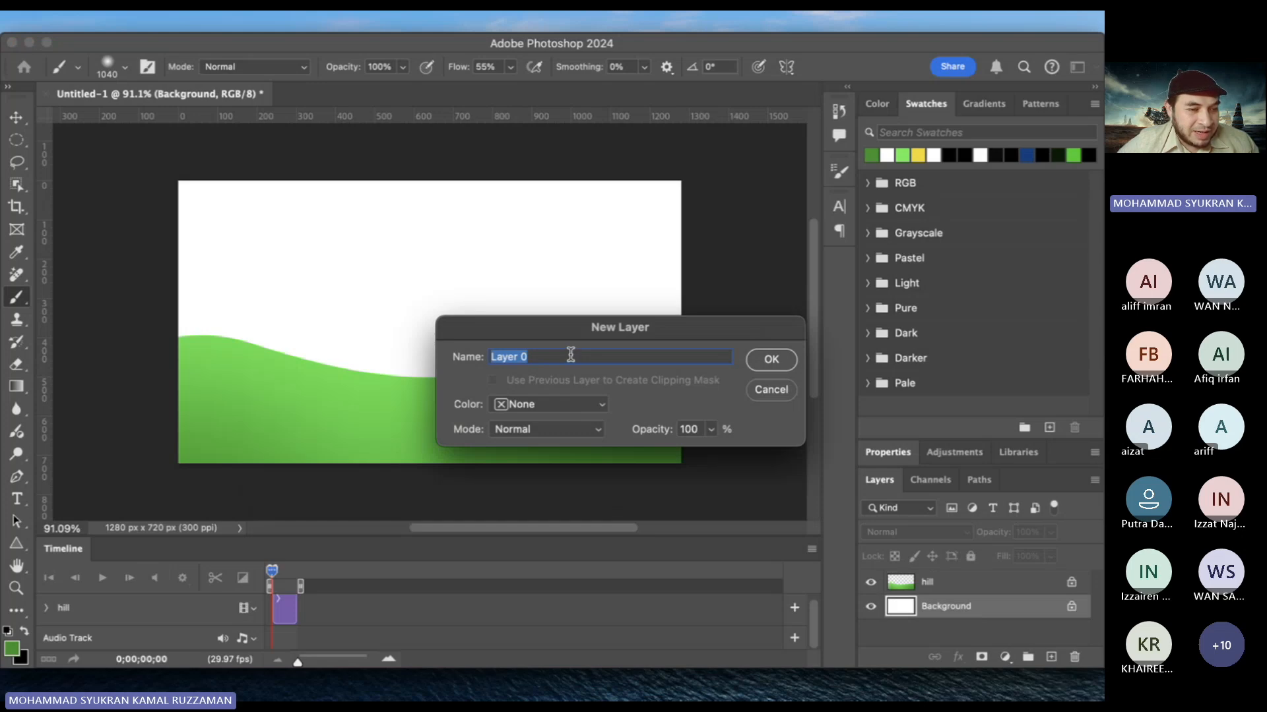
type("sky")
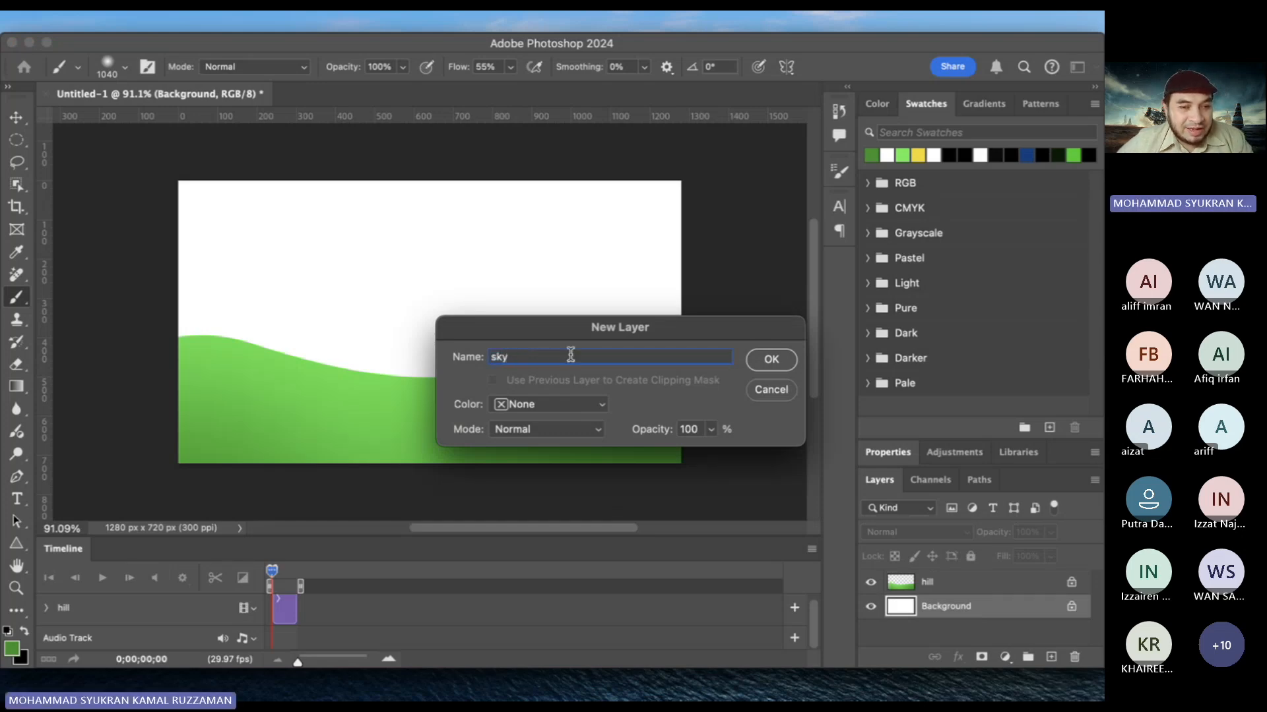
left_click(772, 361)
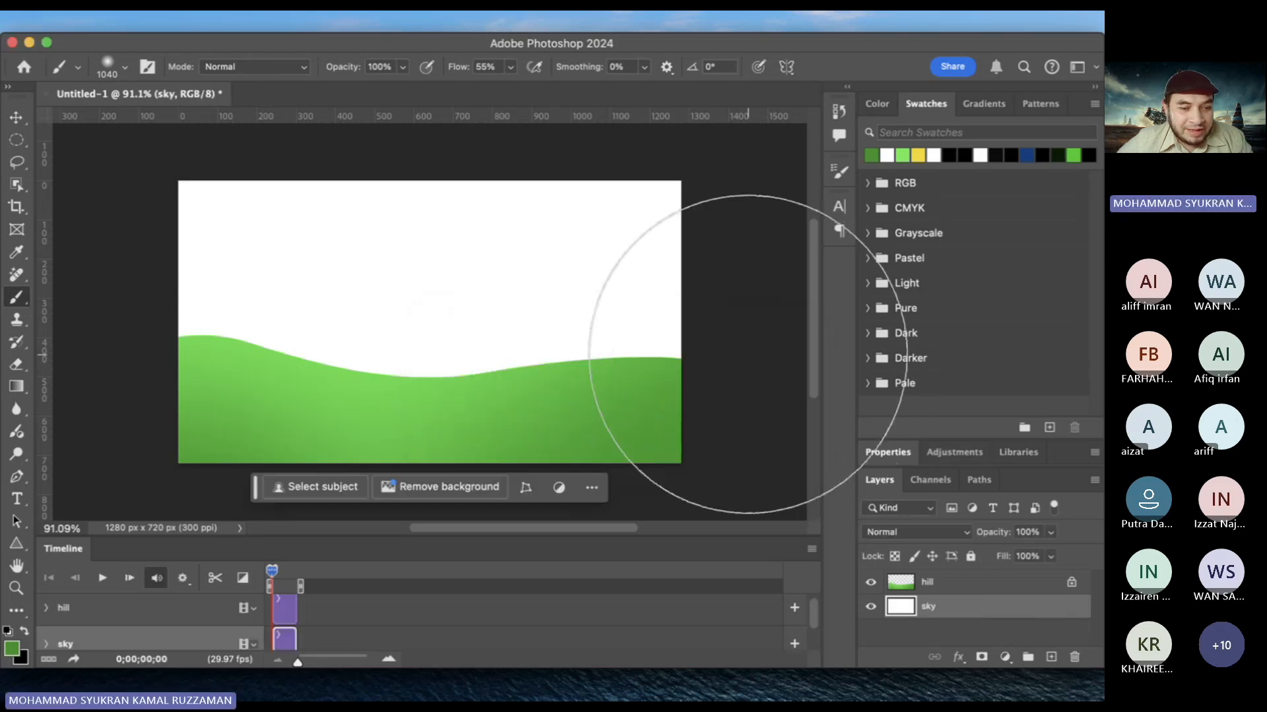
Choose a light turquoise foreground color and paint the entire sky layer with broad soft brush strokes
left_click(12, 650)
left_click(892, 510)
left_click(858, 405)
left_click(1004, 391)
key("b")
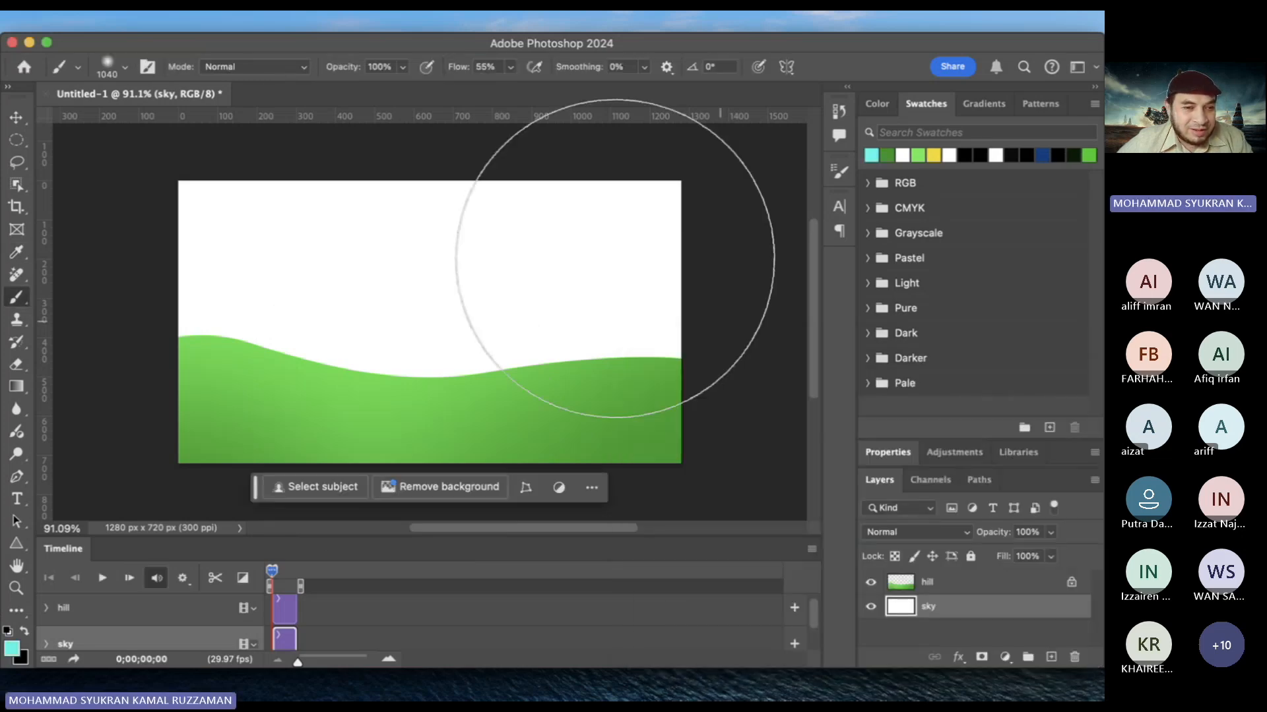
left_click_drag(684, 255, 16, 396)
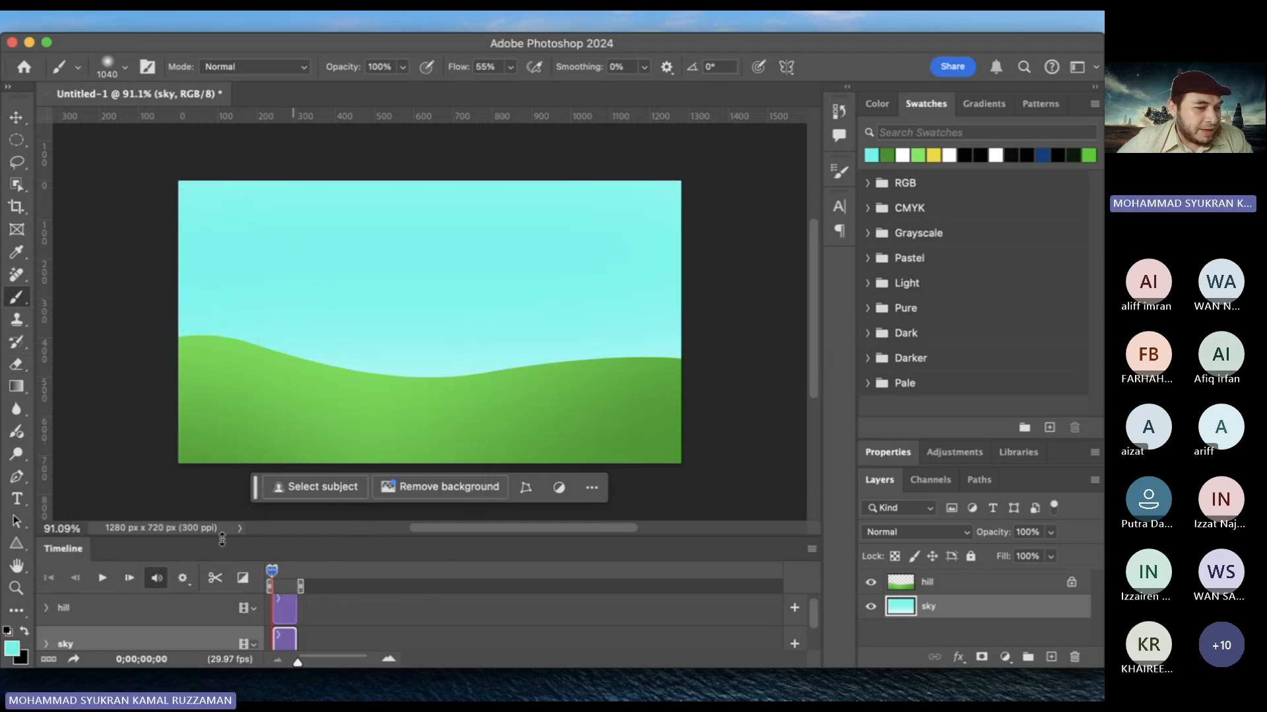
Set the foreground color to dark teal #0c9088 and shade the sky's upper corners with the soft brush
left_click(11, 650)
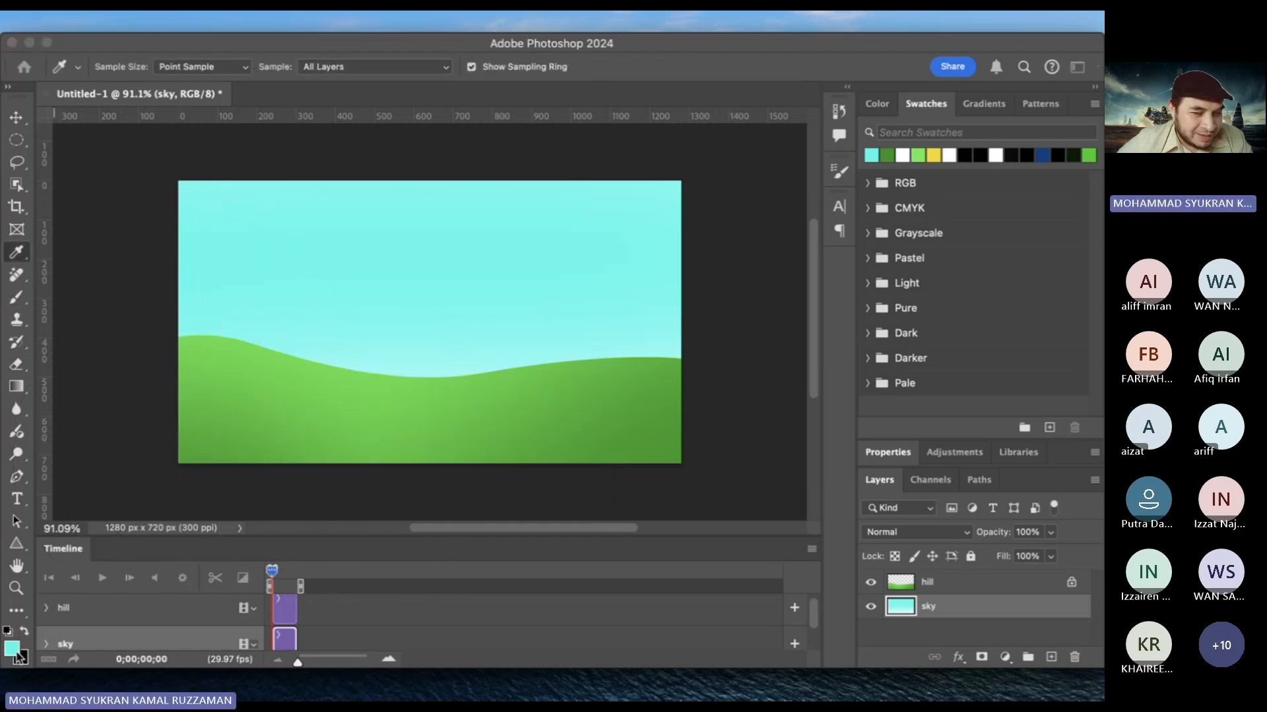
left_click(854, 492)
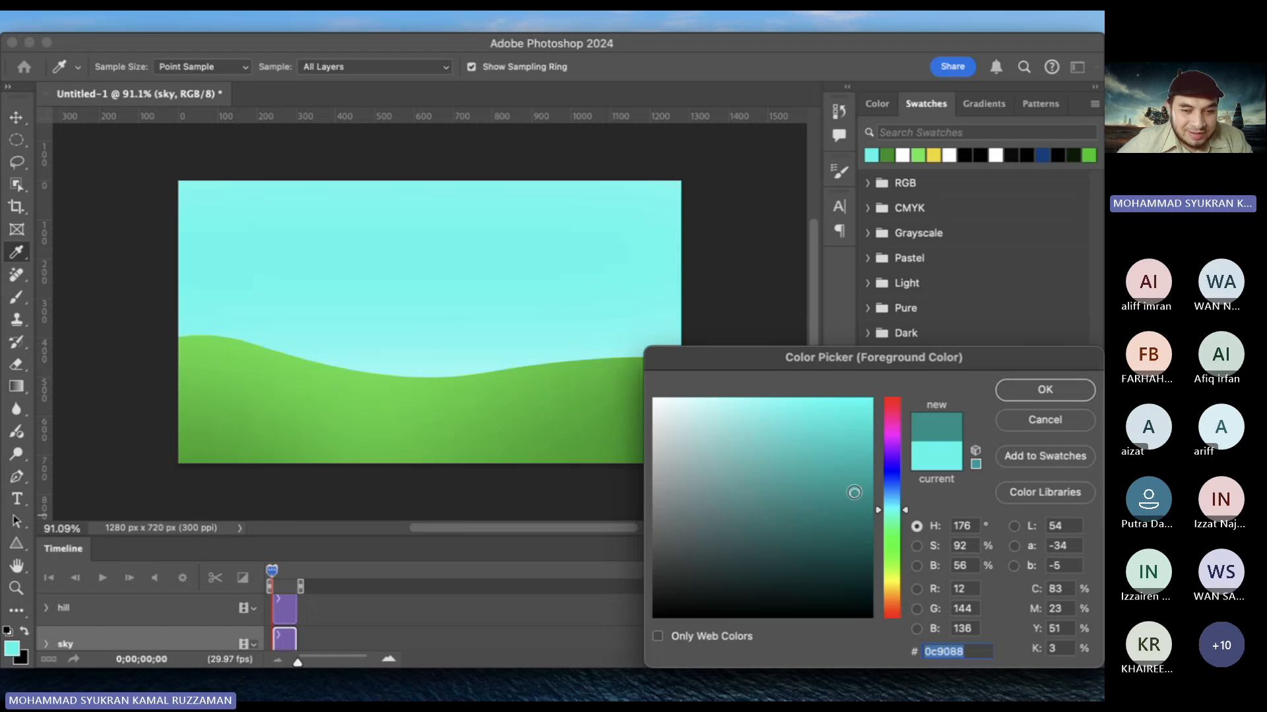
left_click(1045, 390)
scroll(513, 377, "down", 2)
scroll(513, 377, "down", 2)
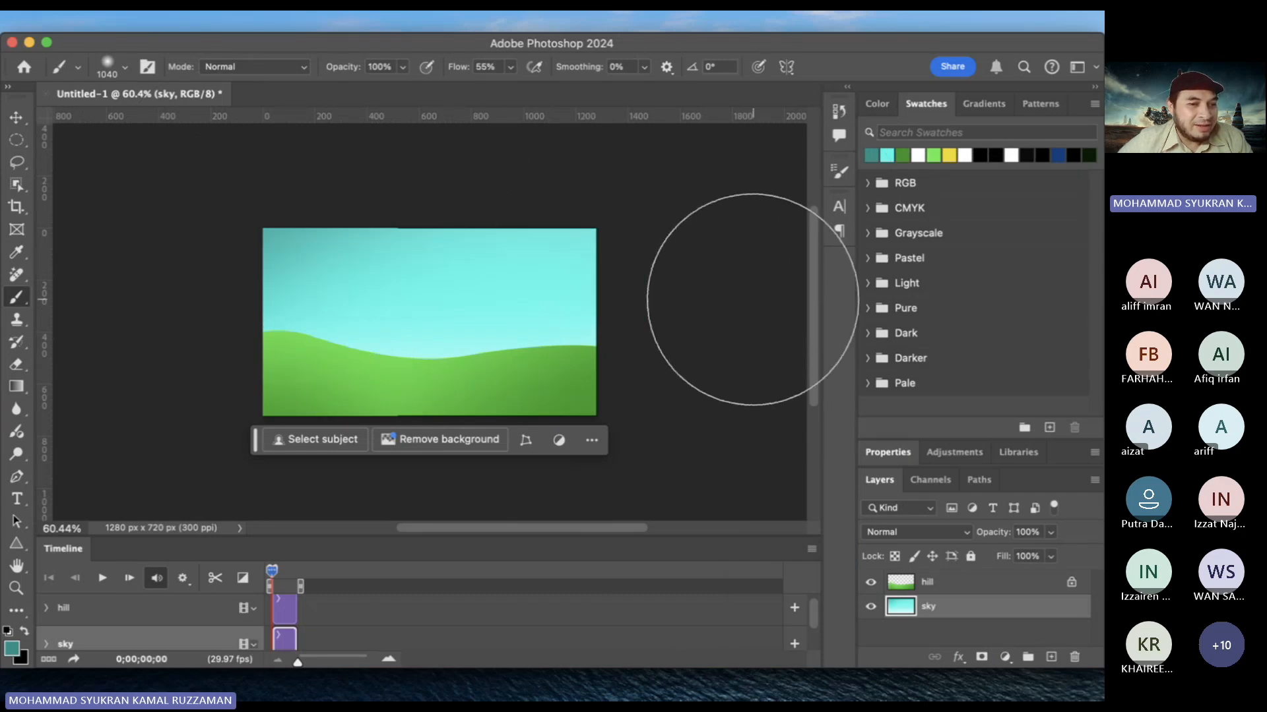
scroll(391, 322, "up", 4)
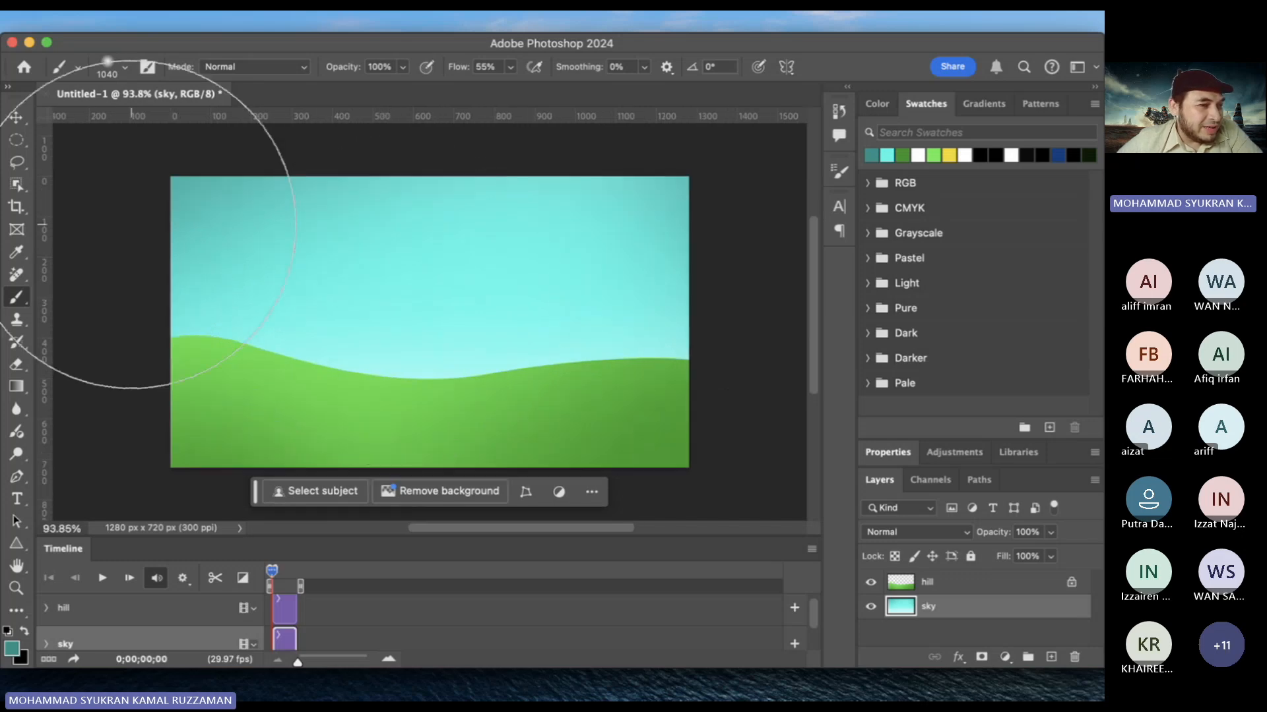
Activate the Move tool and clear the selection of the hill and sky layers
left_click(16, 115)
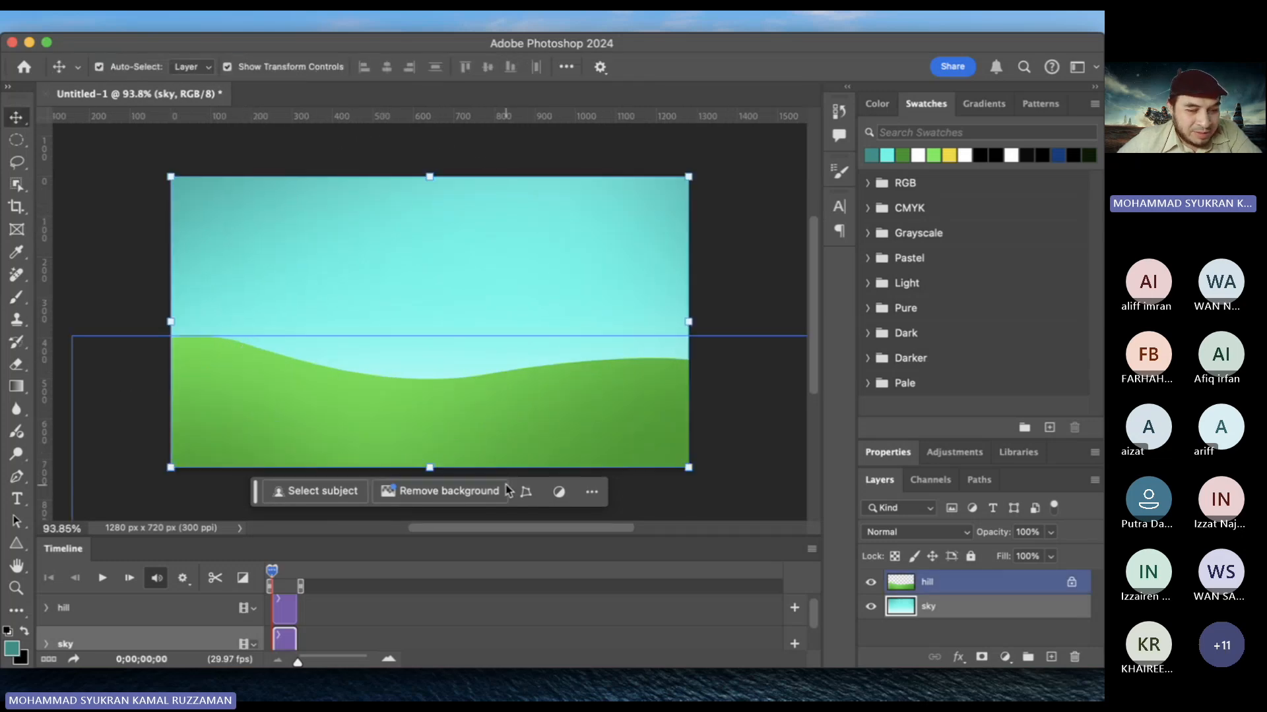
left_click(986, 625)
left_click(987, 584)
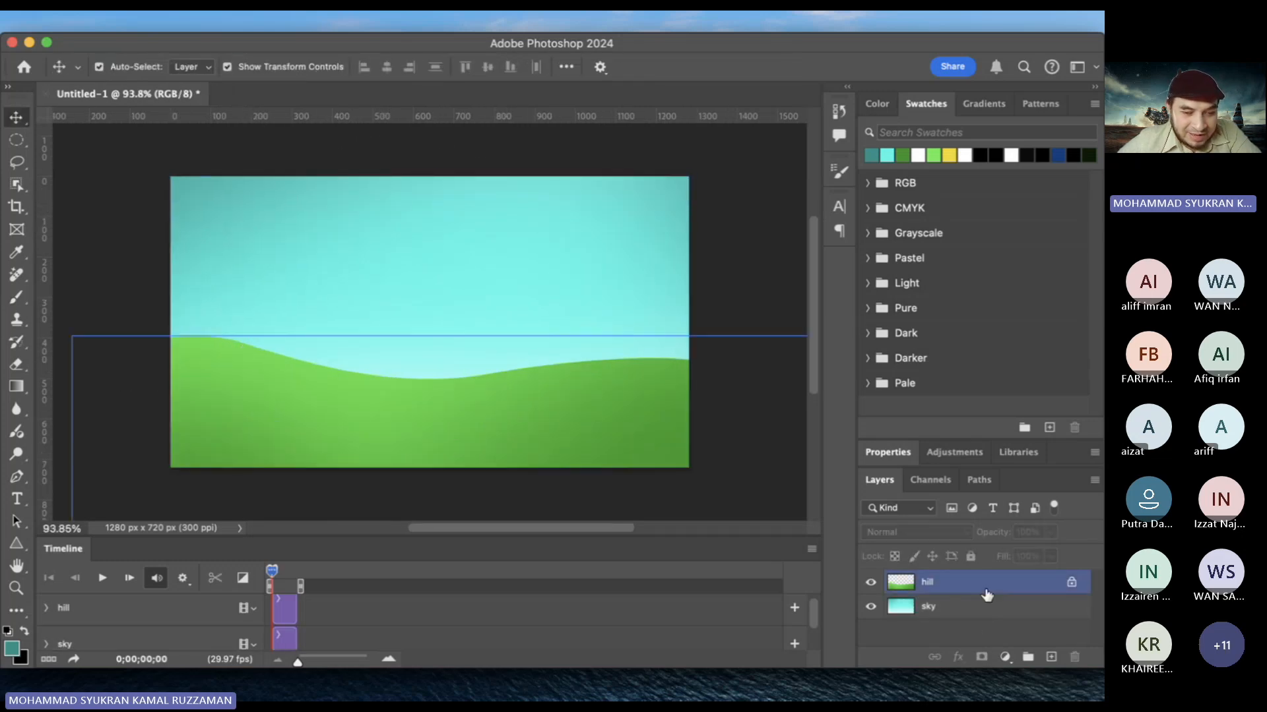
left_click(1003, 608)
left_click_drag(1004, 608, 898, 560)
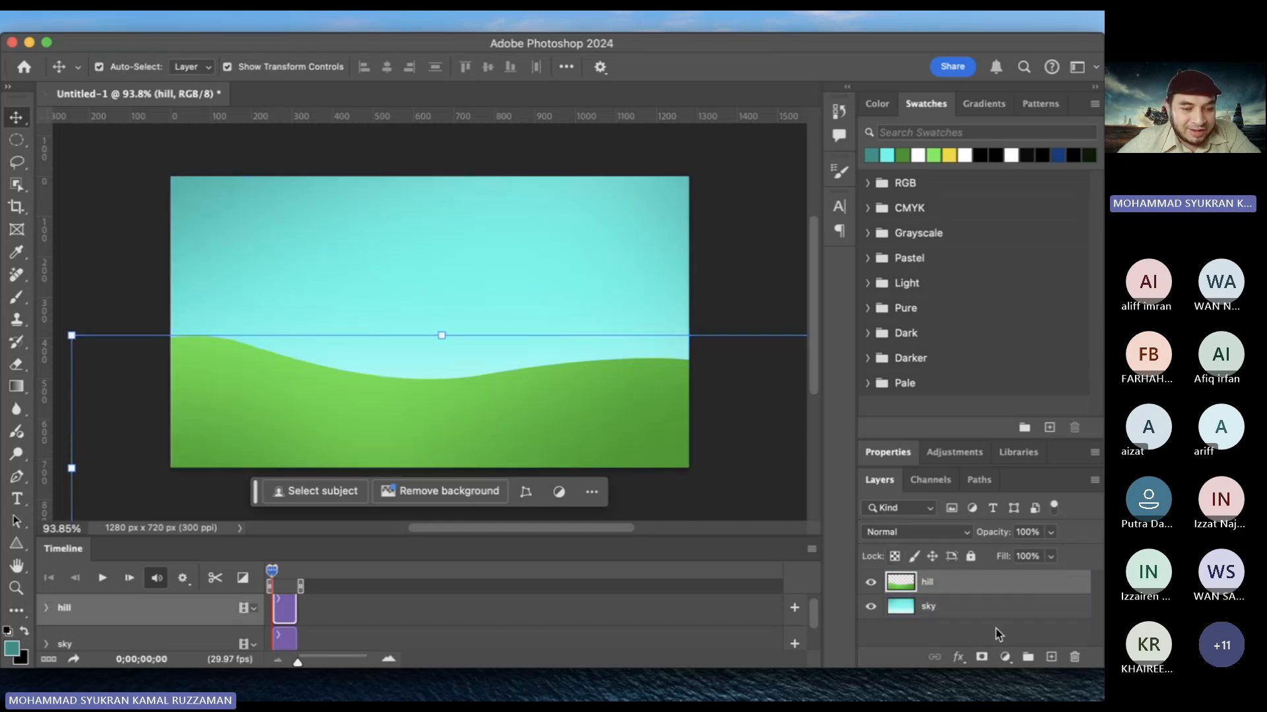
left_click(919, 631)
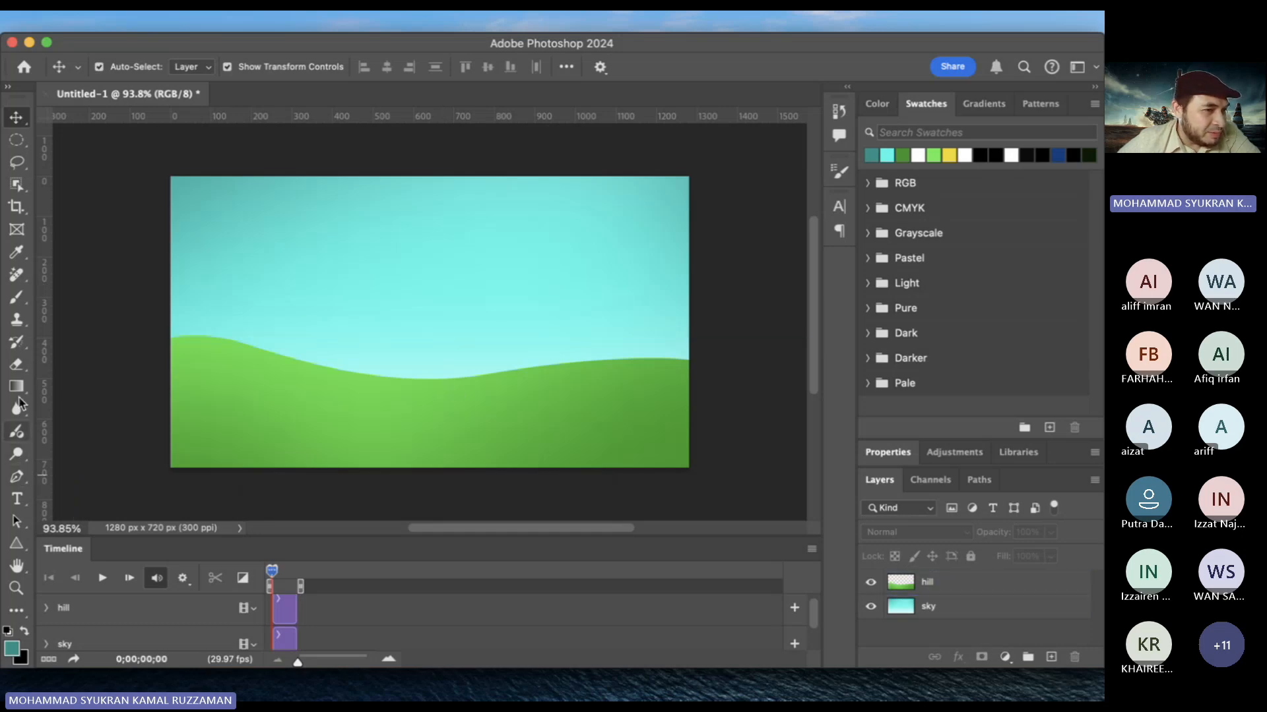
Activate the Ellipse tool and try a teal ellipse in the middle of the sky, undoing it
left_click(16, 544)
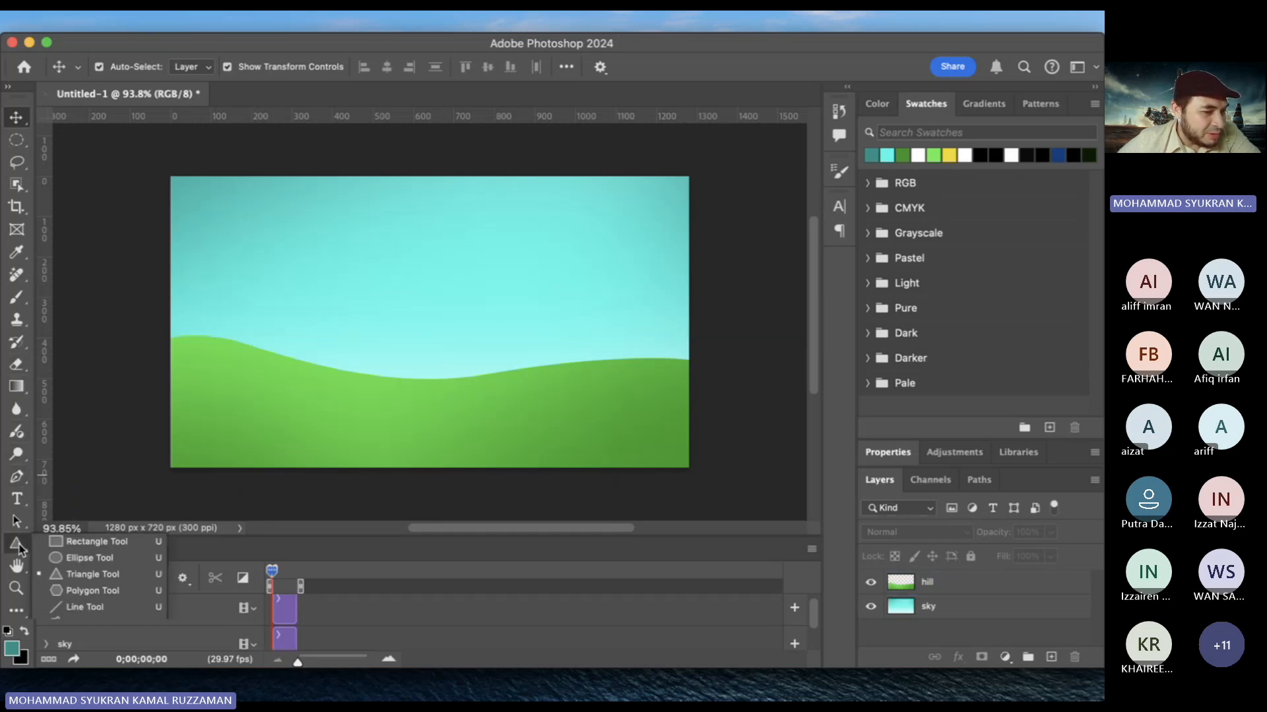
left_click(74, 565)
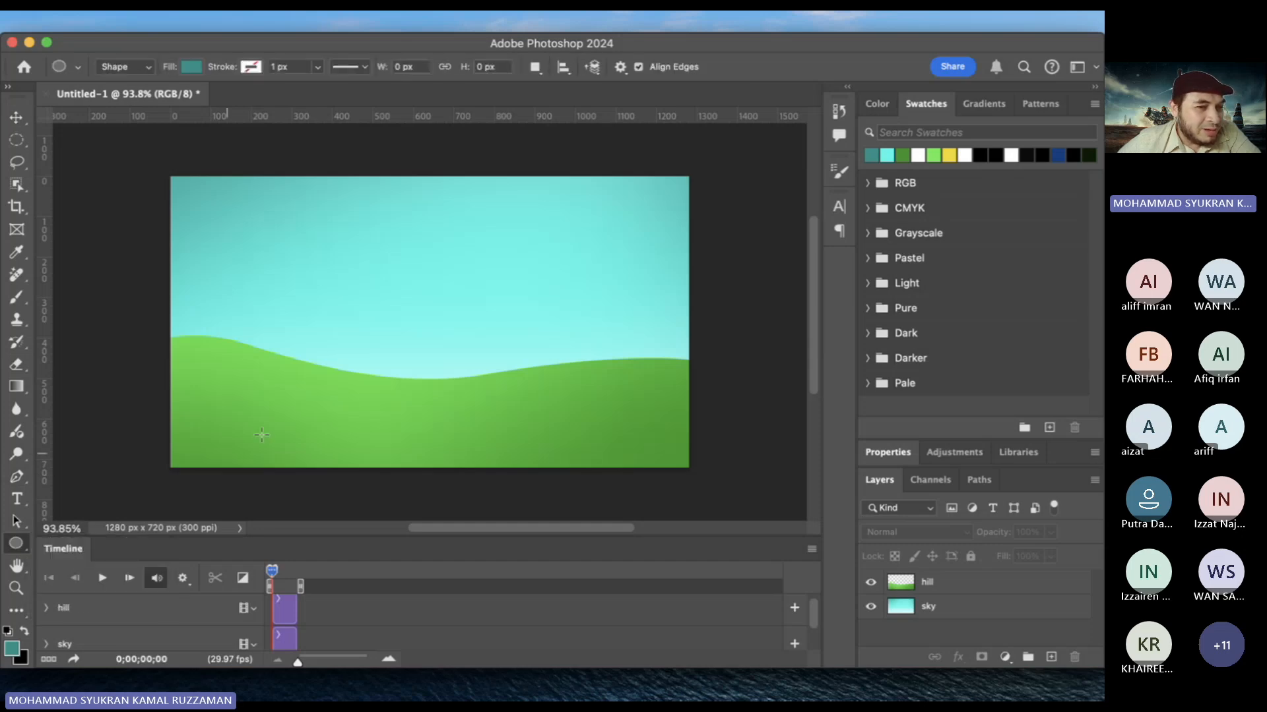
left_click_drag(383, 277, 460, 352)
key("super+z")
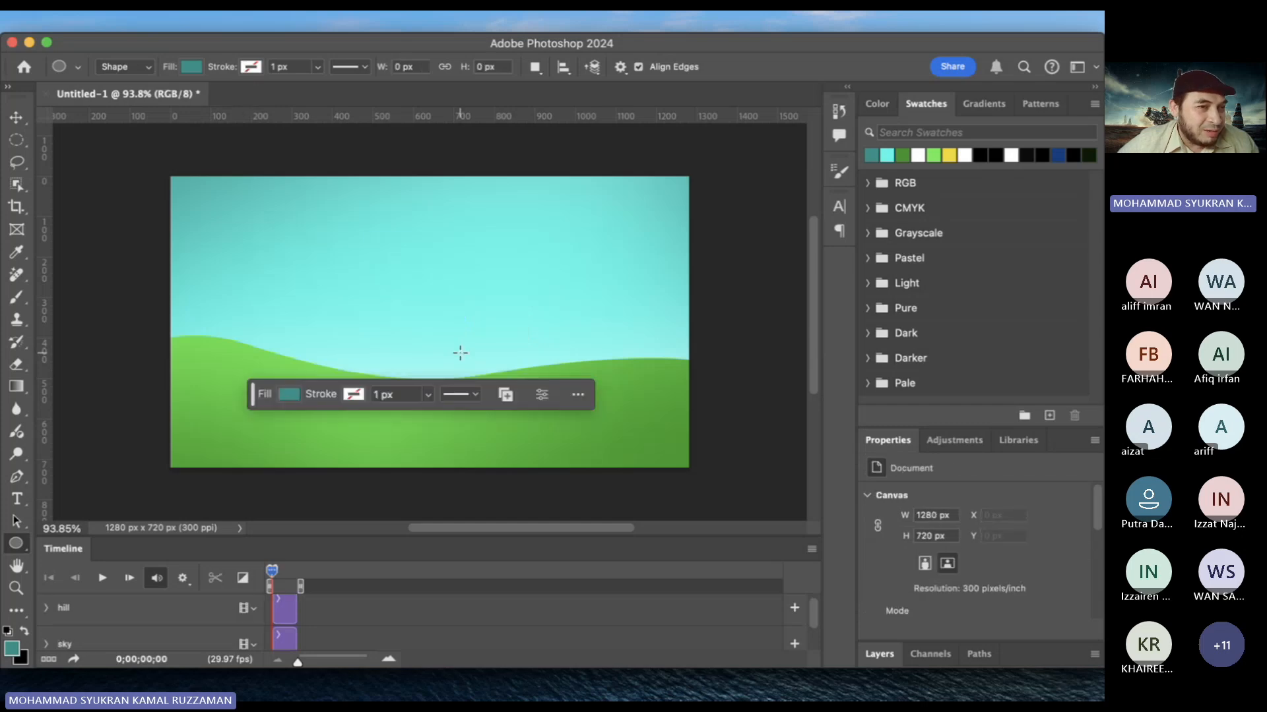
Set the ellipse fill to golden yellow and draw a sun circle about 252 px wide in the middle of the sky
left_click(196, 67)
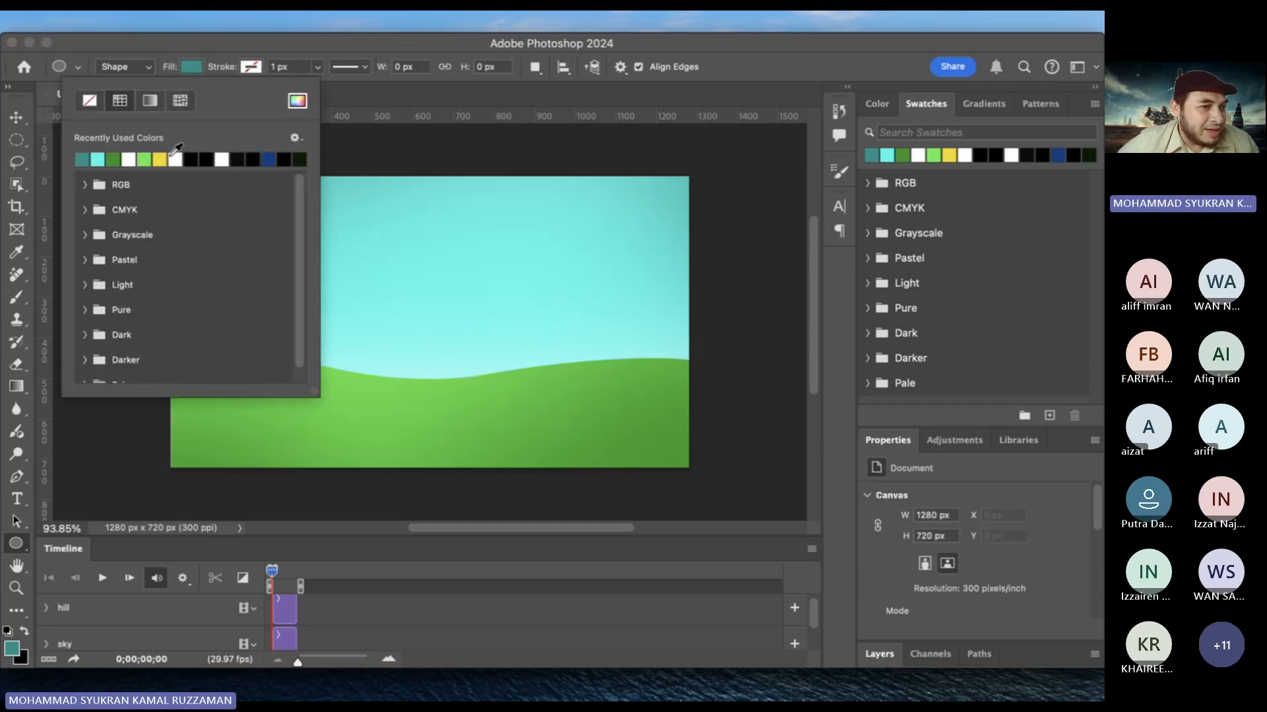
left_click(302, 102)
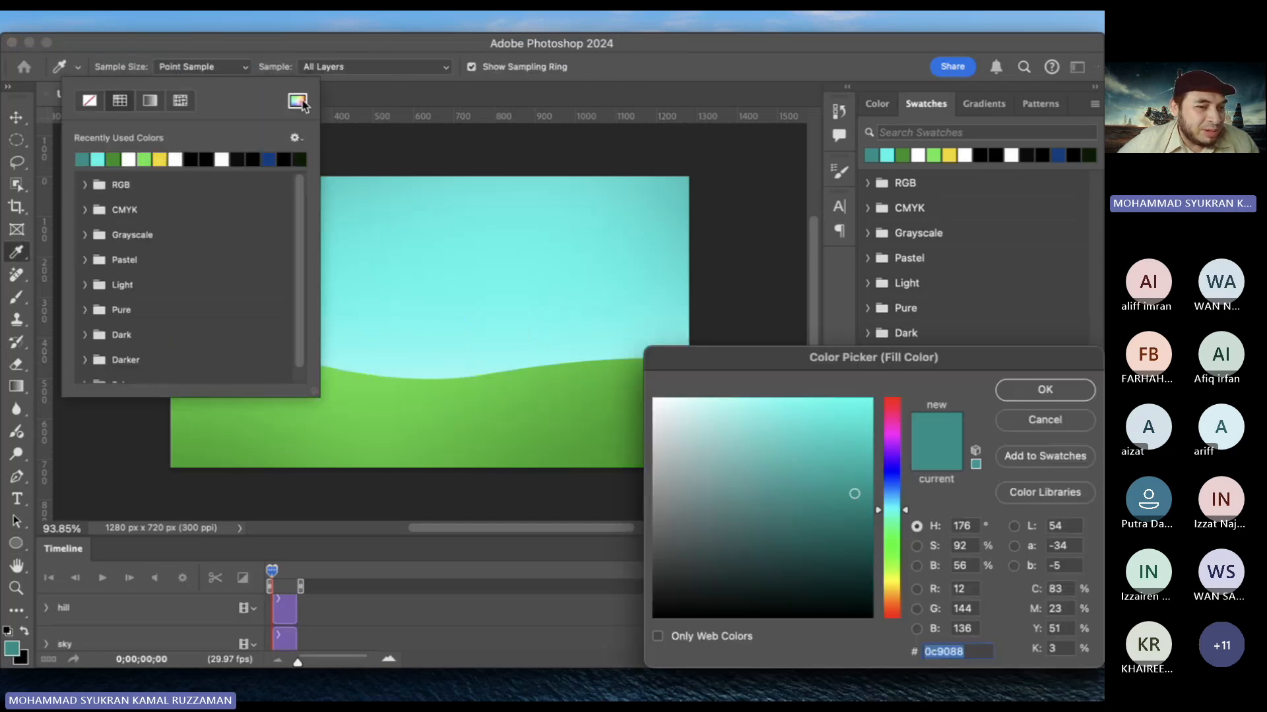
left_click(891, 577)
left_click(850, 442)
left_click(825, 398)
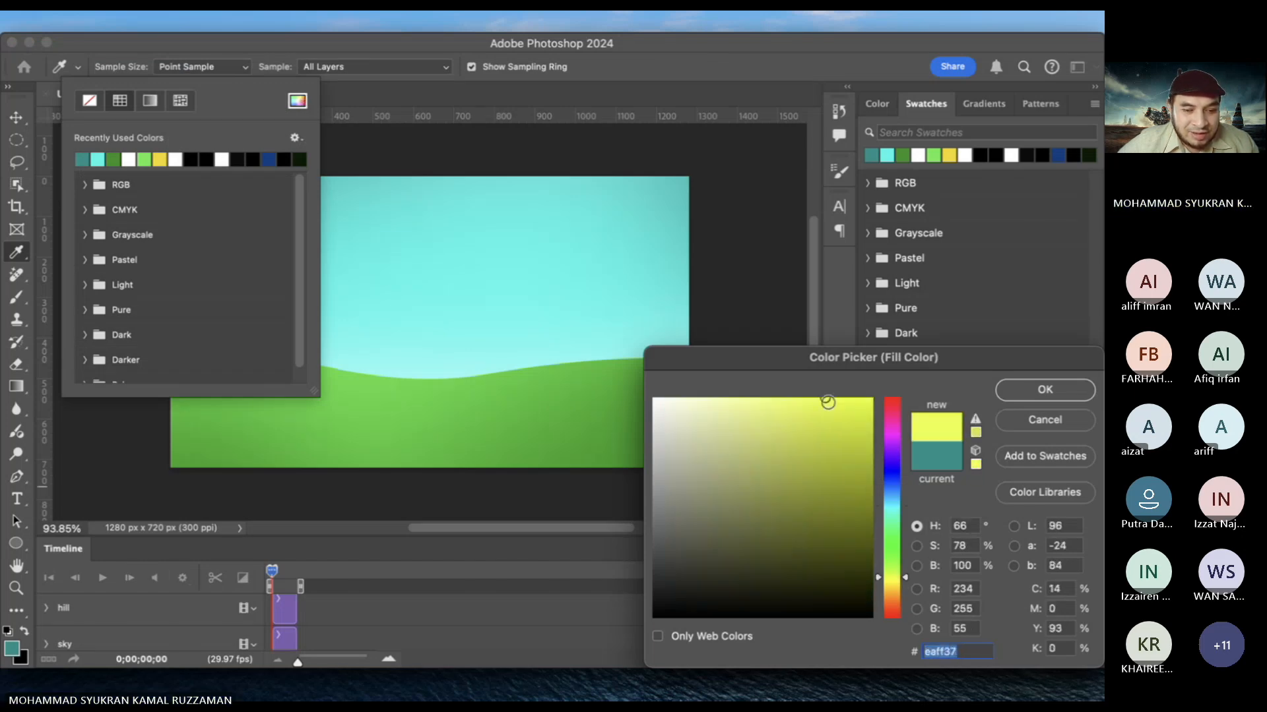
left_click(902, 588)
mouse_move(860, 503)
left_mouse_down()
mouse_move(868, 435)
mouse_move(900, 412)
left_mouse_up()
left_click(1045, 389)
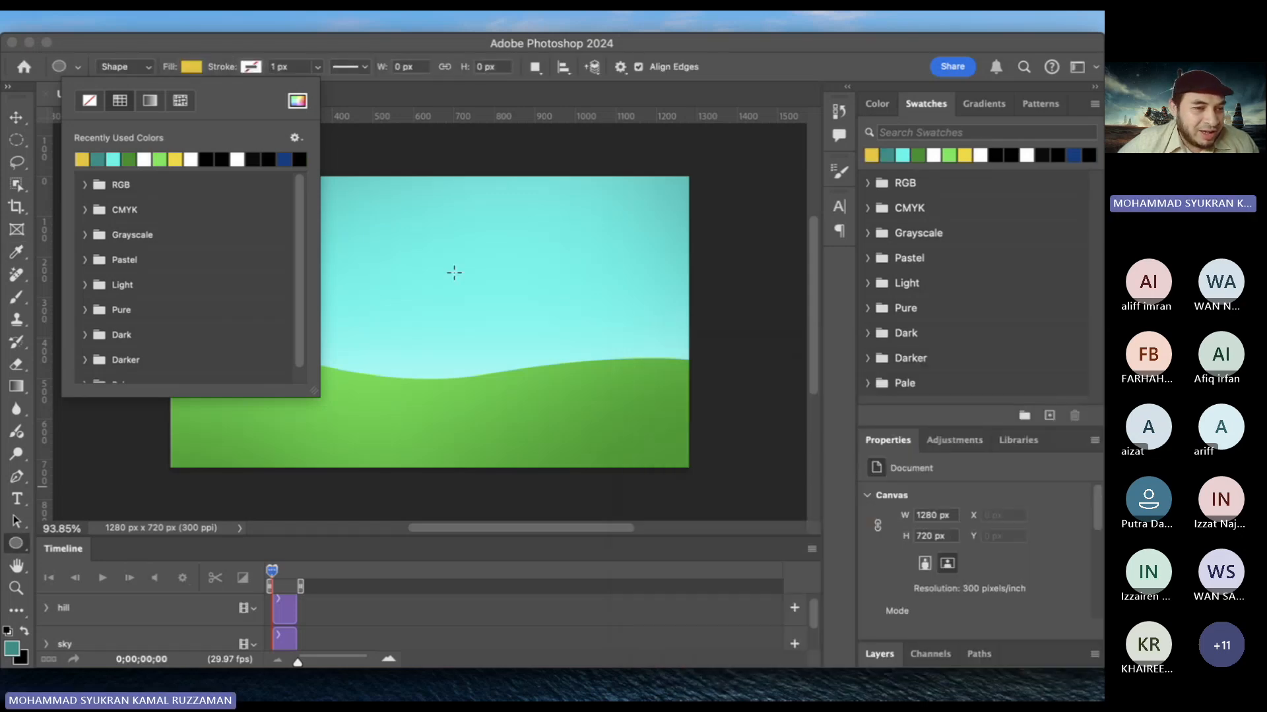
left_click(382, 234)
left_click_drag(386, 236, 515, 338)
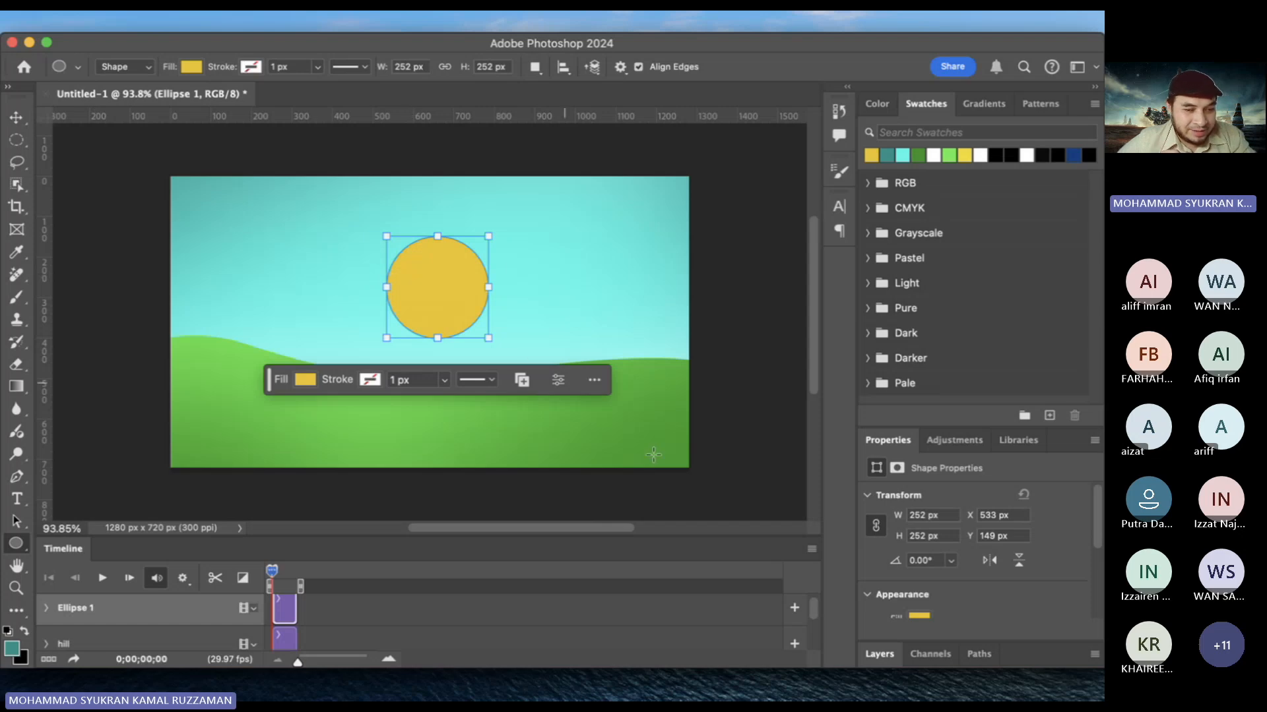
Rename the Ellipse 1 layer as Sun and rasterize it
left_click(930, 655)
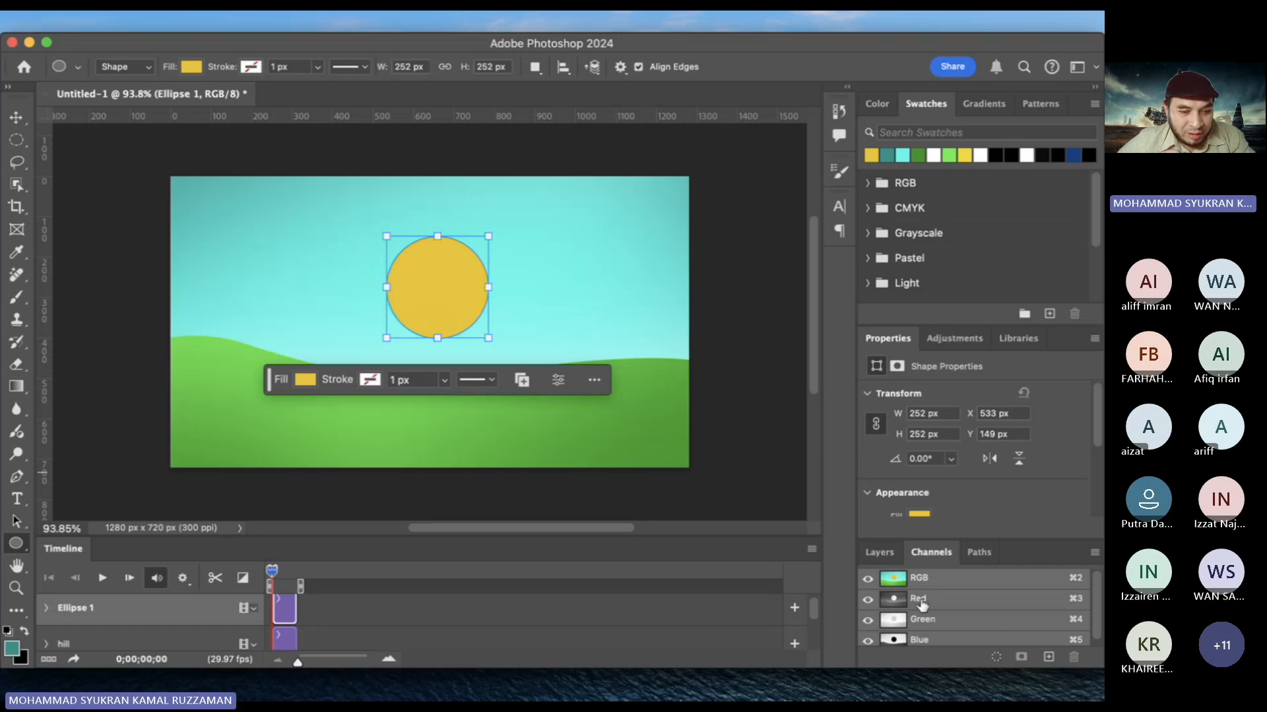
left_click(884, 553)
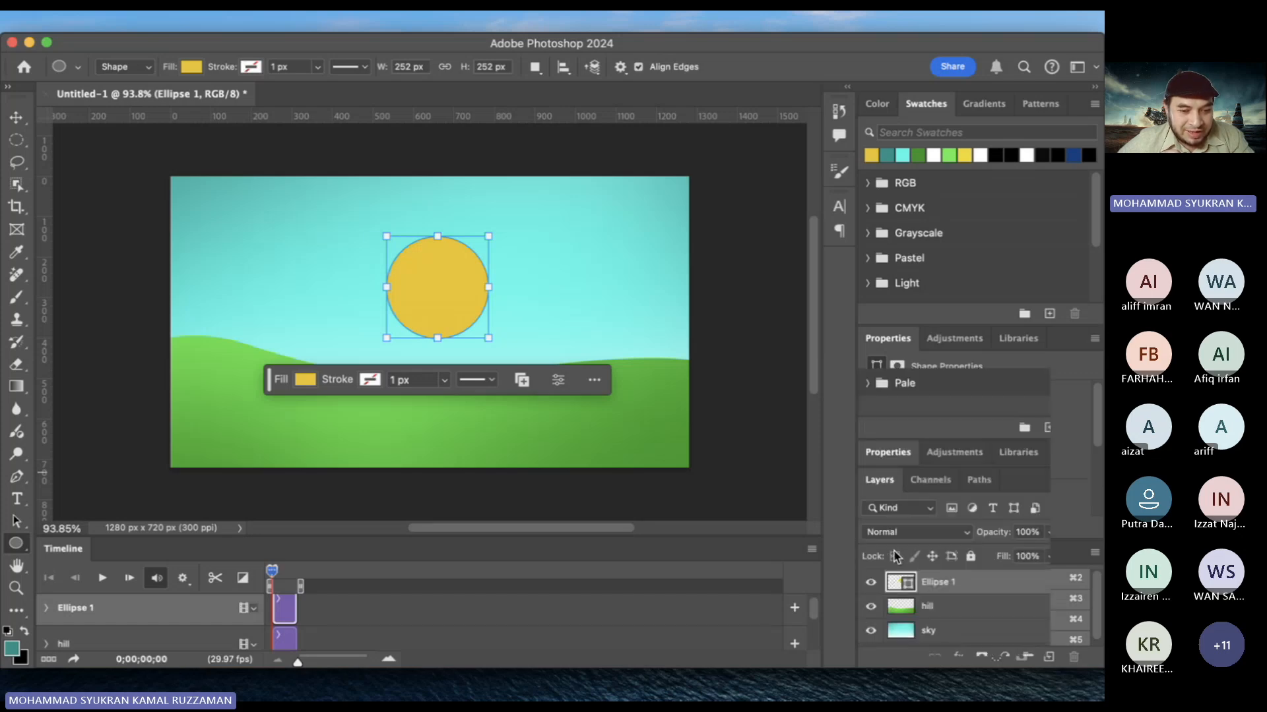
double_click(937, 582)
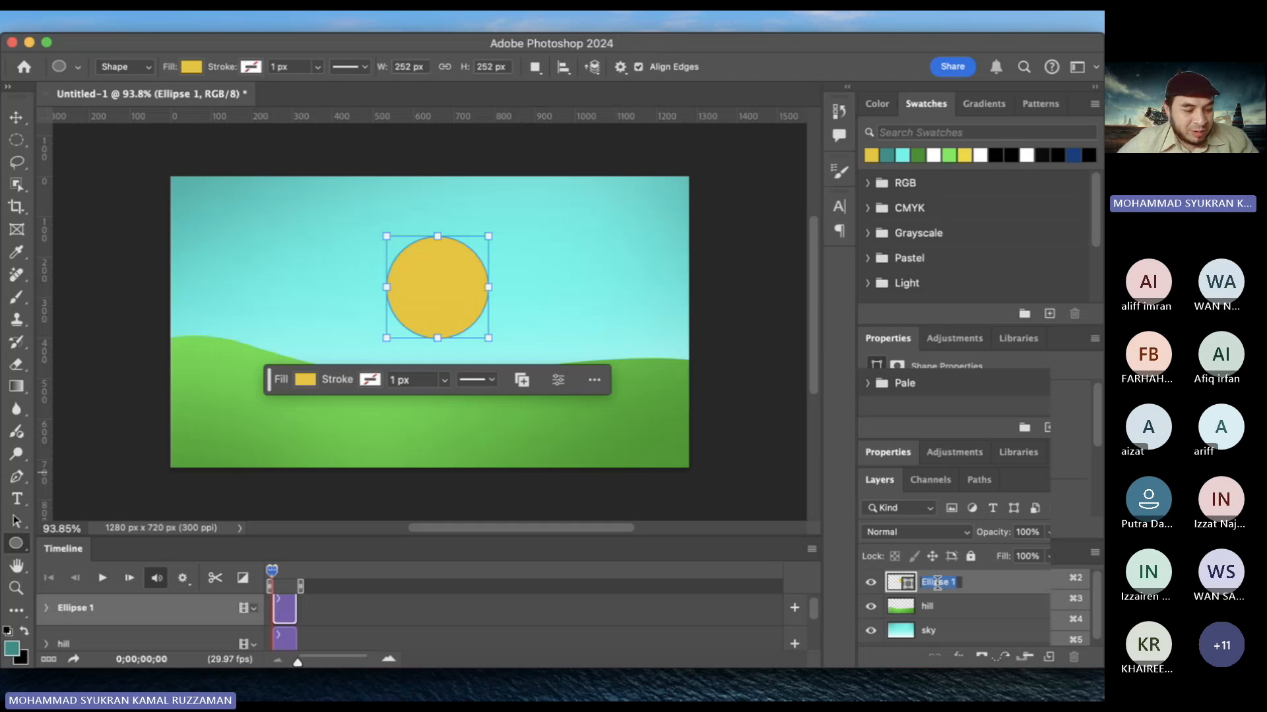
type("s")
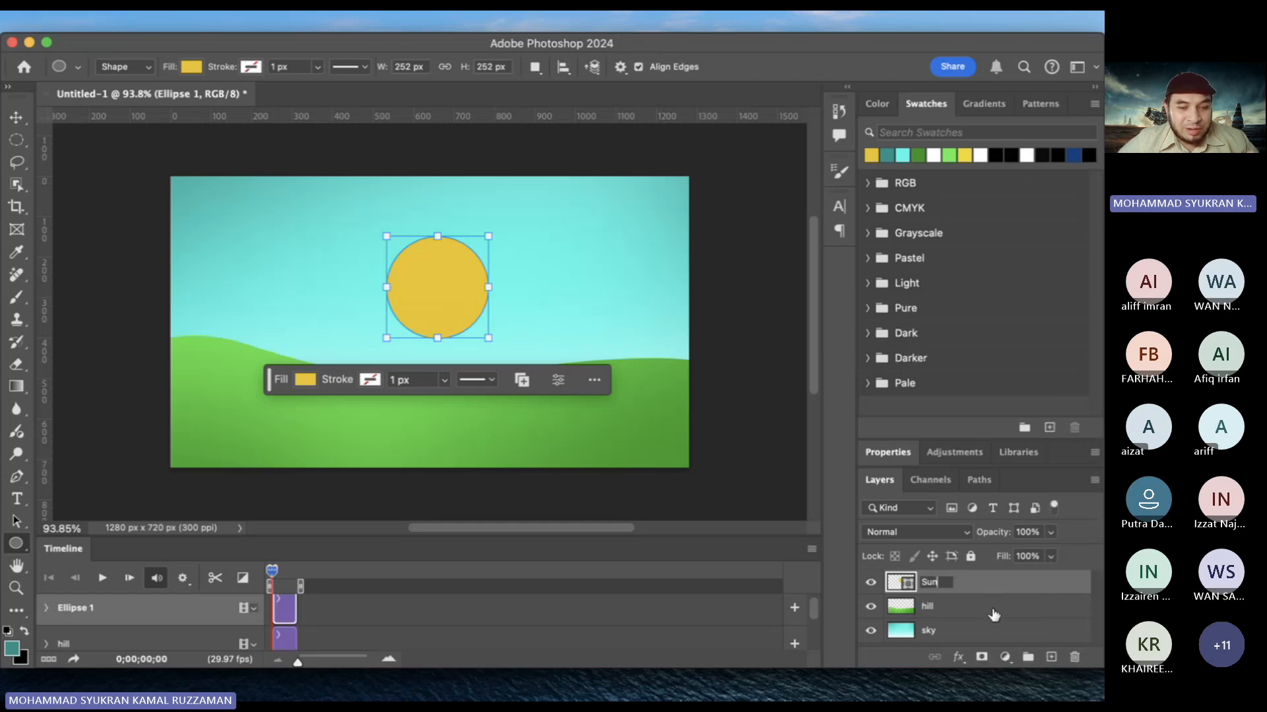
key("Return")
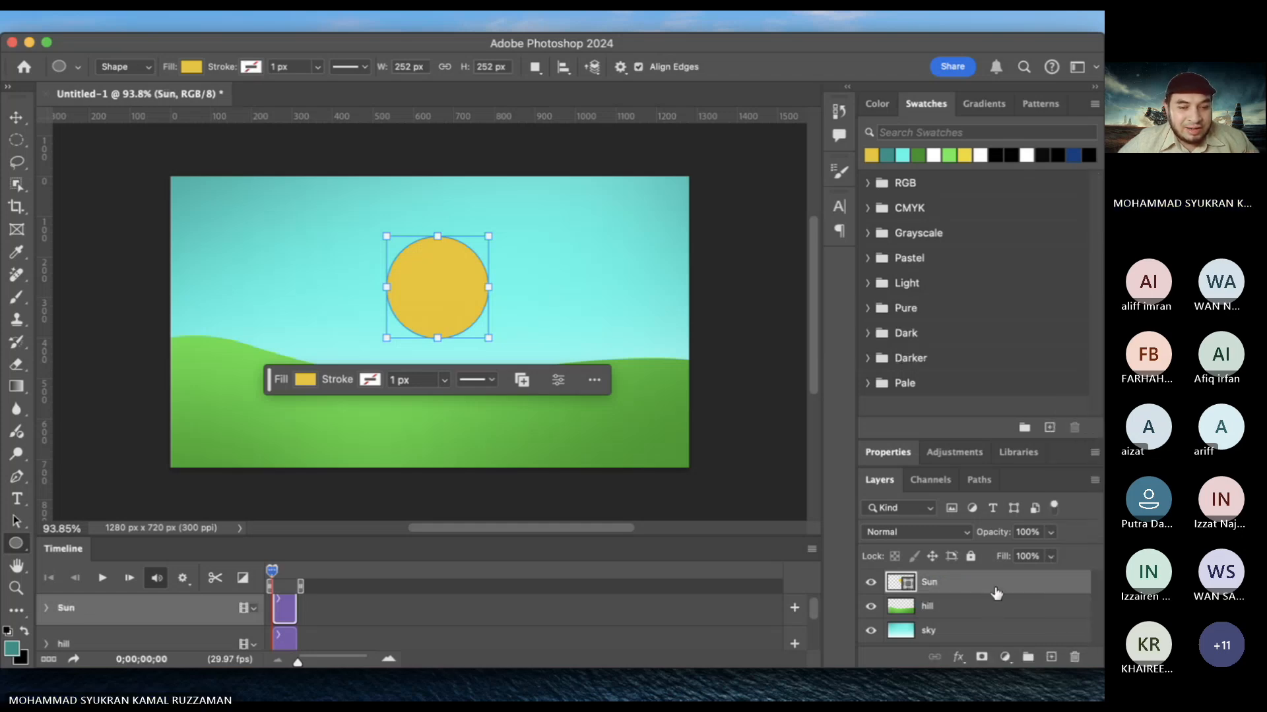
right_click(996, 589)
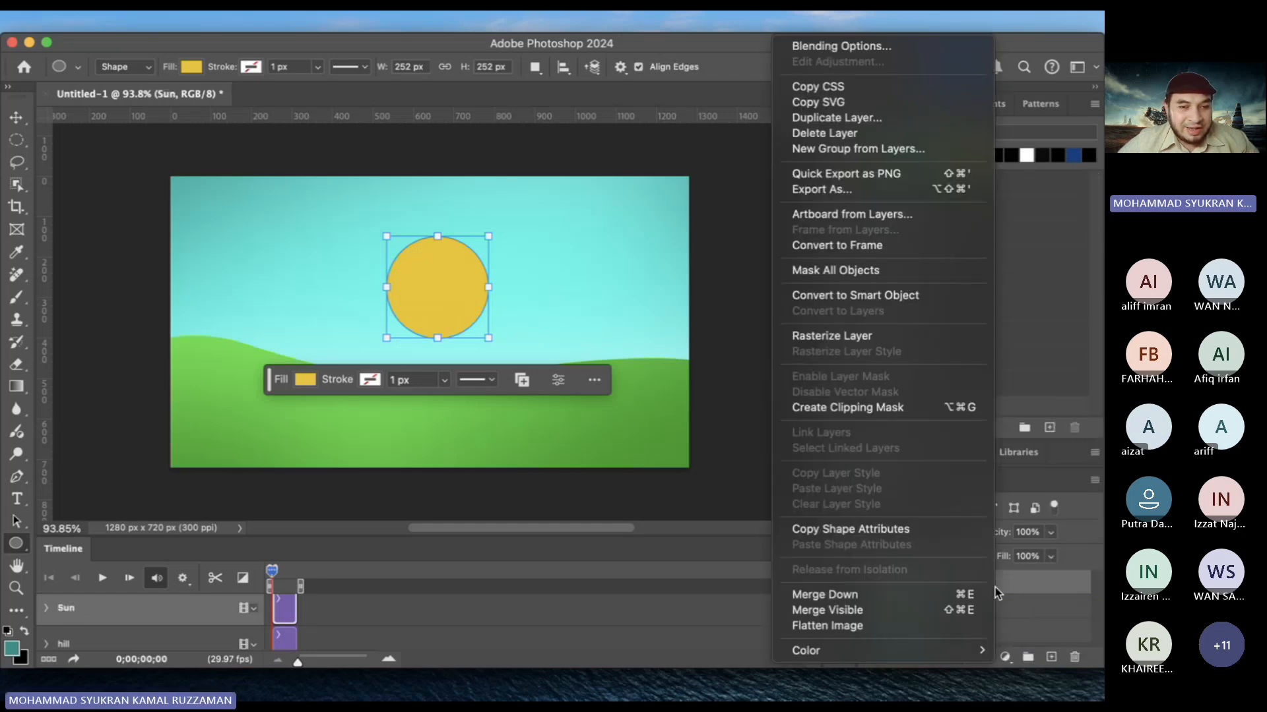
left_click(885, 335)
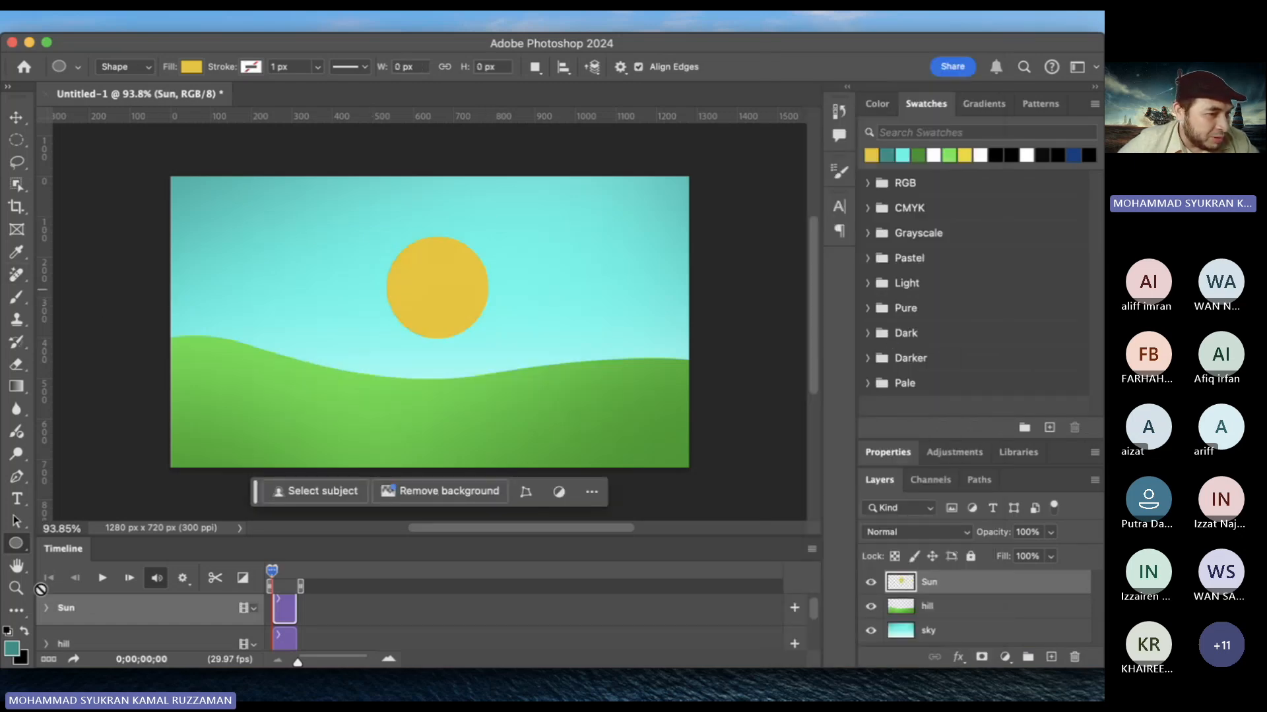
Activate the Brush tool, sample the sun's yellow as the foreground color and reduce the brush size to 175 px
left_click(19, 303)
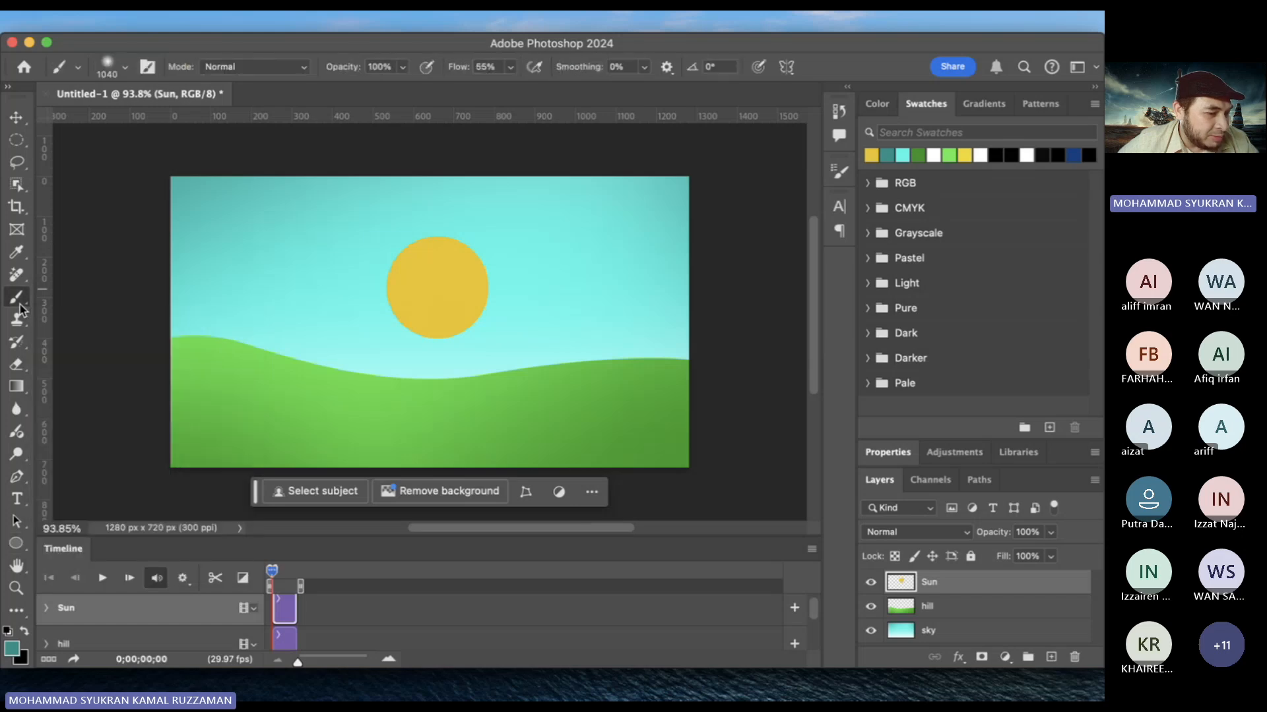
left_click(12, 651)
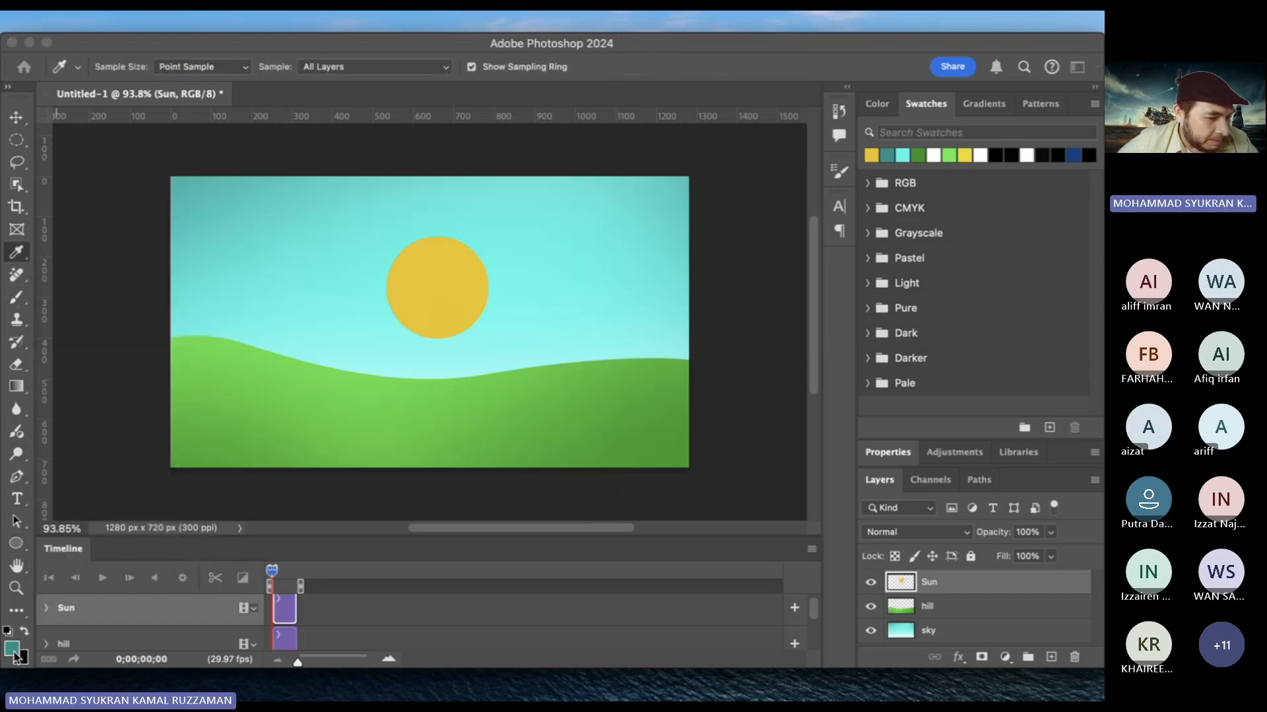
left_click(421, 274)
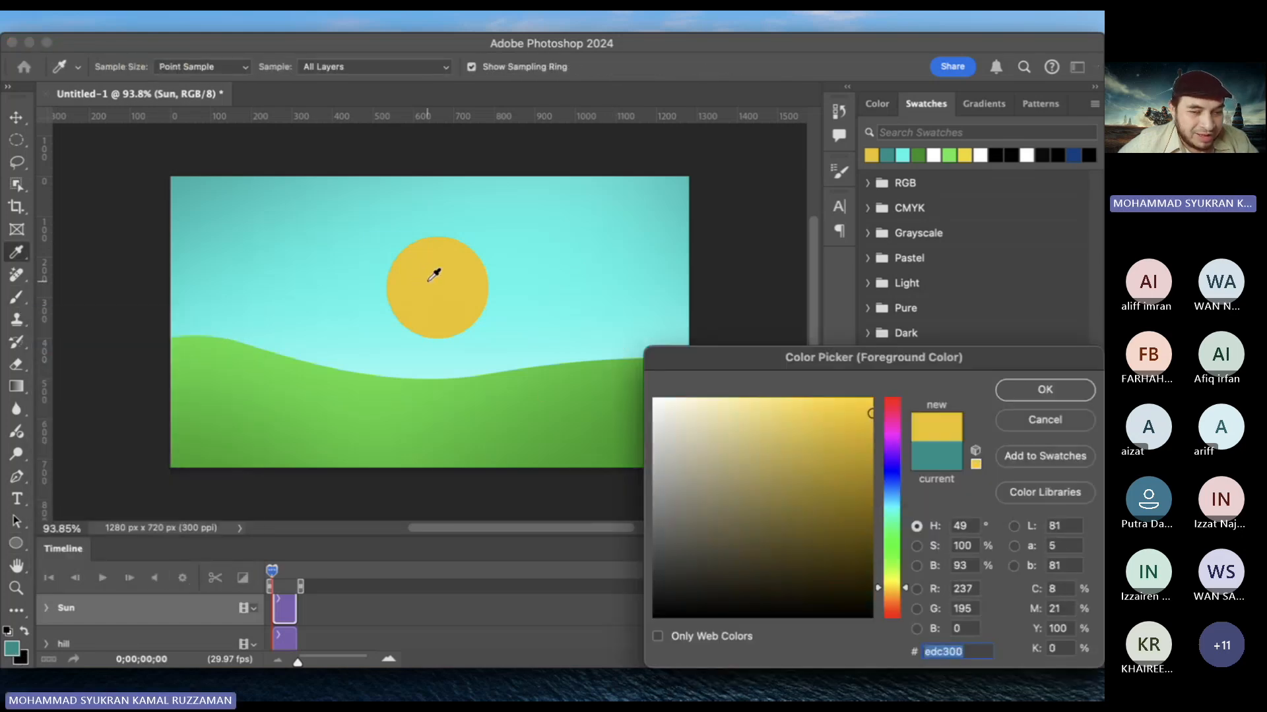
left_click(1045, 389)
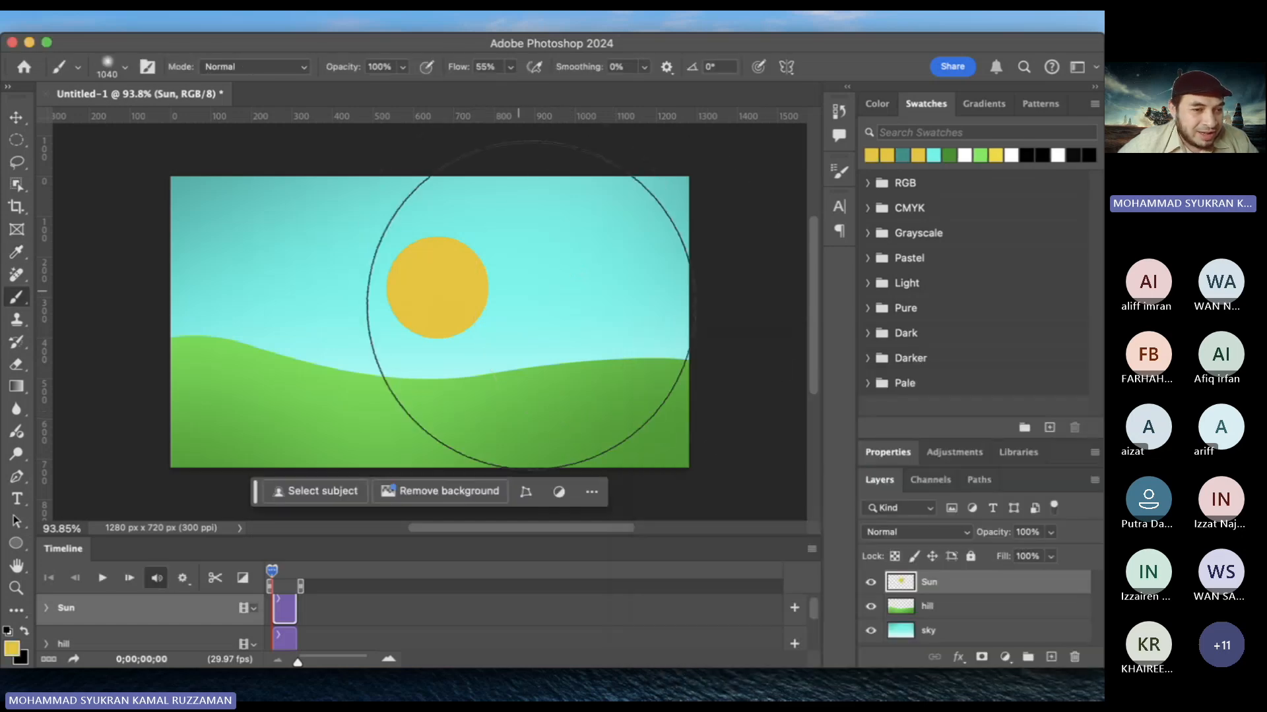
key("bracketleft")
key("bracketleft")
key("bracketleft")
key("bracketleft")
key("bracketleft")
key("bracketleft")
key("bracketleft")
key("bracketleft")
key("bracketleft")
key("bracketleft")
key("bracketleft")
key("bracketleft")
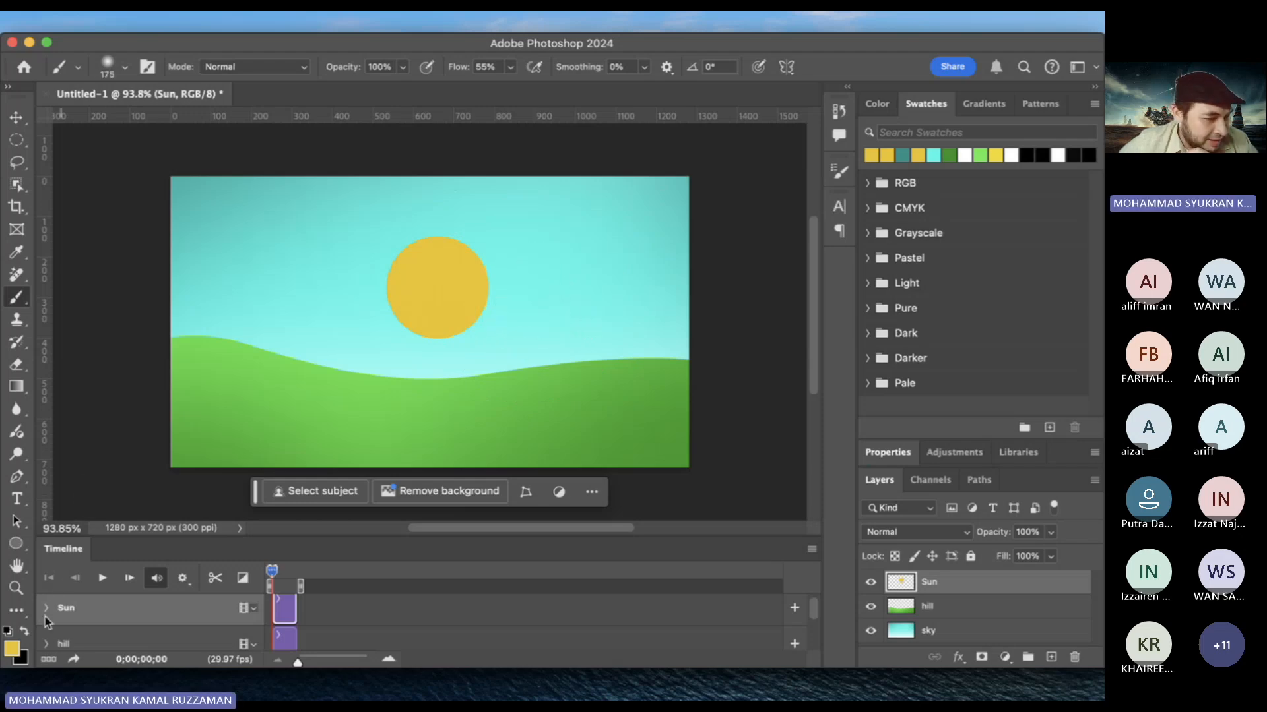
Lock the Sun layer's transparent pixels and paint a soft pale yellow highlight on the upper-left part of the sun
left_click(12, 650)
left_click_drag(810, 415, 777, 400)
left_click(1045, 389)
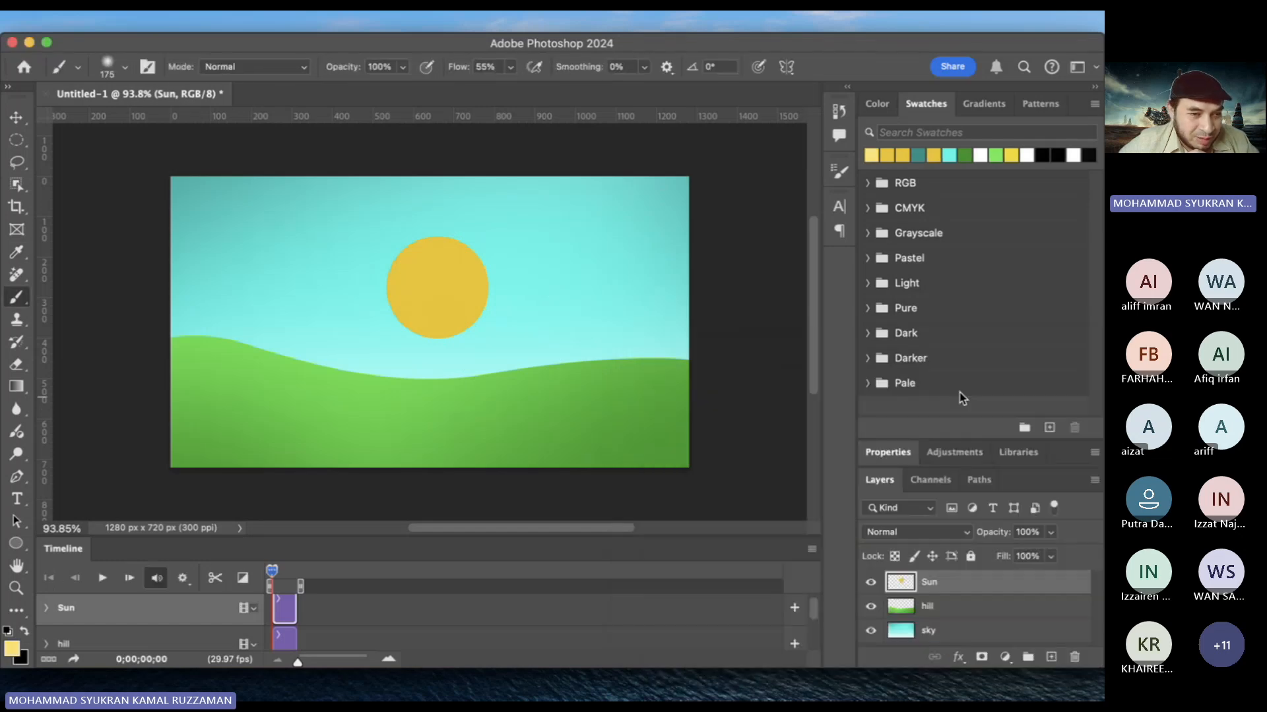
left_click_drag(418, 263, 424, 264)
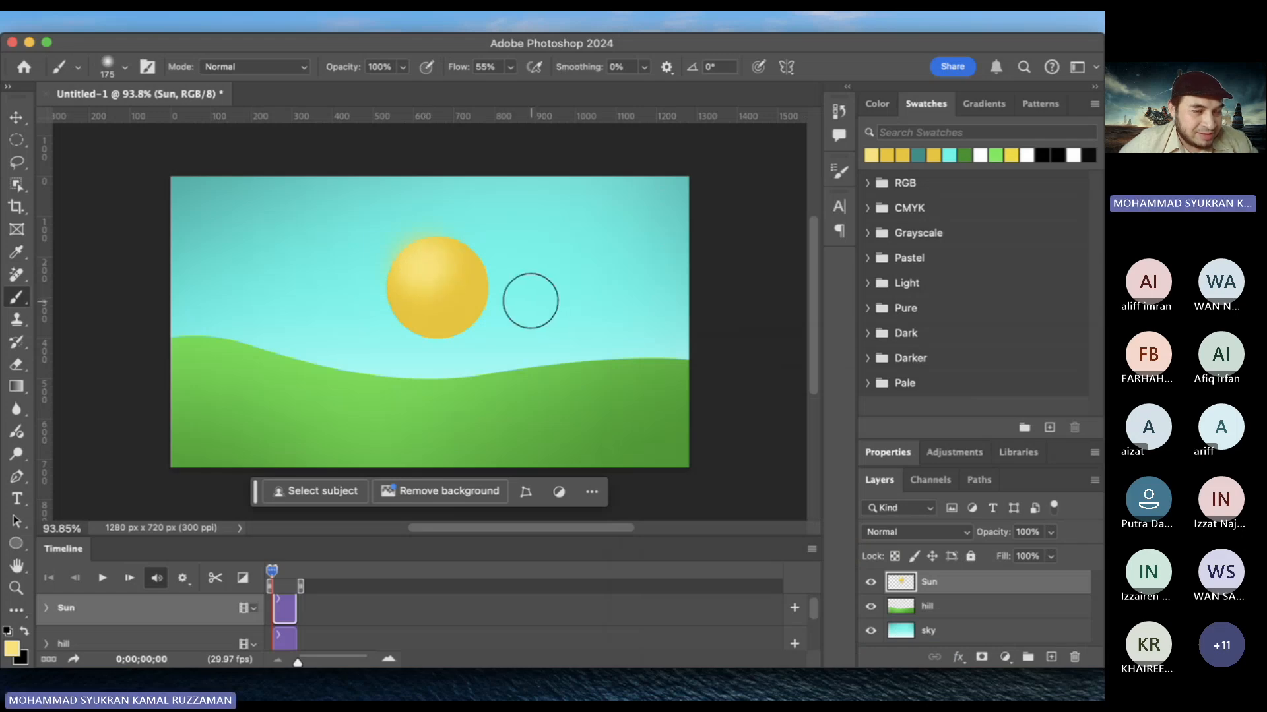
key("super+z")
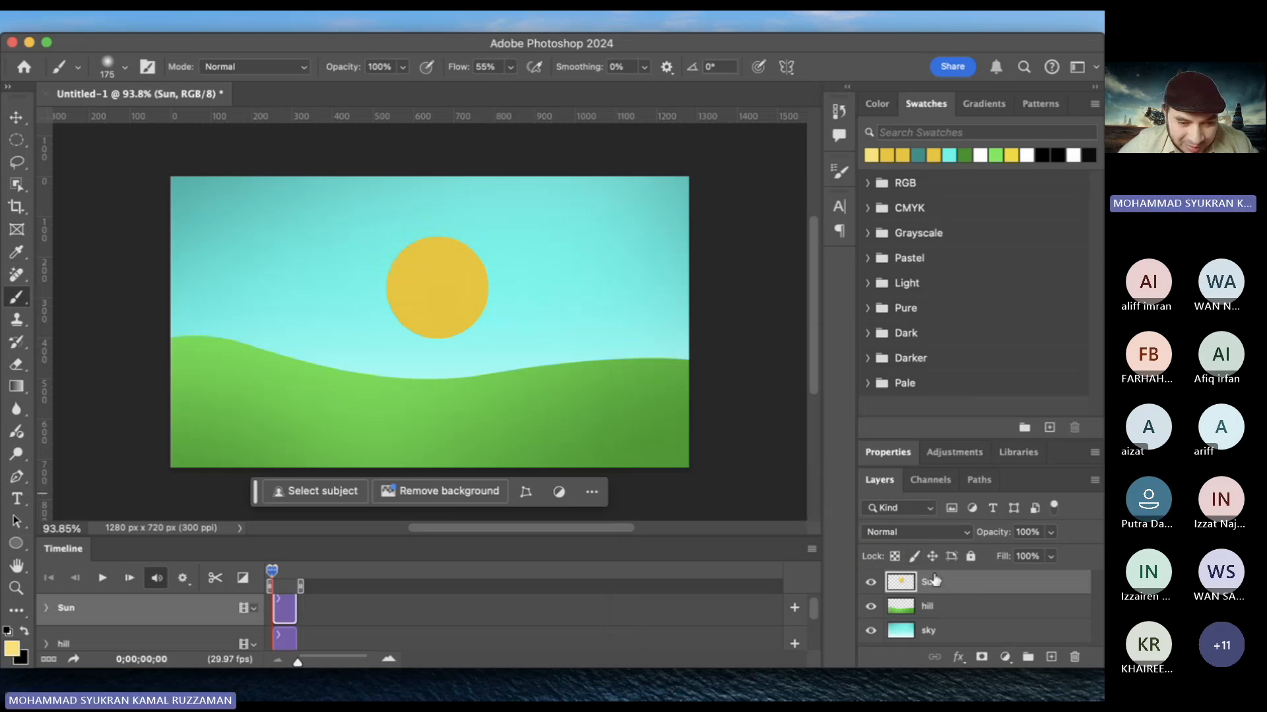
left_click(894, 556)
mouse_move(424, 288)
left_mouse_down()
mouse_move(418, 262)
mouse_move(448, 259)
left_mouse_up()
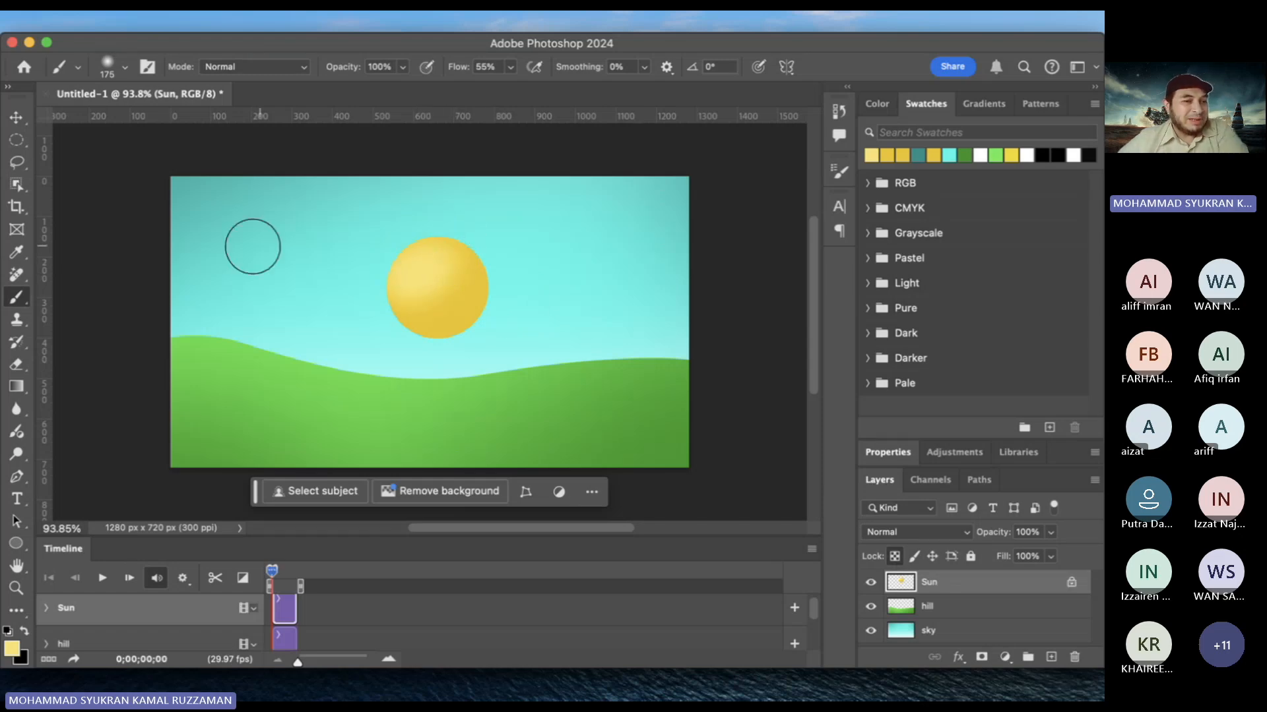
Activate the Move tool and select the sky layer
left_click(15, 117)
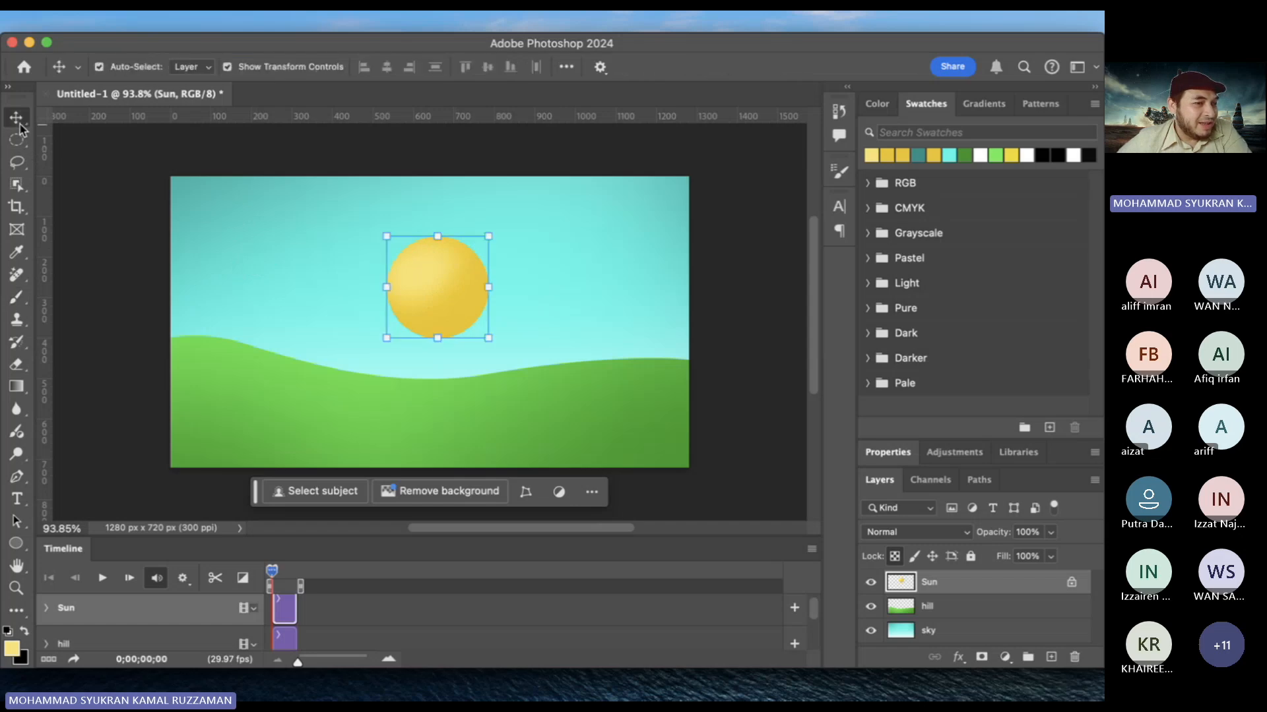
left_click(106, 214)
left_click(377, 319)
scroll(378, 318, "up", 3)
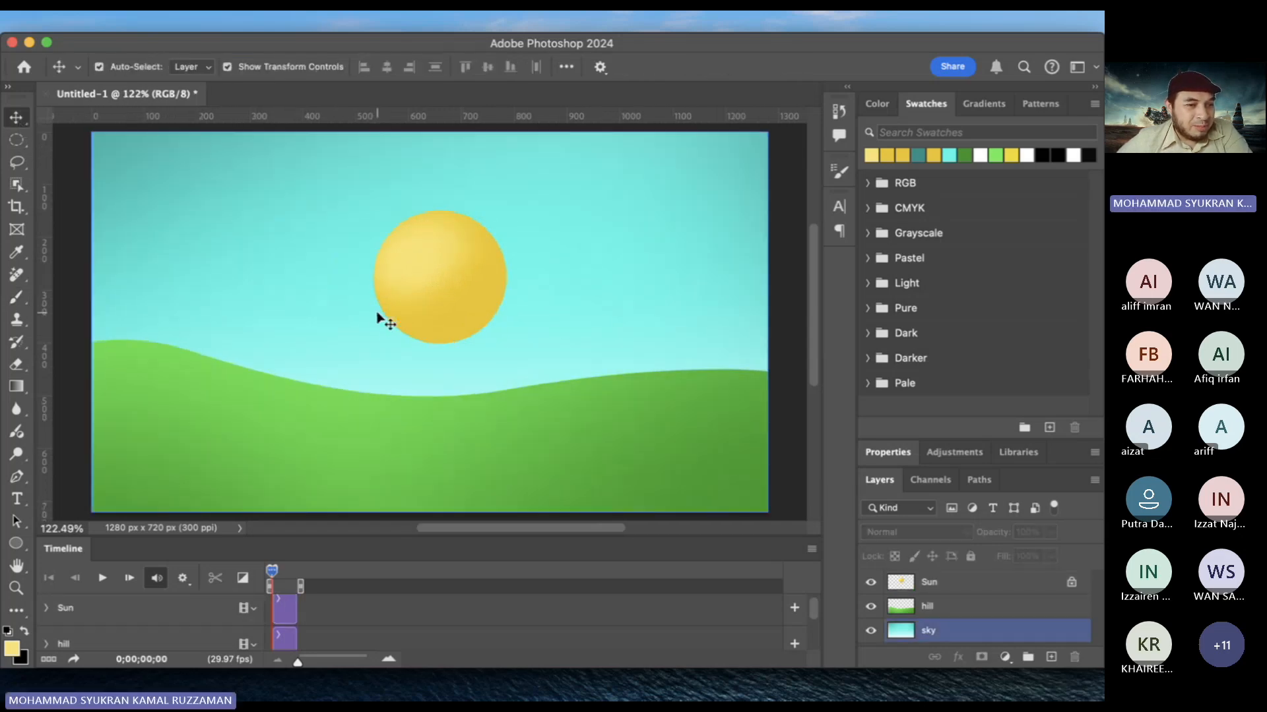
scroll(379, 320, "down", 2)
left_click(184, 277)
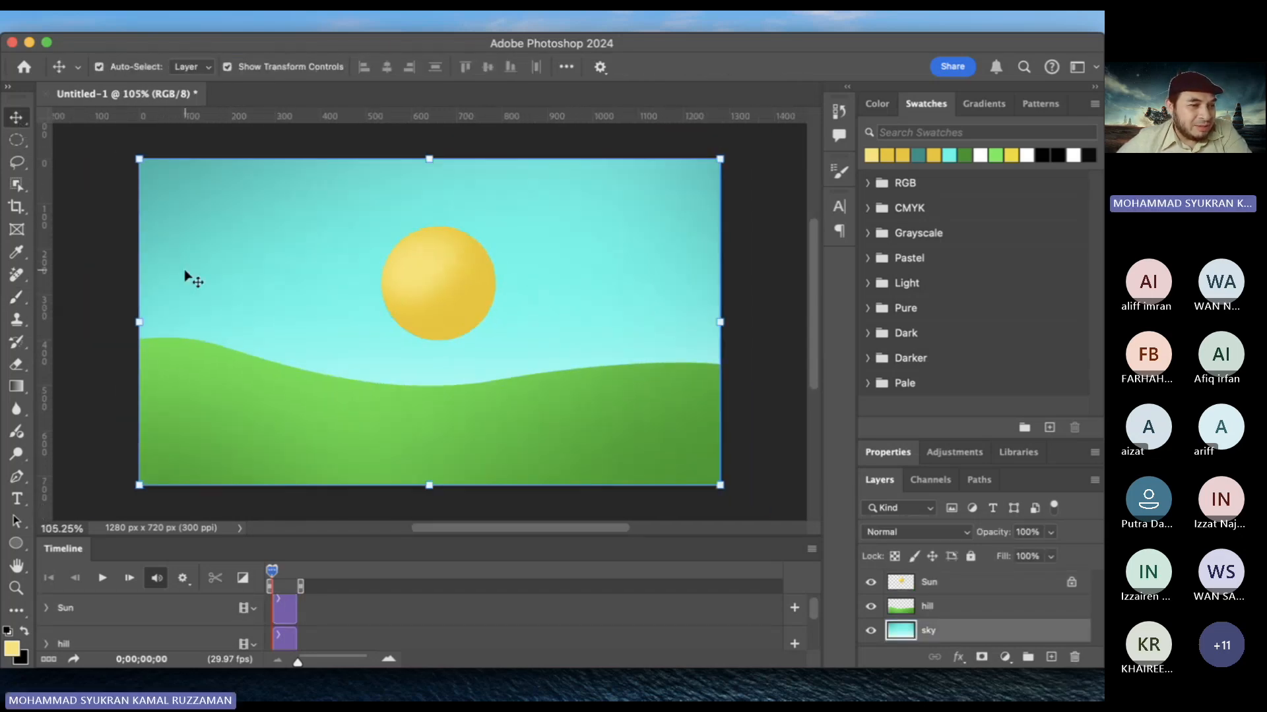
scroll(330, 330, "down", 1)
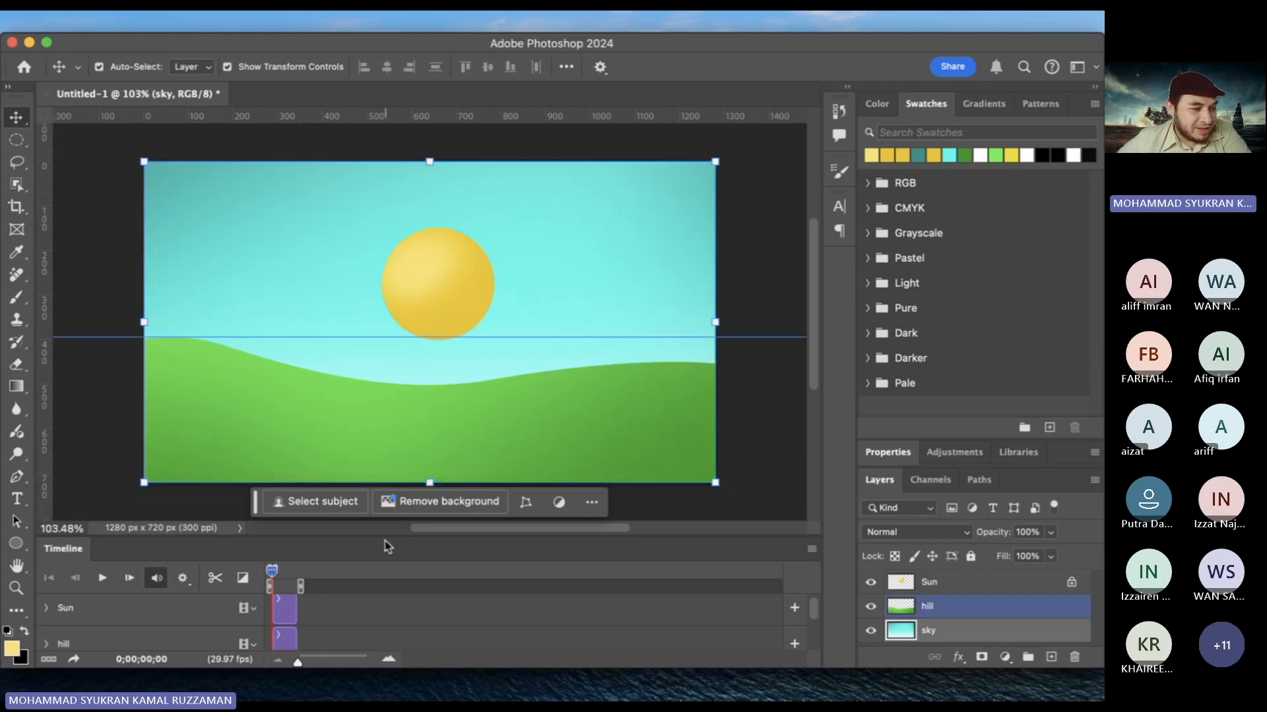
scroll(329, 618, "up", 1)
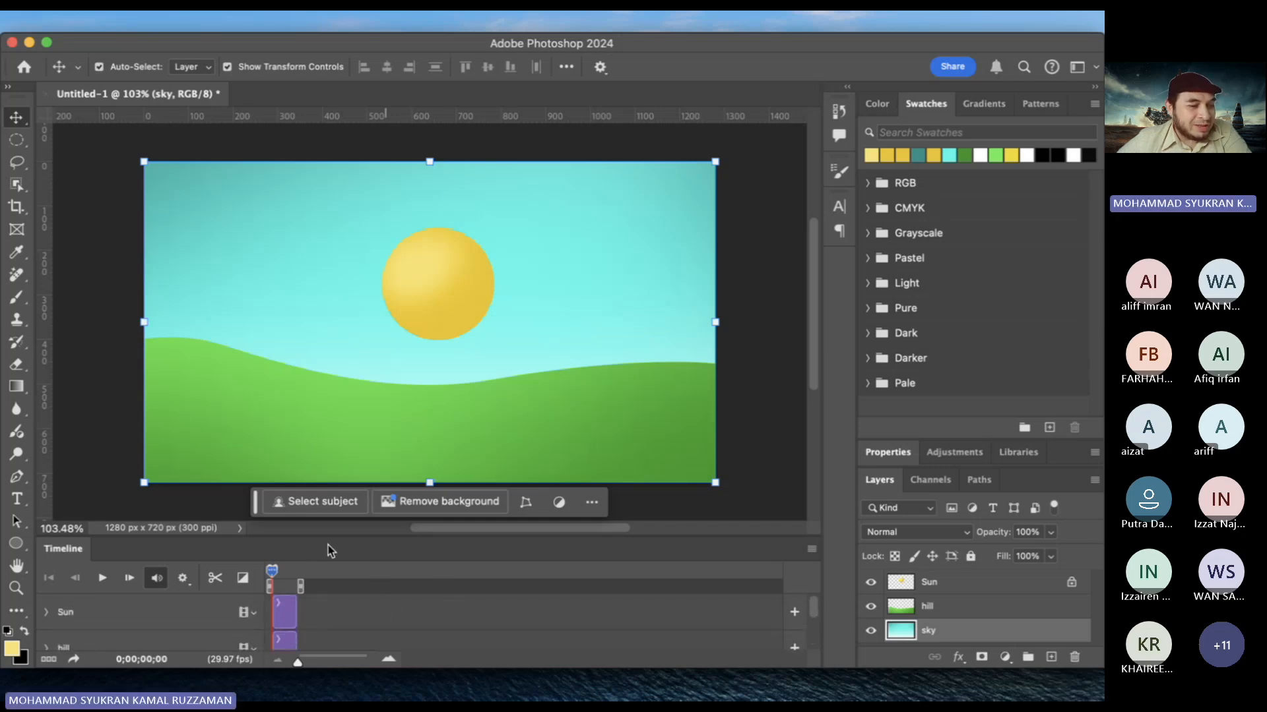
Enlarge the Timeline panel to show all the layer tracks and clear the layer selection
left_click(596, 20)
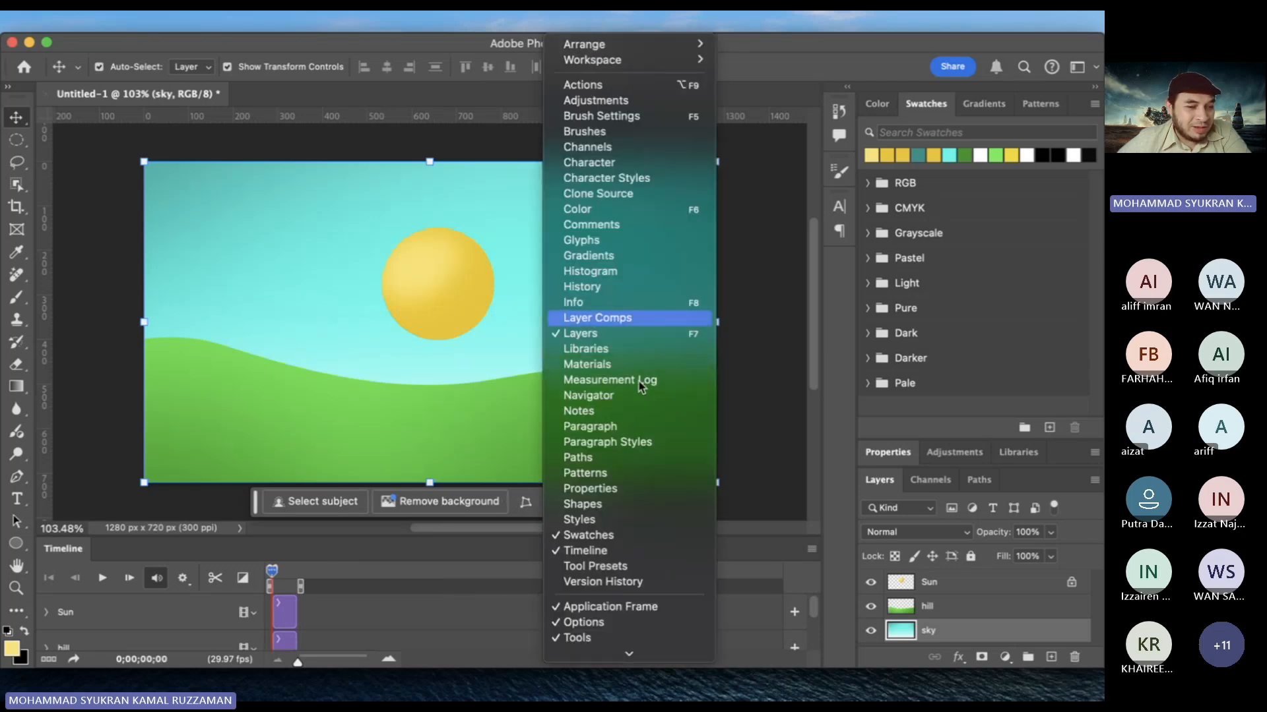
left_click(628, 535)
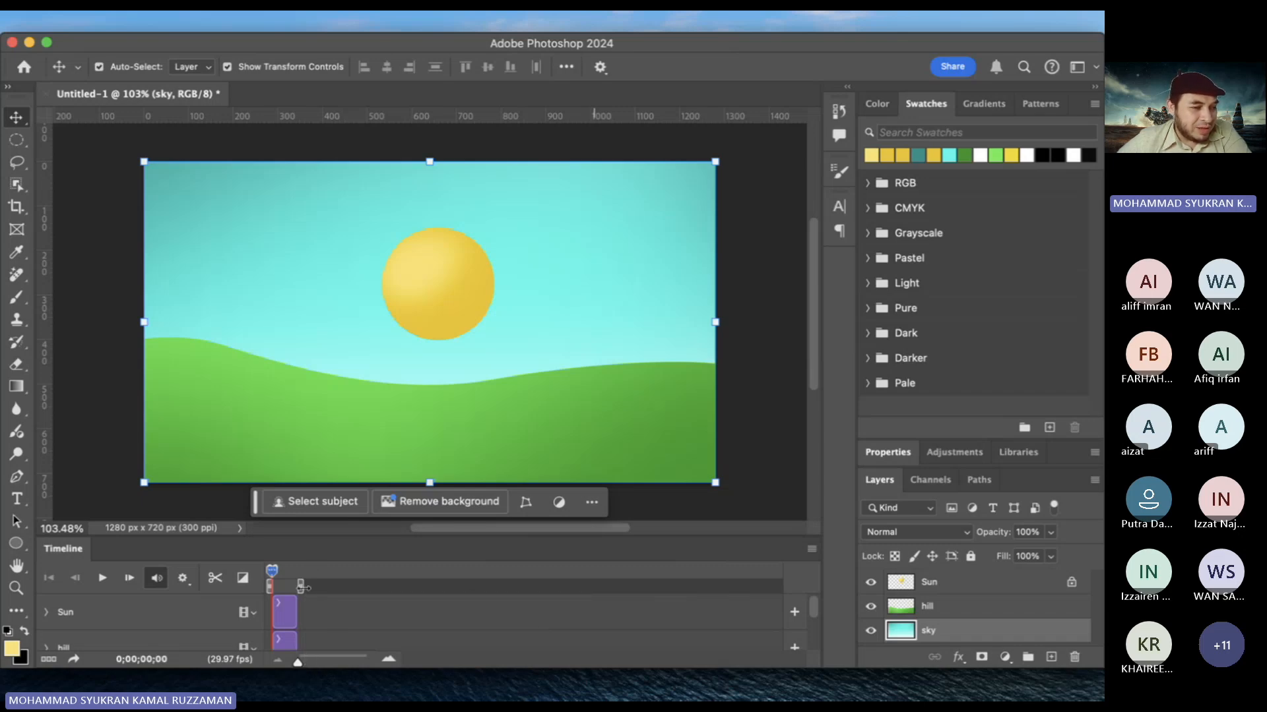
left_click(293, 618)
scroll(293, 620, "down", 2)
scroll(293, 620, "up", 2)
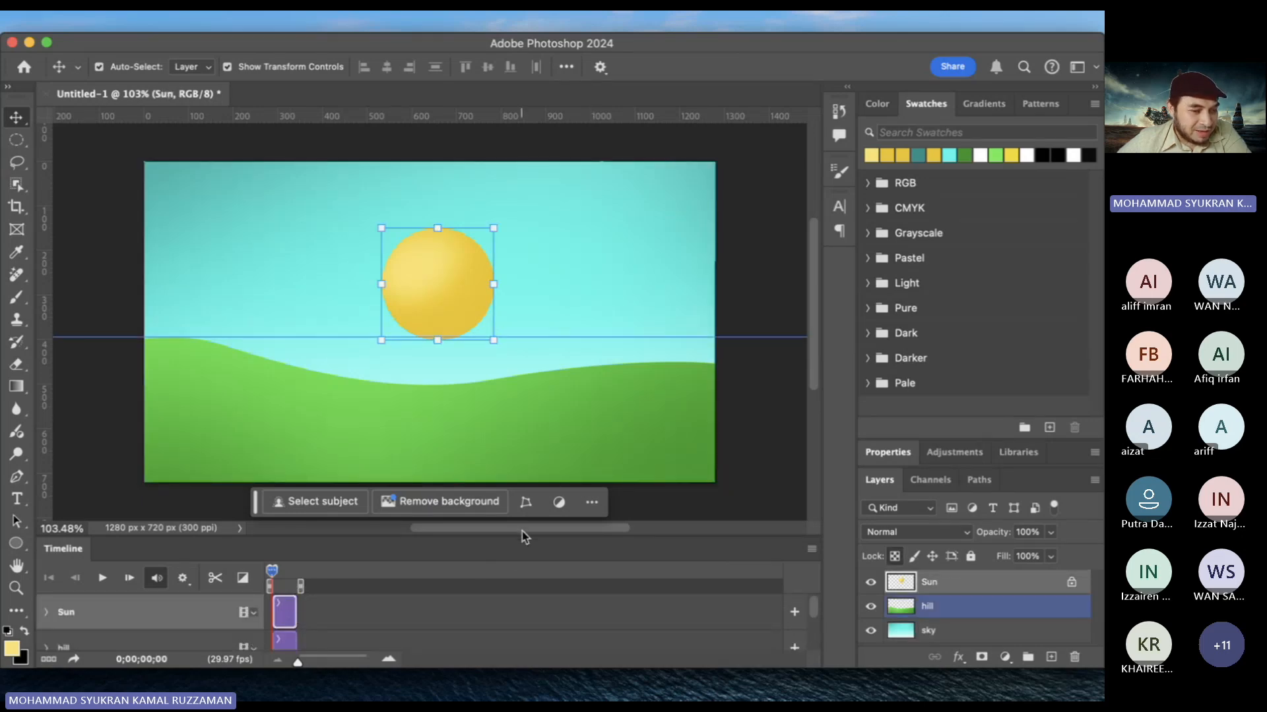
left_click_drag(671, 538, 658, 399)
left_click(588, 252)
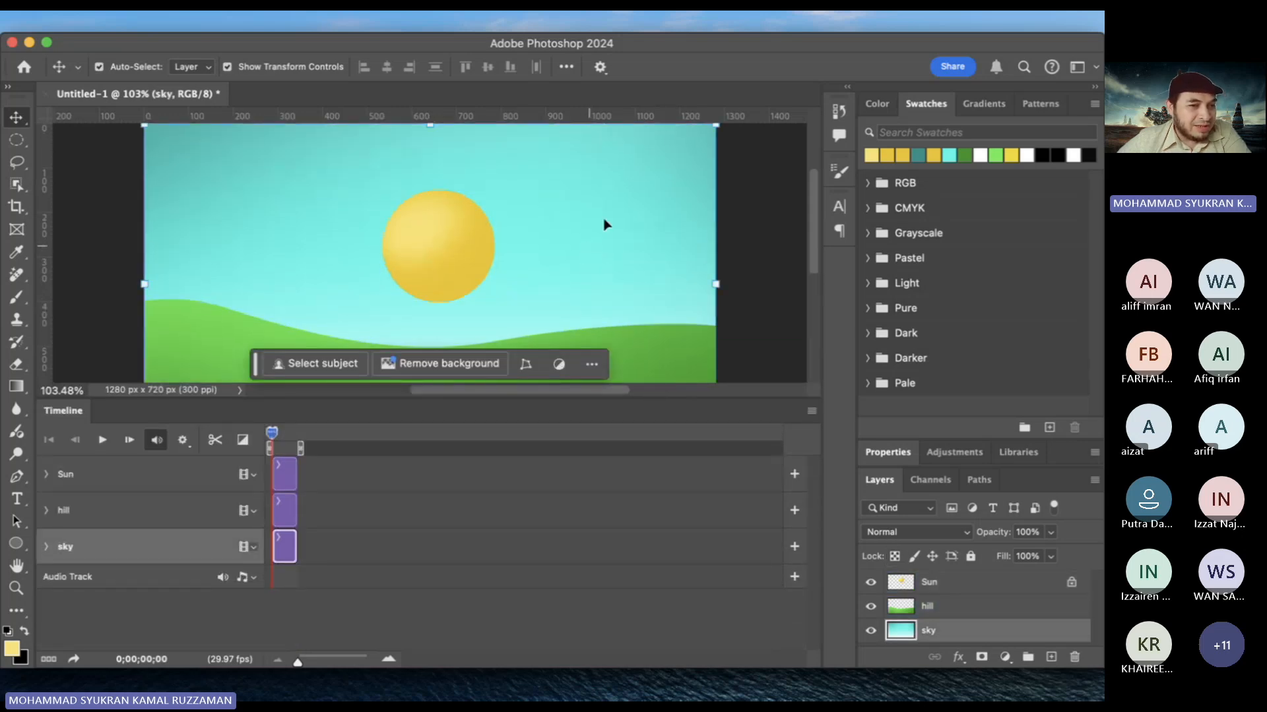
left_click(749, 209)
scroll(756, 217, "down", 5)
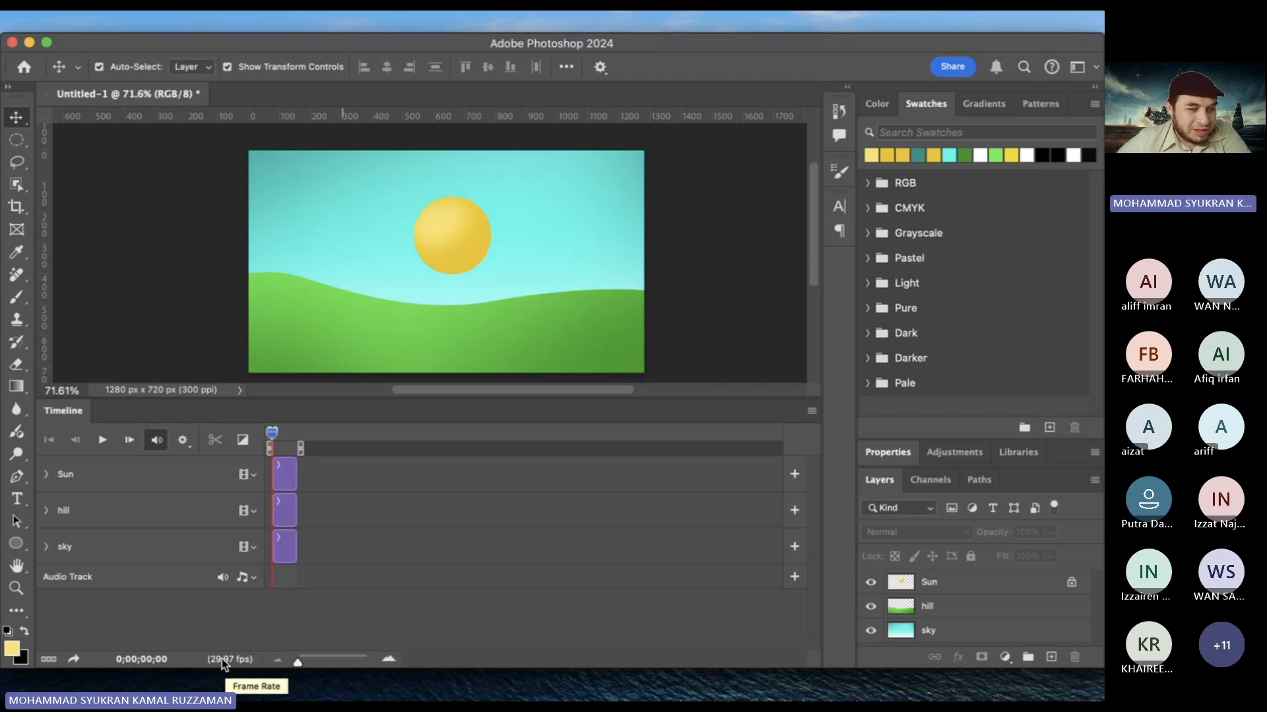
Set the timeline frame rate to 30 fps
left_click(812, 413)
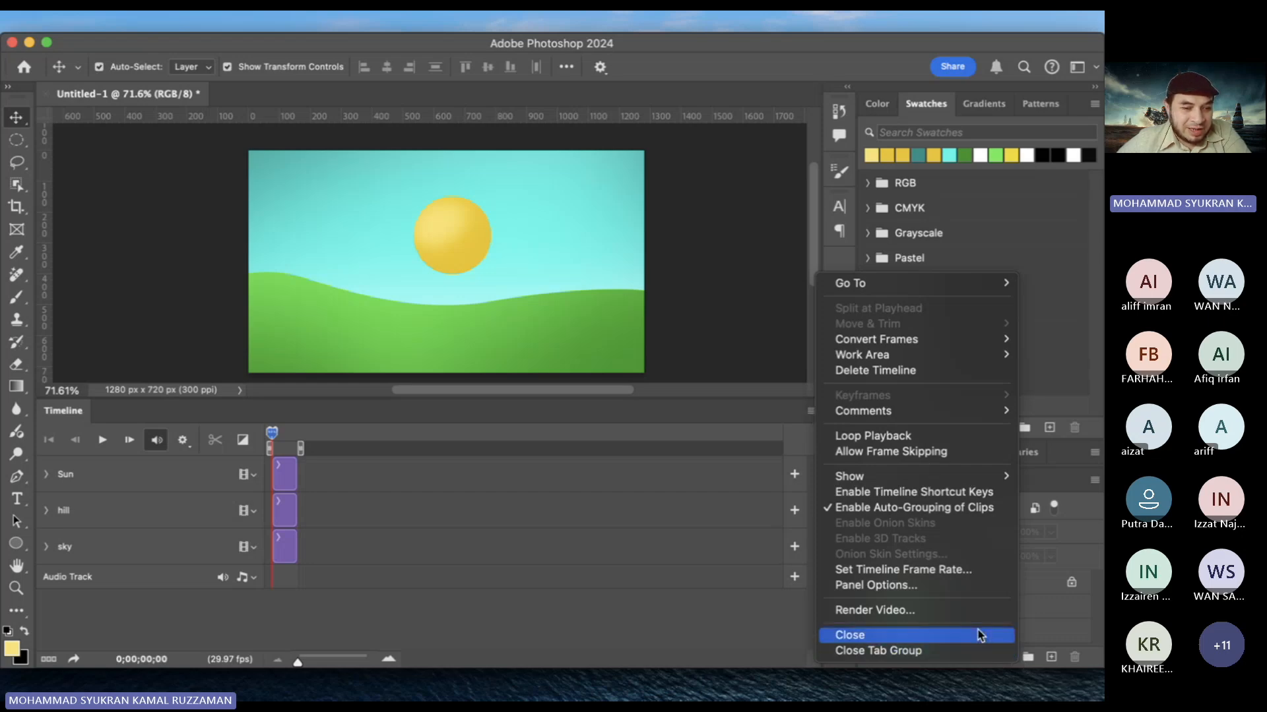
left_click(958, 571)
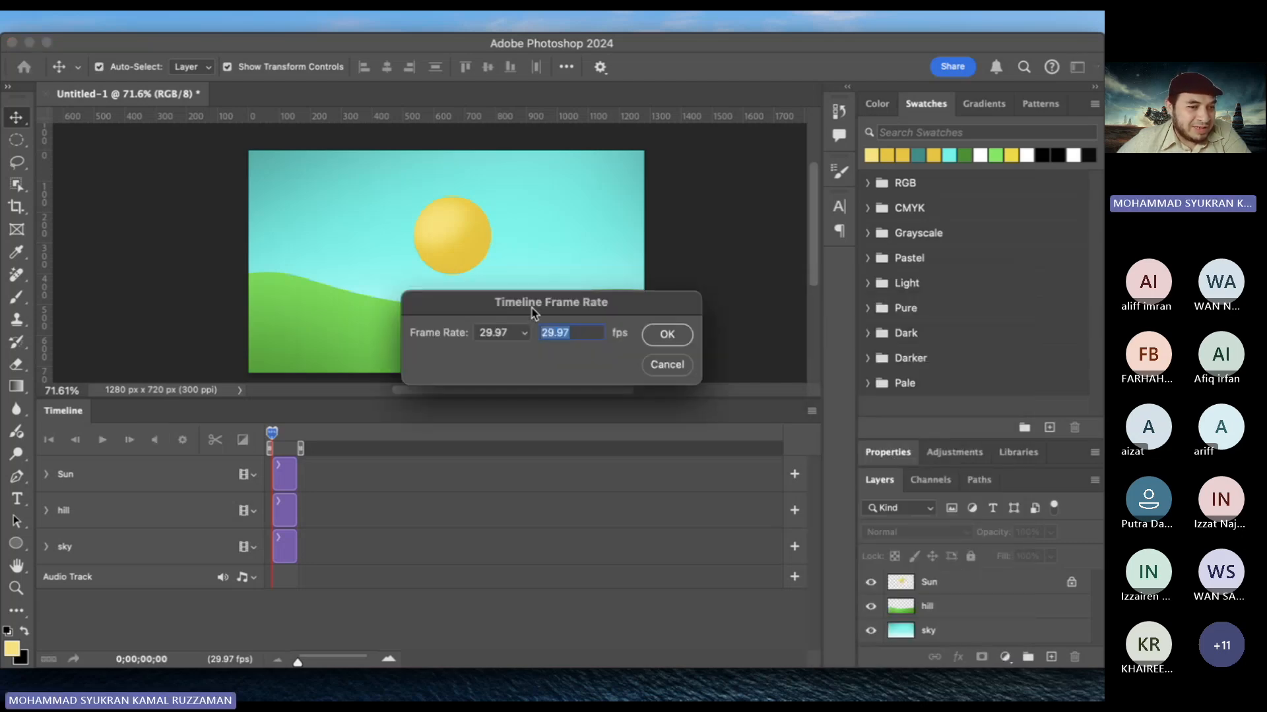
left_click(523, 333)
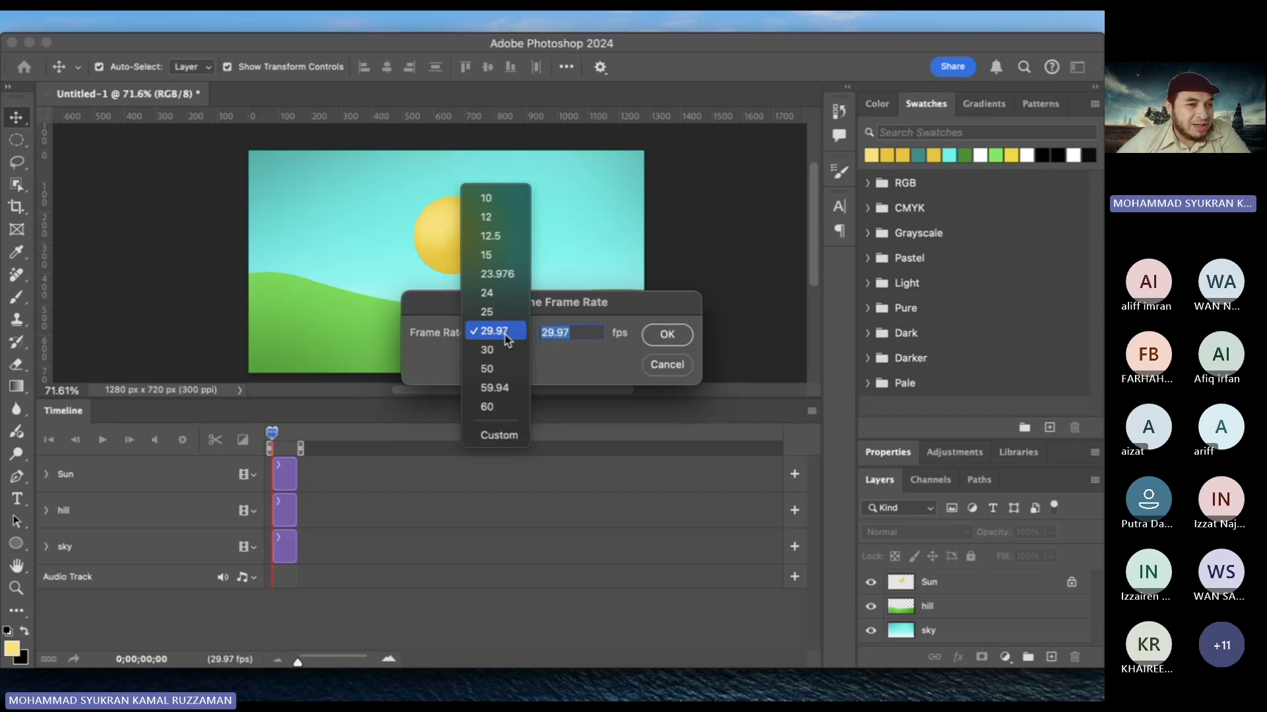
left_click(510, 298)
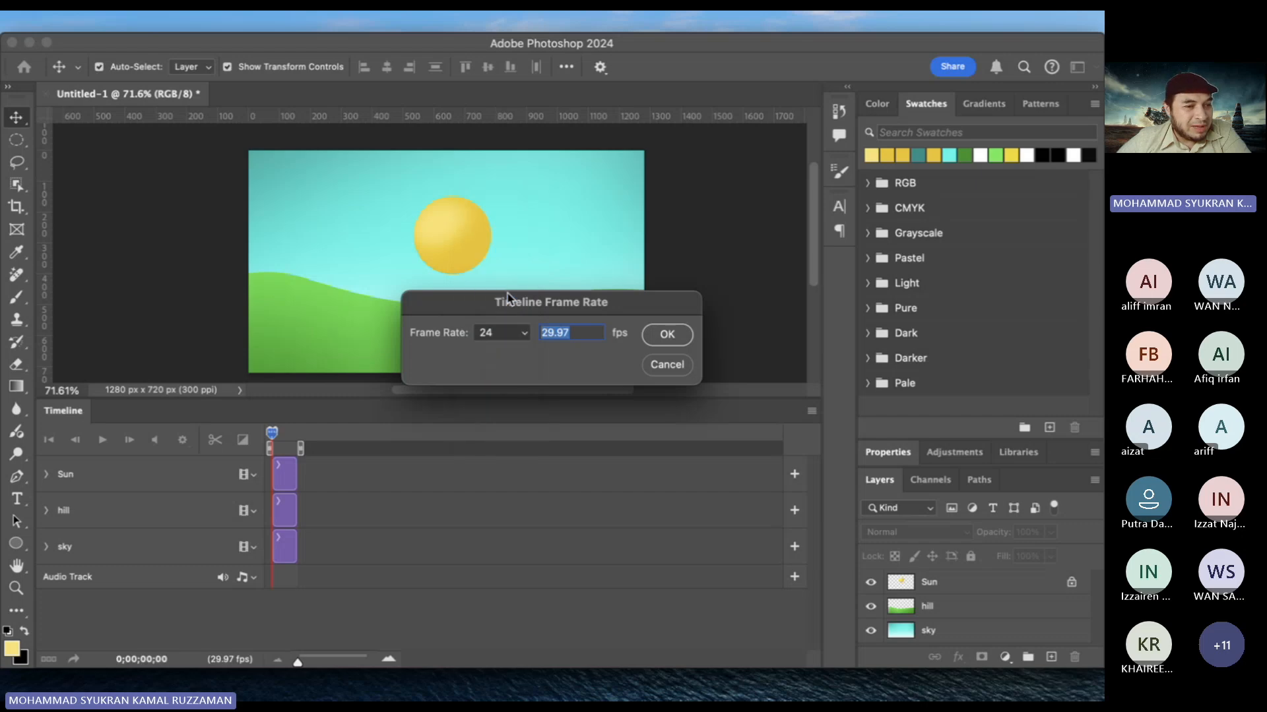
left_click(525, 337)
left_click(520, 350)
left_click(525, 336)
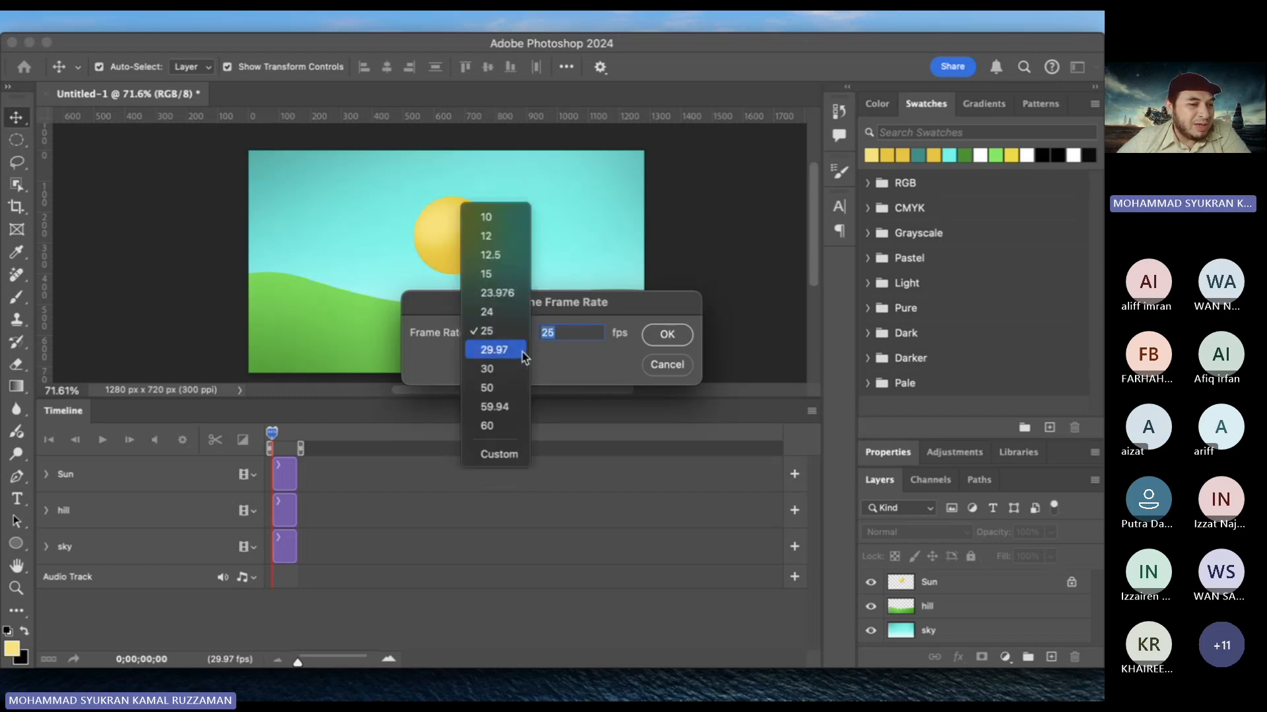
left_click(521, 351)
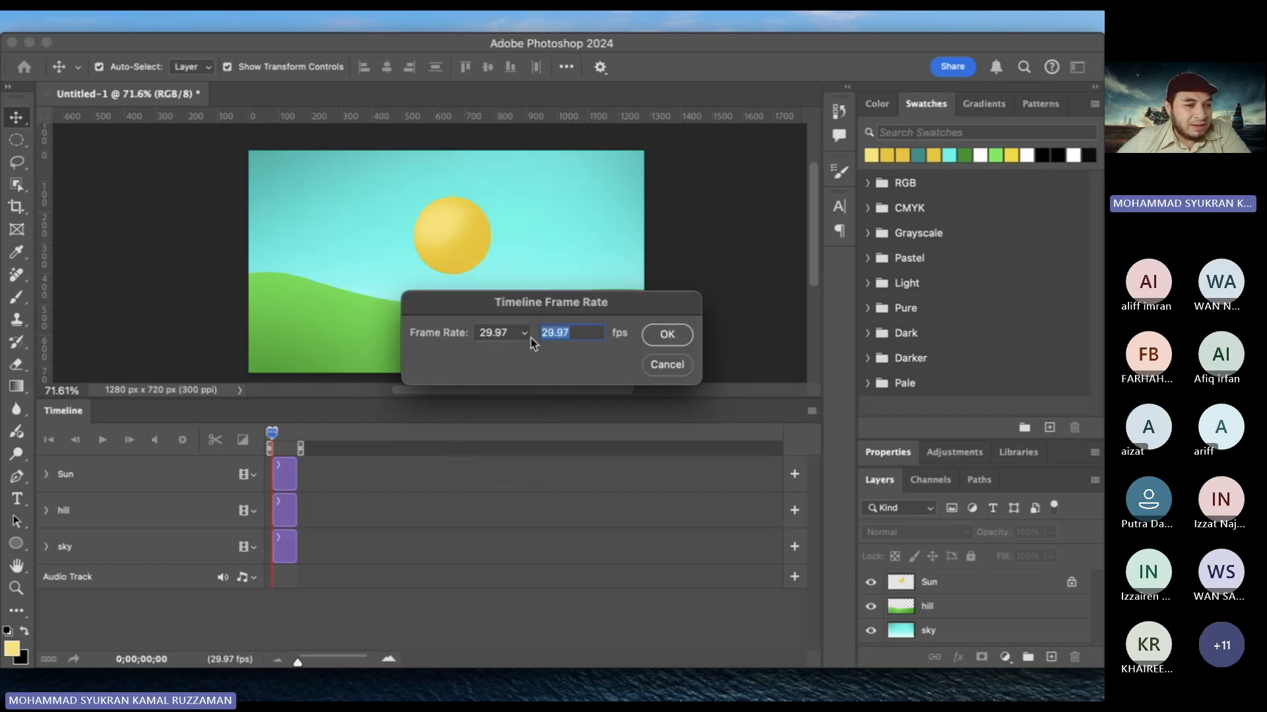
left_click(530, 339)
left_click(526, 349)
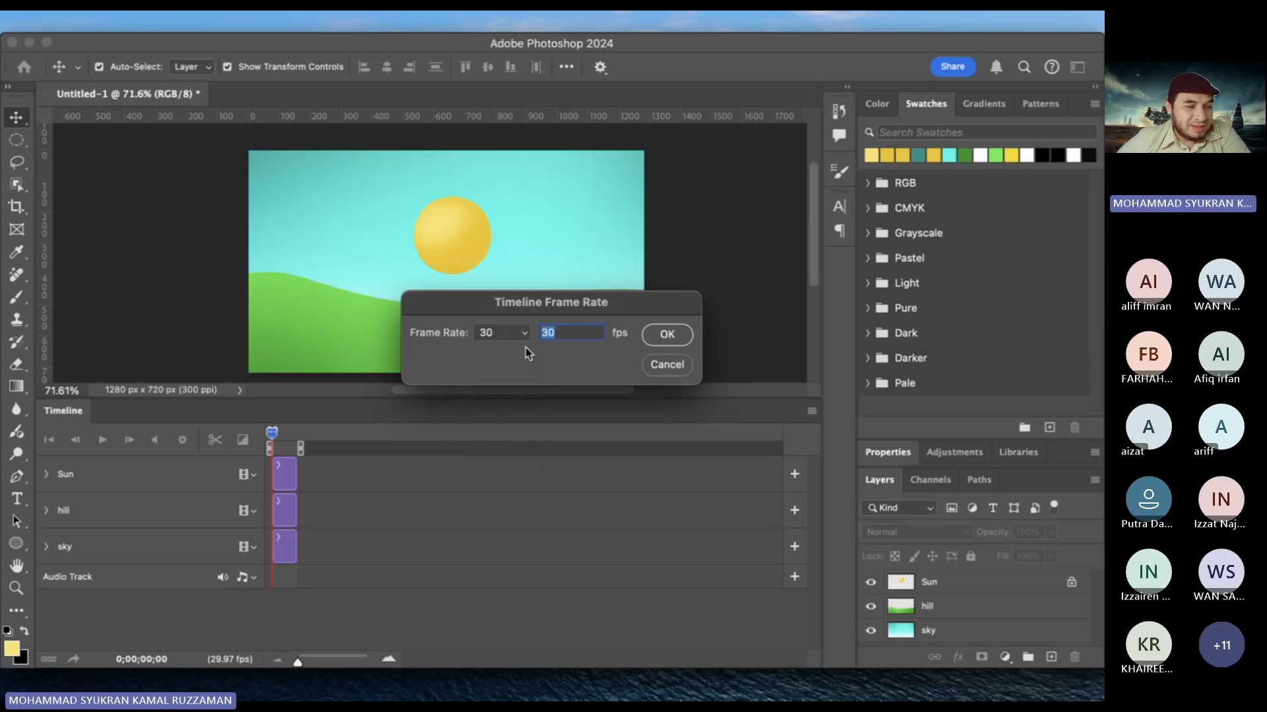
left_click(668, 335)
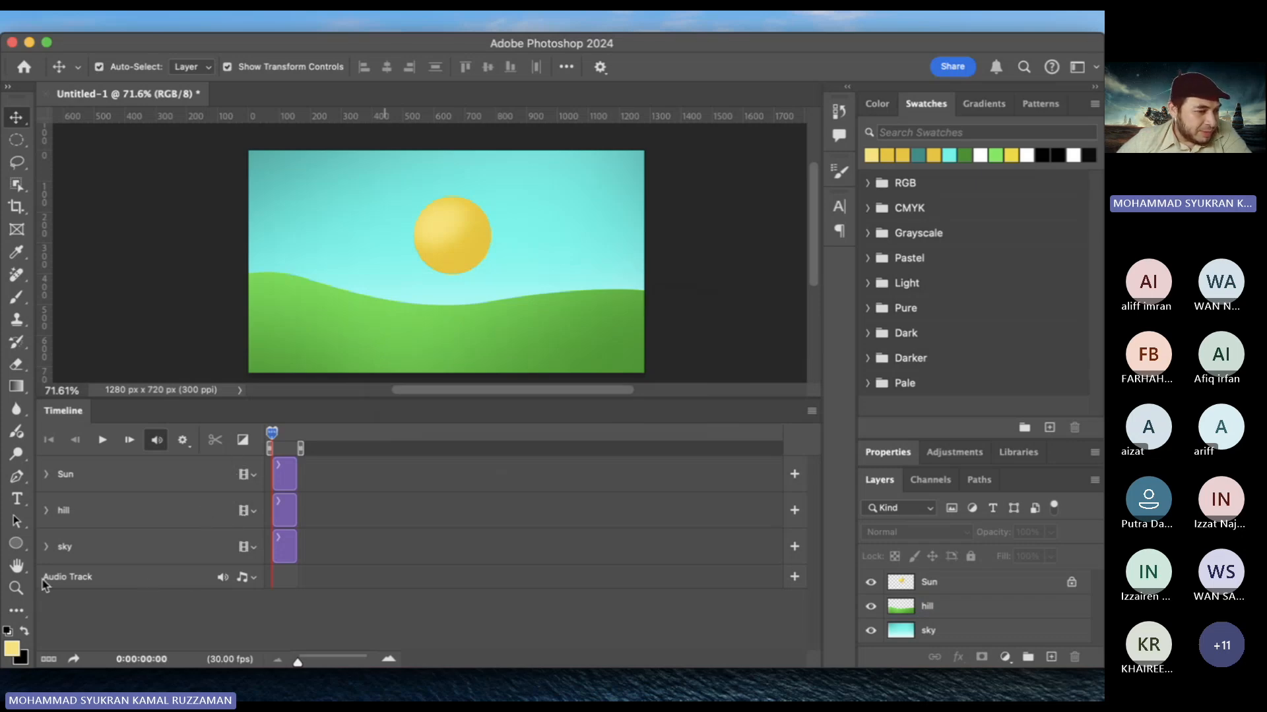
Move the Sun layer beneath the hill layer so it sits between the hill and the sky
left_click(63, 551)
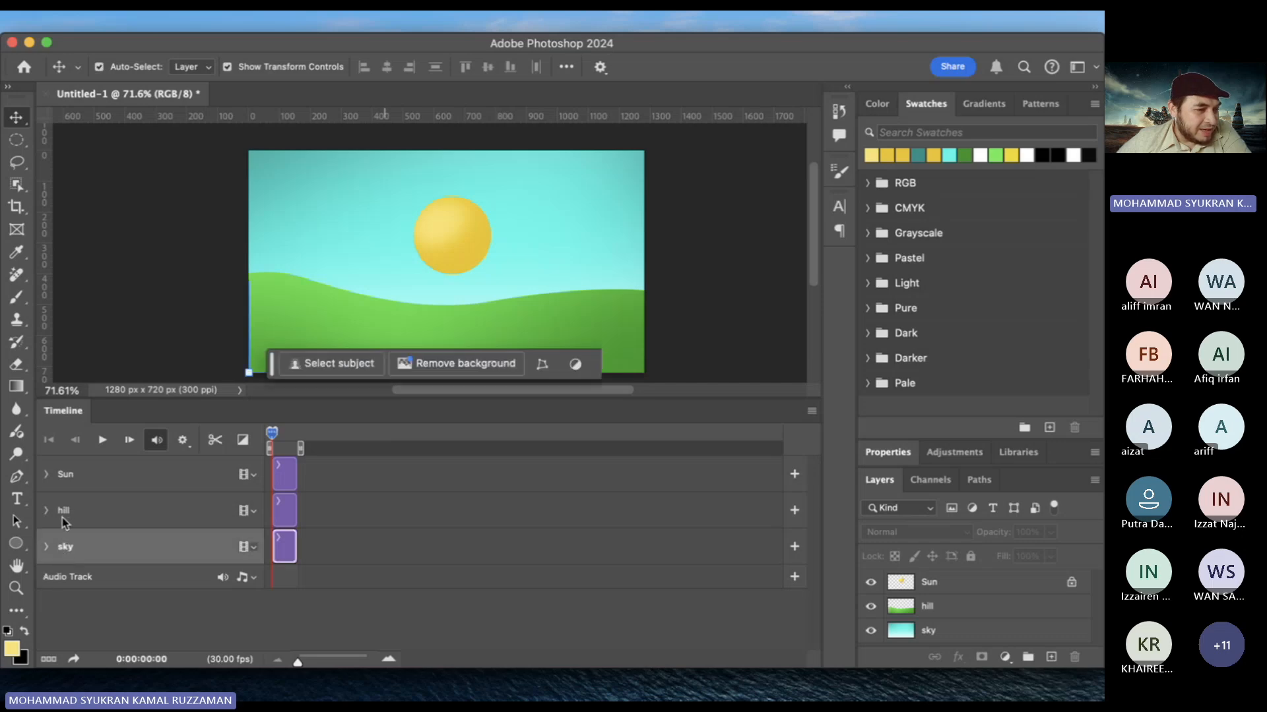
left_click(63, 513)
left_click(65, 482)
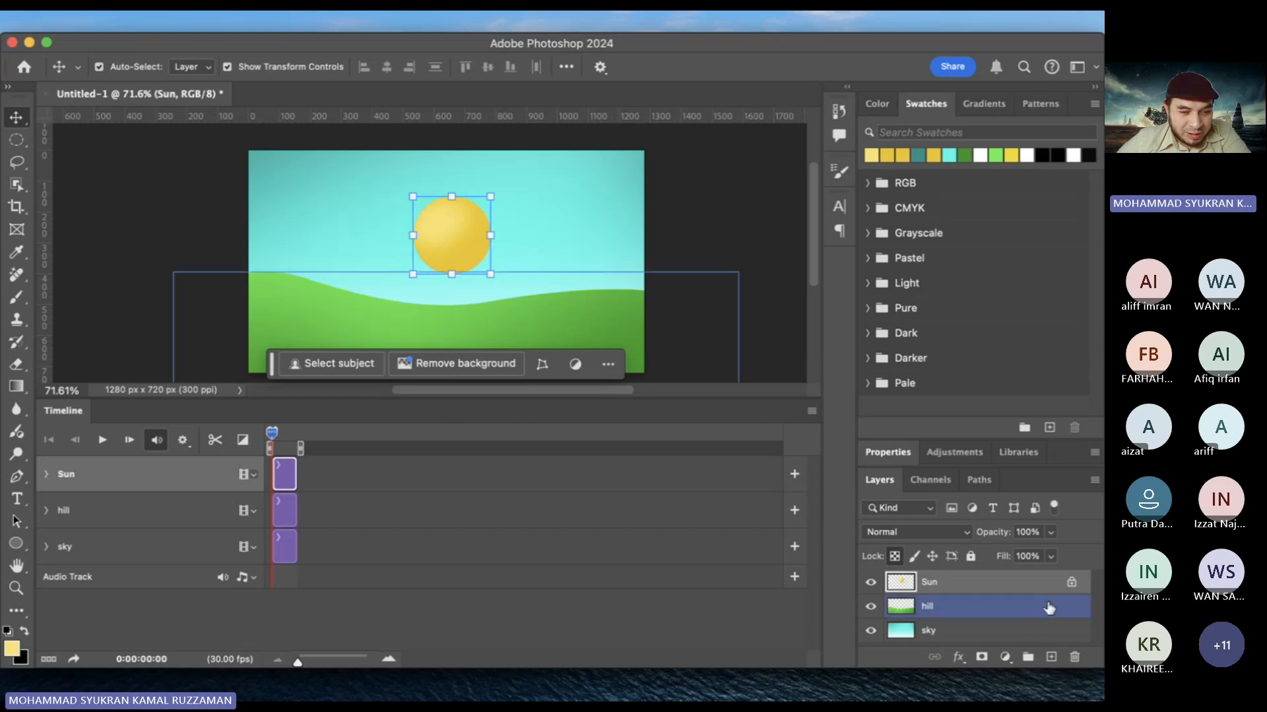
left_click_drag(1014, 590, 1018, 617)
Move the sun down on the canvas until it is completely hidden behind the hill
left_click_drag(445, 251, 449, 300)
mouse_move(1027, 604)
left_mouse_down()
mouse_move(1031, 584)
mouse_move(1023, 616)
left_mouse_up()
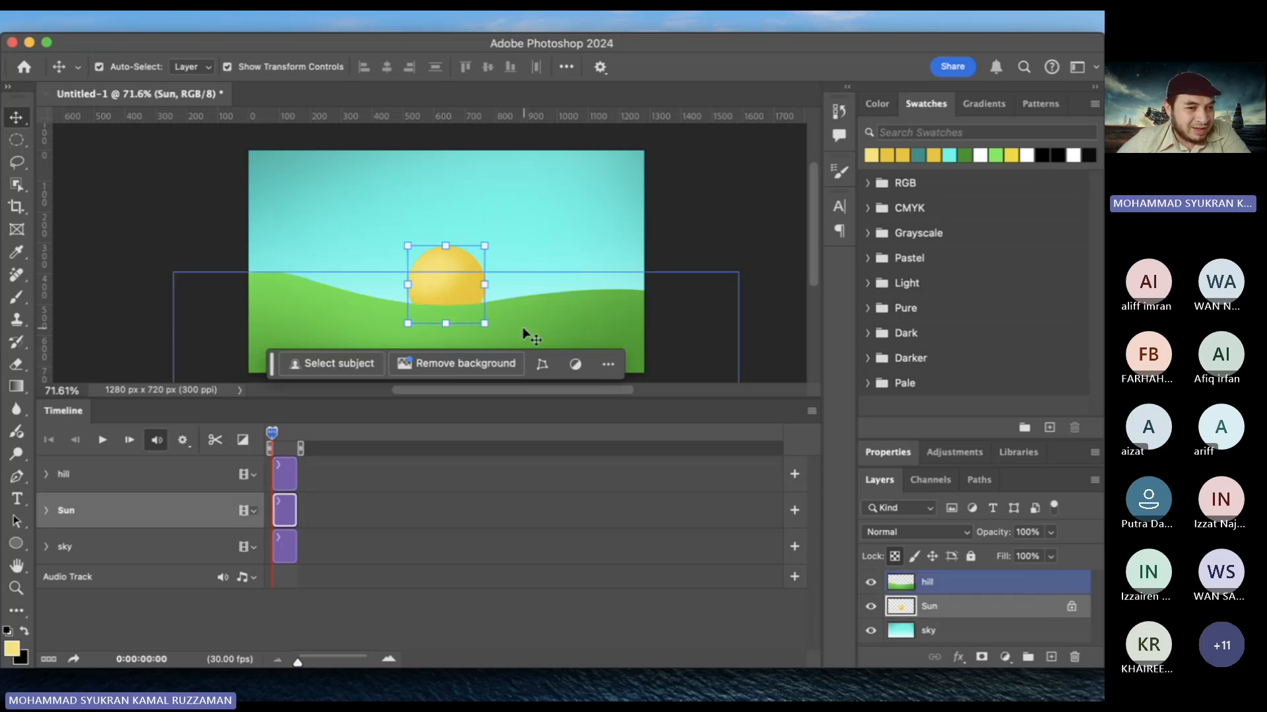
left_click_drag(441, 275, 456, 256)
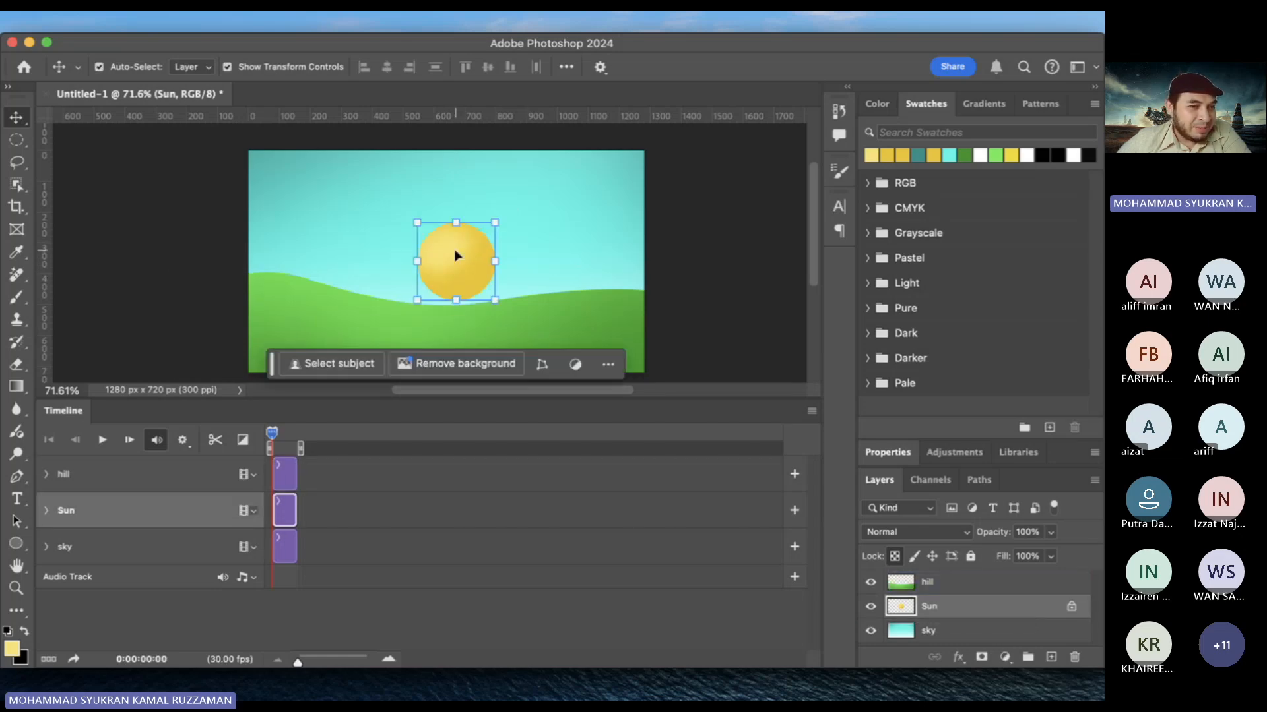
left_click_drag(461, 250, 422, 368)
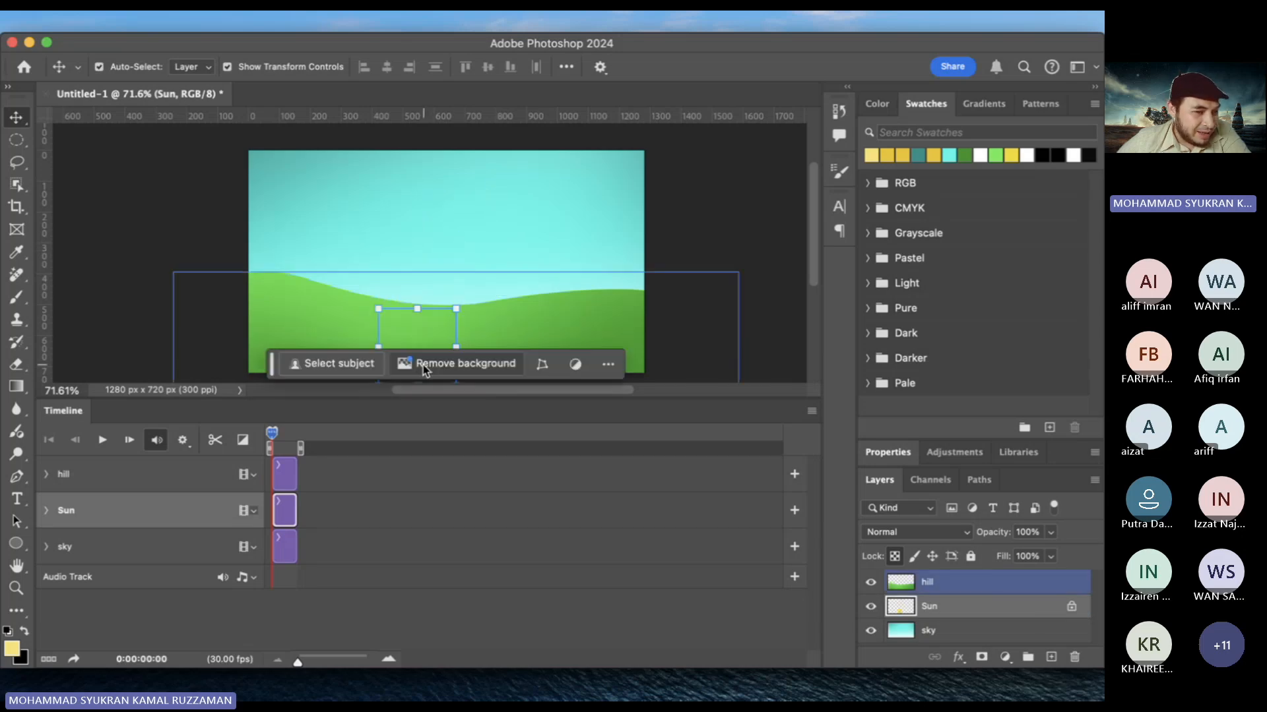
Extend the sky clip on the timeline to a duration of about 20 seconds
left_click(285, 553)
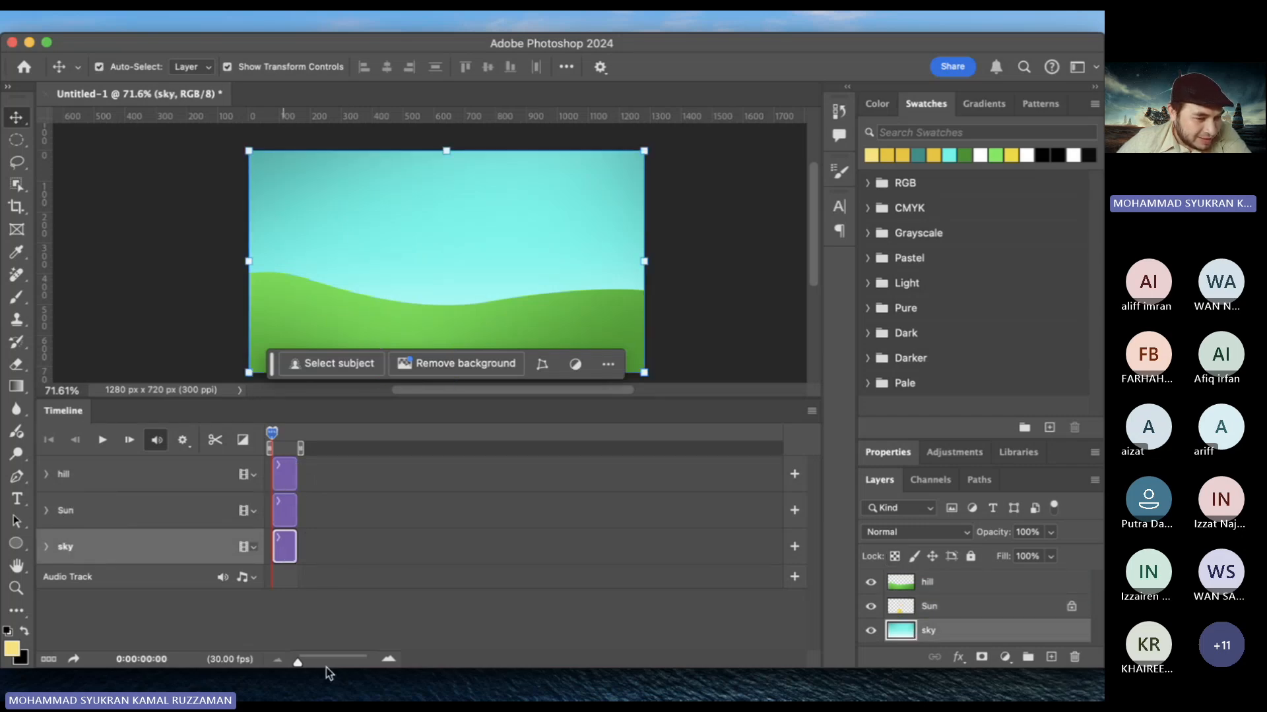
left_click_drag(298, 661, 320, 661)
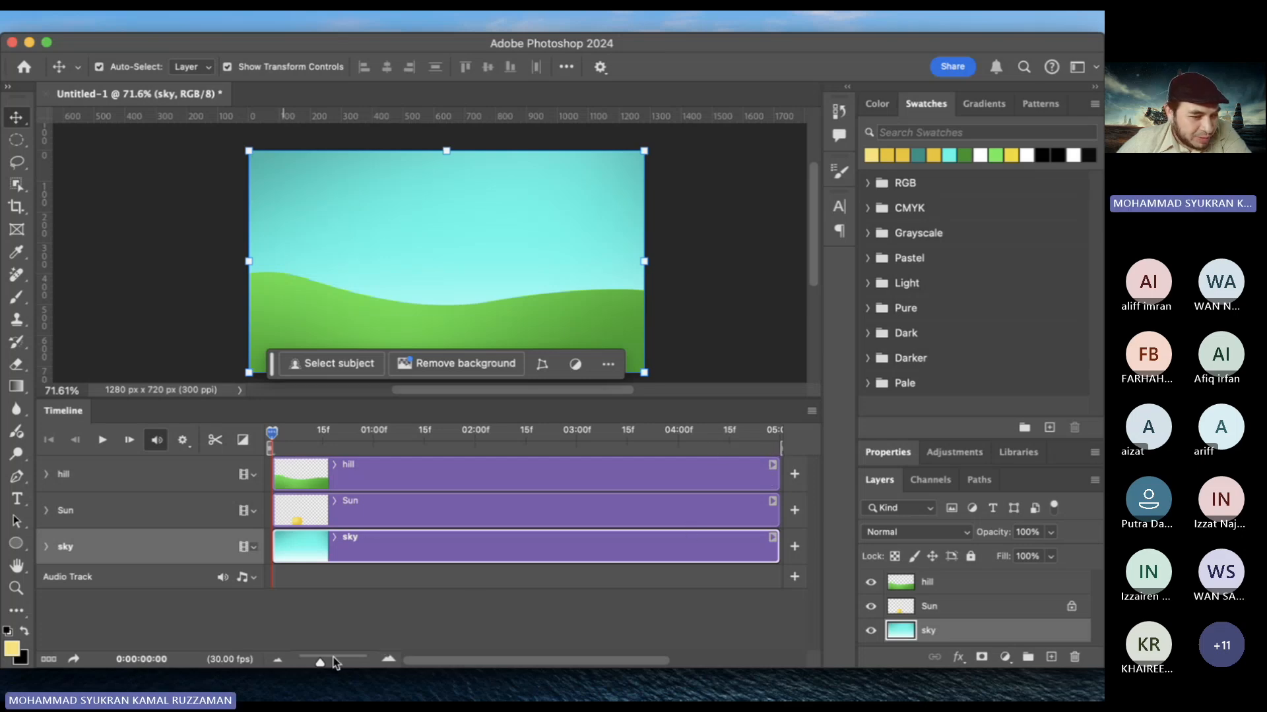
left_click_drag(320, 663, 303, 664)
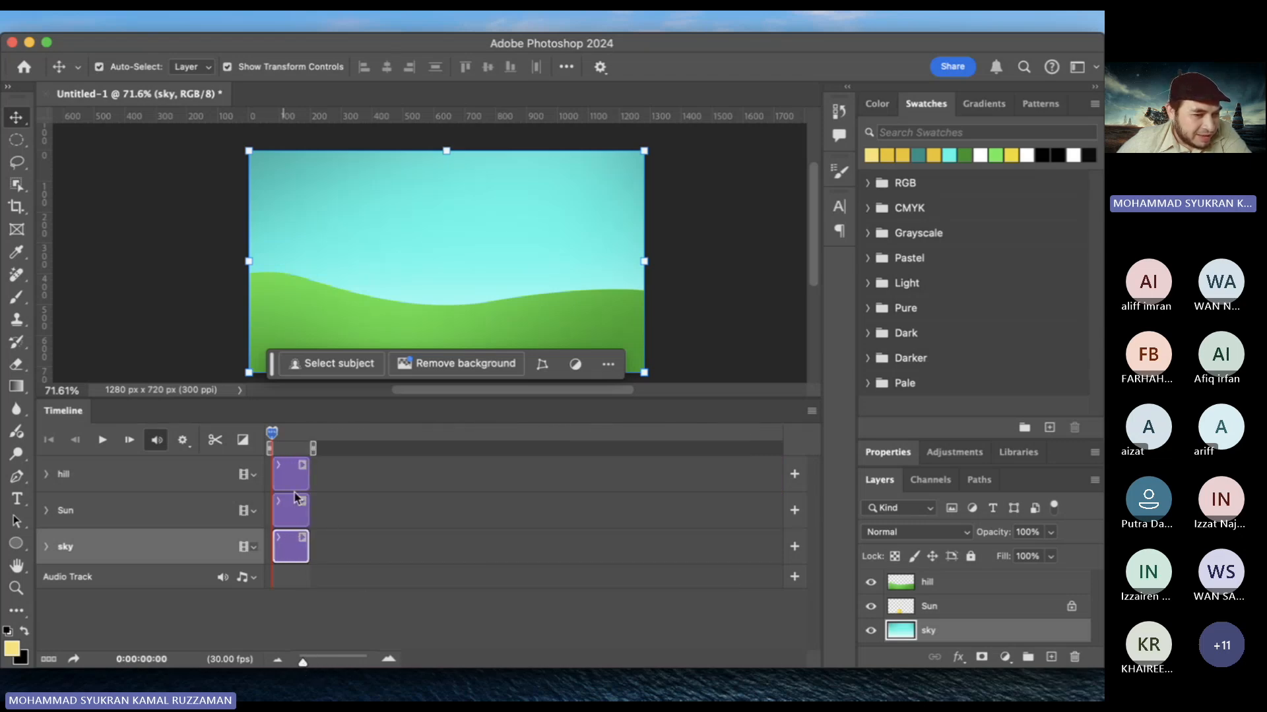
left_click(333, 472)
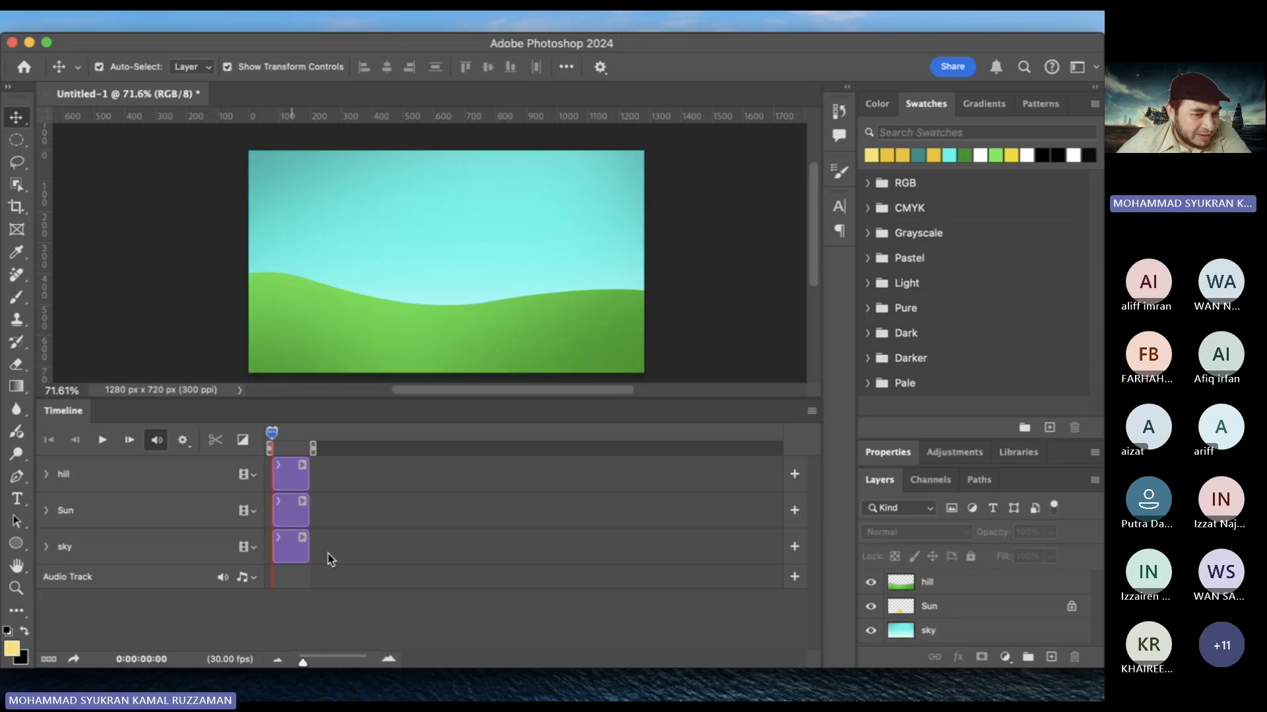
left_click(304, 550)
left_click_drag(307, 548, 569, 575)
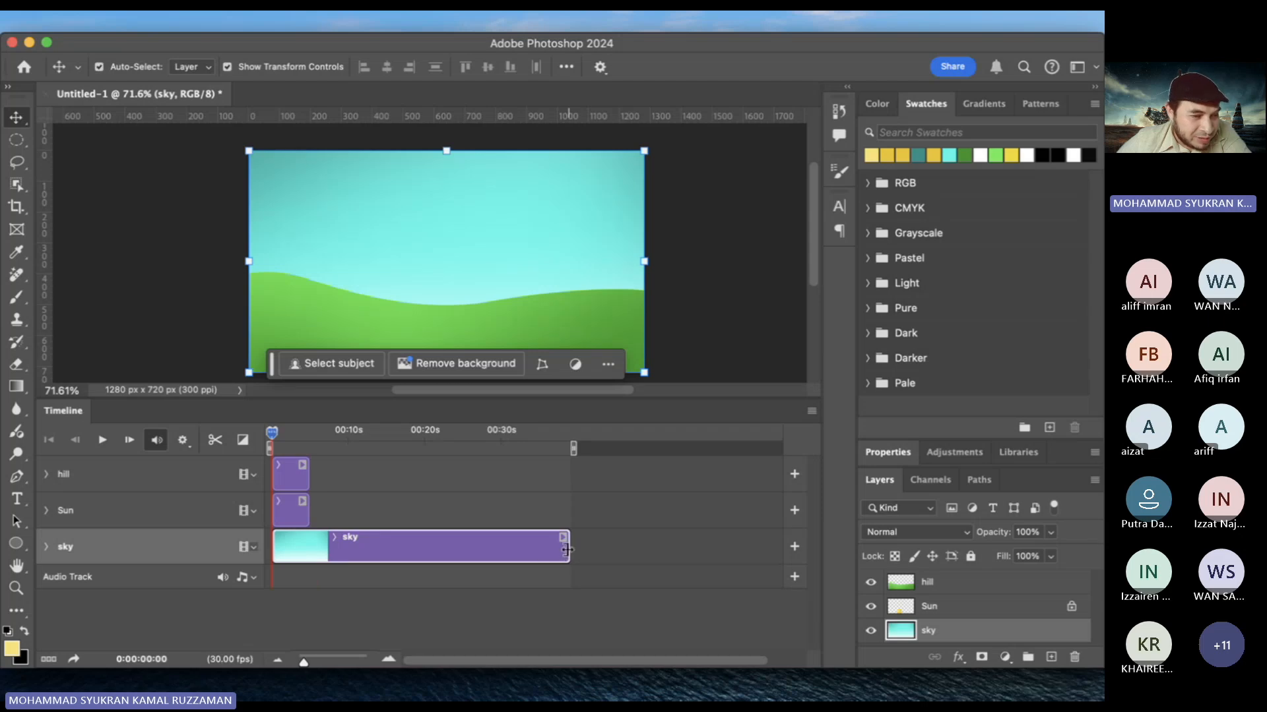
left_click_drag(564, 546, 419, 542)
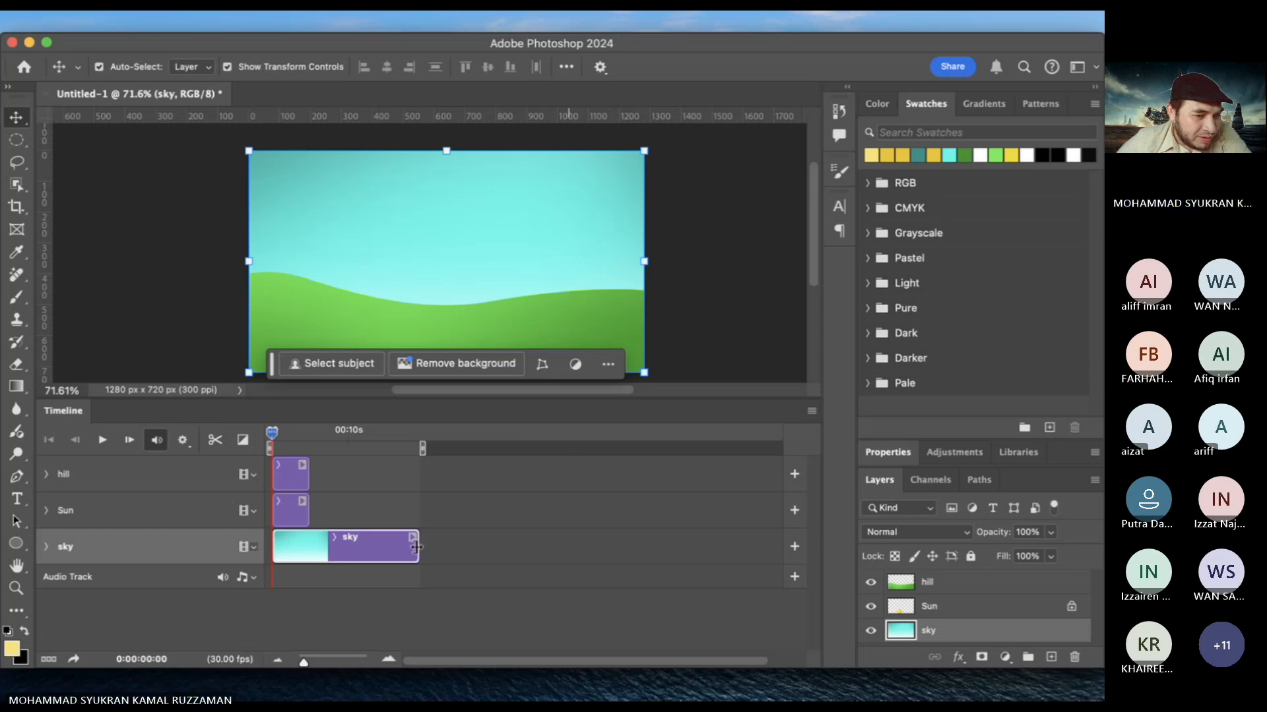
left_click_drag(417, 548, 471, 553)
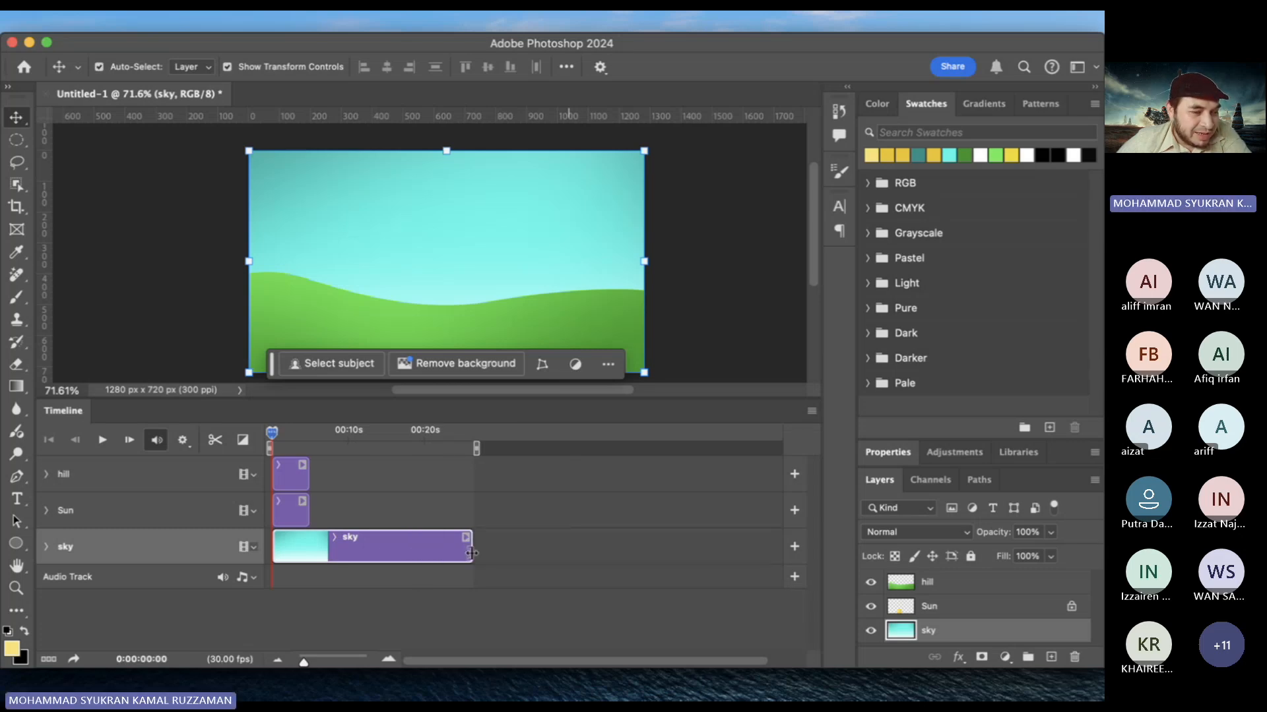
right_click(426, 552)
left_click(426, 552)
left_click_drag(468, 553, 422, 549)
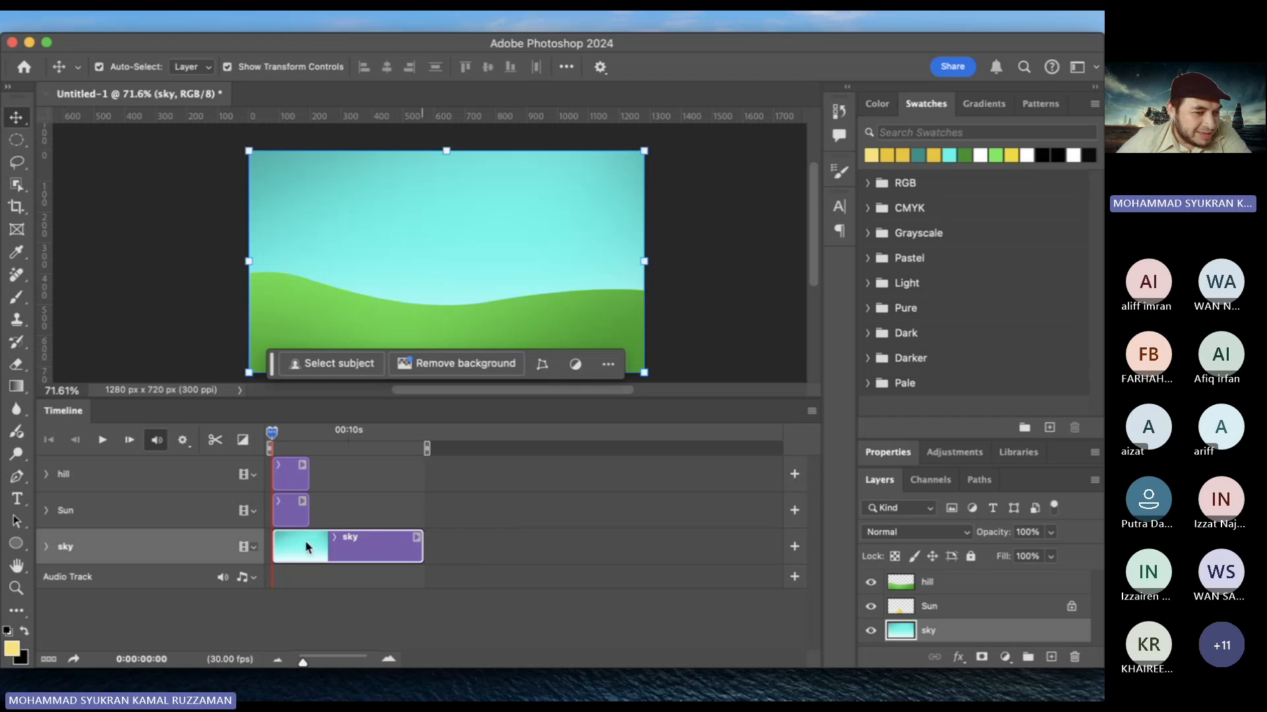
Extend the Sun and hill clips to about 20 seconds to match the end of the sky clip
left_click(276, 439)
mouse_move(276, 440)
left_mouse_down()
mouse_move(374, 435)
mouse_move(274, 441)
left_mouse_up()
left_click(303, 502)
left_click(303, 519)
left_click_drag(307, 519, 427, 520)
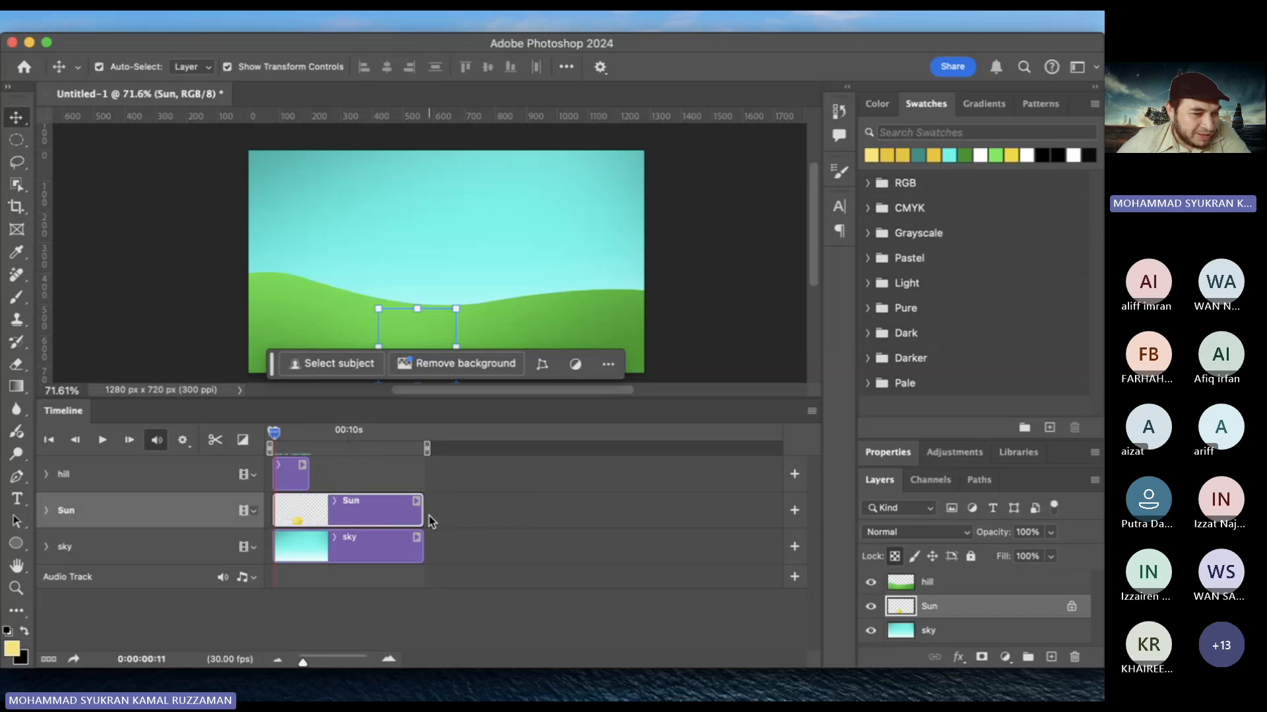
left_click(297, 480)
left_click_drag(308, 475, 420, 477)
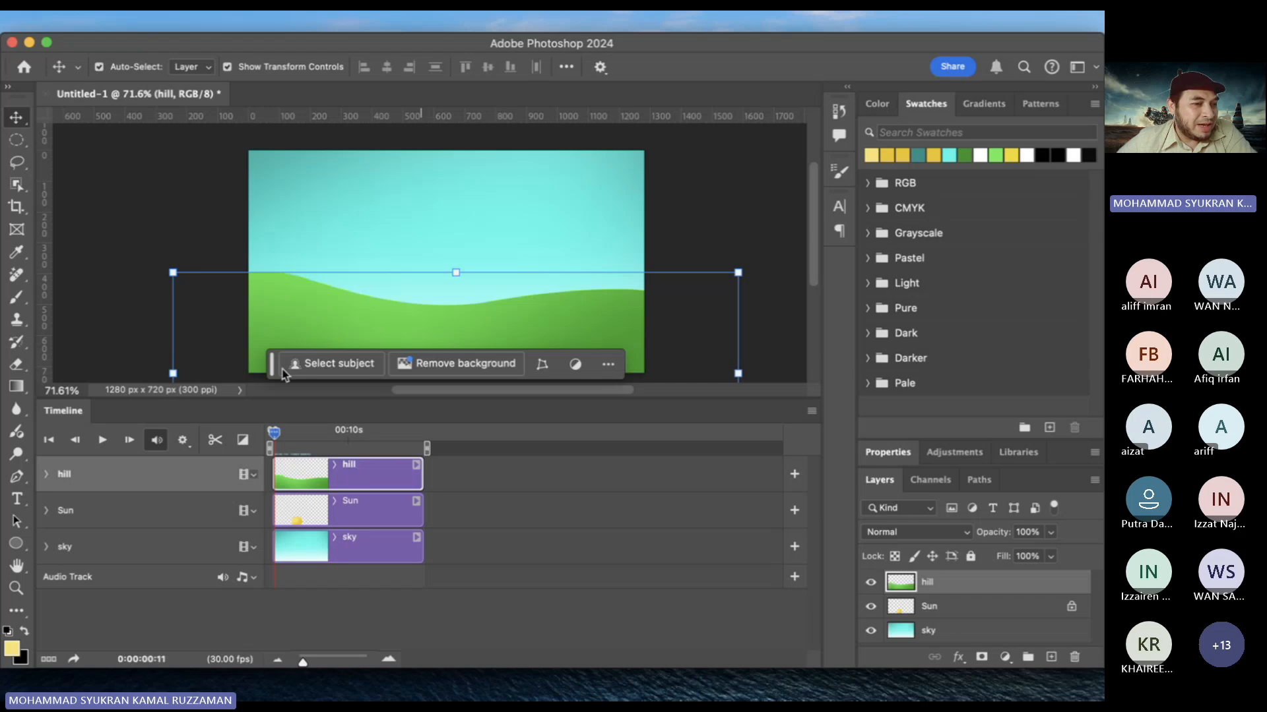
Select the Sun clip and return the playhead to the beginning of the timeline
left_click(148, 306)
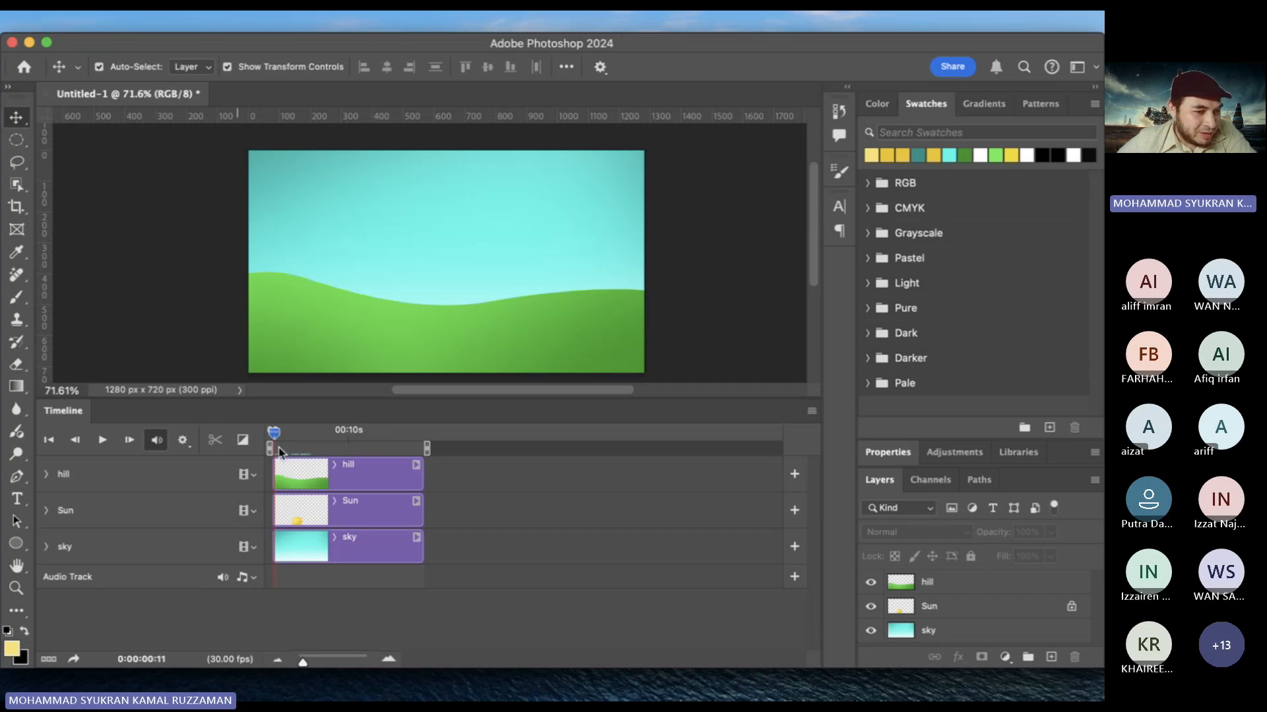
left_click(317, 512)
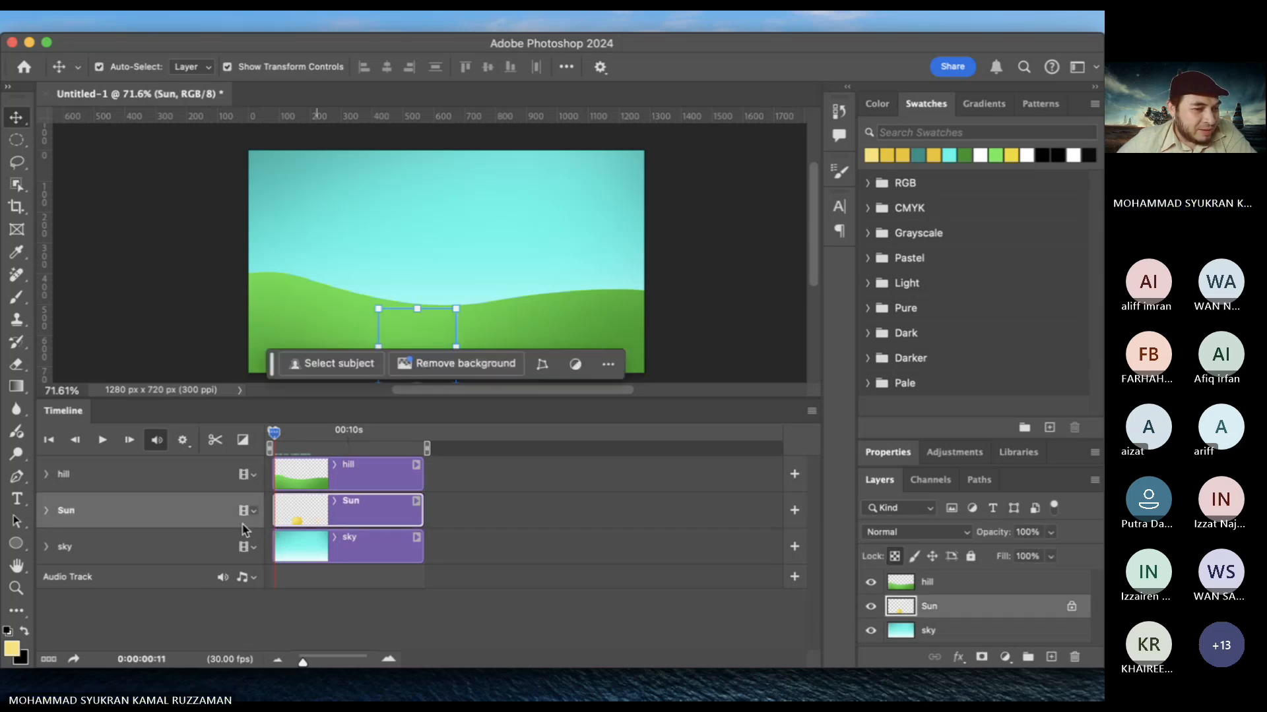
mouse_move(274, 433)
left_mouse_down()
mouse_move(372, 434)
mouse_move(258, 443)
left_mouse_up()
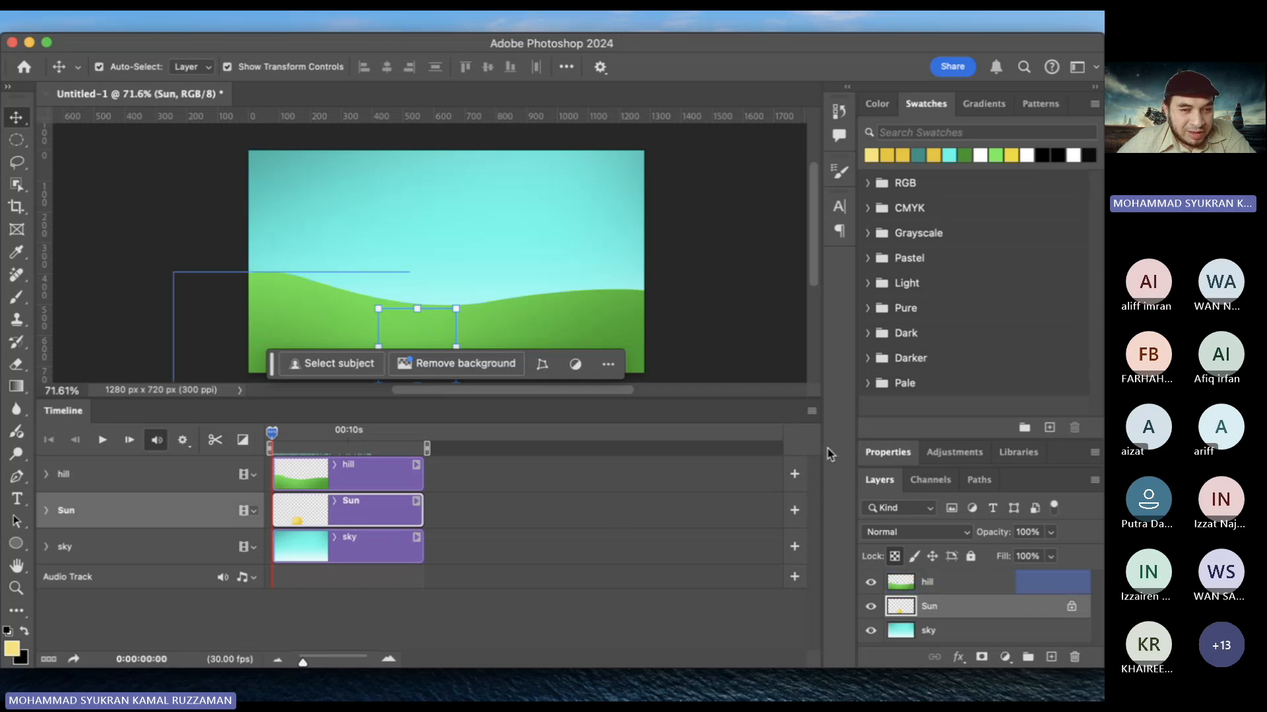
Set the timeline thumbnails to the smallest preview image and reduce the height of the Timeline panel
left_click(812, 412)
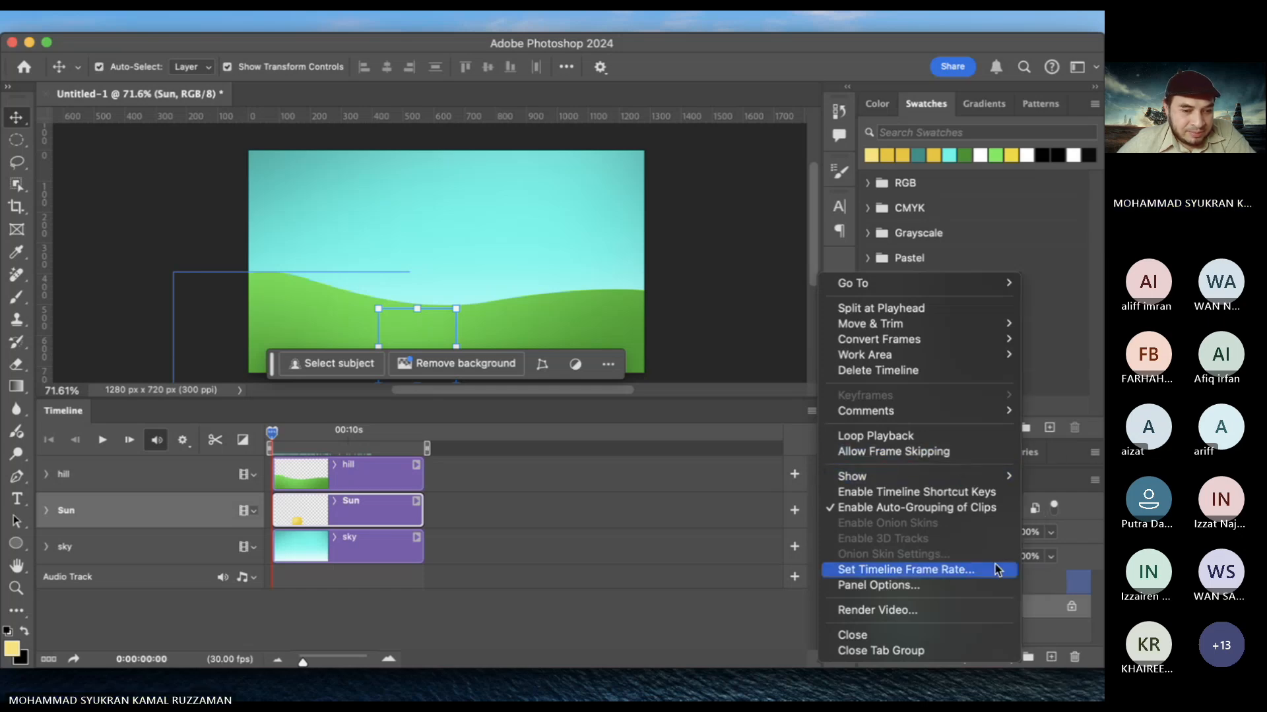
left_click(987, 591)
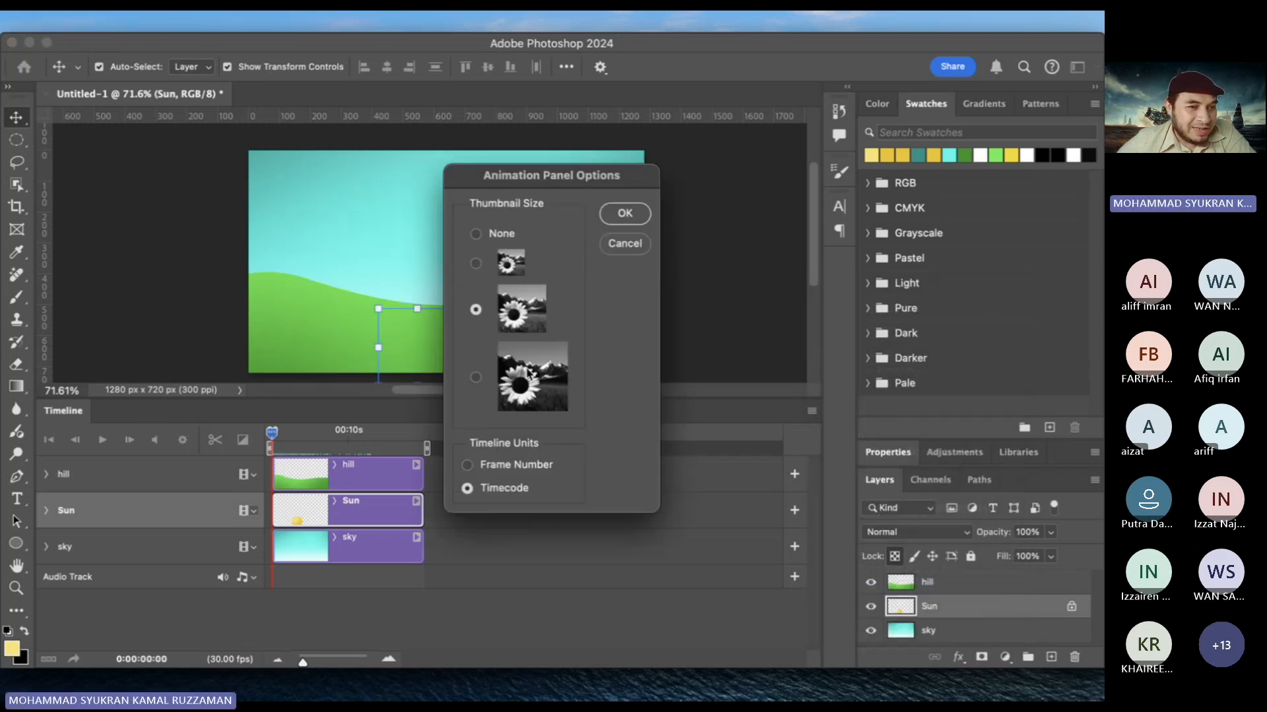
left_click(476, 265)
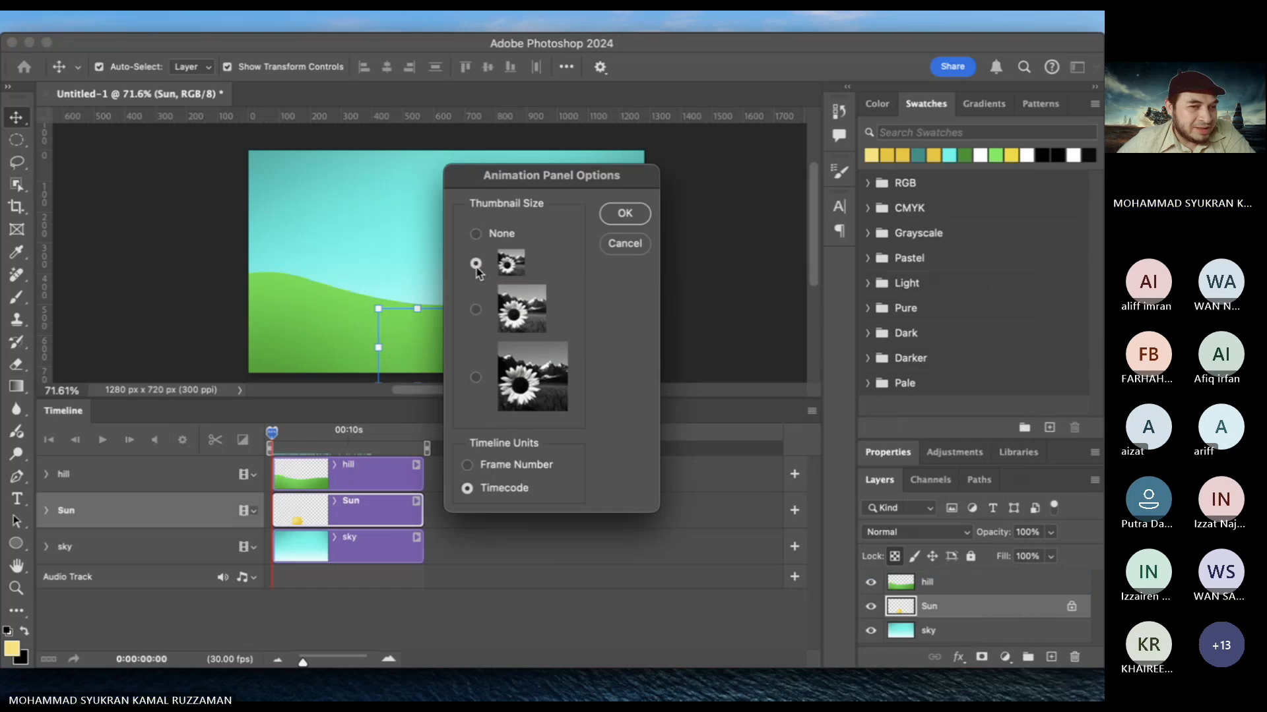
left_click(475, 234)
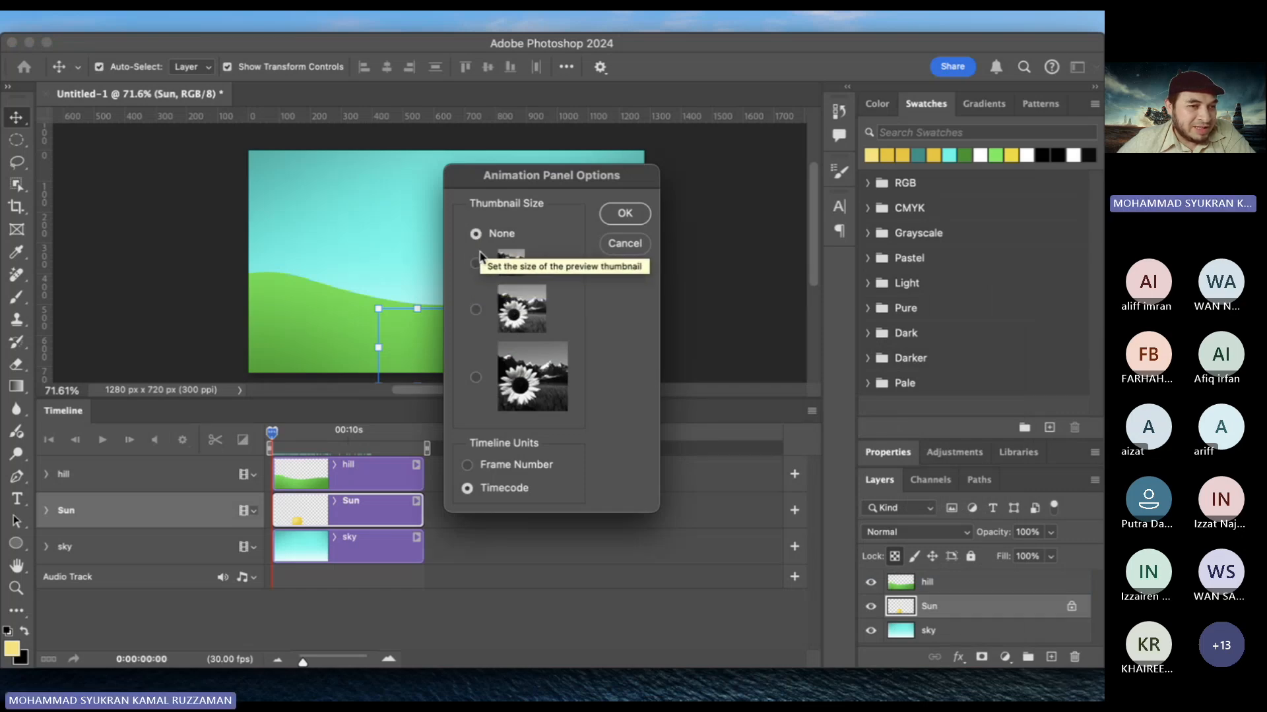
left_click(625, 214)
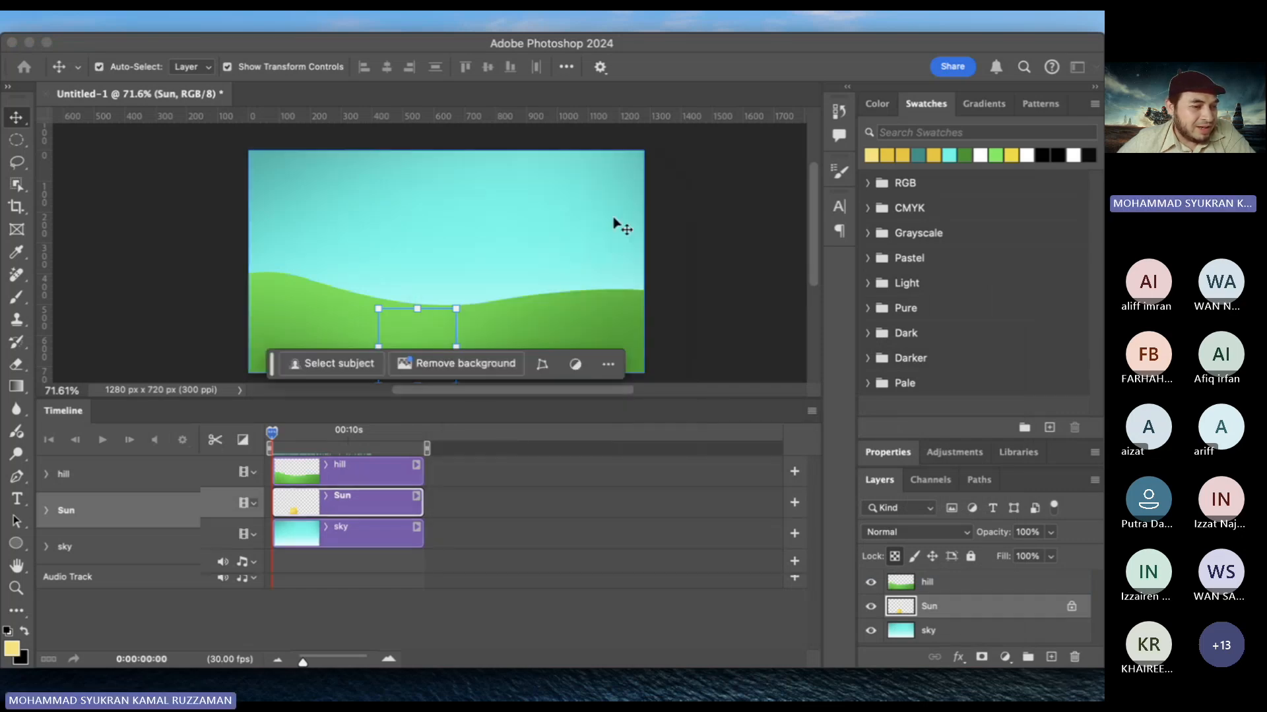
left_click(613, 224)
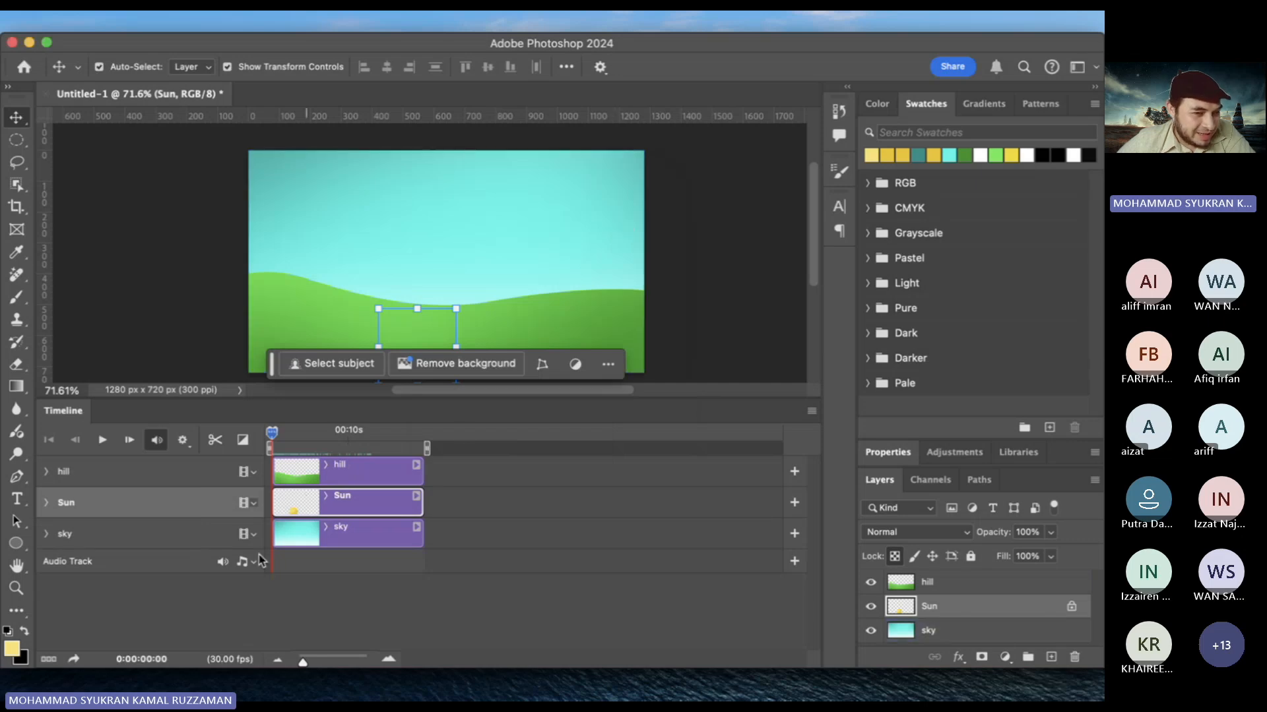
left_click_drag(480, 396, 480, 429)
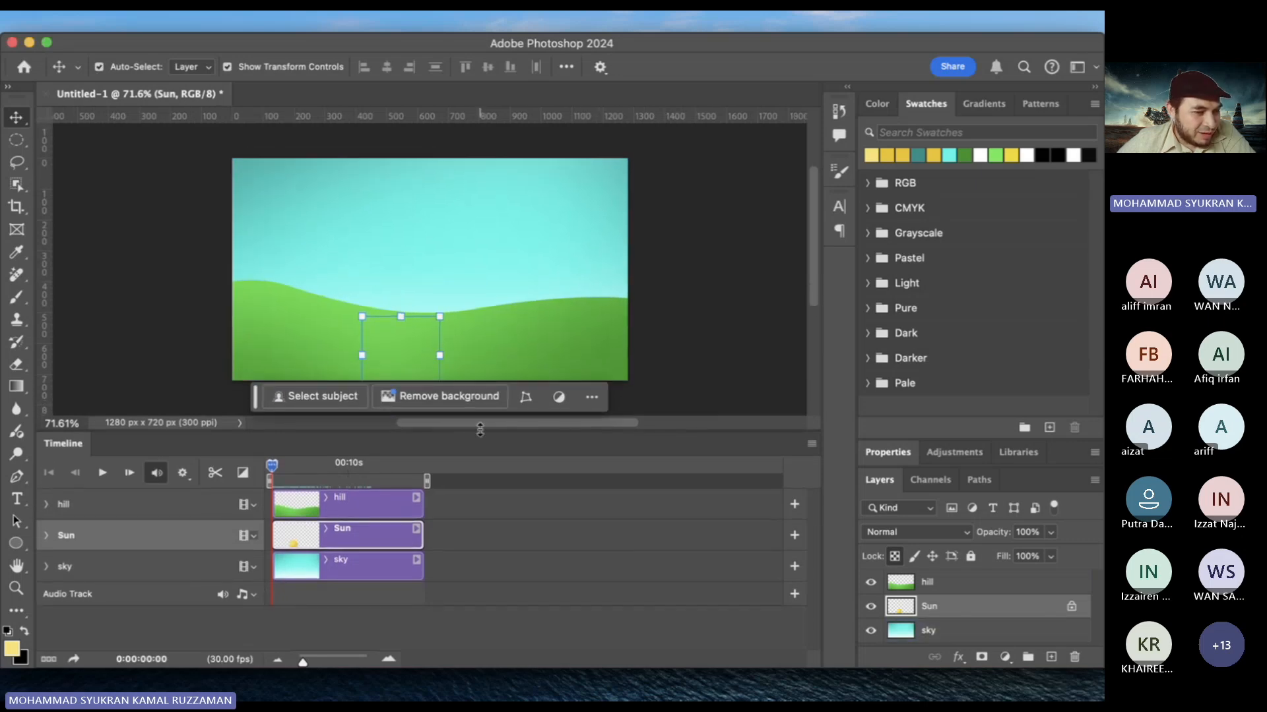
Expand the Sun track's properties and enable Position keyframe animation with a first keyframe at 0:00:00:00
left_click(279, 640)
left_click(274, 470)
left_click_drag(274, 467, 259, 469)
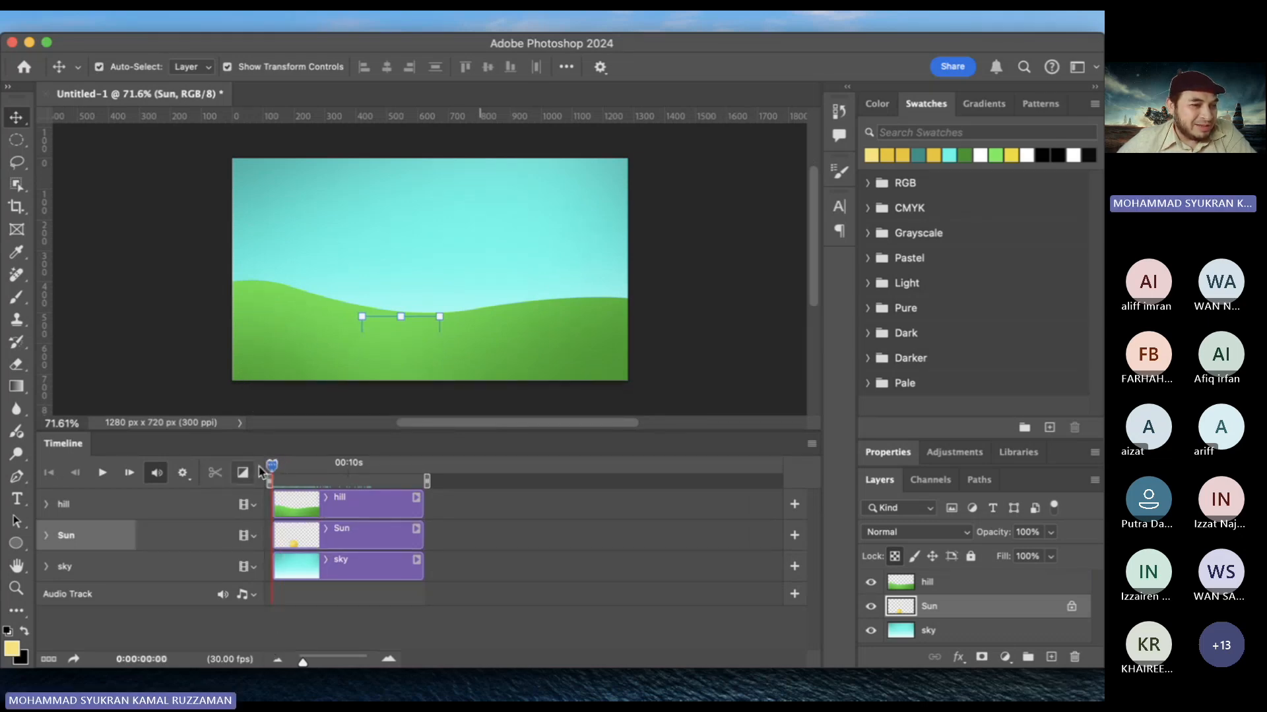
left_click(279, 483)
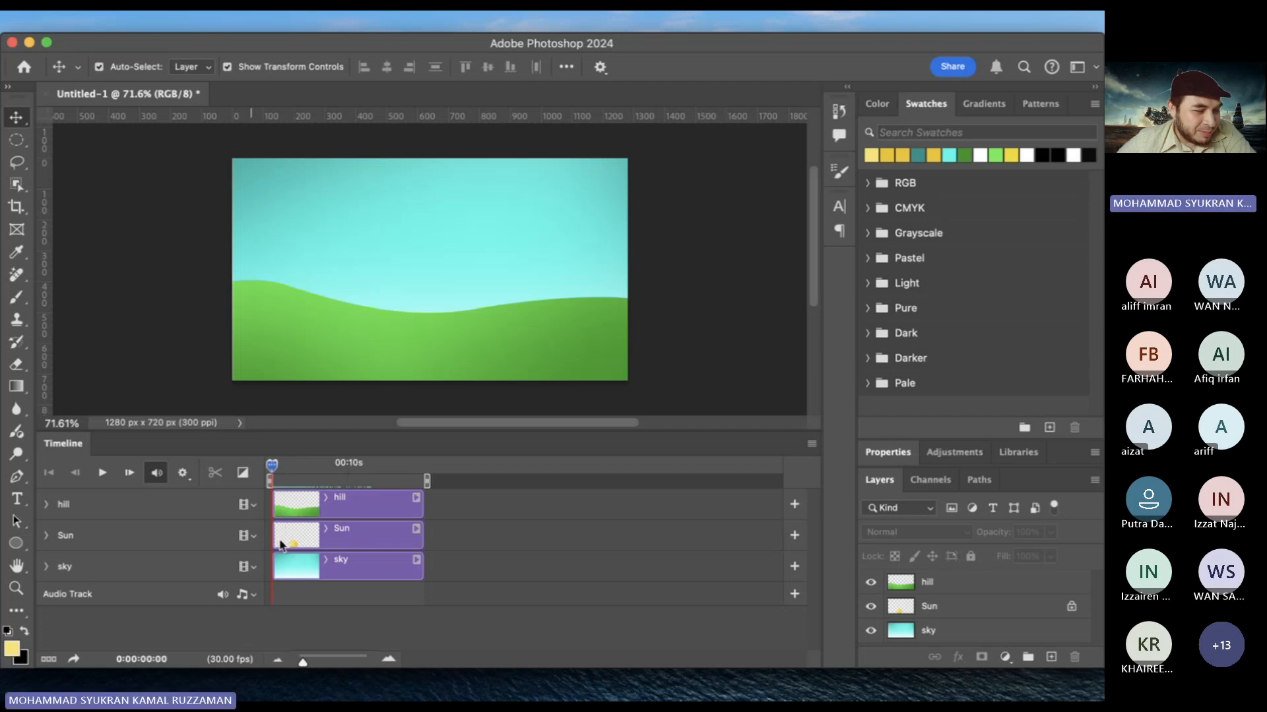
left_click(47, 536)
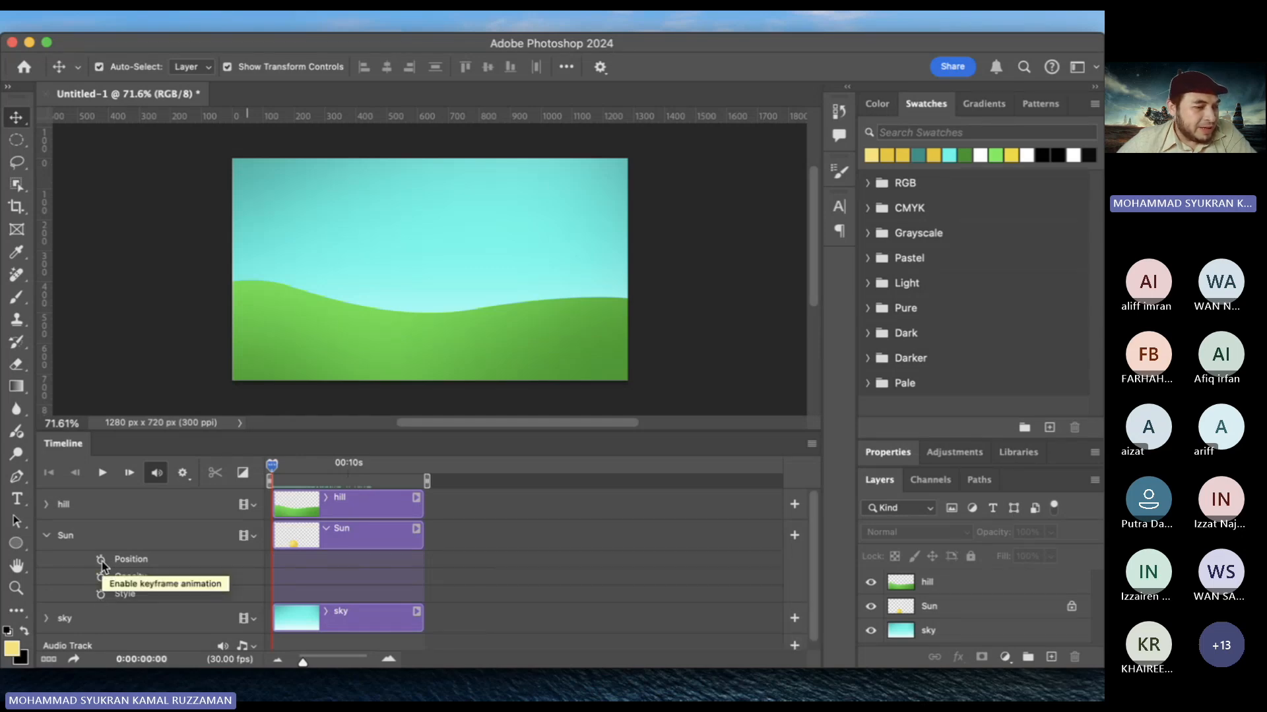
left_click(413, 361)
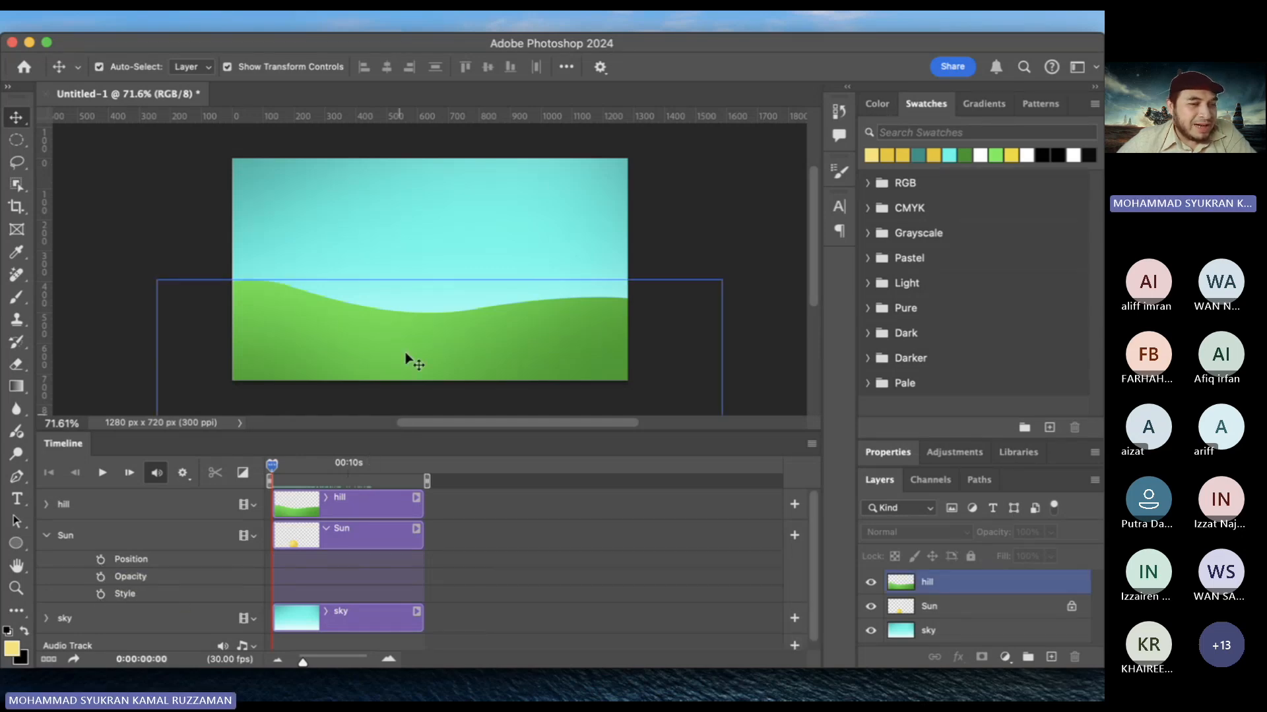
left_click(101, 560)
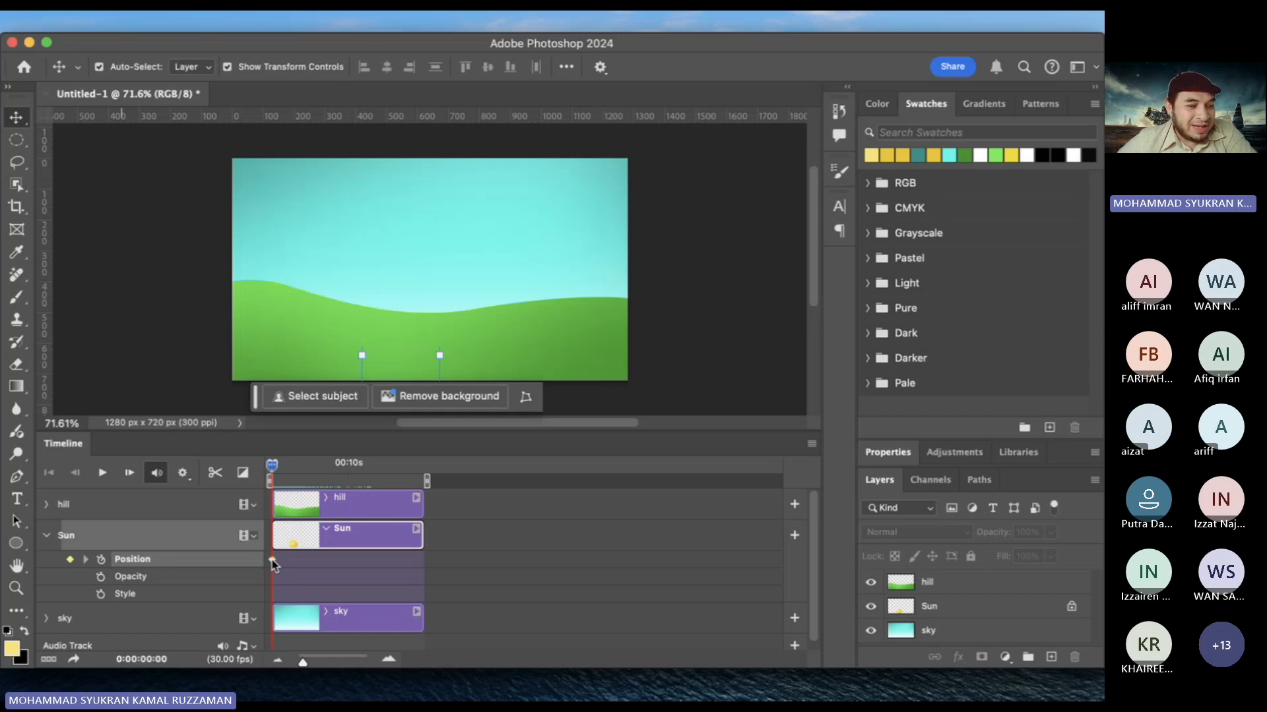
left_click(271, 561)
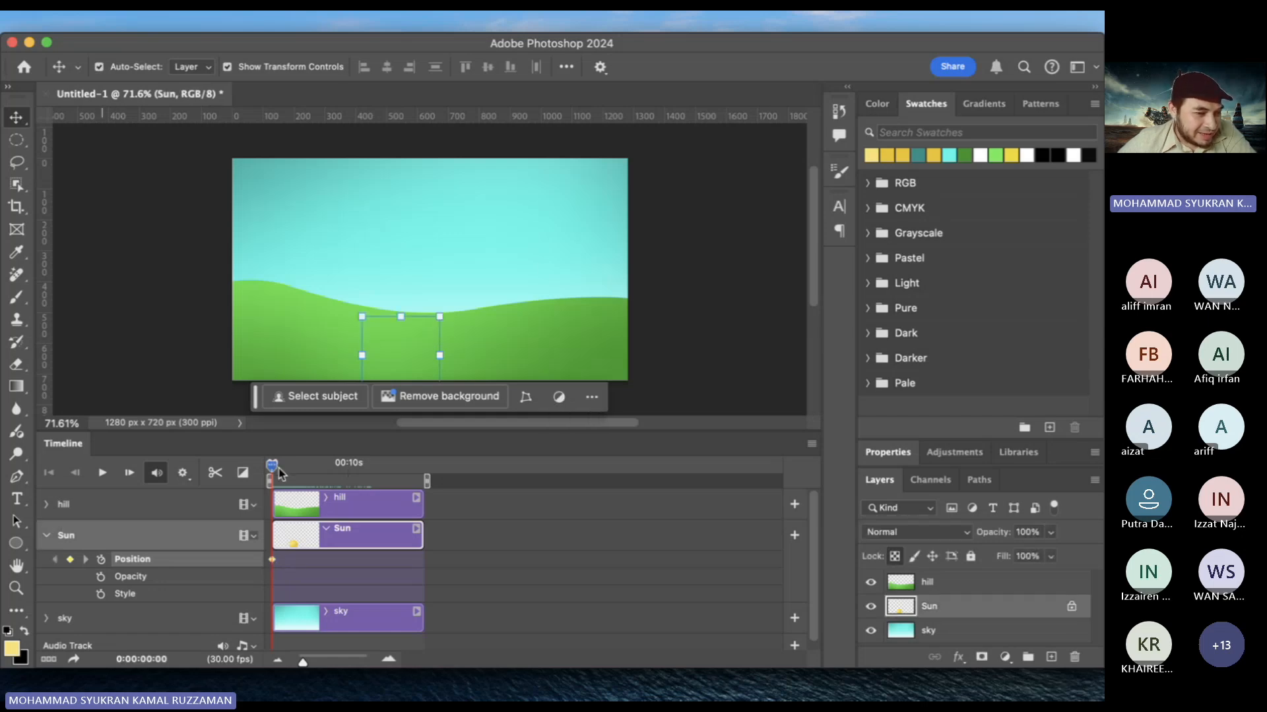
Raise the sun into the middle of the sky at 0:00:03:05 as a second Position keyframe, hiding the hill layer only while moving it
left_click_drag(280, 472, 299, 474)
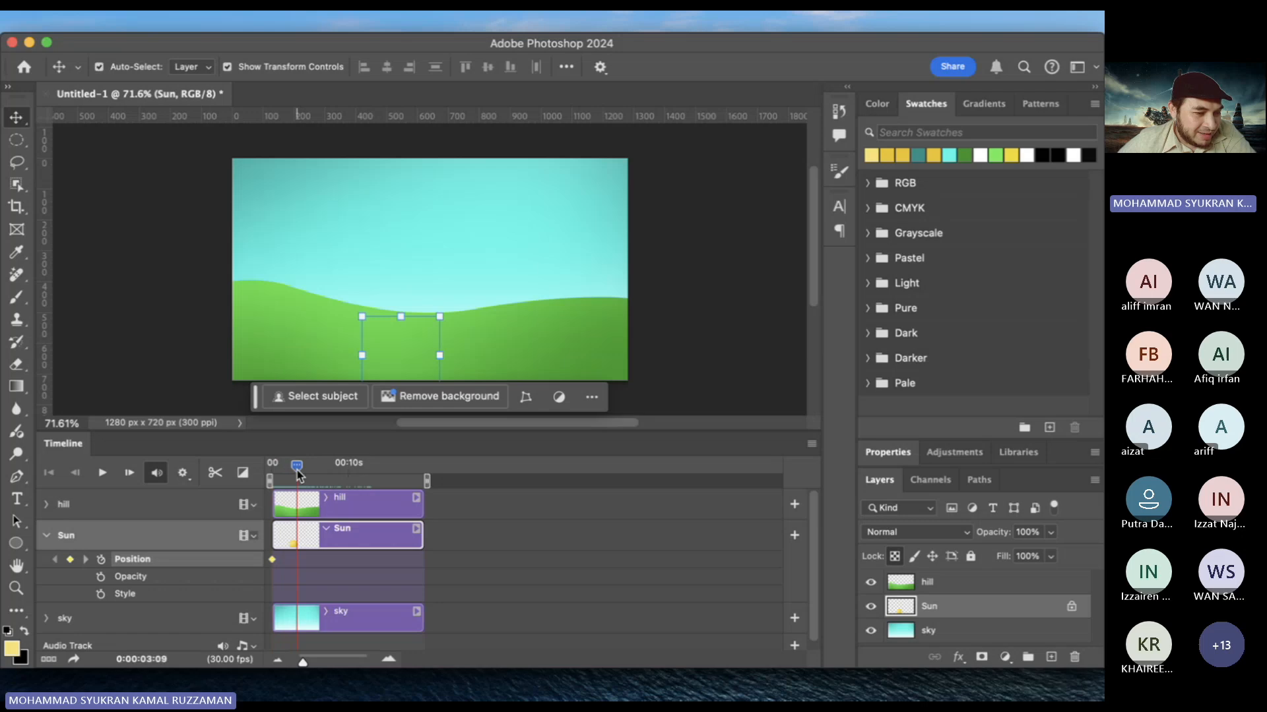
left_click(539, 359)
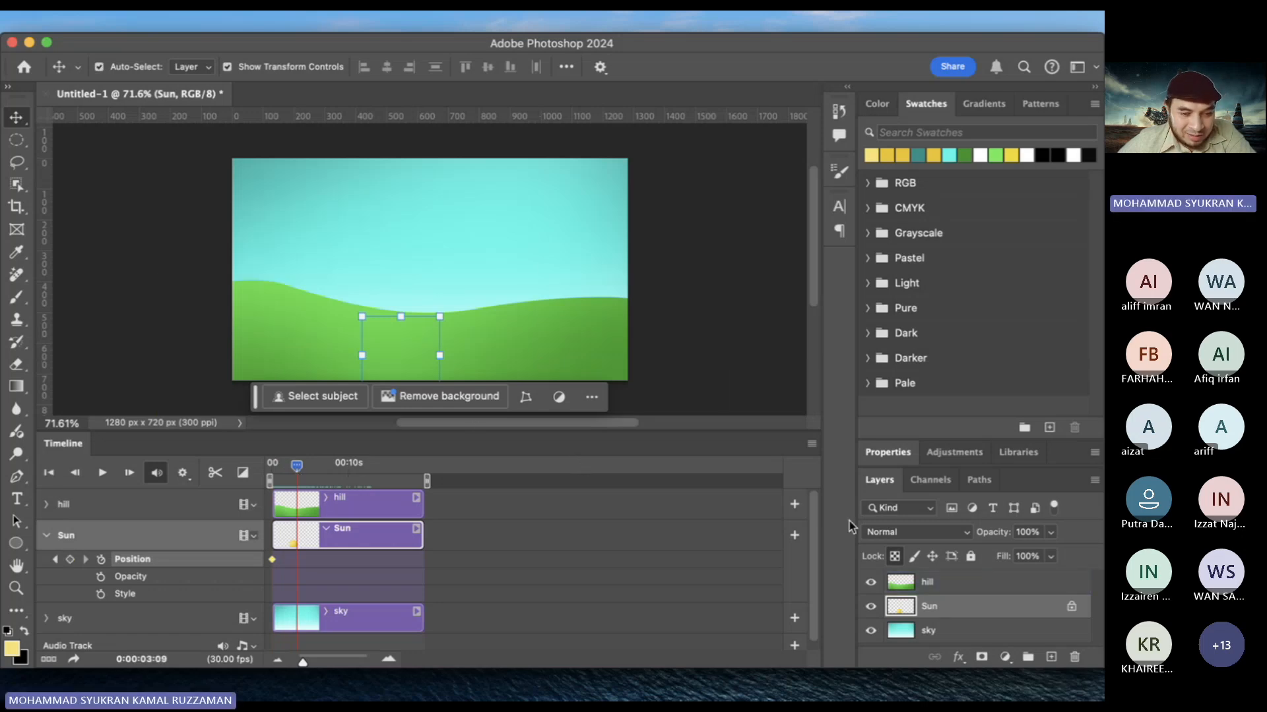
left_click(871, 583)
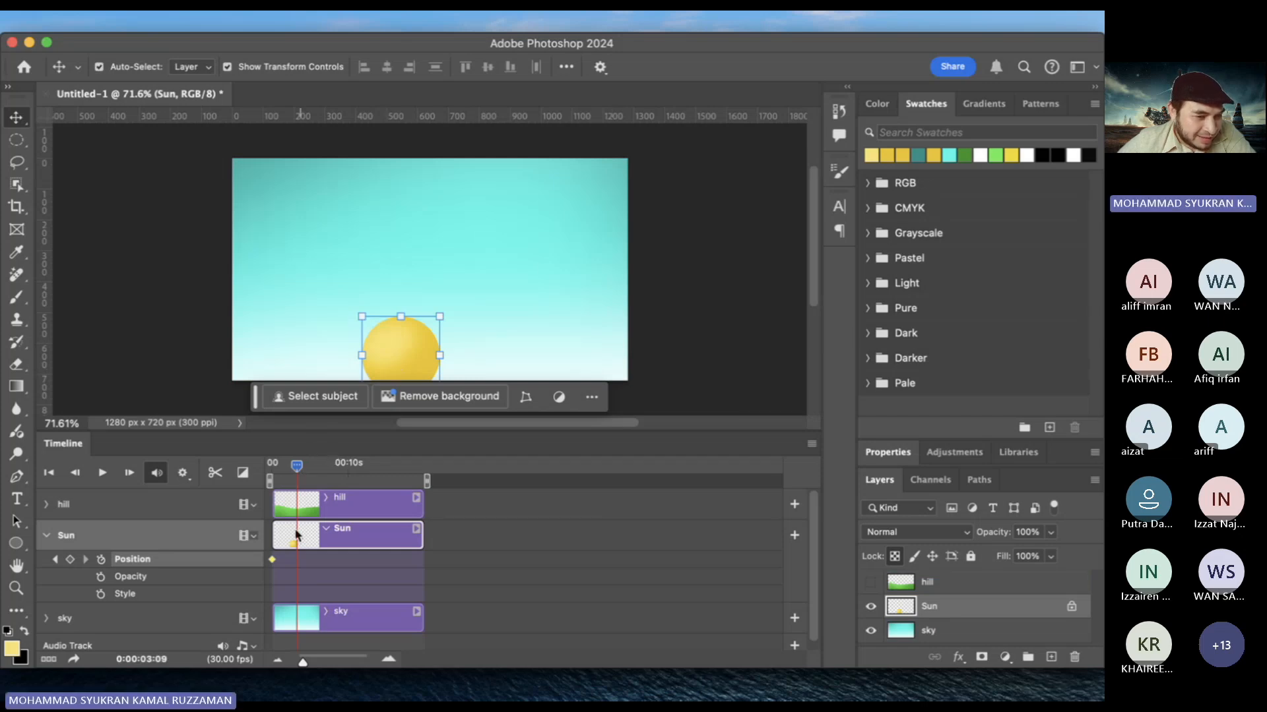
left_click(296, 467)
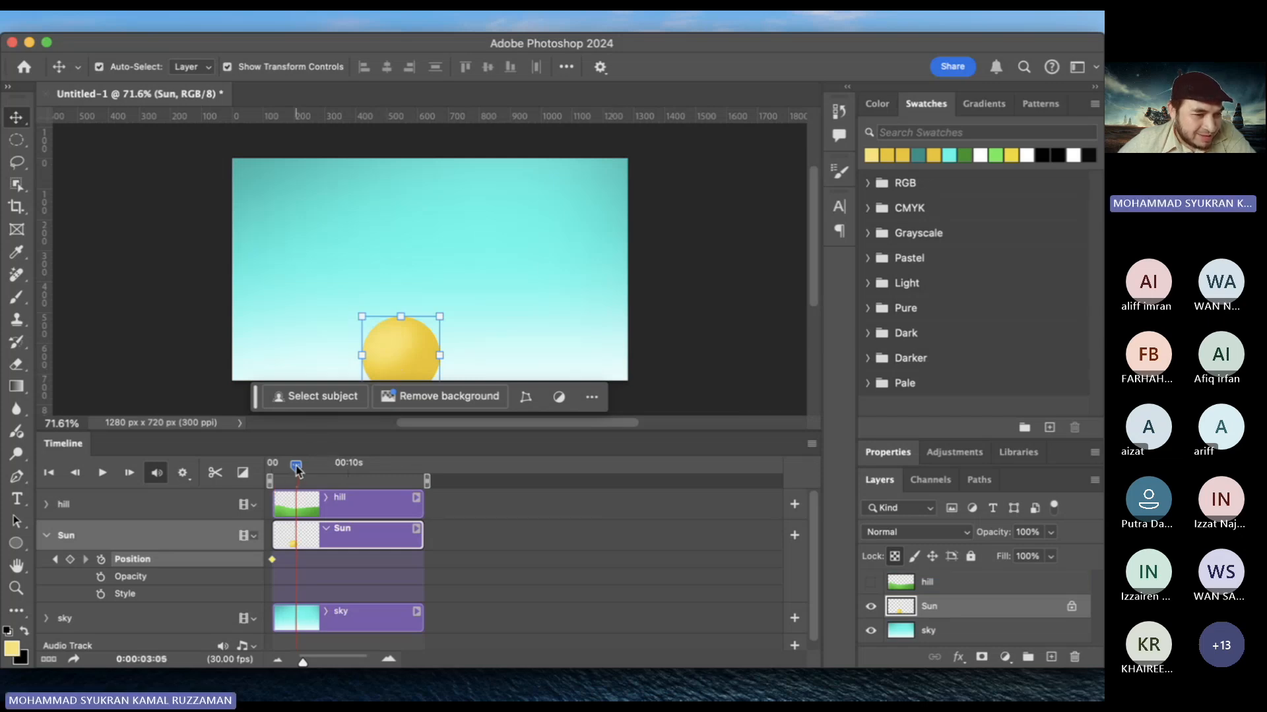
left_click_drag(407, 348, 422, 234)
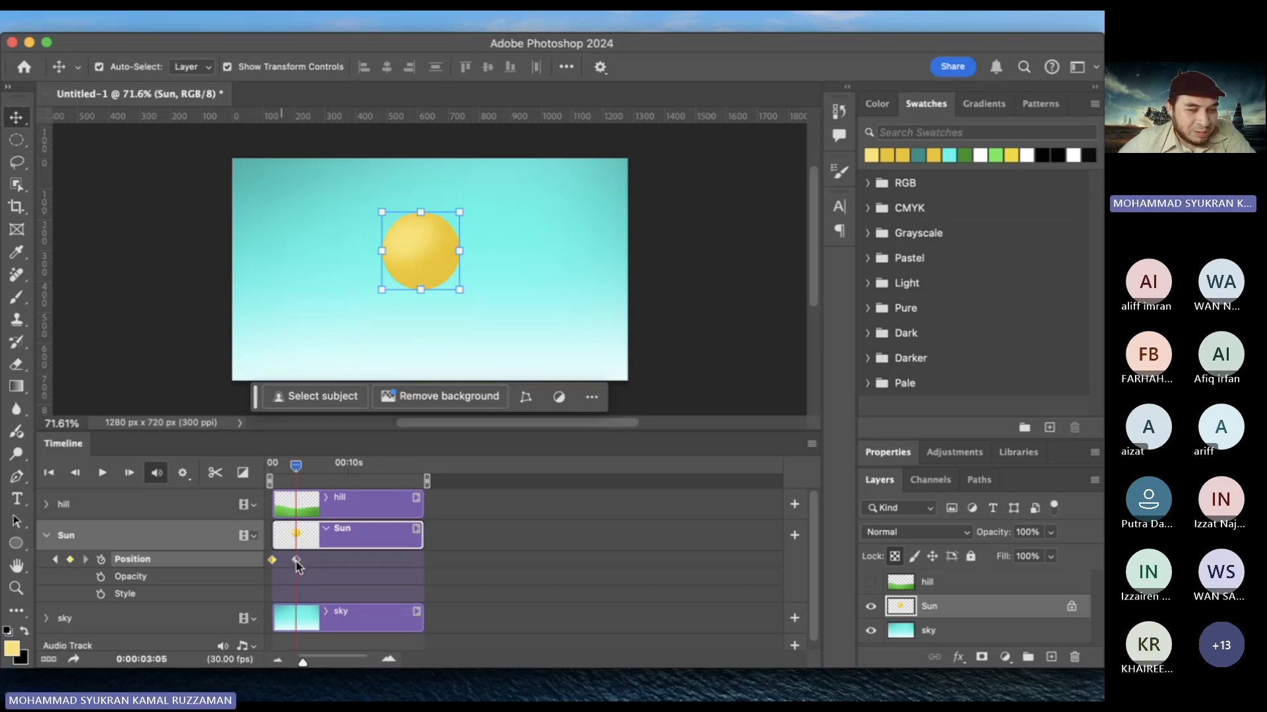
left_click(871, 582)
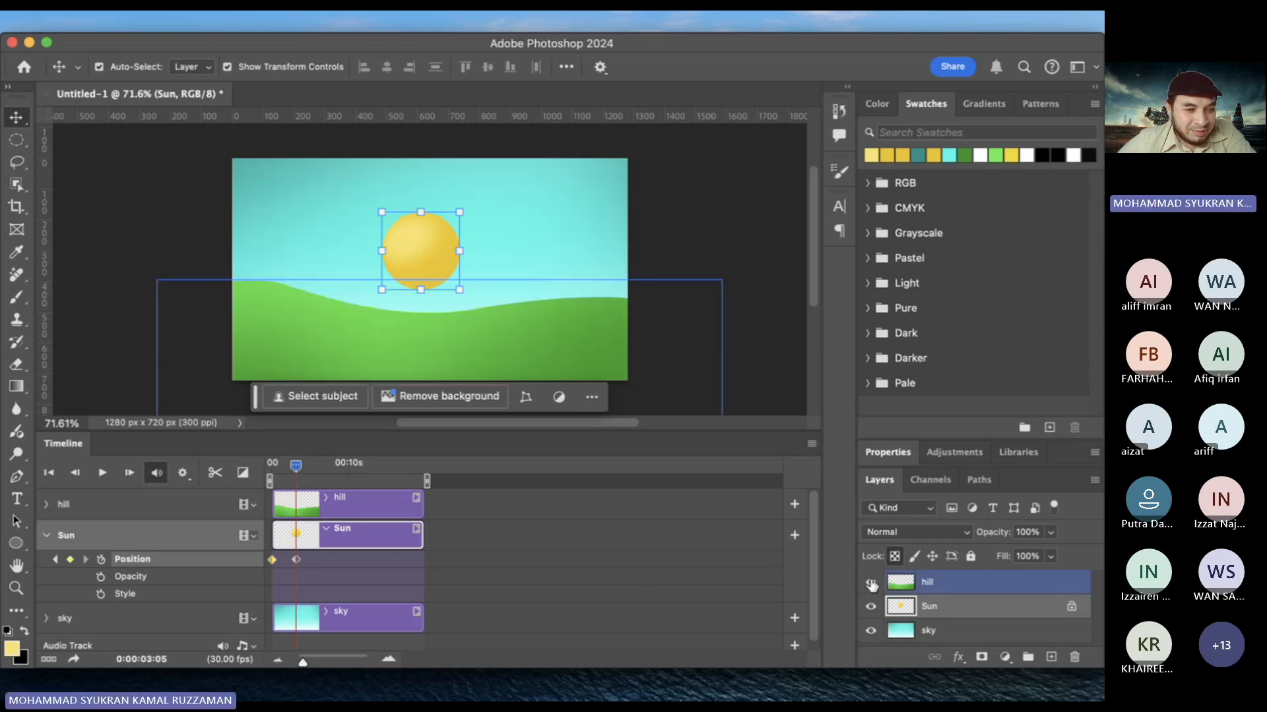
Add Sun Position keyframes by nudging the sun slightly right at 0:00:16:21 and lowering it behind the hill at 0:00:19:06
mouse_move(291, 467)
left_mouse_down()
mouse_move(259, 465)
mouse_move(299, 469)
left_mouse_up()
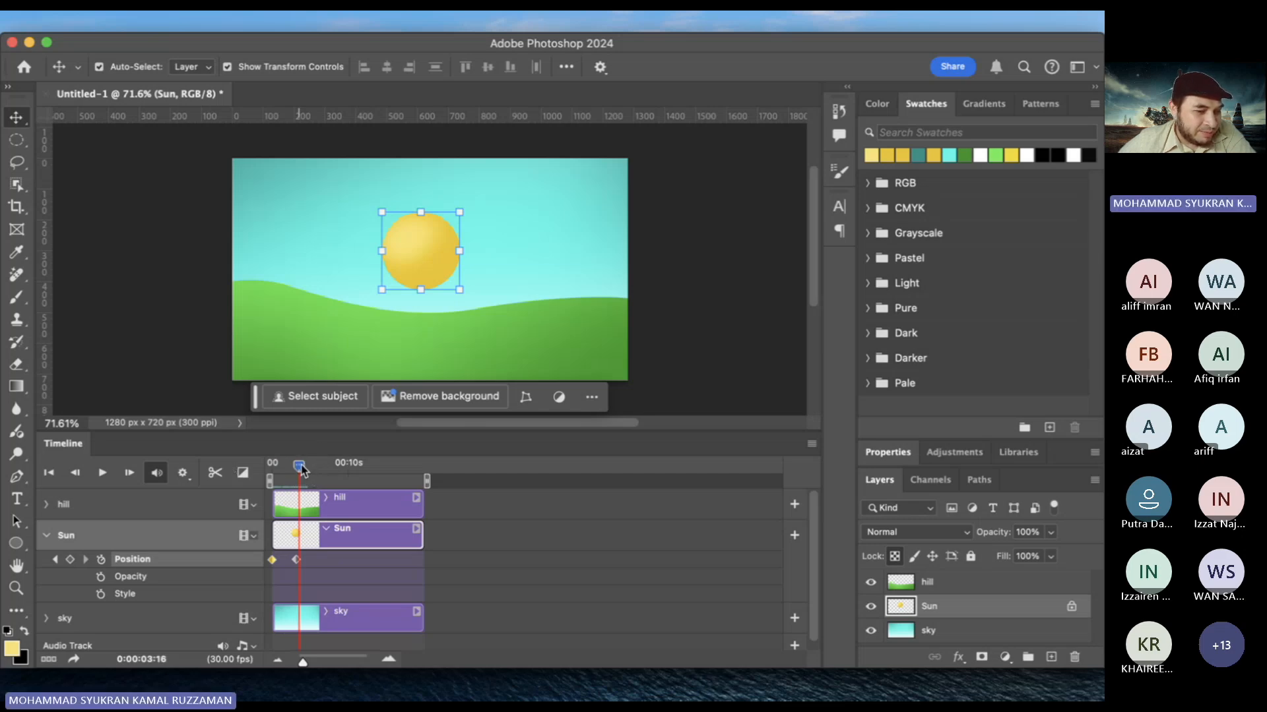
left_click_drag(300, 465, 400, 474)
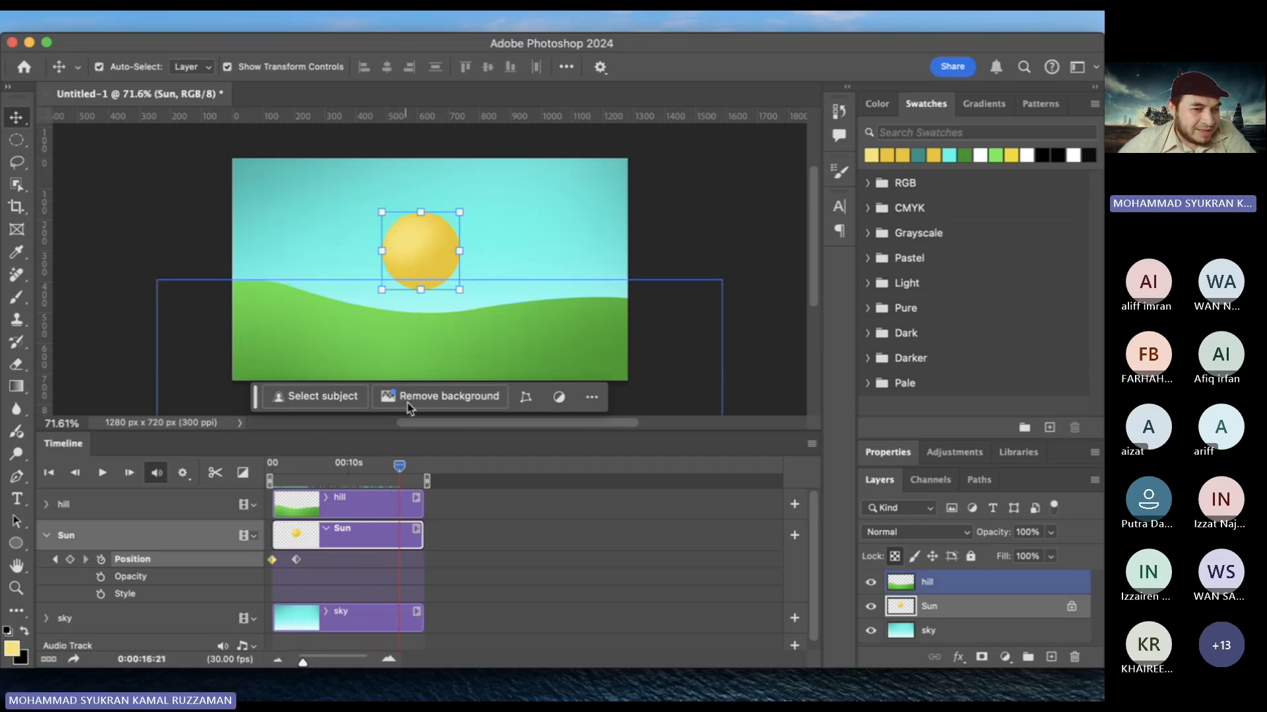
left_click_drag(432, 272, 441, 278)
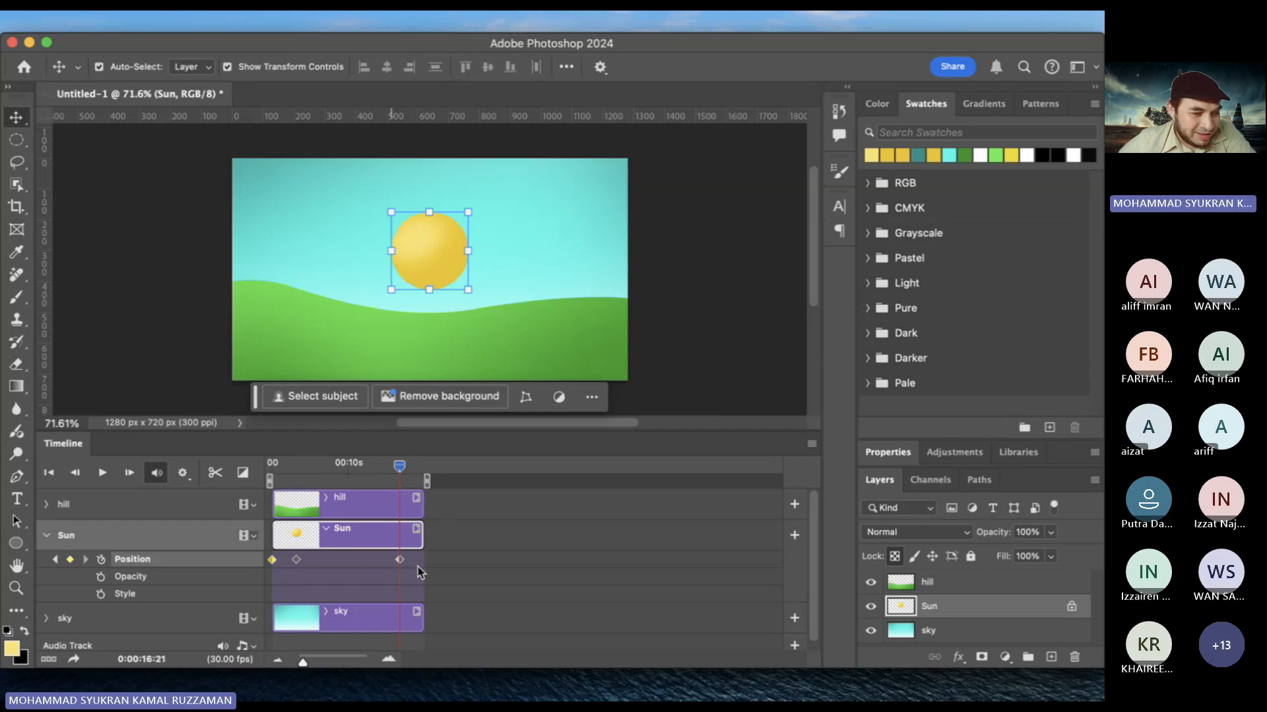
left_click_drag(404, 470, 420, 472)
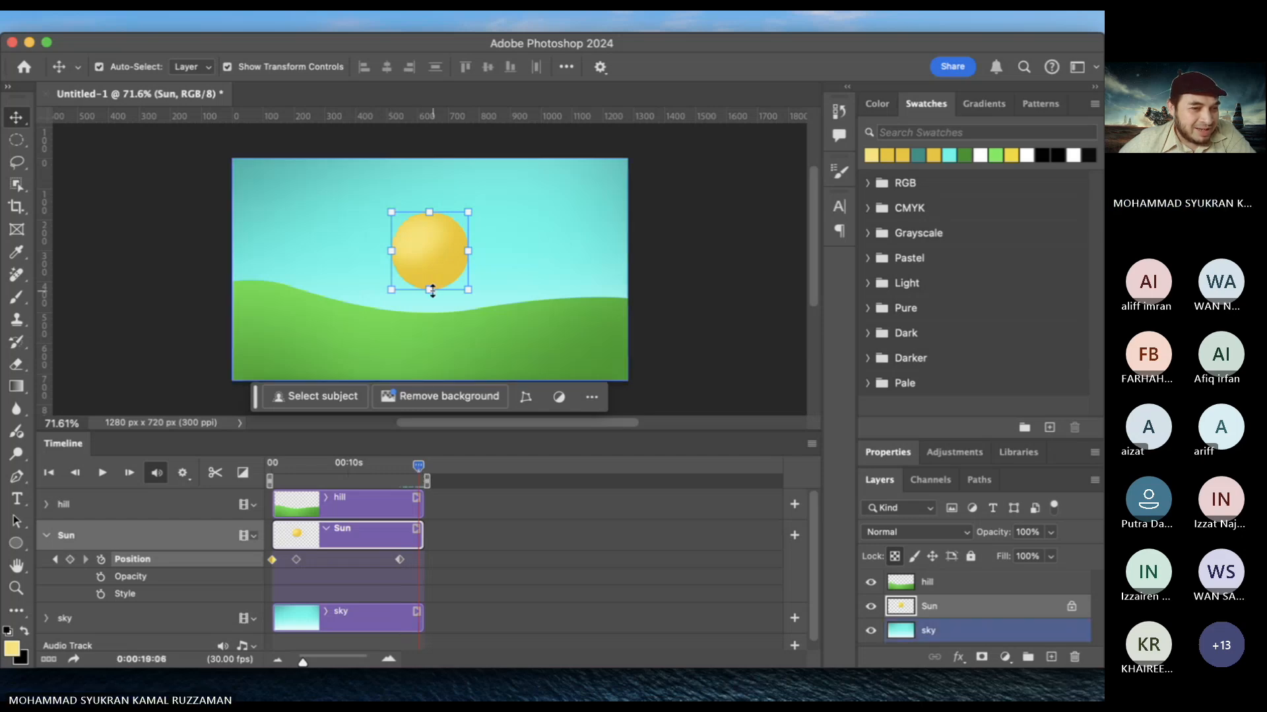
left_click_drag(430, 262, 416, 381)
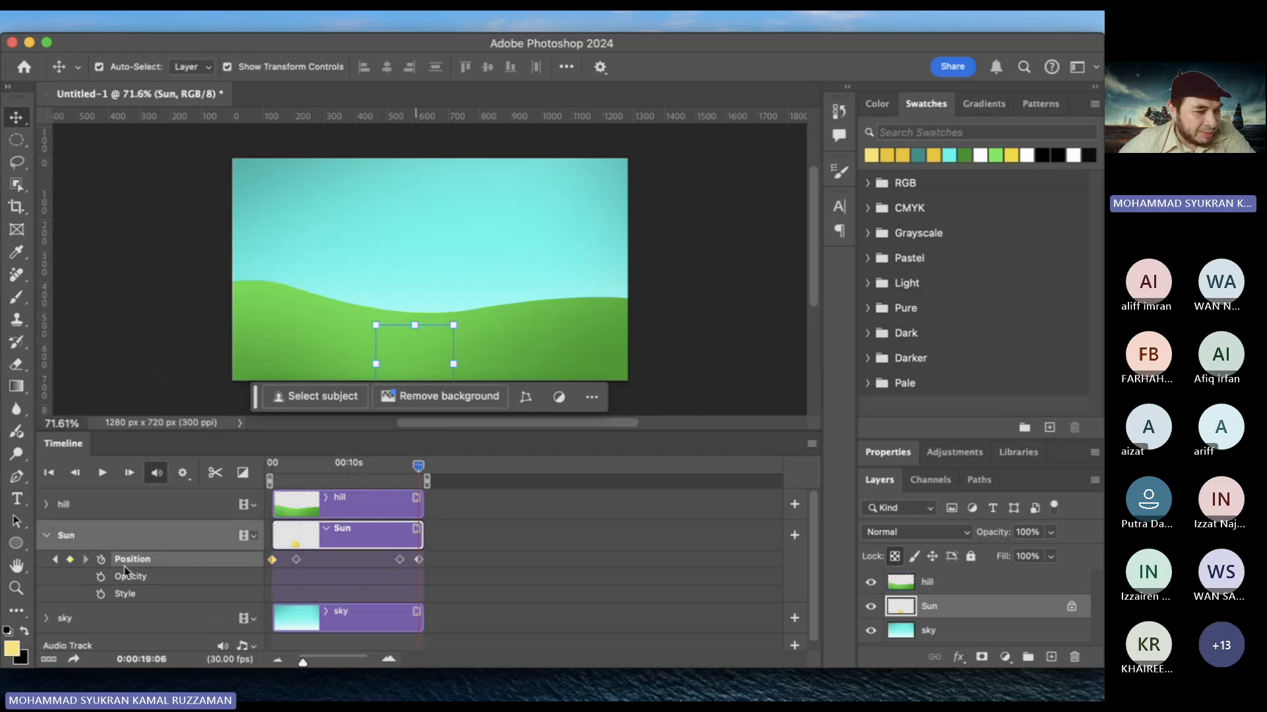
Expand the hill track, shift the hill to the right and enable its Position animation with a first keyframe at 0:00:00:00
mouse_move(293, 469)
left_mouse_down()
mouse_move(270, 470)
mouse_move(415, 478)
mouse_move(269, 485)
mouse_move(422, 480)
mouse_move(270, 470)
mouse_move(446, 468)
mouse_move(270, 470)
left_mouse_up()
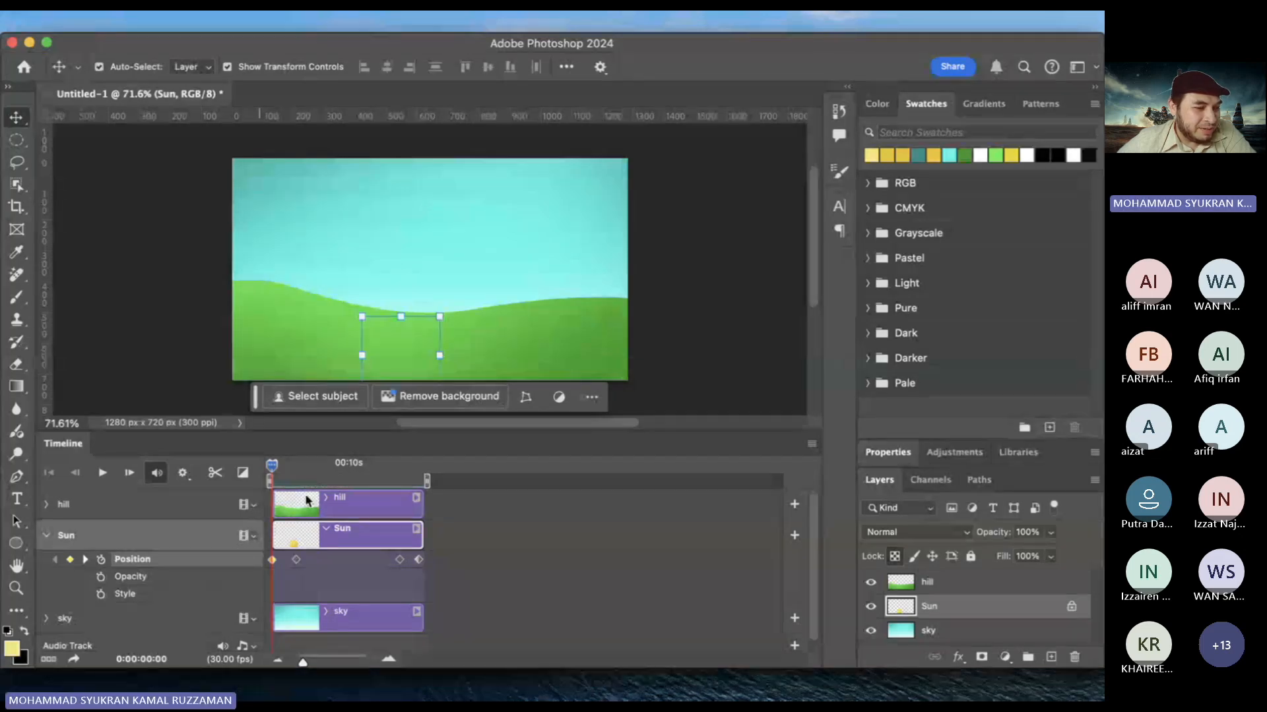
left_click(324, 496)
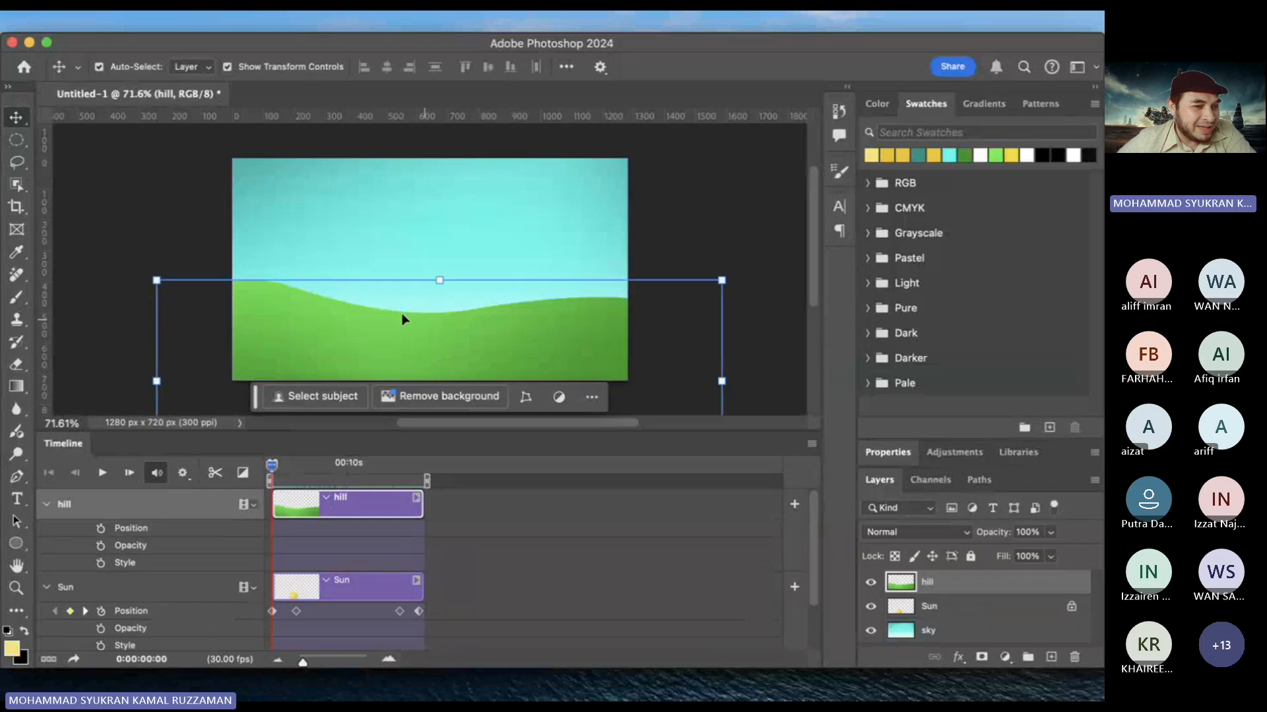
left_click_drag(458, 350, 418, 357)
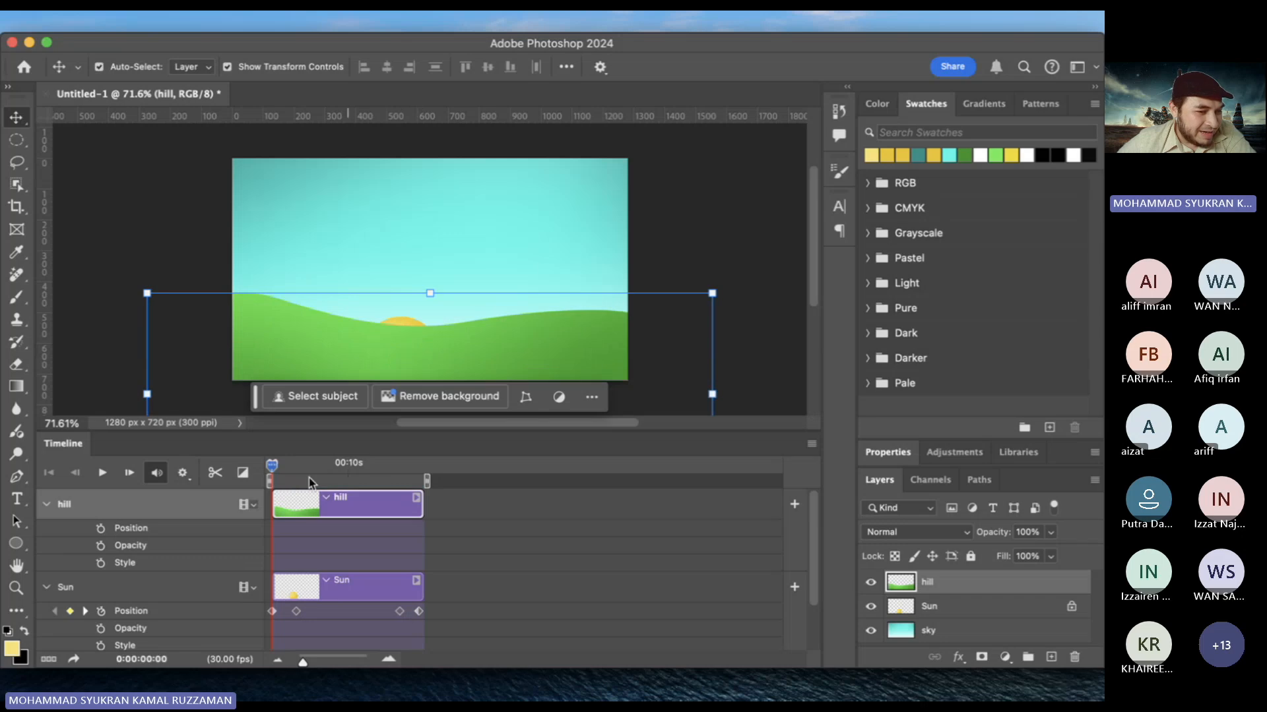
left_click_drag(272, 466, 243, 457)
left_click_drag(330, 338, 331, 330)
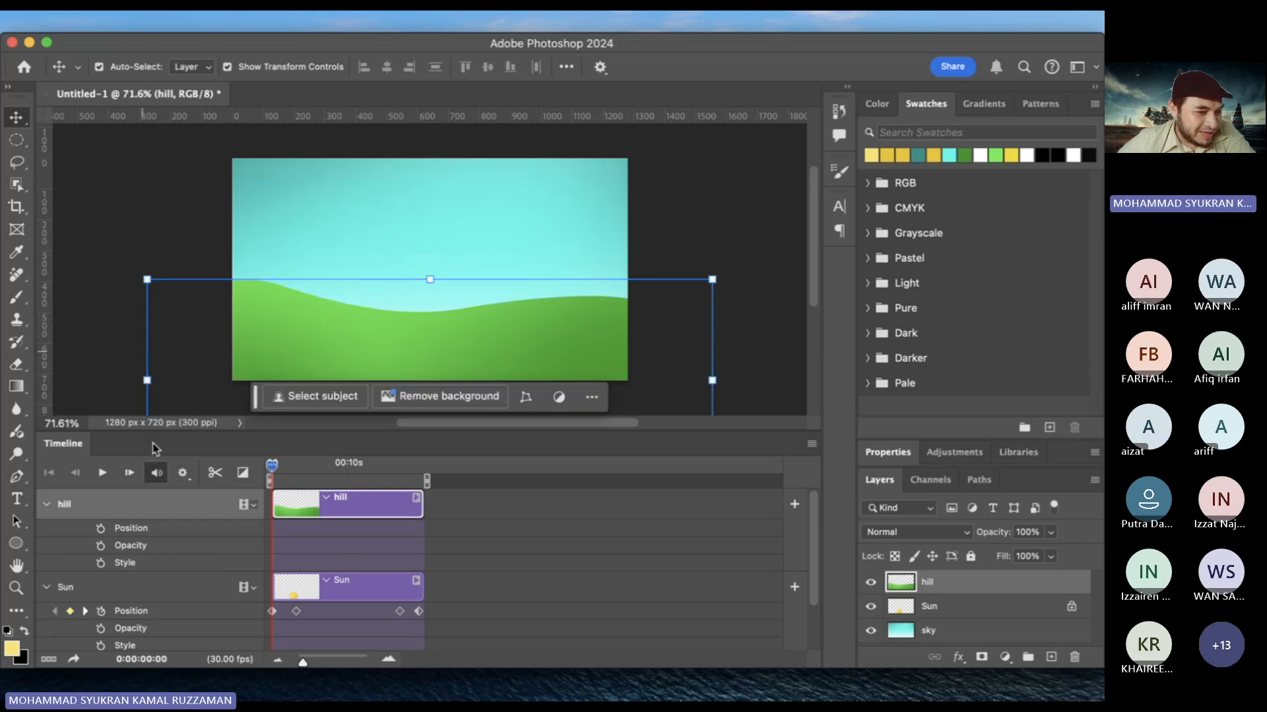
left_click_drag(323, 353, 376, 354)
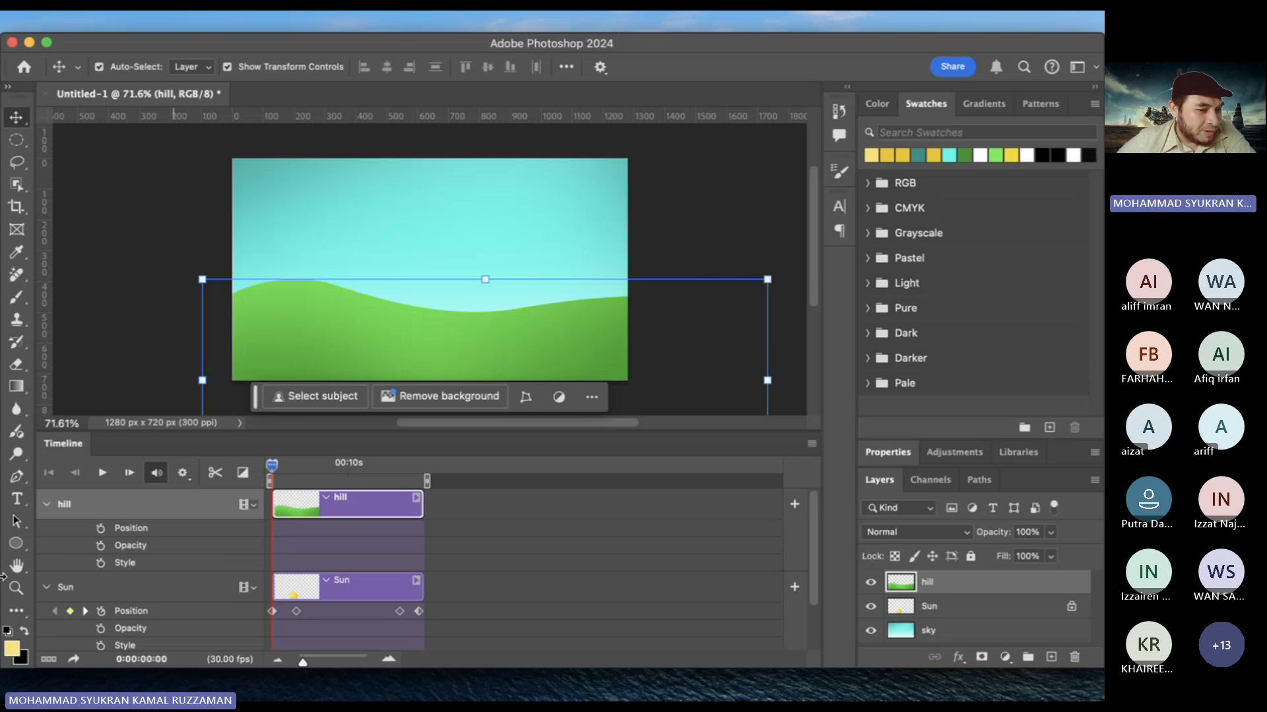
left_click(102, 530)
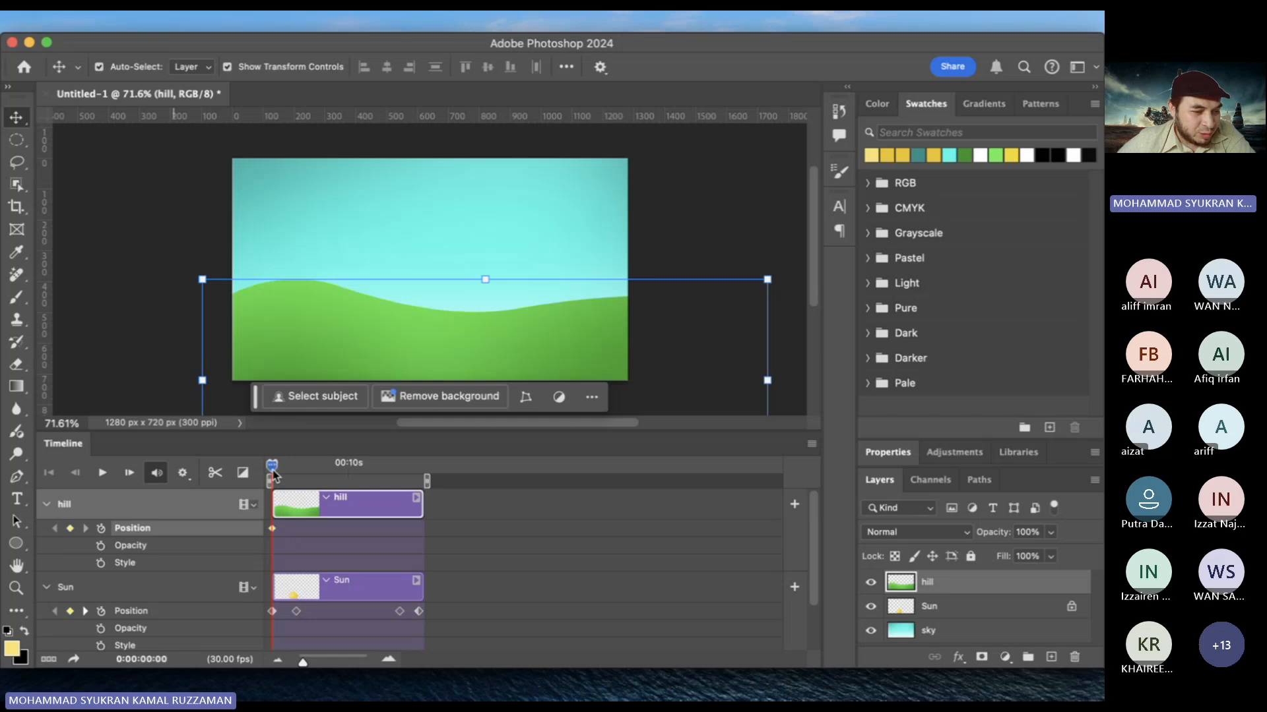
Shift the hill left at 0:00:19:19 to add its second Position keyframe, and preview the animation
left_click_drag(275, 475, 422, 475)
left_click_drag(528, 375, 468, 363)
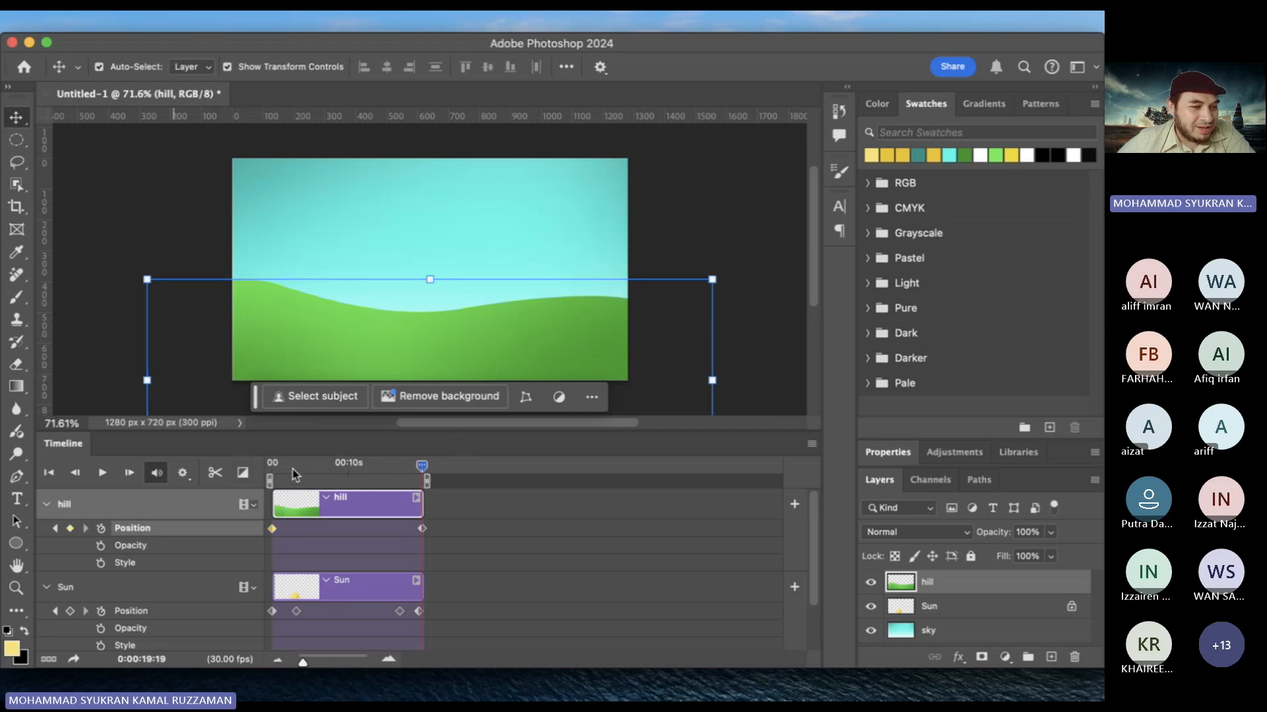
key("space")
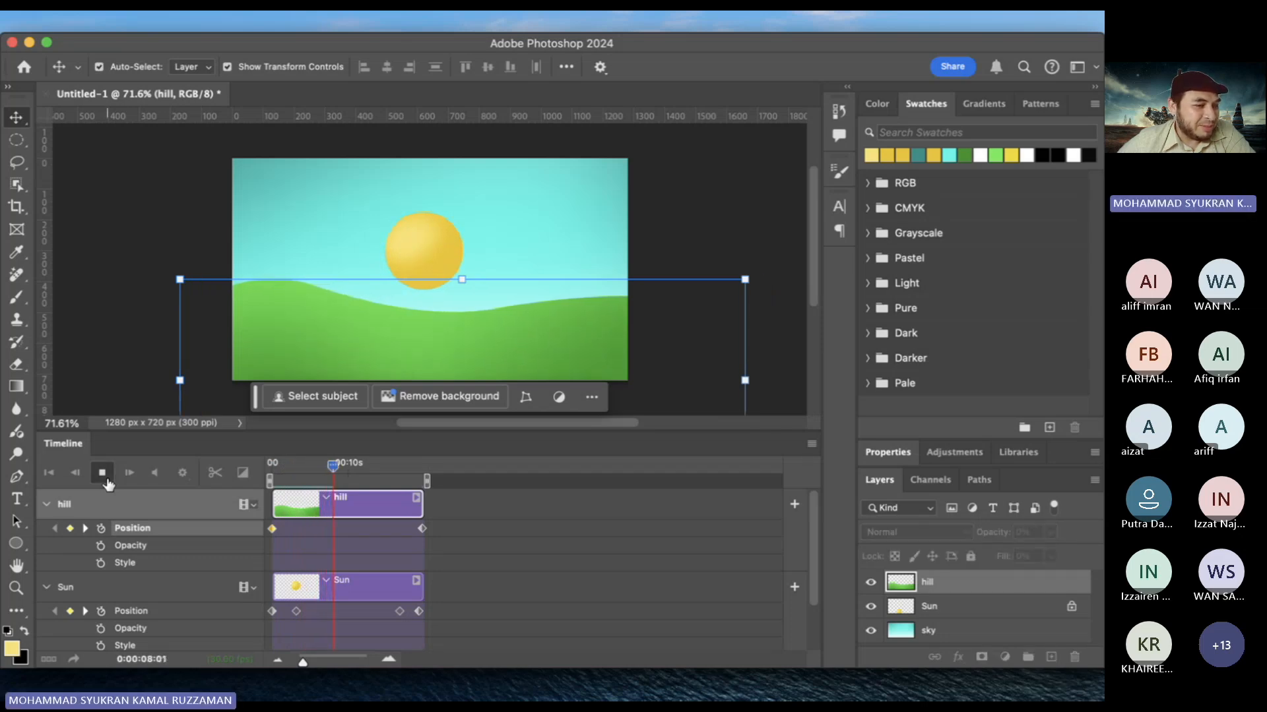
left_click(104, 480)
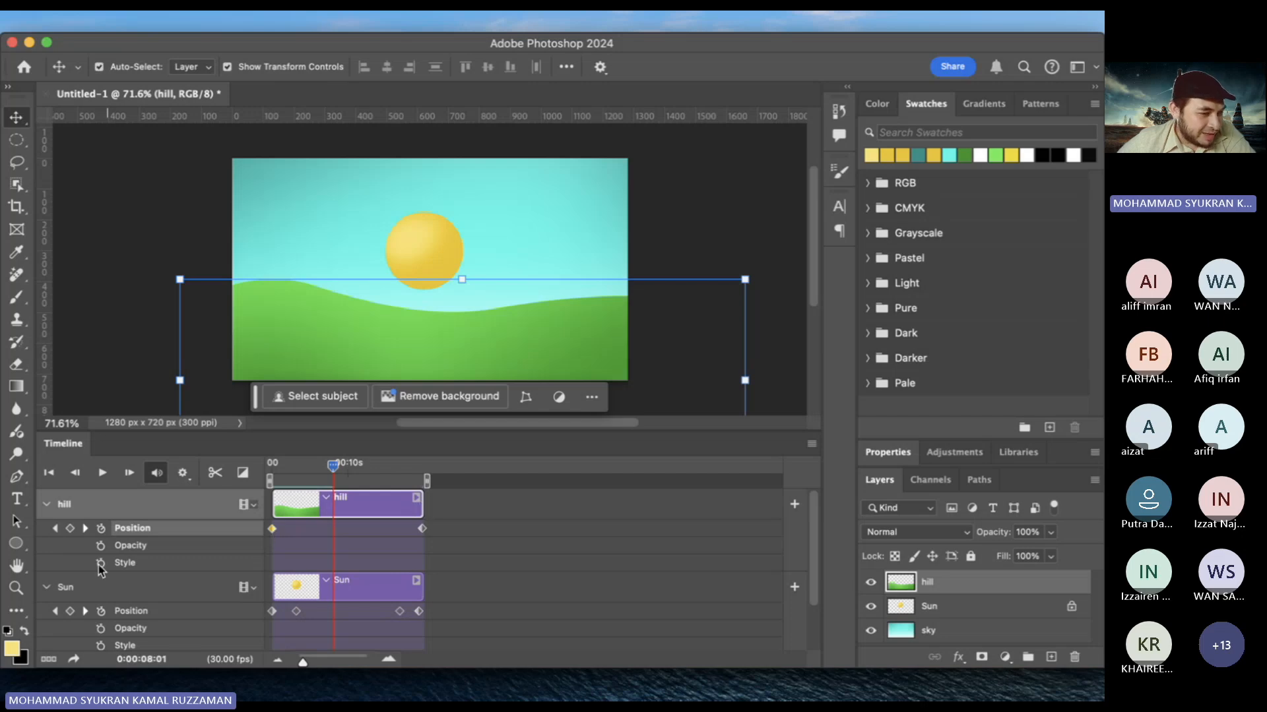
Collapse the hill and Sun tracks and shorten the hill, Sun and sky clips to the same length of about 16 seconds
left_click(48, 505)
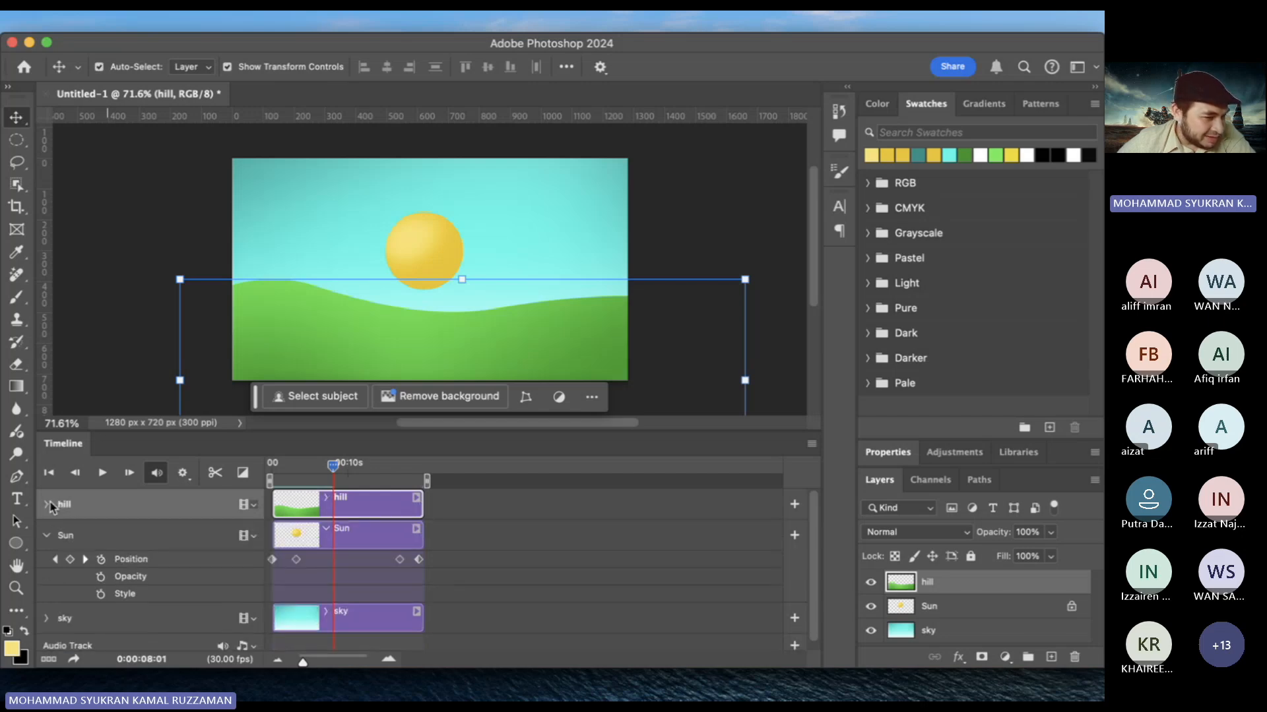
left_click(47, 536)
left_click_drag(422, 506, 388, 506)
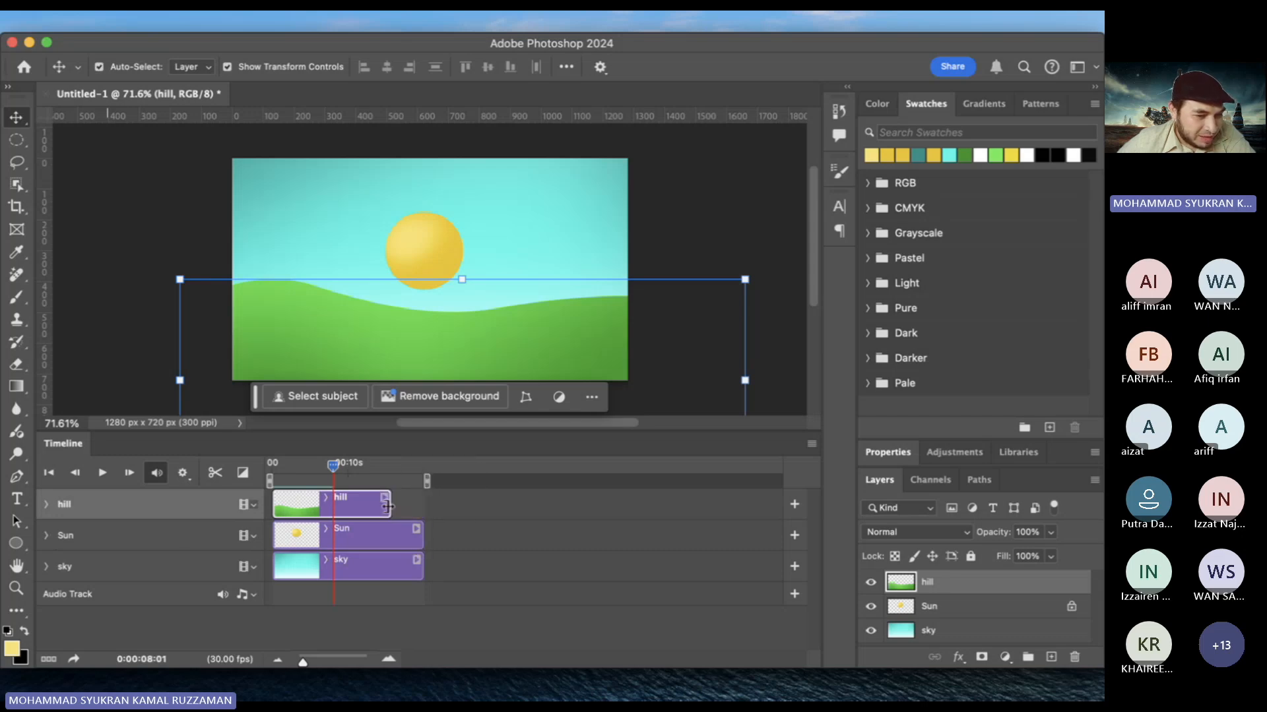
left_click(417, 540)
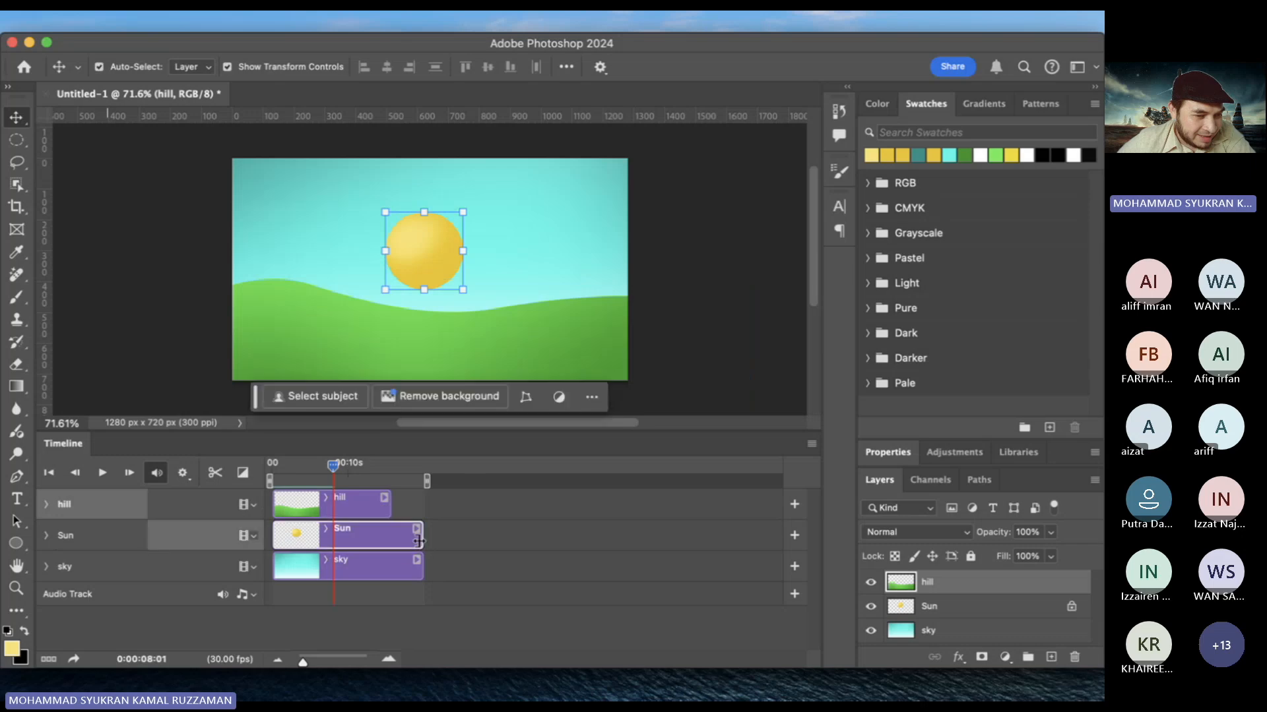
mouse_move(419, 541)
left_mouse_down()
mouse_move(391, 539)
mouse_move(400, 576)
left_mouse_up()
left_click(419, 573)
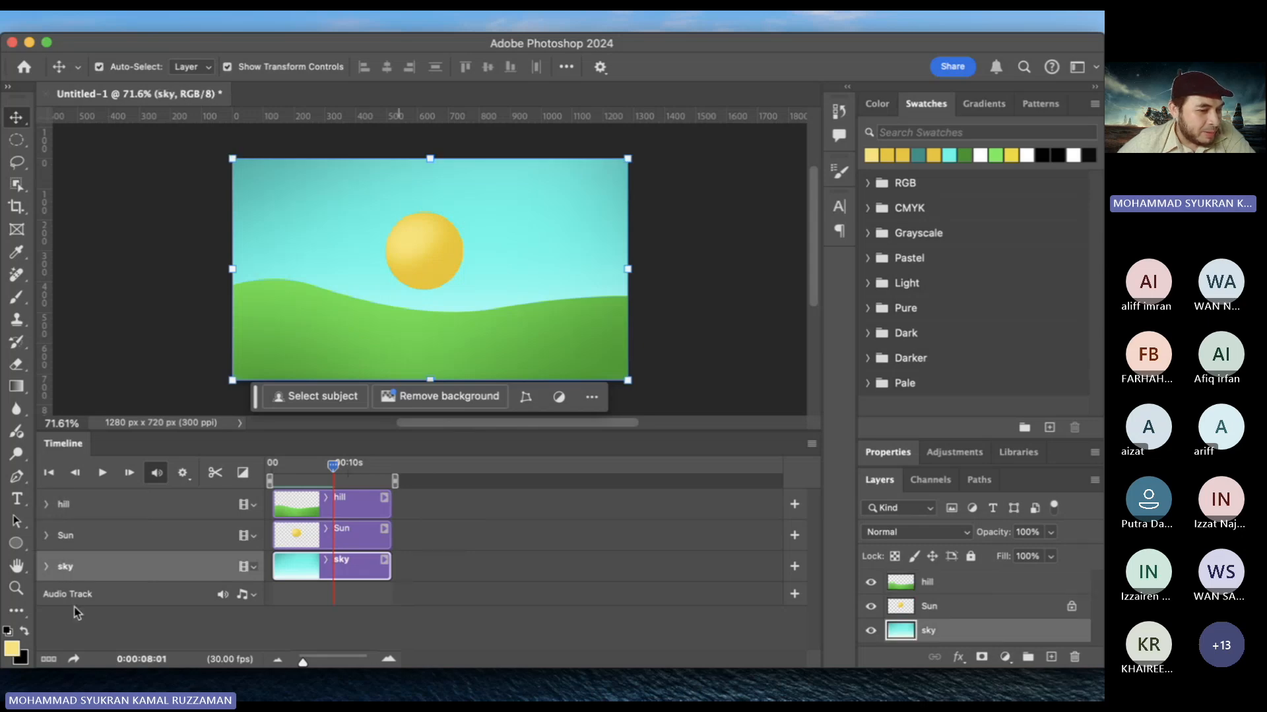
Move the hill's last Position keyframe to the shortened clip's end and the Sun's last two Position keyframes back inside its clip
left_click(46, 506)
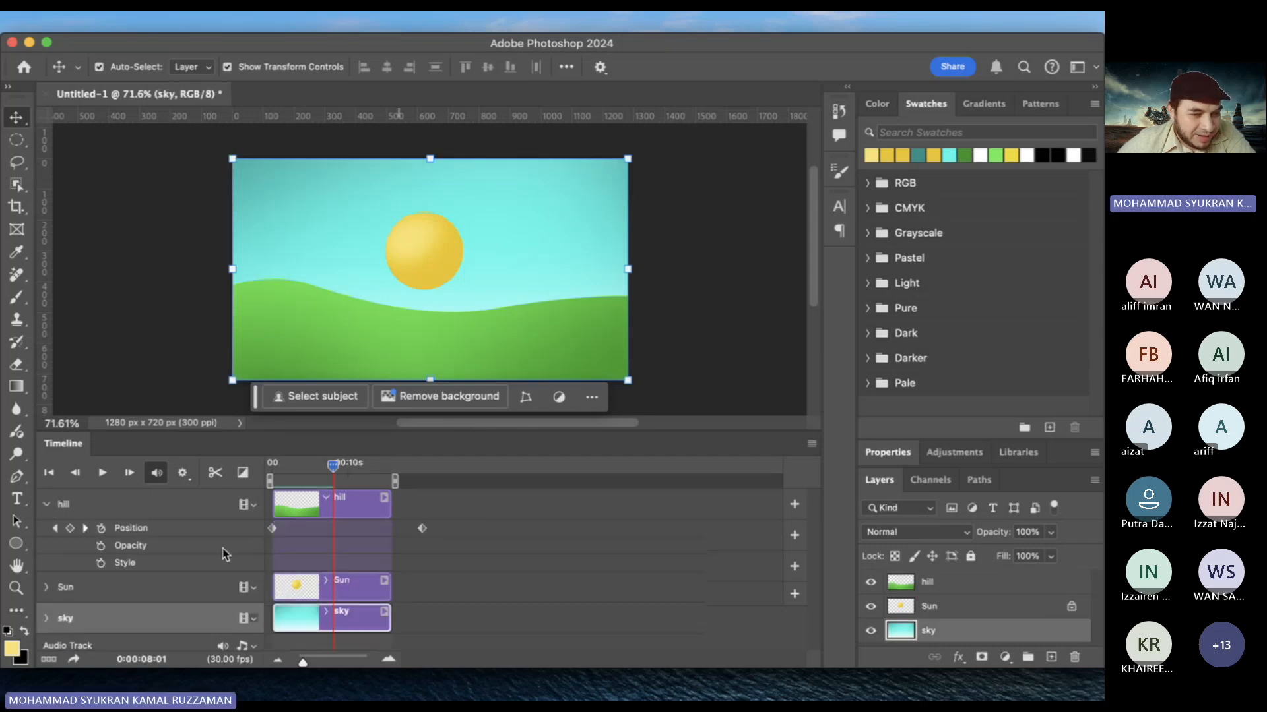
left_click_drag(422, 528, 390, 534)
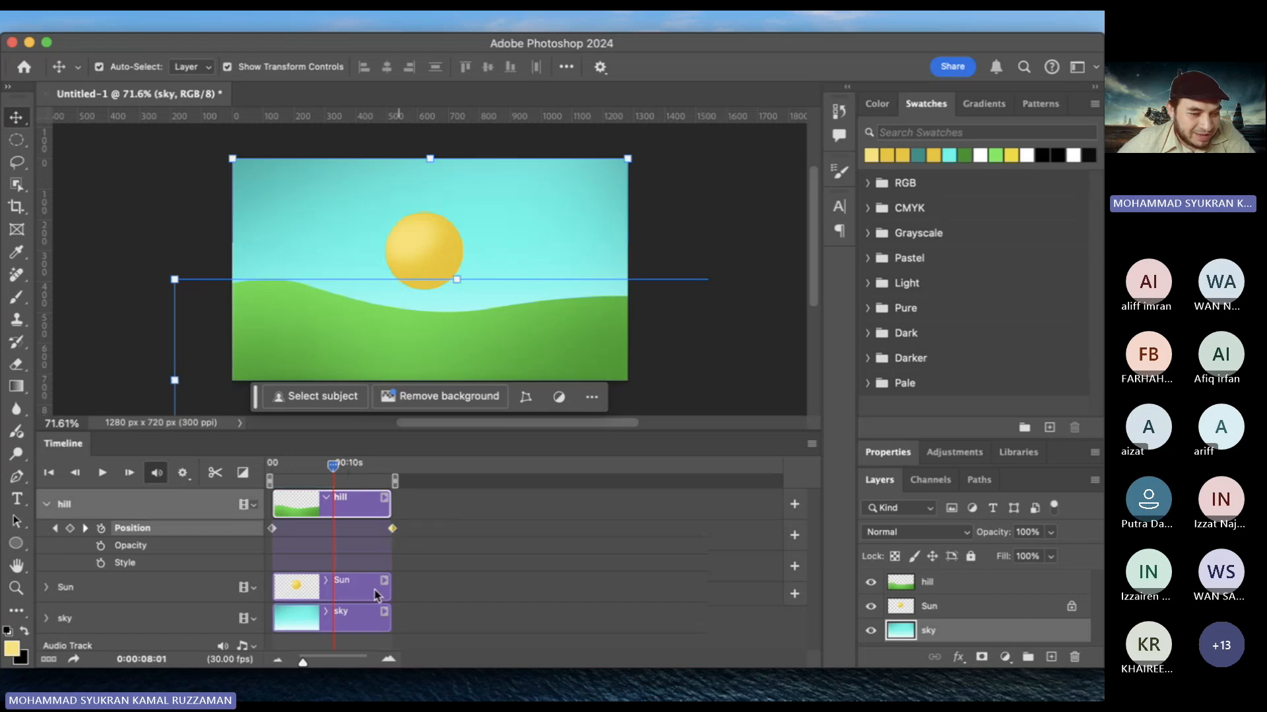
left_click(52, 593)
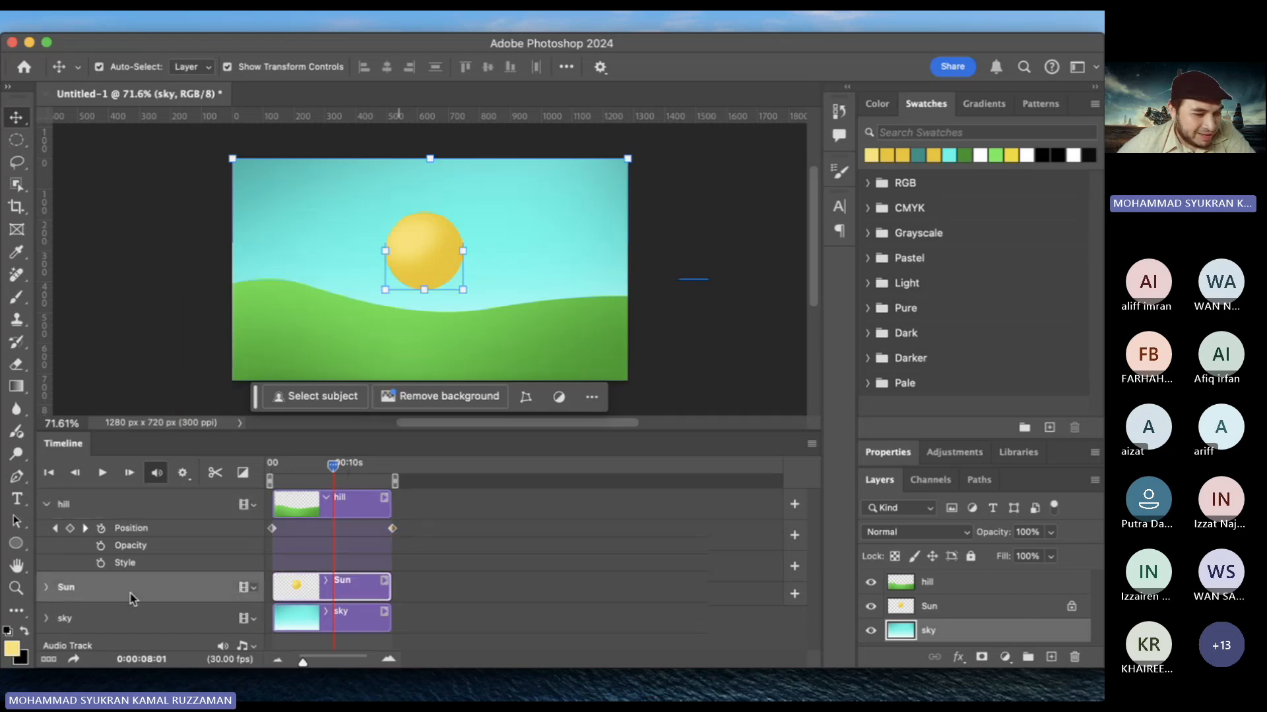
left_click(48, 588)
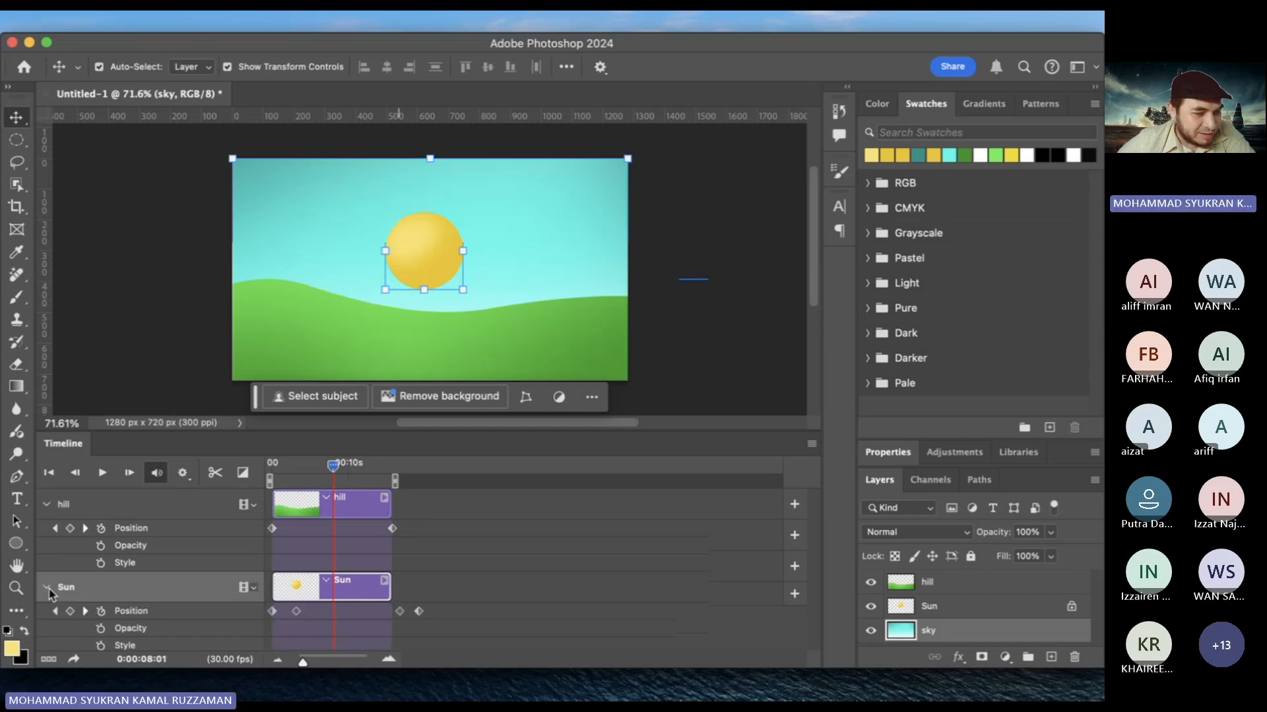
scroll(307, 629, "down", 2)
left_click_drag(446, 545, 361, 561)
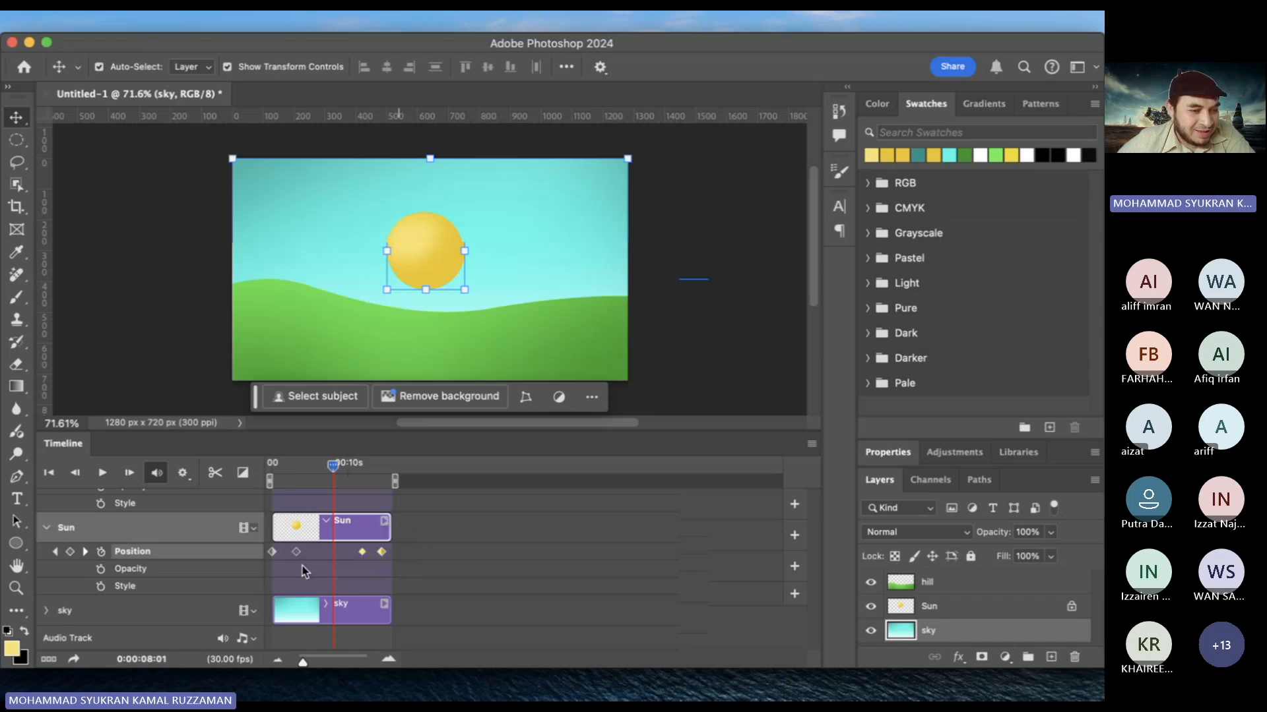
Shift the Sun's first two Position keyframes slightly later, play the animation from the beginning, and collapse the Sun track
left_click(304, 571)
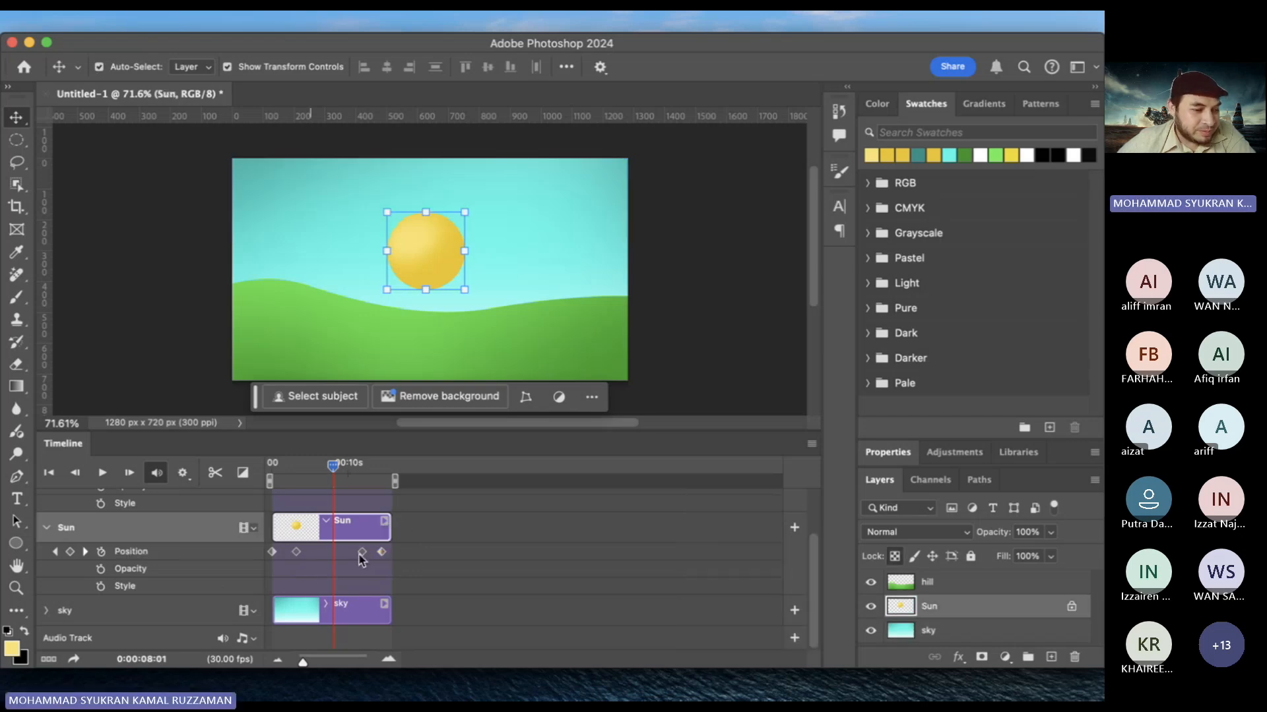
mouse_move(299, 571)
left_mouse_down()
mouse_move(264, 550)
mouse_move(301, 558)
left_mouse_up()
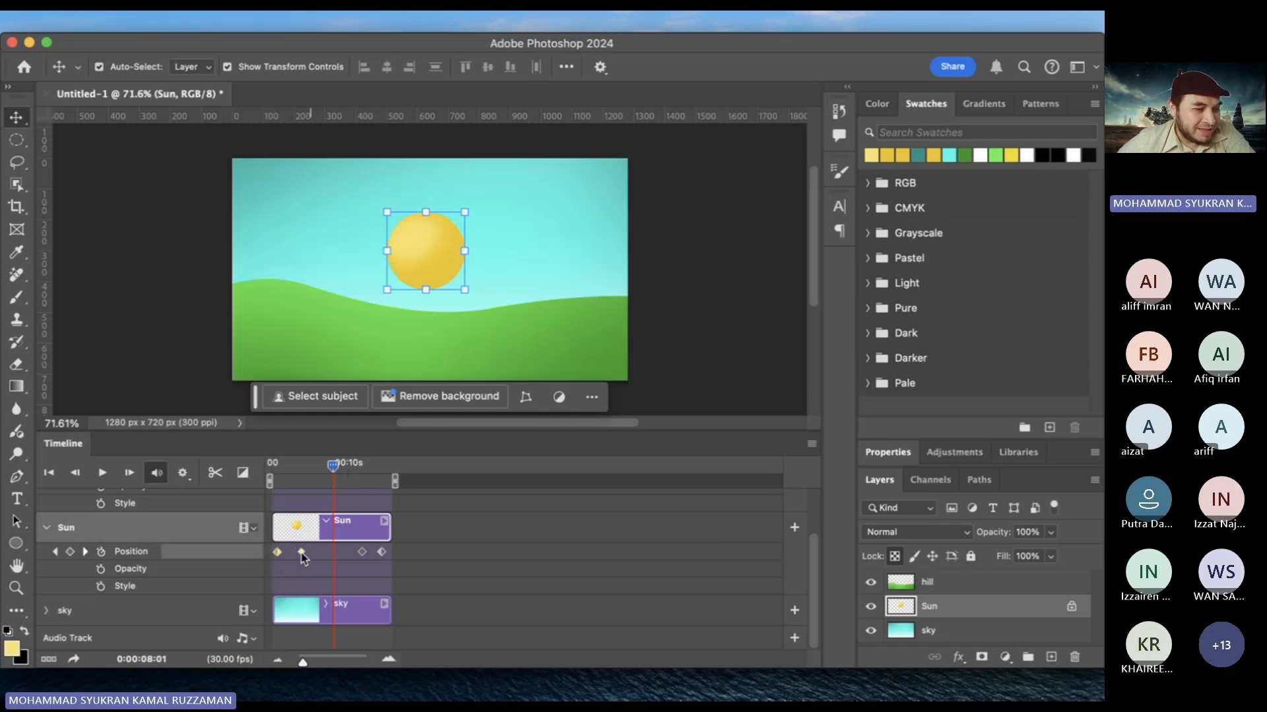
left_click_drag(325, 474, 265, 474)
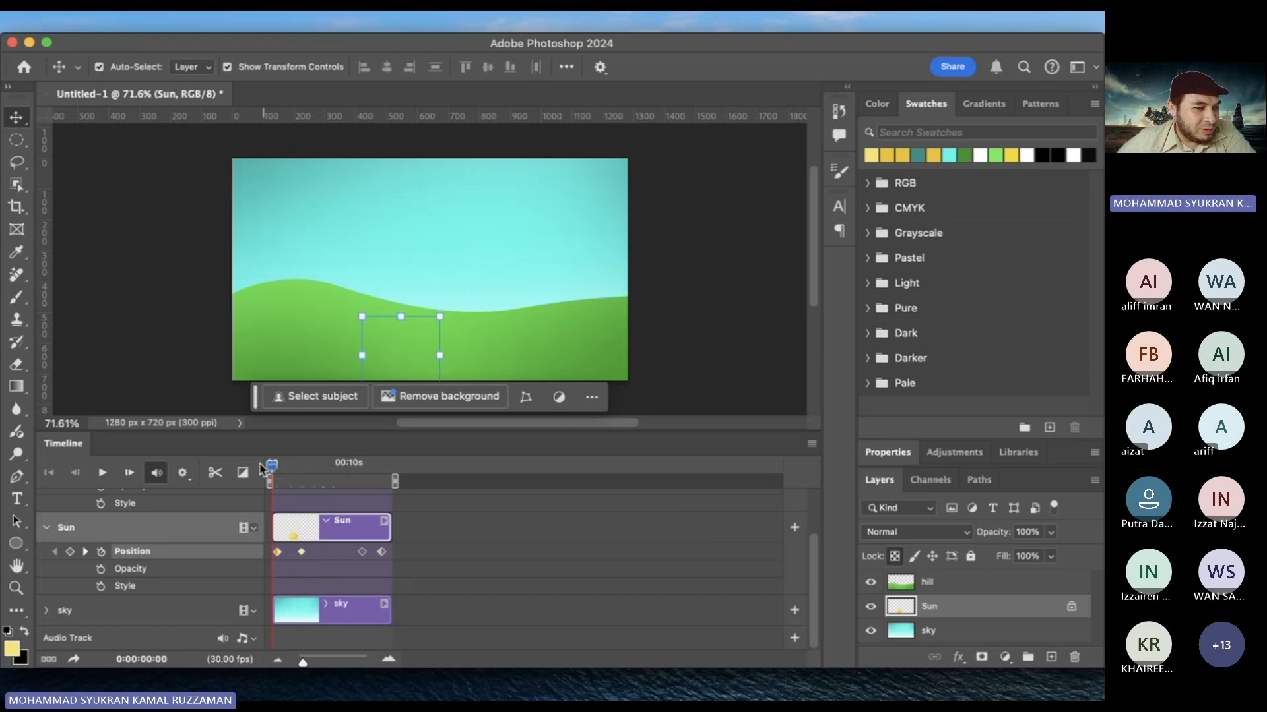
left_click(102, 473)
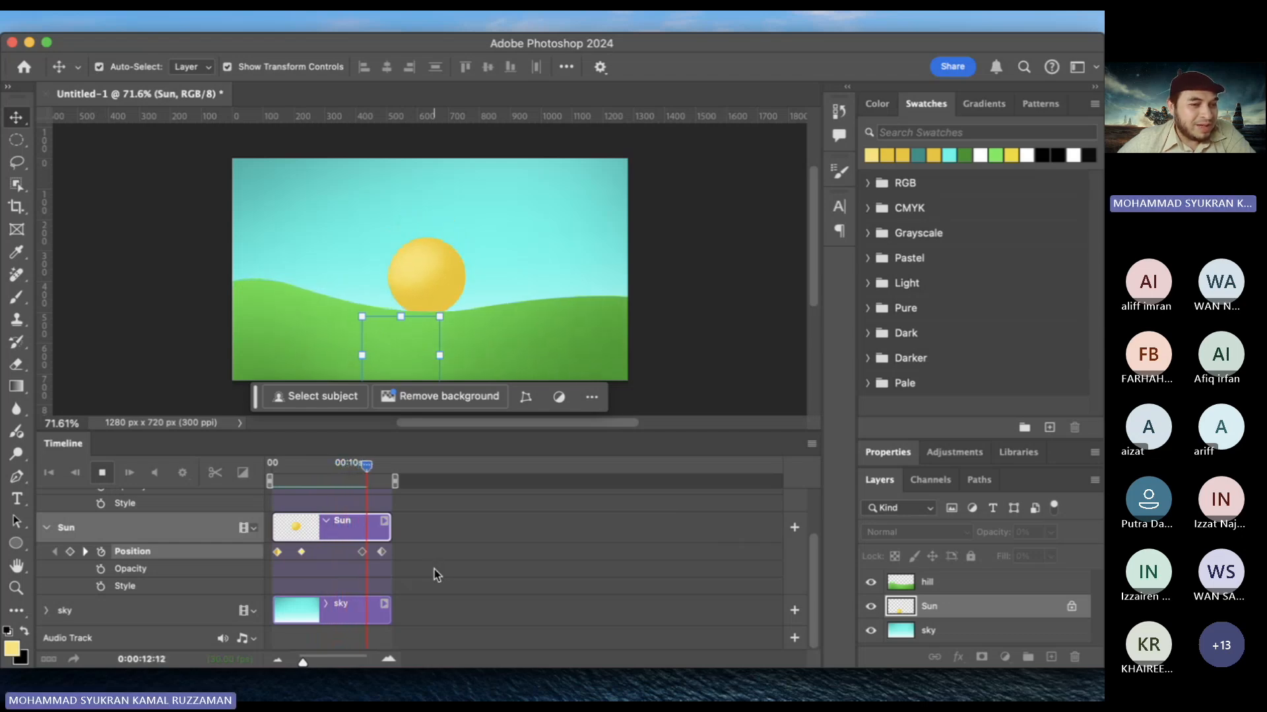
left_click(146, 356)
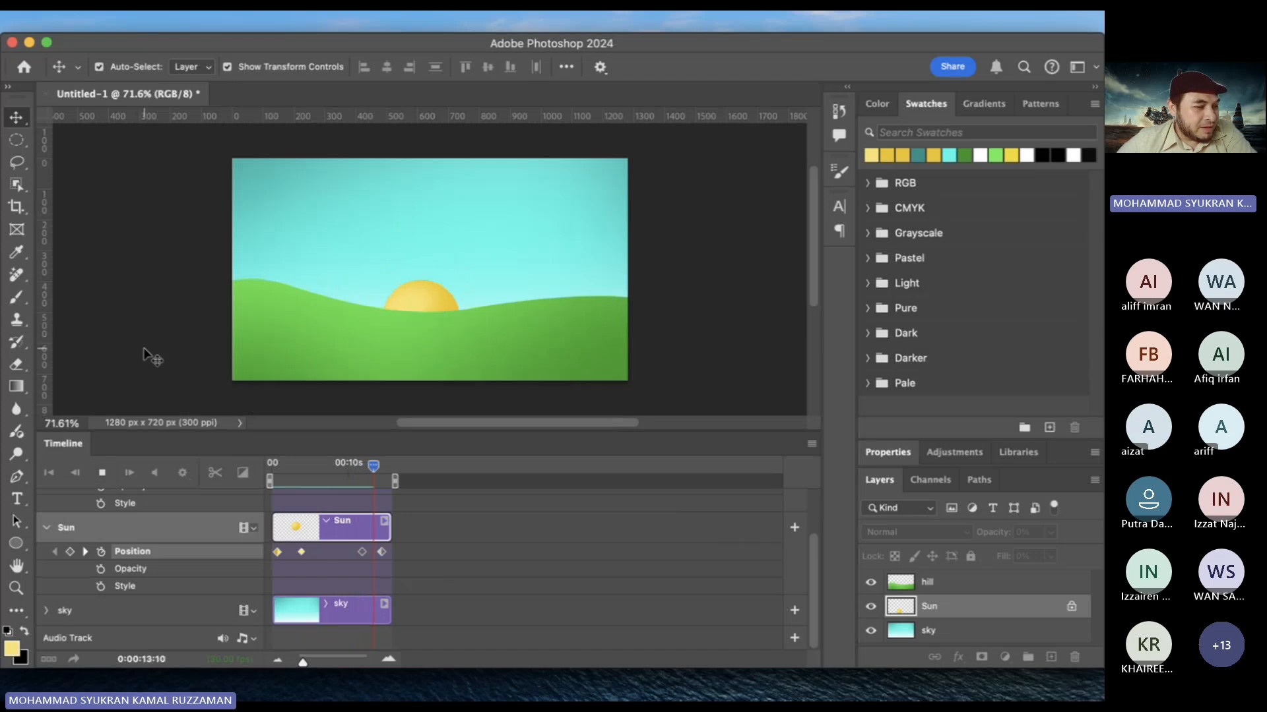
left_click(47, 529)
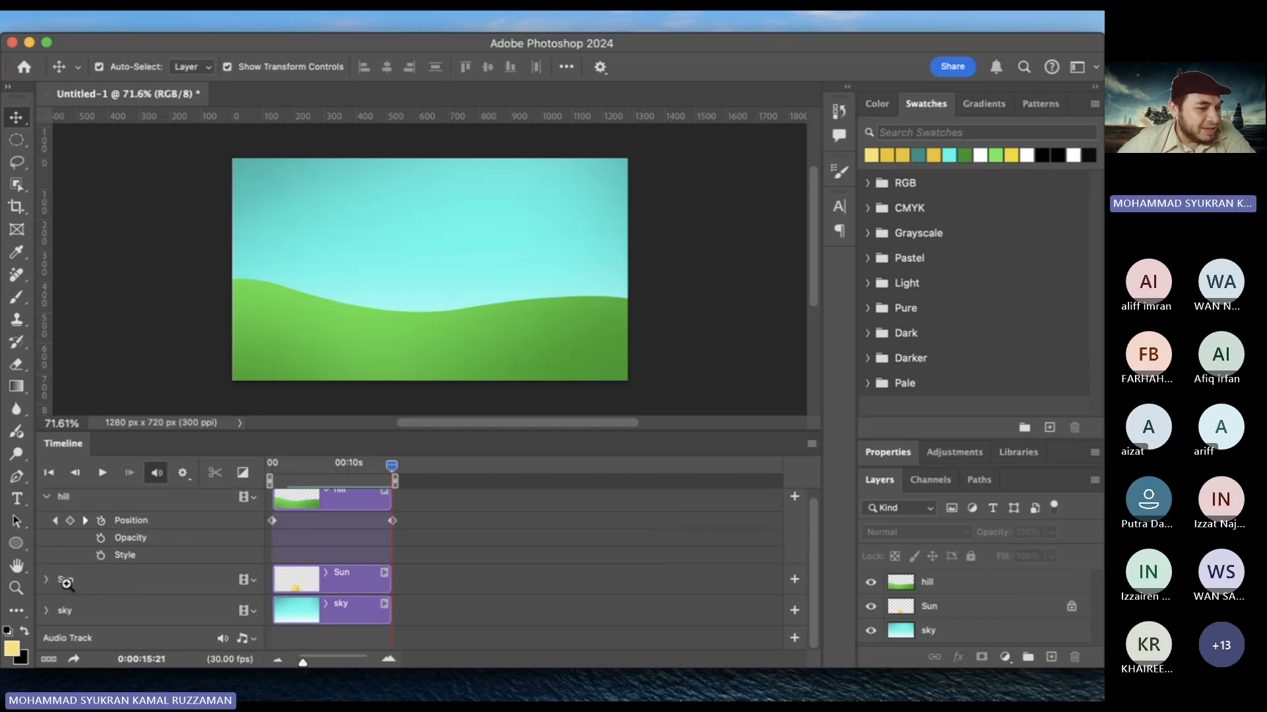
Collapse the hill track and expand the sky track to show its Position, Opacity and Style properties
left_click(47, 497)
left_click(47, 569)
left_click(47, 568)
left_click(47, 569)
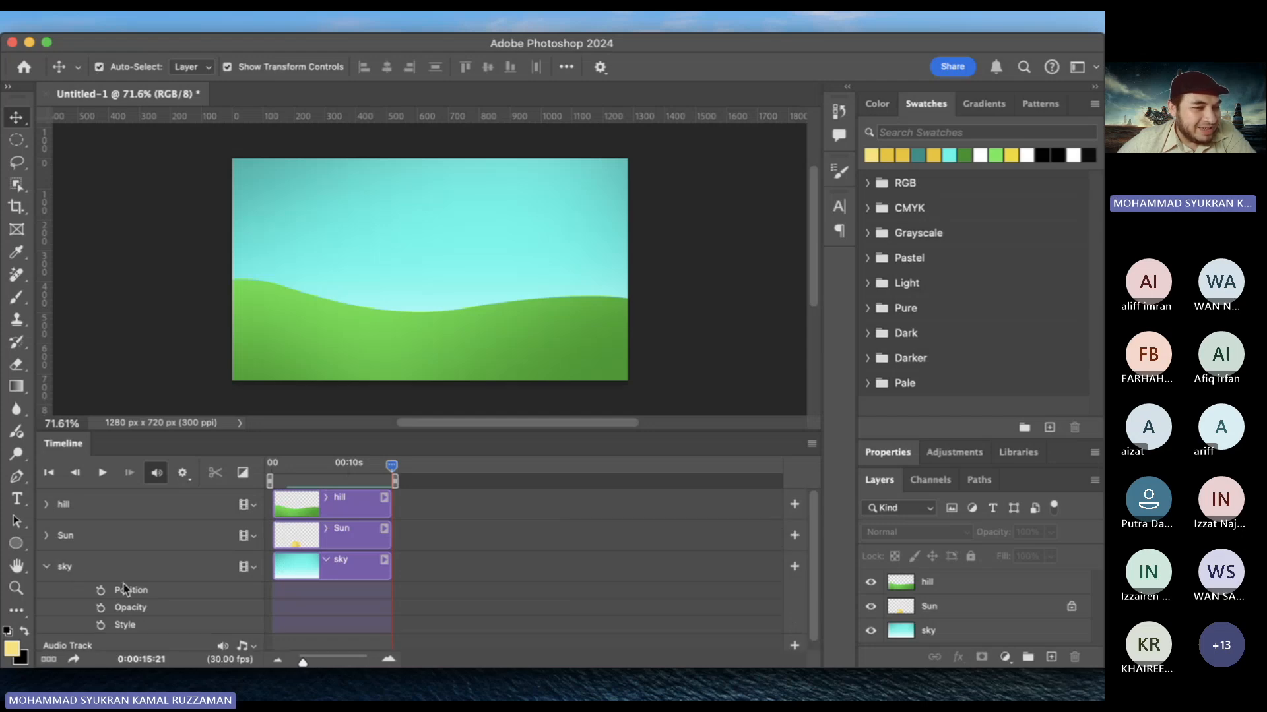
left_click(288, 345)
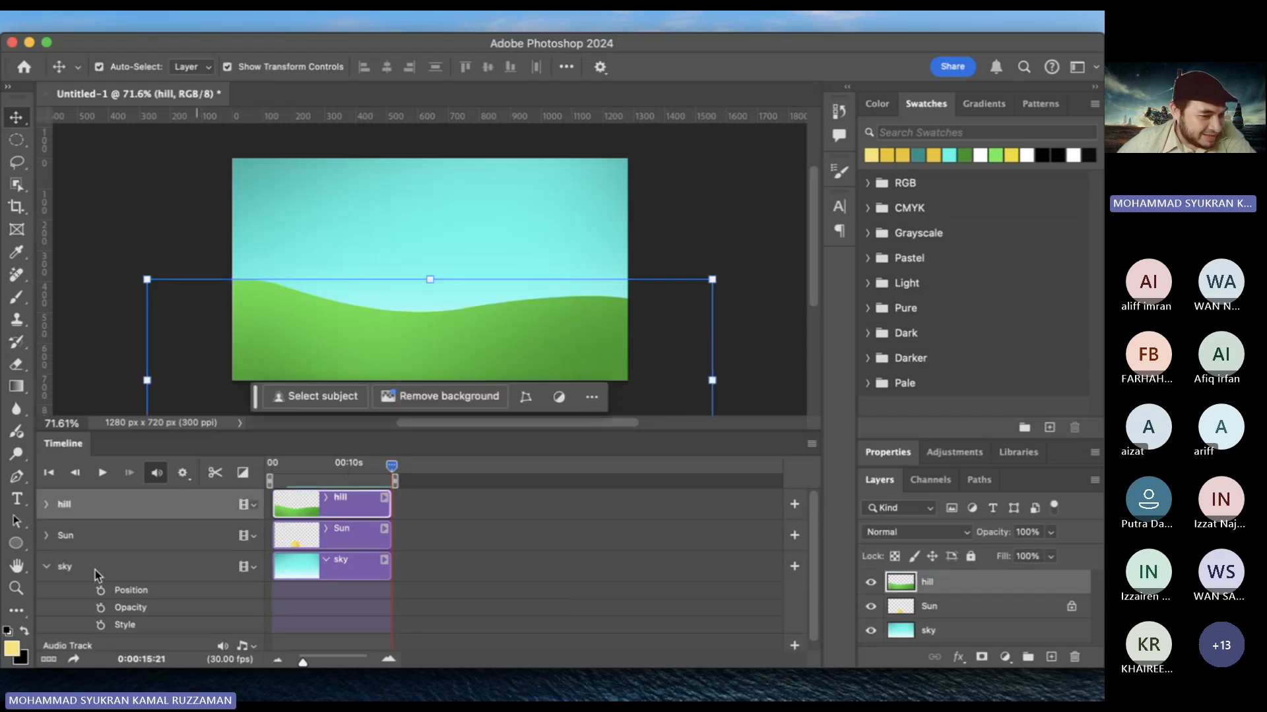
left_click(49, 567)
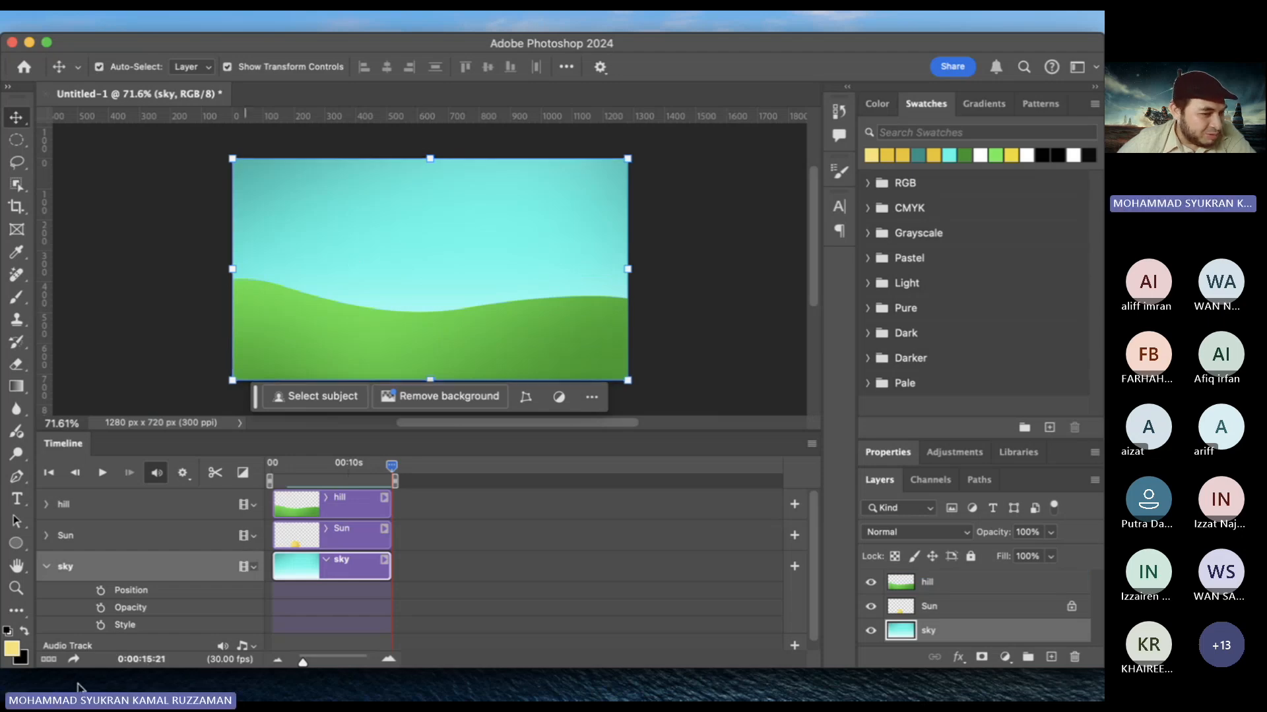
left_click(48, 571)
left_click(48, 571)
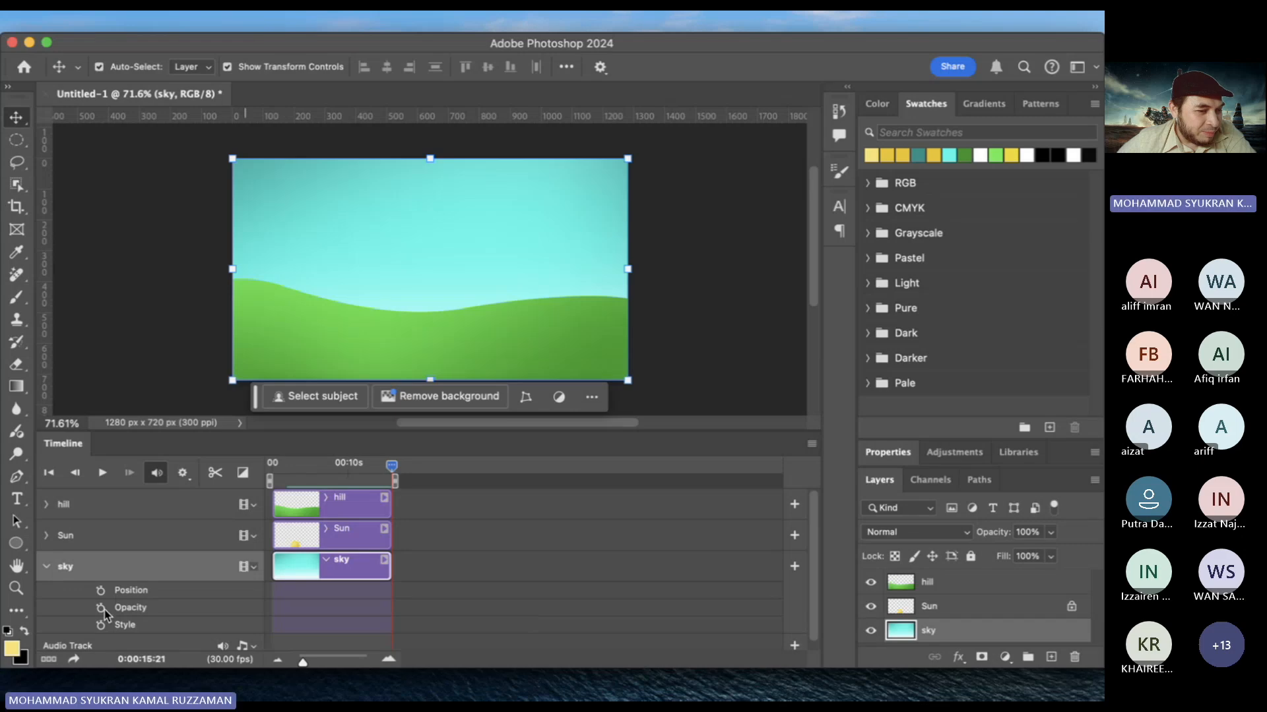
Add a sky Opacity keyframe at 0:00:00:00 and a second one at 0:00:03:22 with the layer opacity set to 55%
left_click_drag(304, 470, 268, 471)
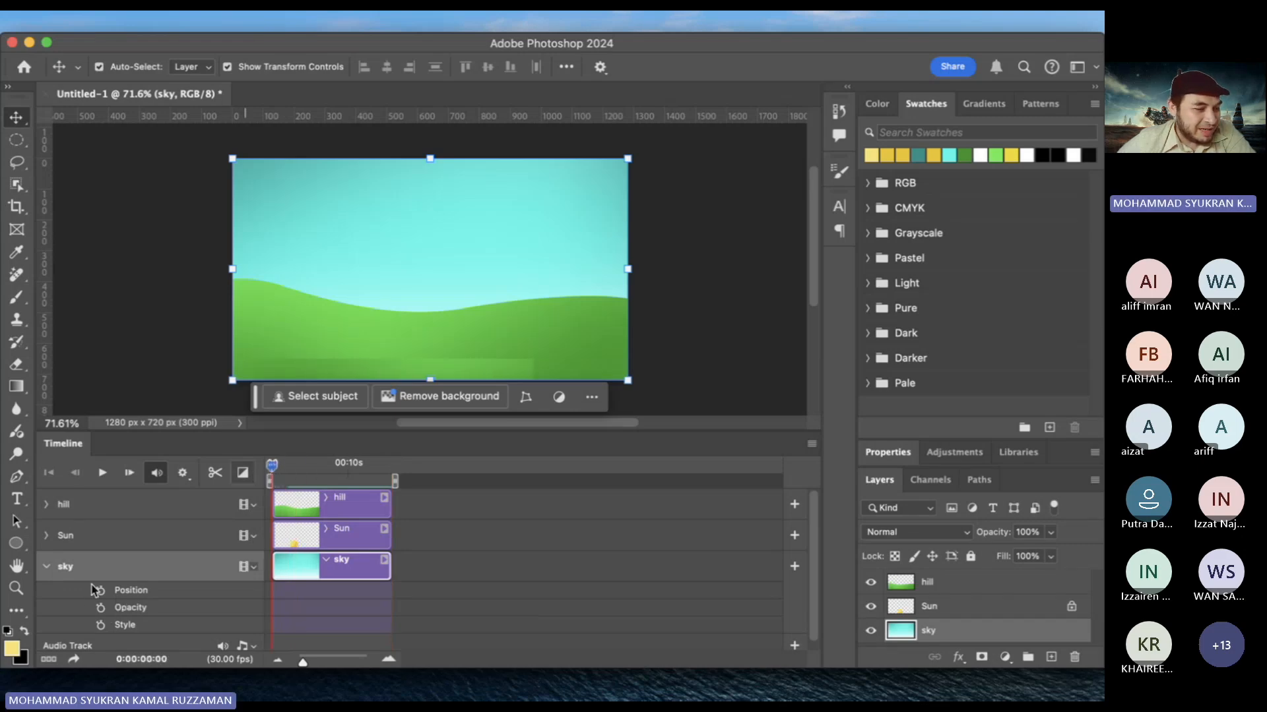
left_click(102, 611)
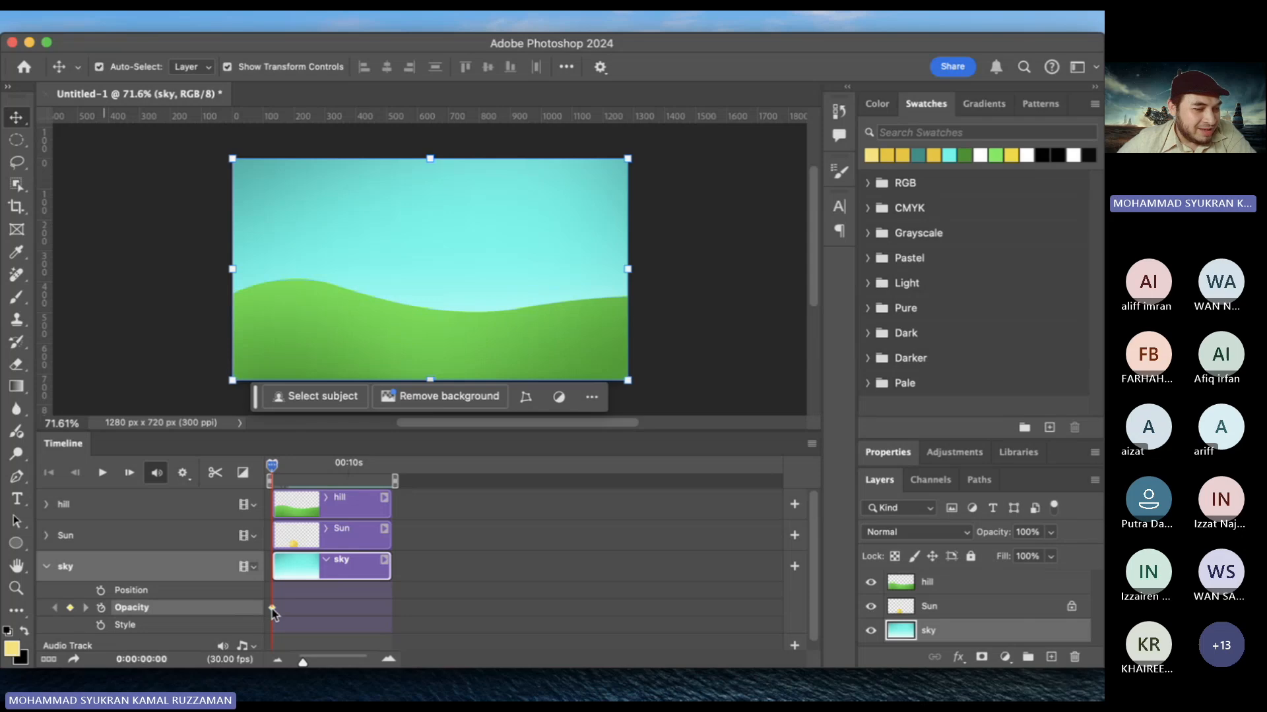
left_click_drag(271, 465, 300, 467)
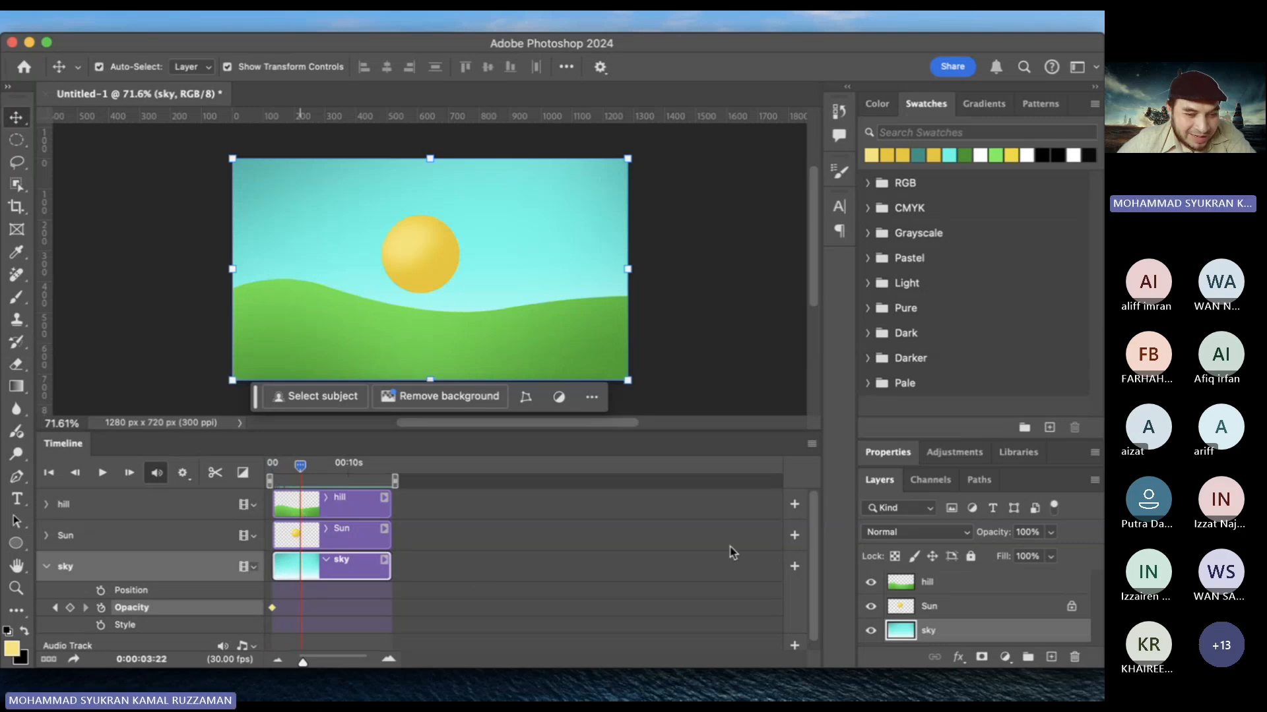
double_click(997, 638)
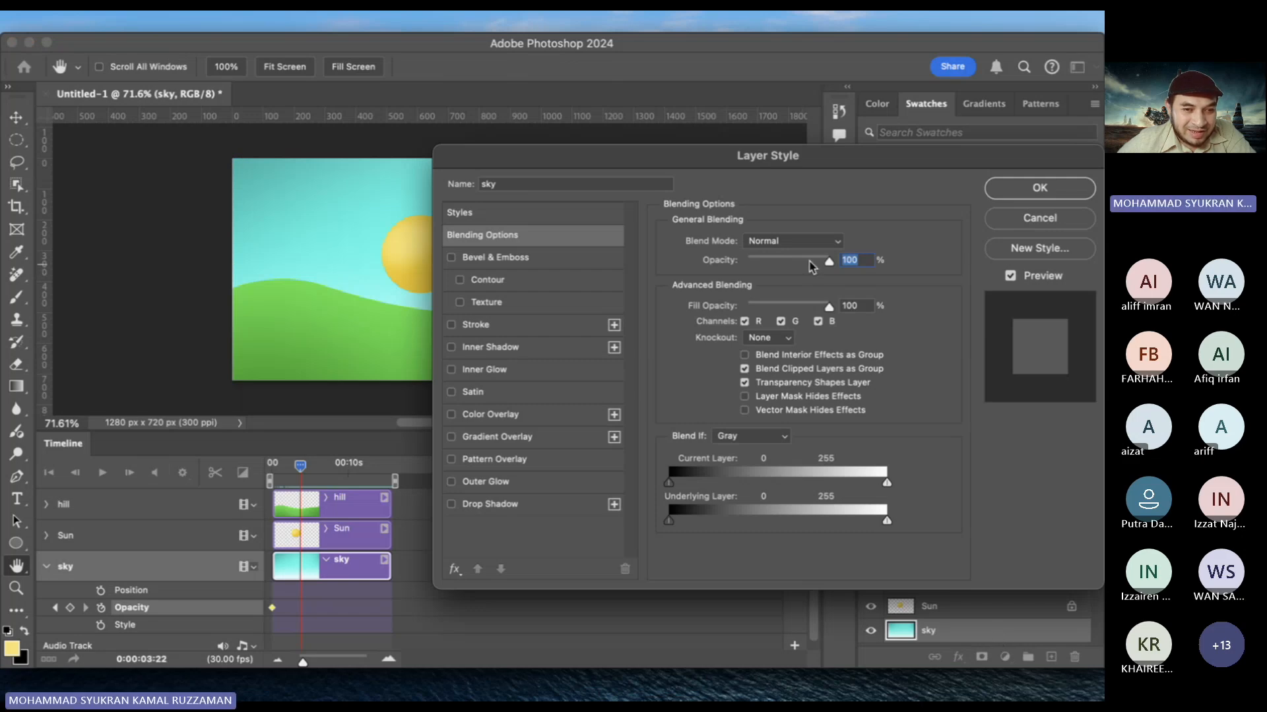
left_click_drag(810, 263, 792, 263)
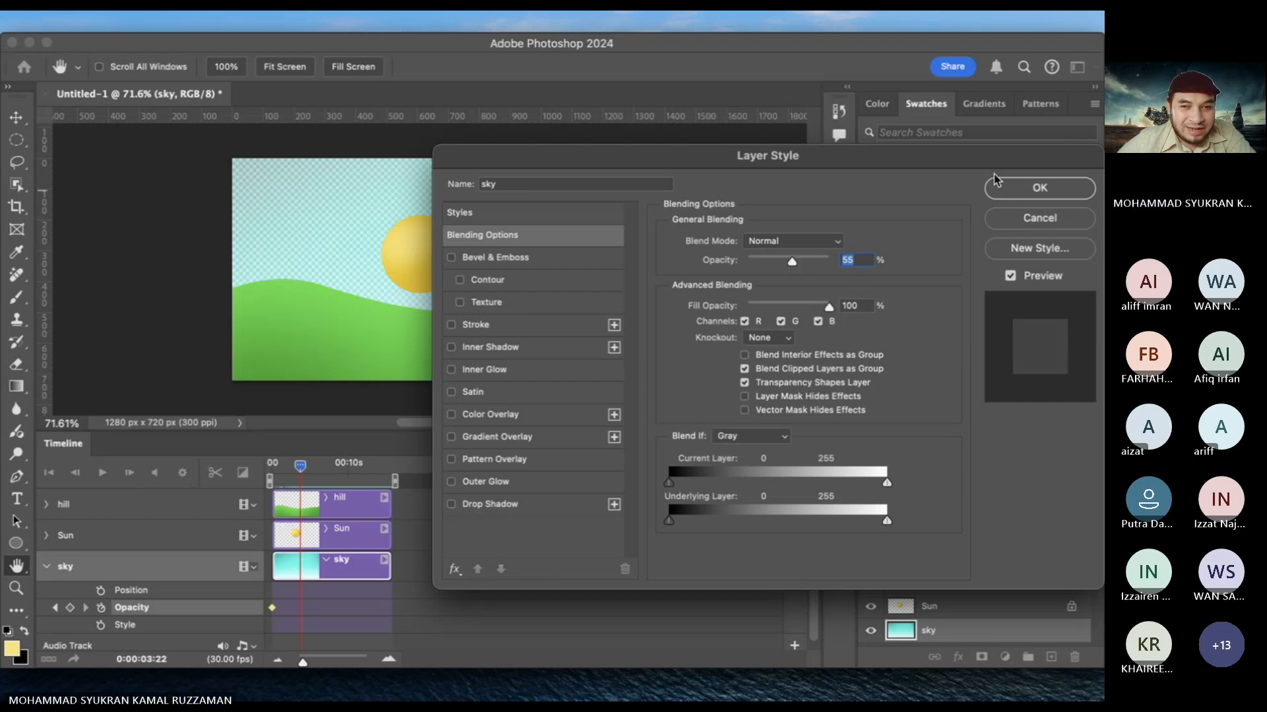
left_click(1007, 189)
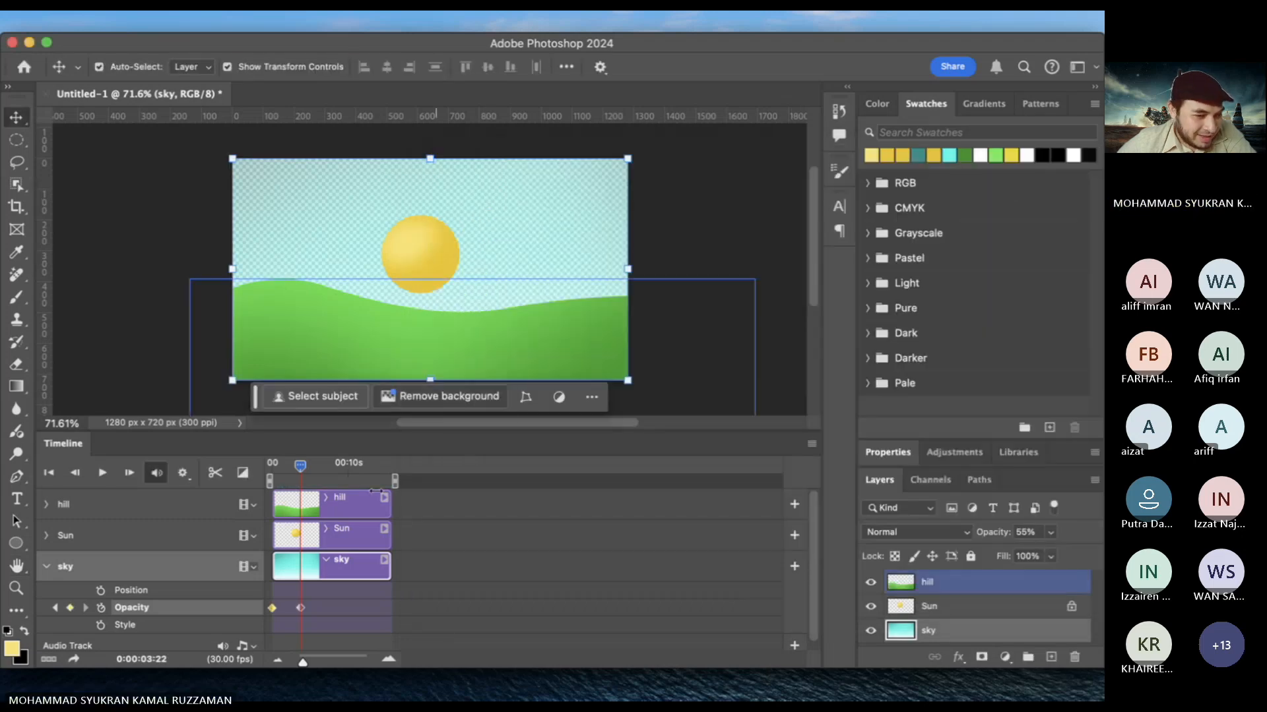
Add a third sky Opacity keyframe at 0:00:12:29 by setting the layer opacity to 65%
left_click_drag(301, 466, 372, 469)
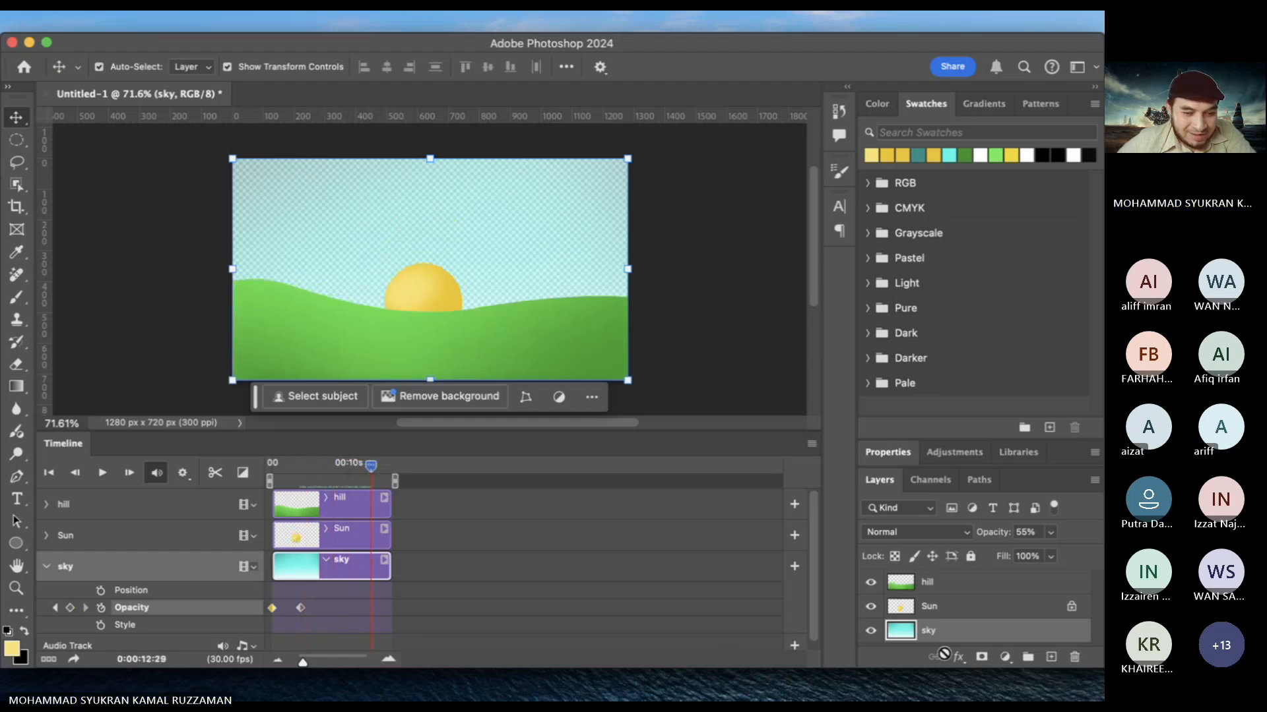
left_click(962, 641)
double_click(962, 641)
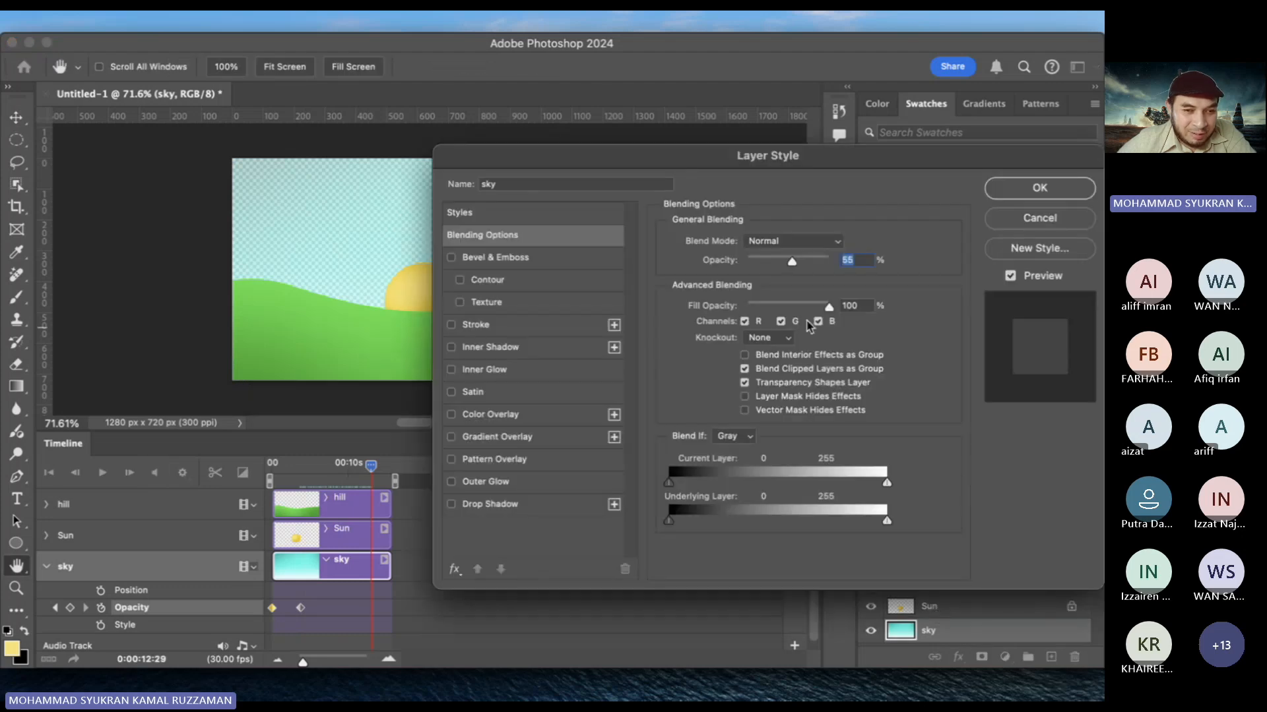
left_click_drag(789, 264, 793, 264)
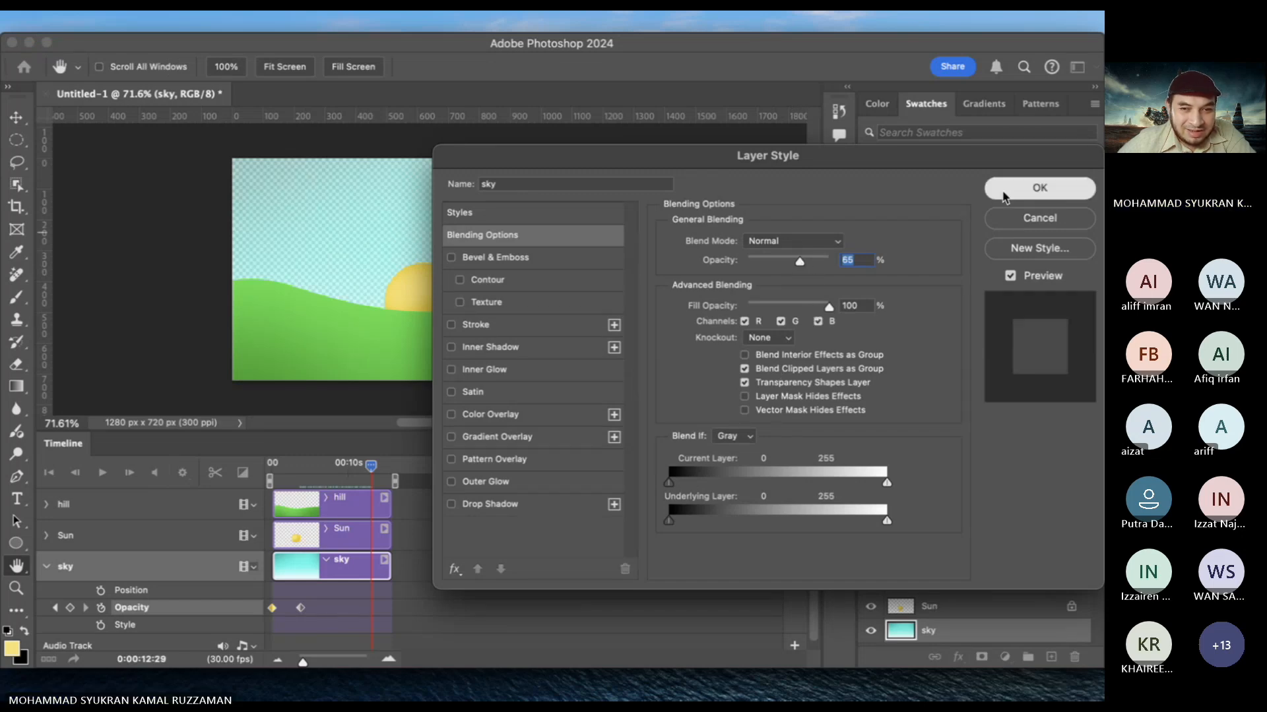
left_click(1032, 188)
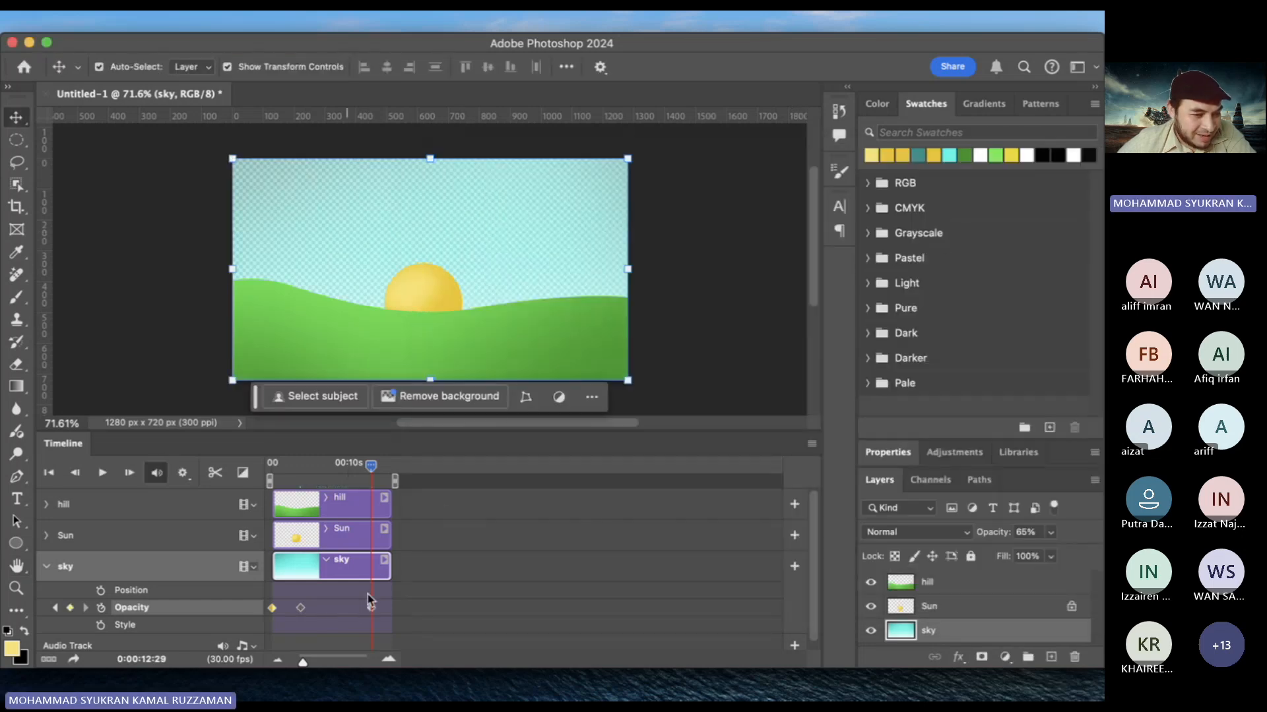
Add a sky Opacity keyframe of 100% at 0:00:15:21 and scrub through the timeline to preview the fade
left_click_drag(371, 465, 393, 476)
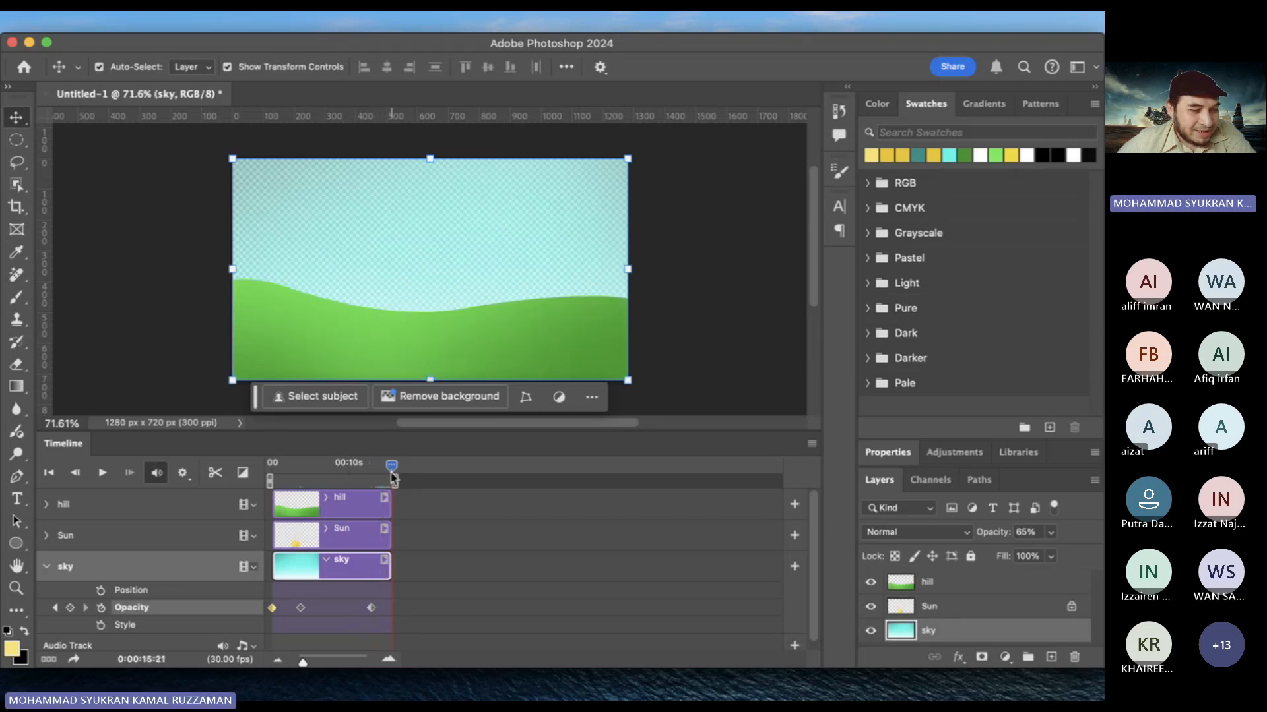
double_click(1023, 633)
left_click_drag(799, 261, 830, 261)
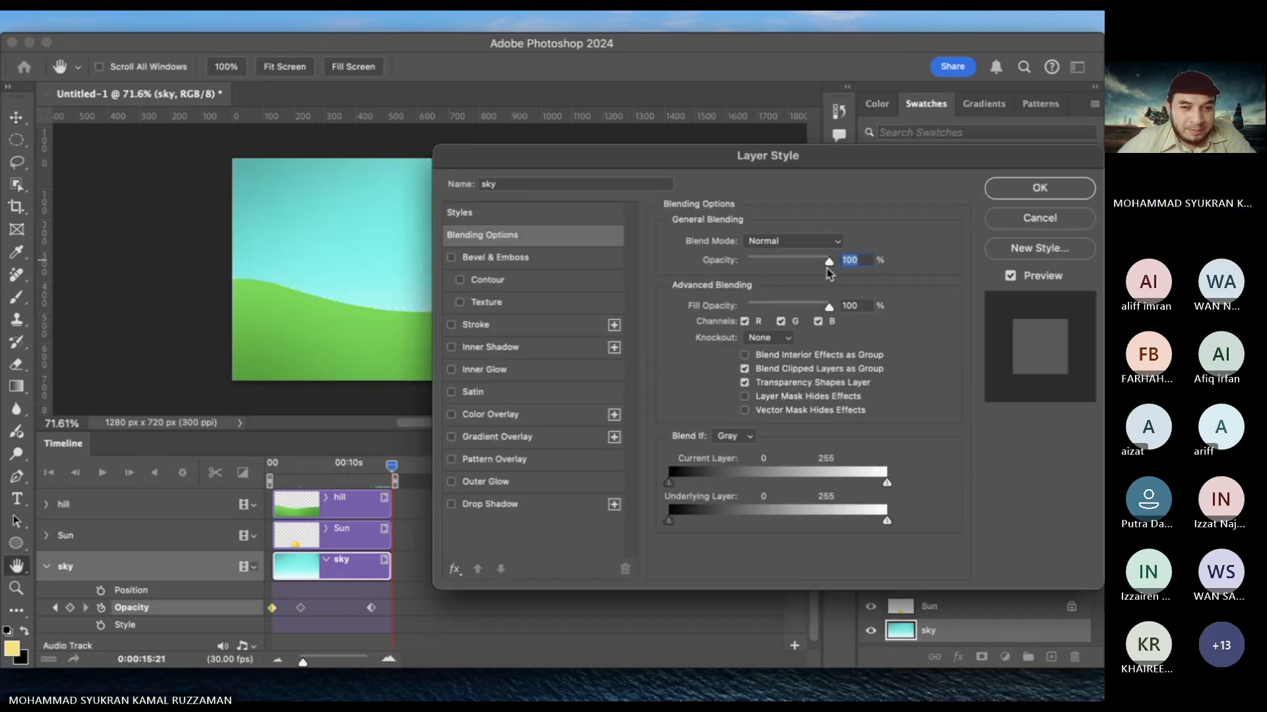
left_click(1039, 188)
left_click_drag(281, 469, 389, 472)
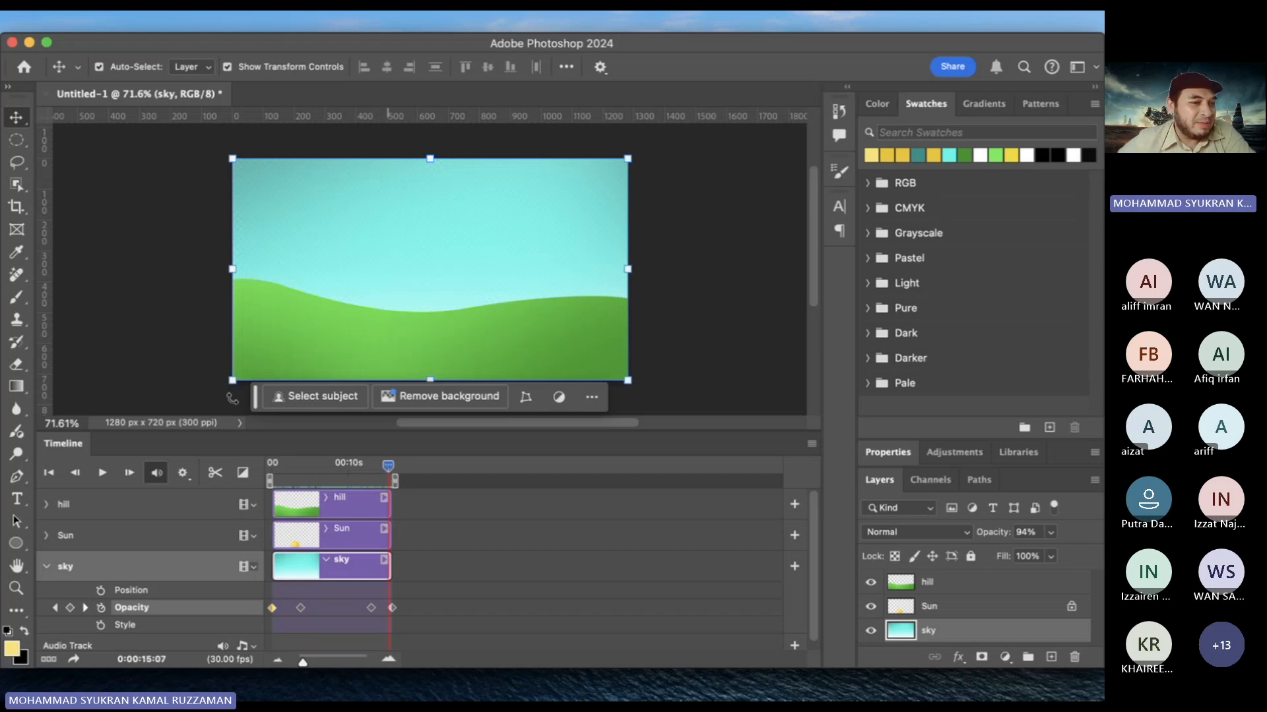
left_click(165, 350)
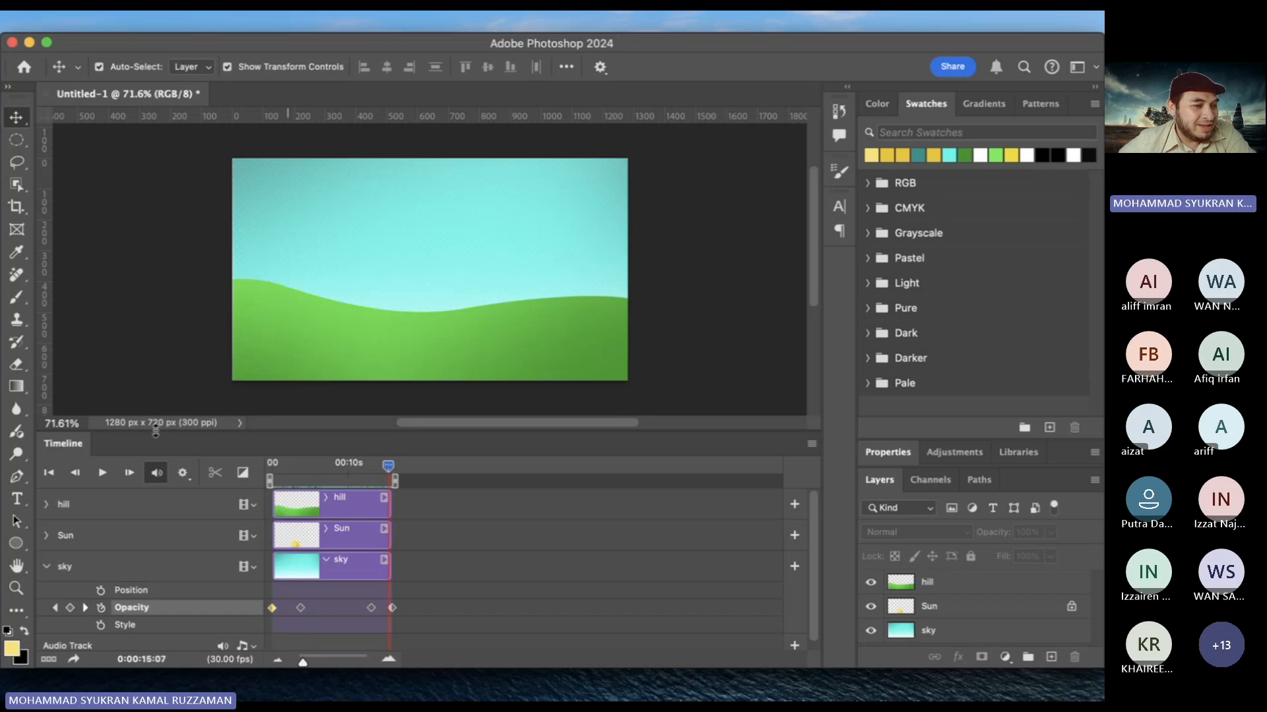
left_click(42, 562)
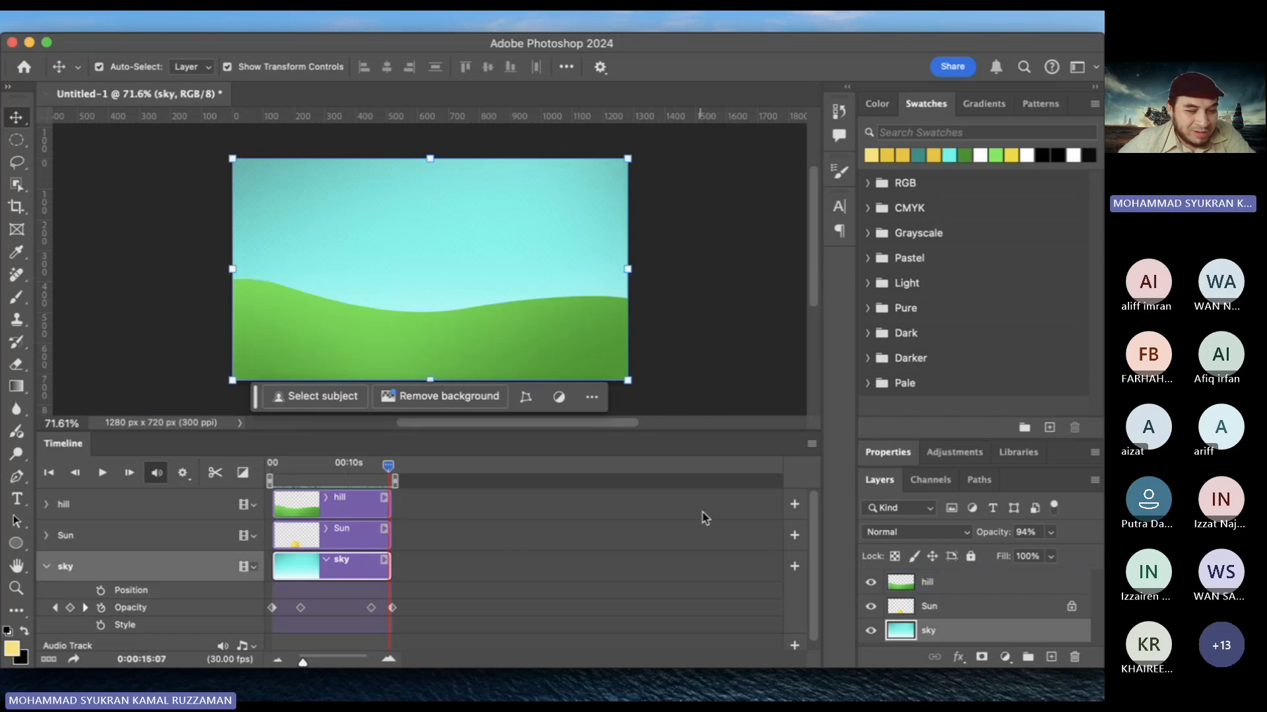
Select the hill layer, activate the Type tool and set the foreground colour to white (ffffff)
left_click(990, 582)
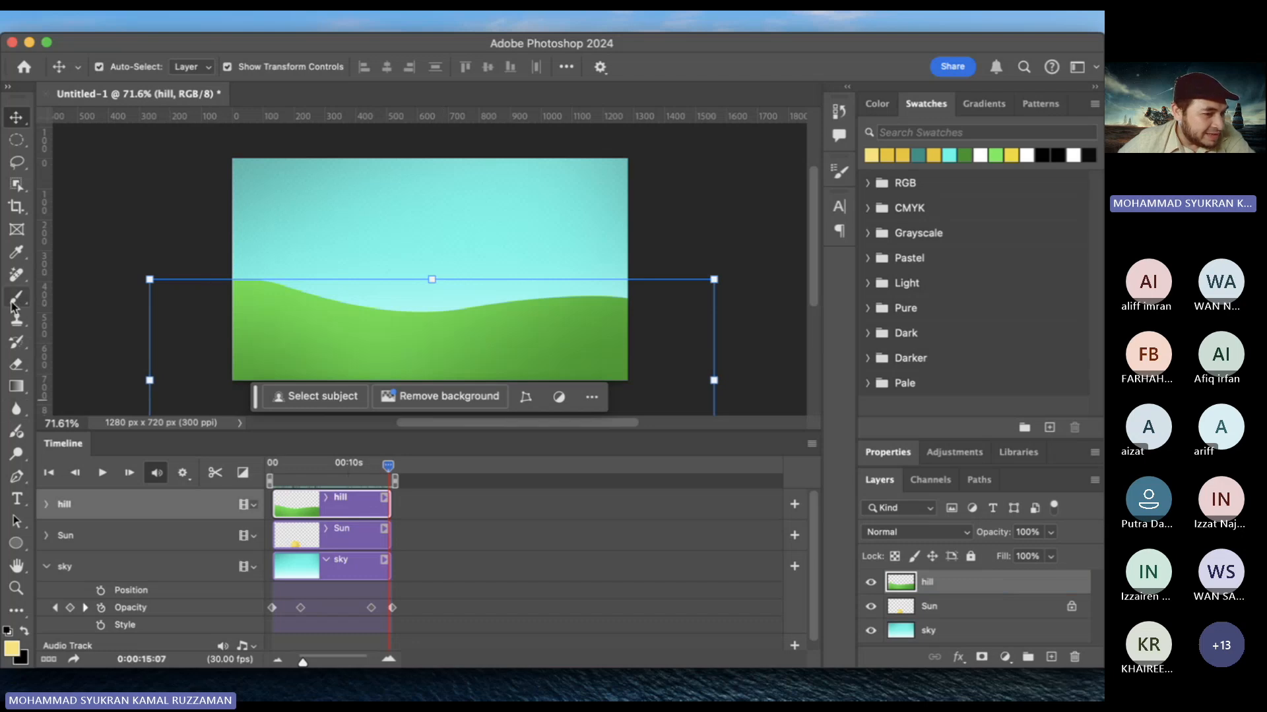
left_click(17, 499)
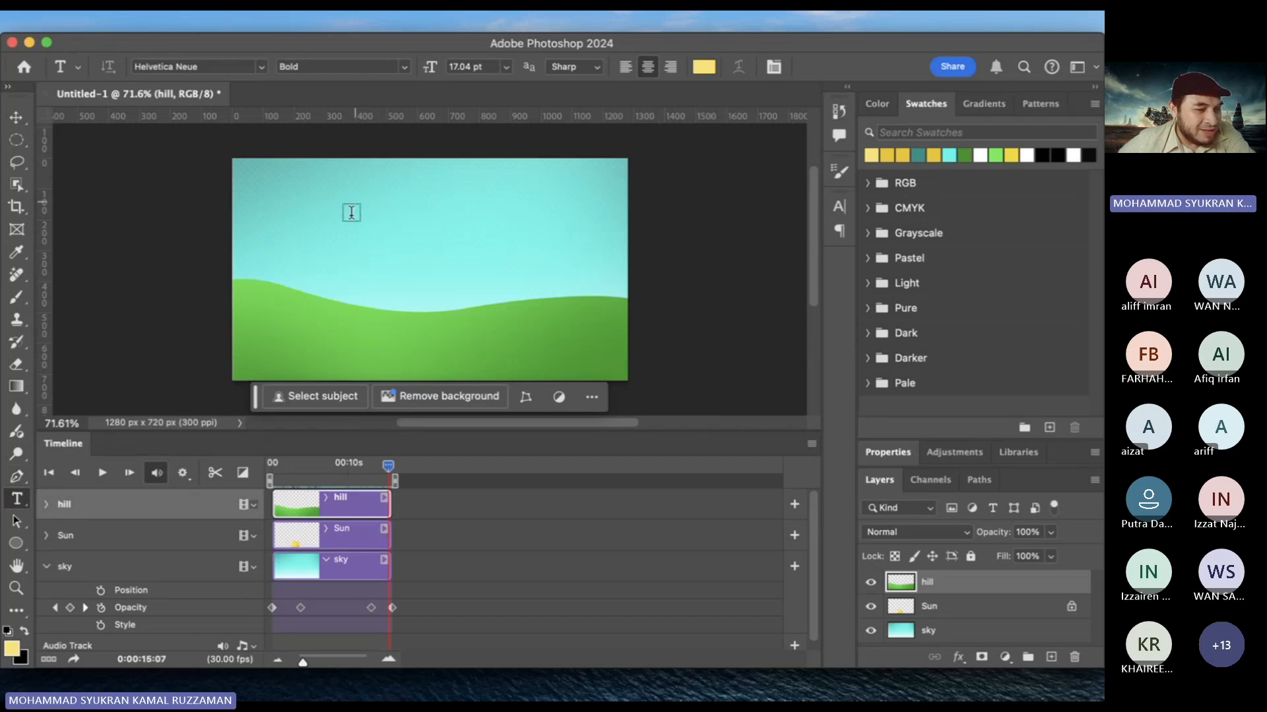
left_click(12, 649)
left_click(654, 399)
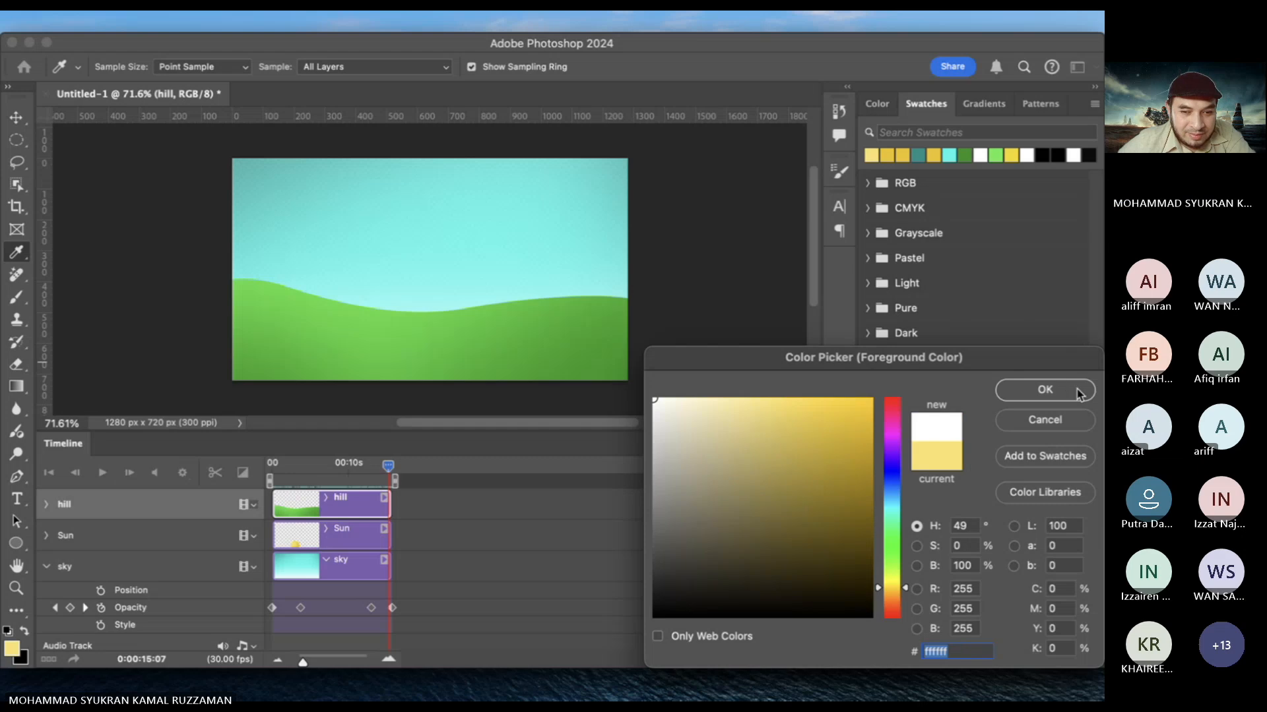
left_click(1044, 391)
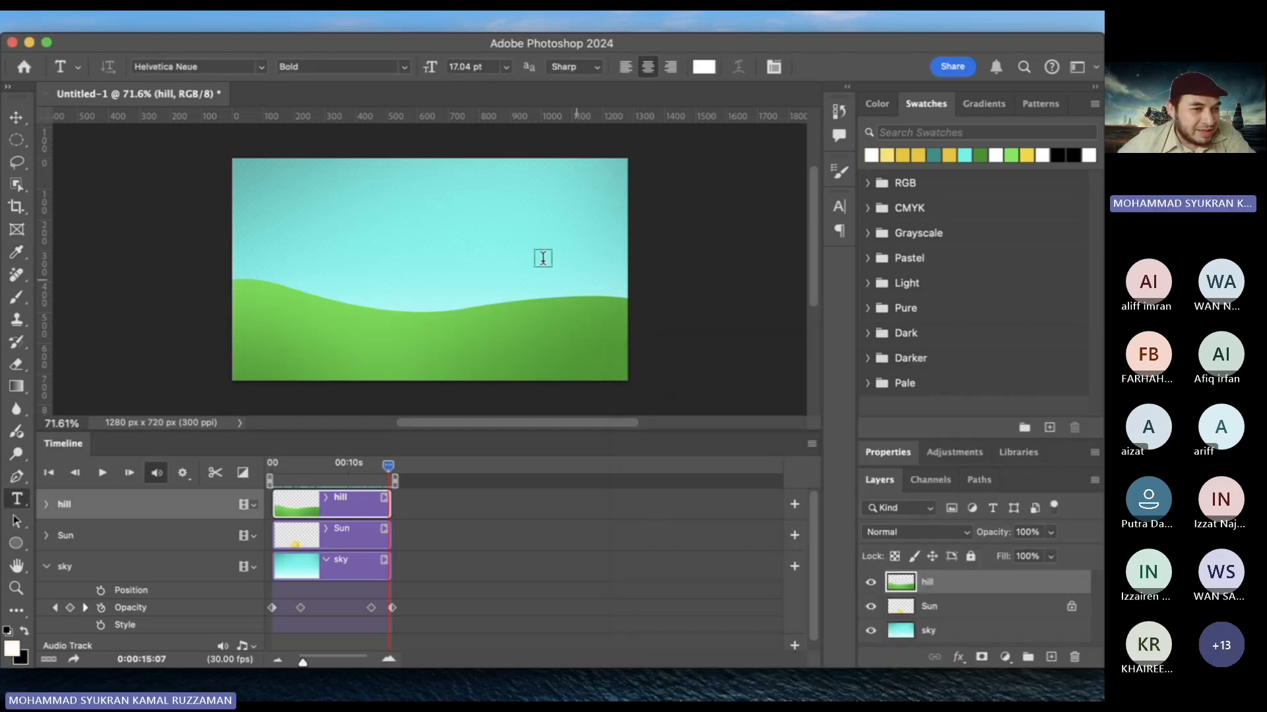
Add the text "SELAMAT PAGI UMK" in the sky above the hill's crest
left_click(309, 211)
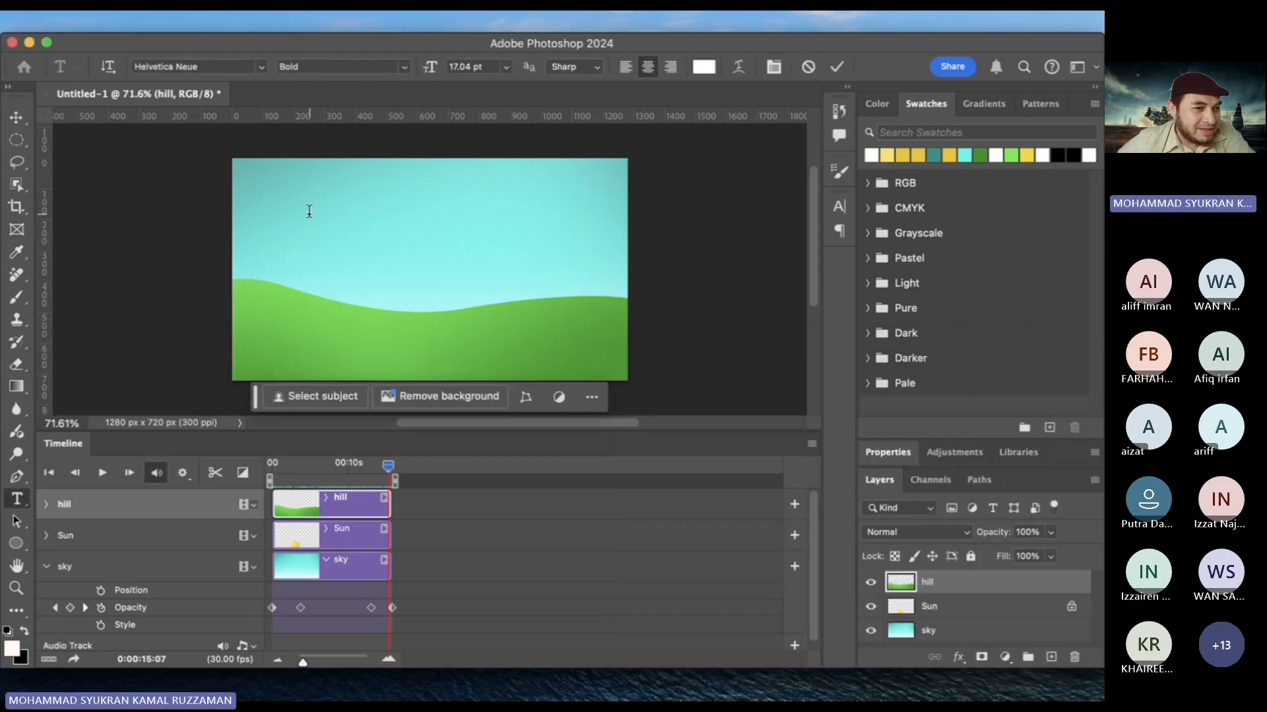
type("S")
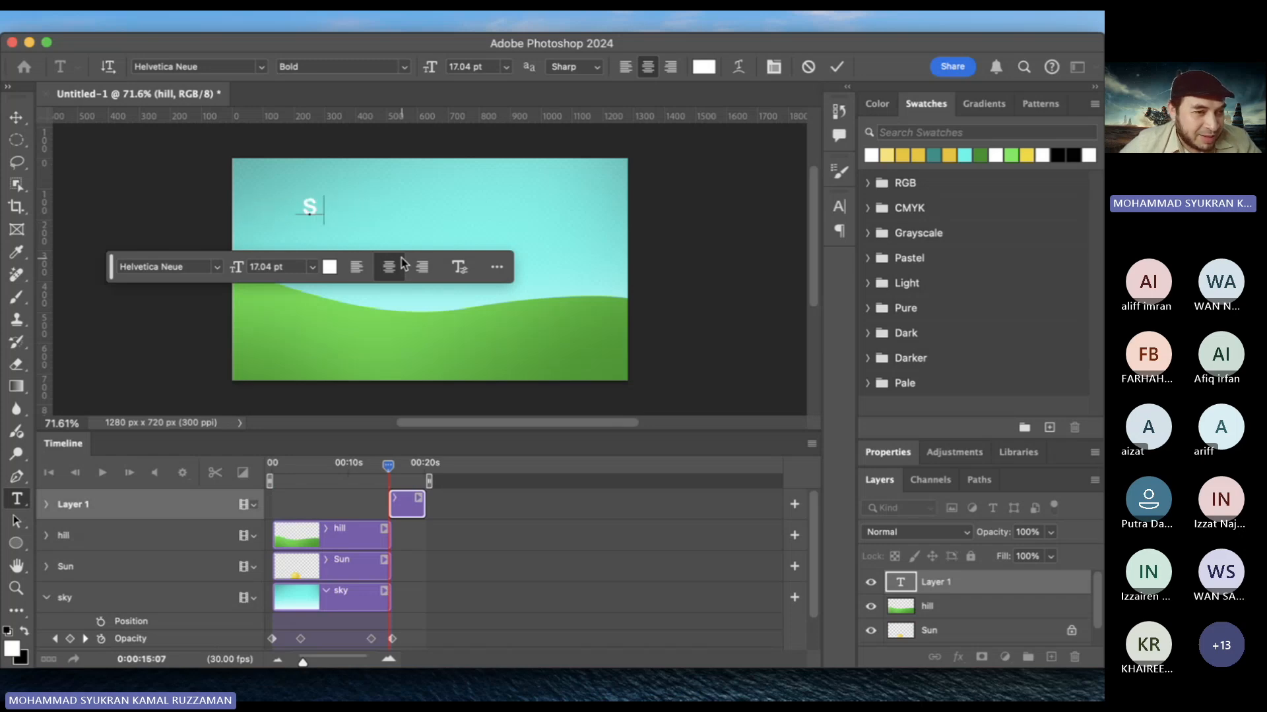
type("ELAMAT ")
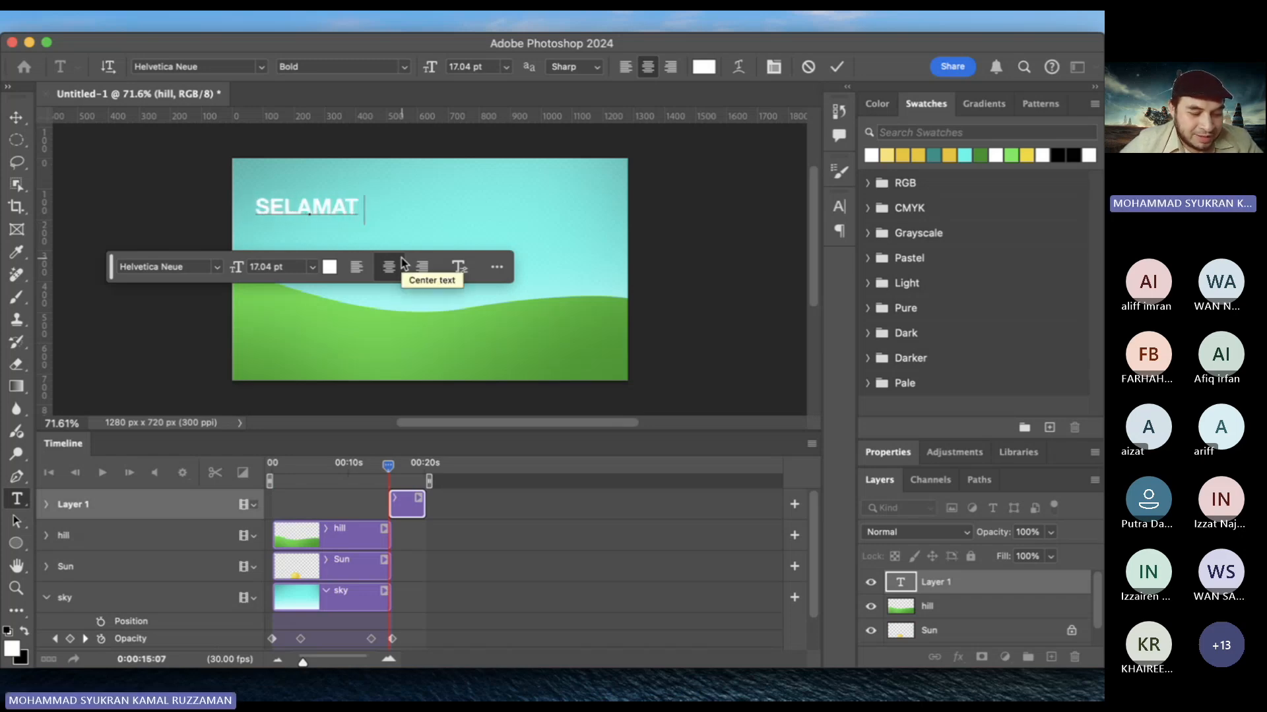
type("PAGI UMK")
left_click(18, 118)
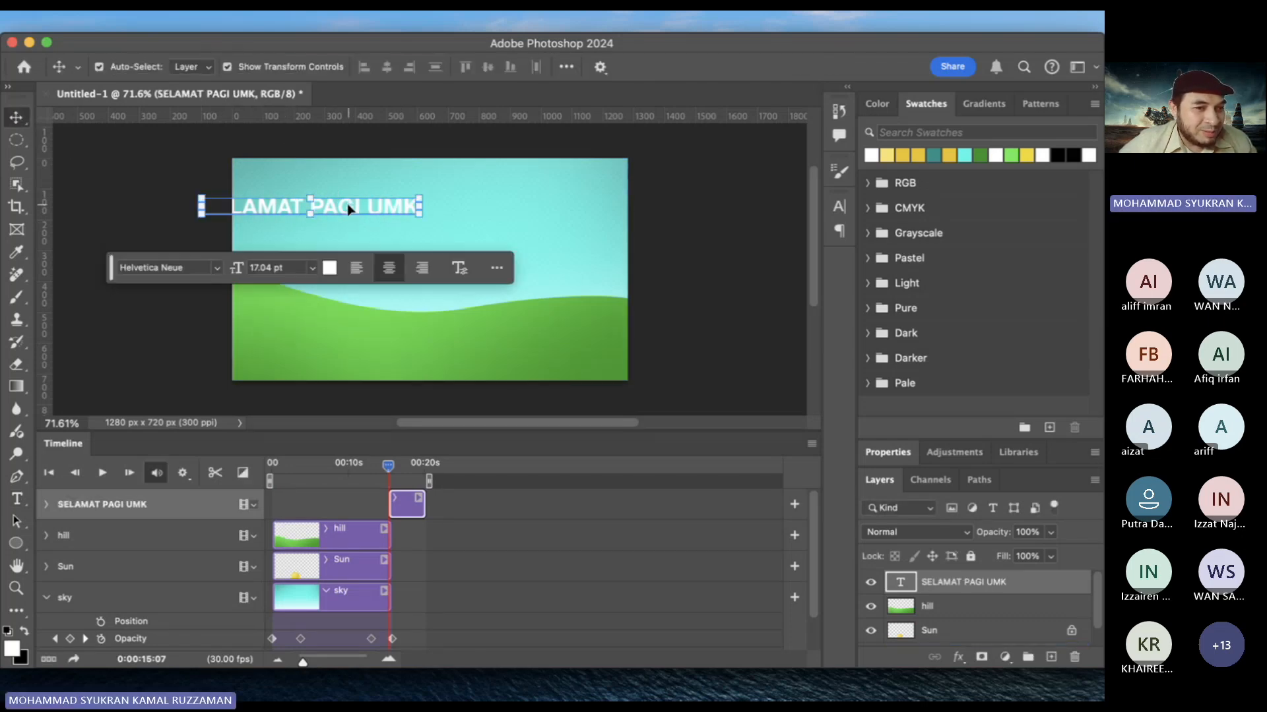
Move the text to the lower middle of the scene over the hill and enlarge it to about 113%
left_click_drag(350, 204, 471, 209)
key("ctrl+t")
left_click_drag(546, 216, 530, 358)
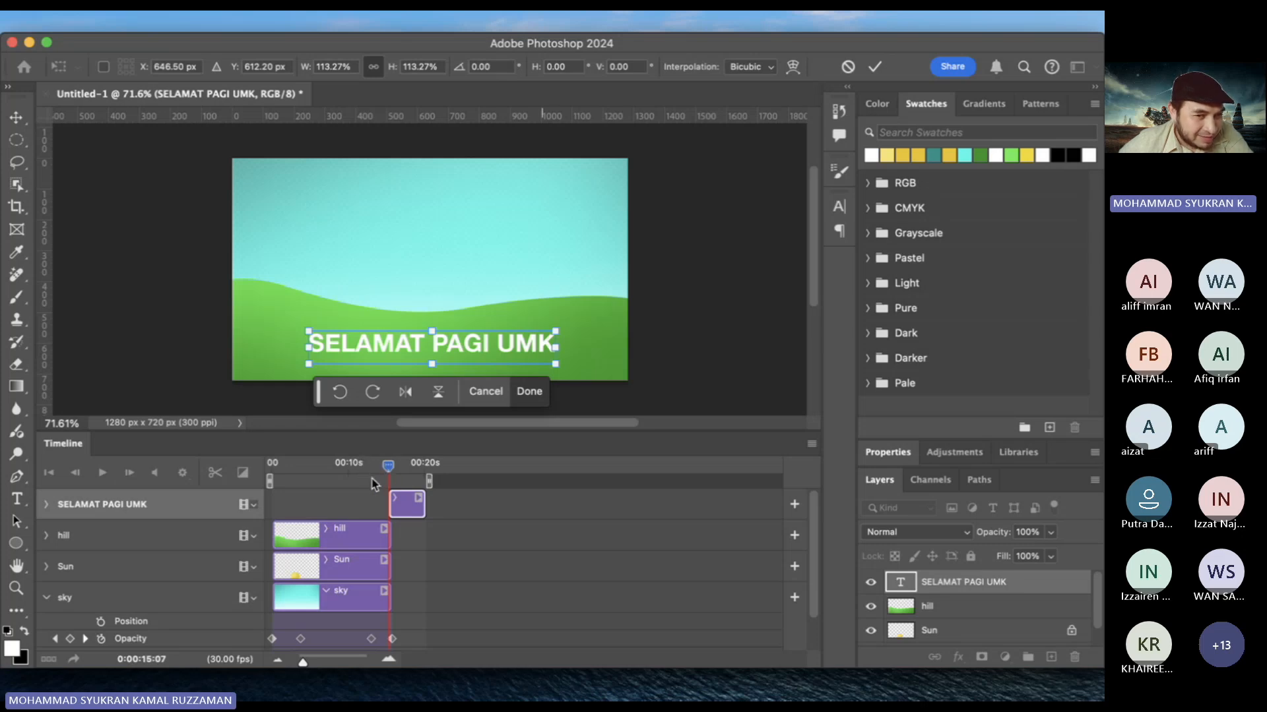
key("Return")
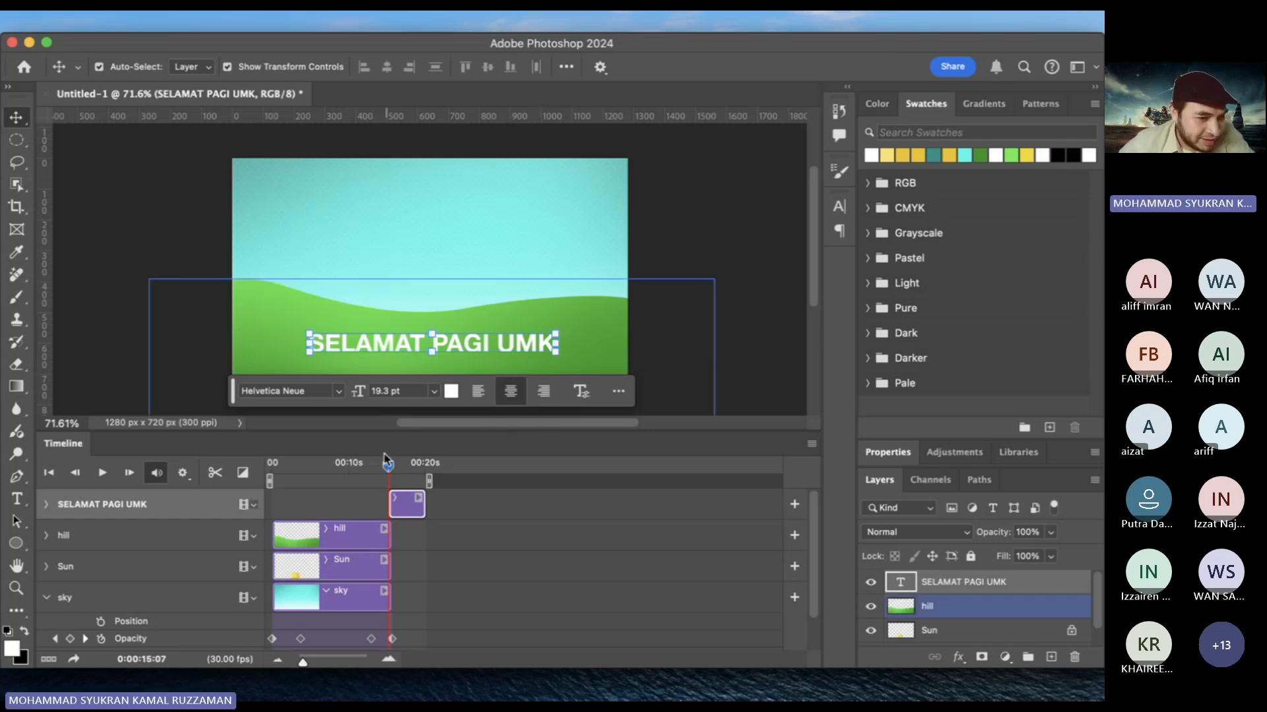
Fit the text clip to the same start and end as the hill, Sun and sky clips, and return the playhead to 0:00:00:00
mouse_move(356, 467)
left_mouse_down()
mouse_move(401, 466)
mouse_move(374, 467)
left_mouse_up()
mouse_move(407, 509)
left_mouse_down()
mouse_move(288, 506)
mouse_move(391, 508)
left_mouse_up()
left_click_drag(336, 472, 267, 475)
left_click(381, 384)
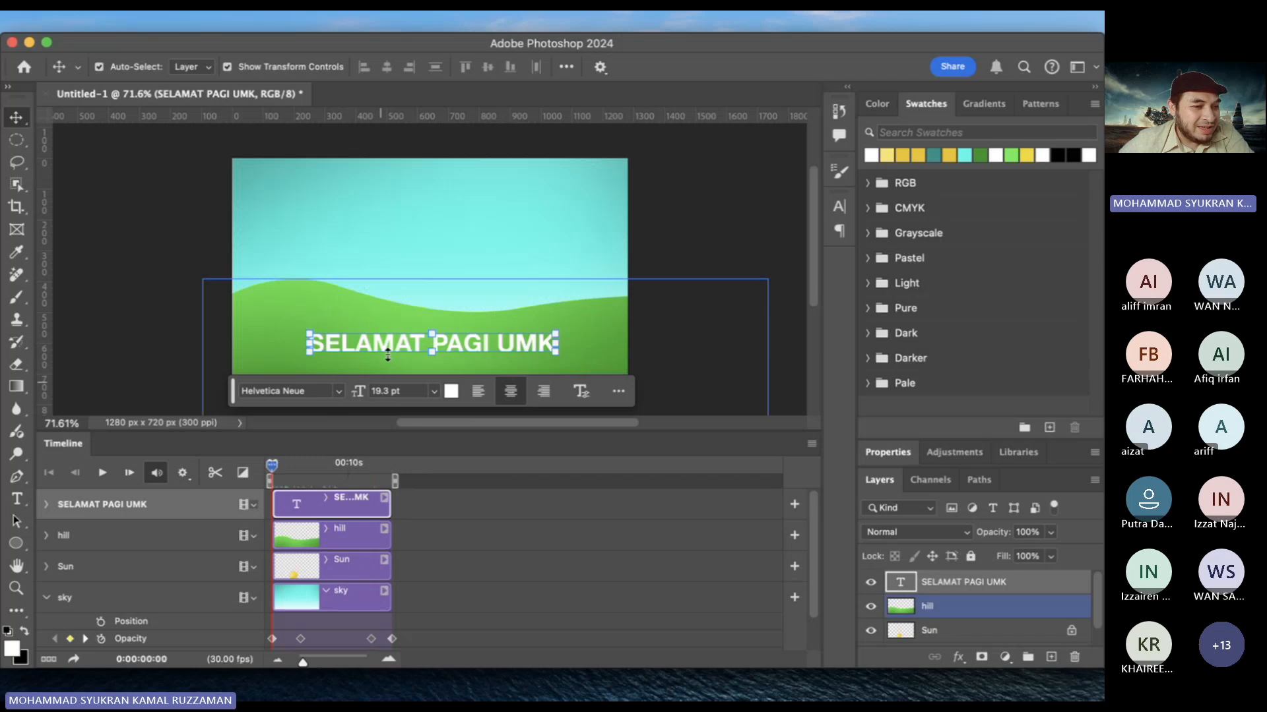
Add Transform and Opacity keyframes to the text track at 0:00:00:00 and scale the text down to about 66%
left_click(73, 512)
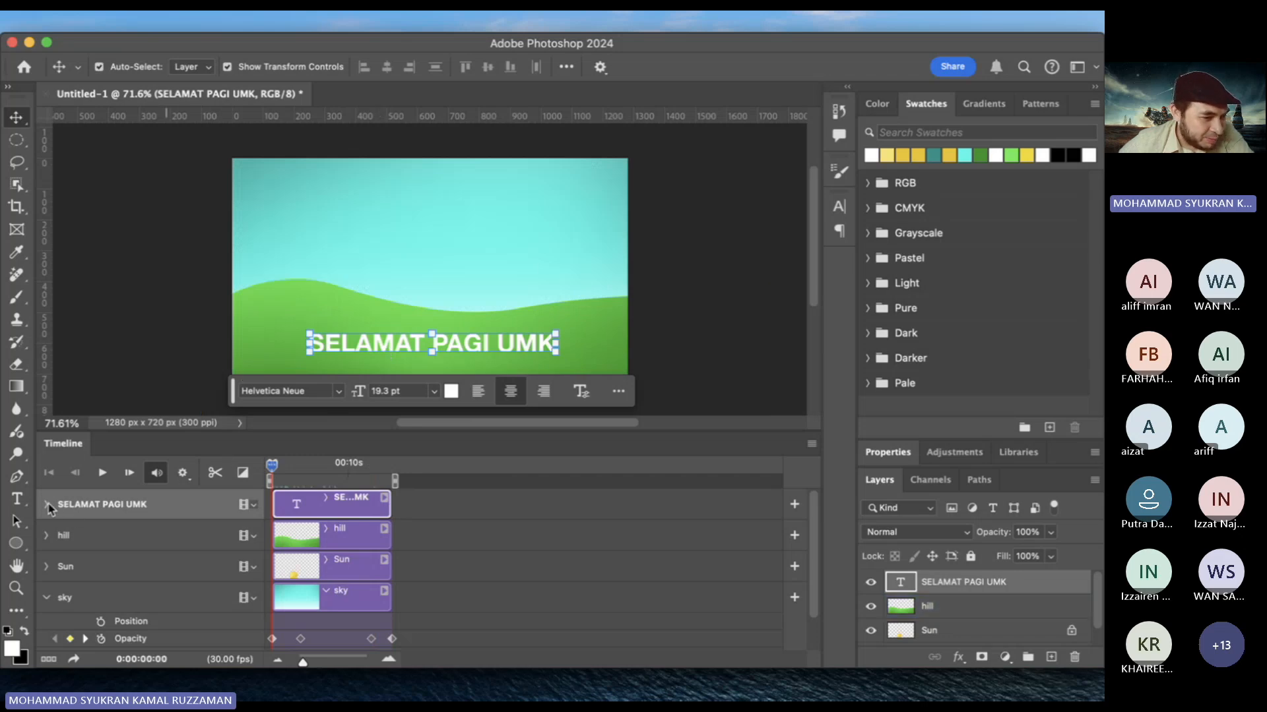
left_click(47, 505)
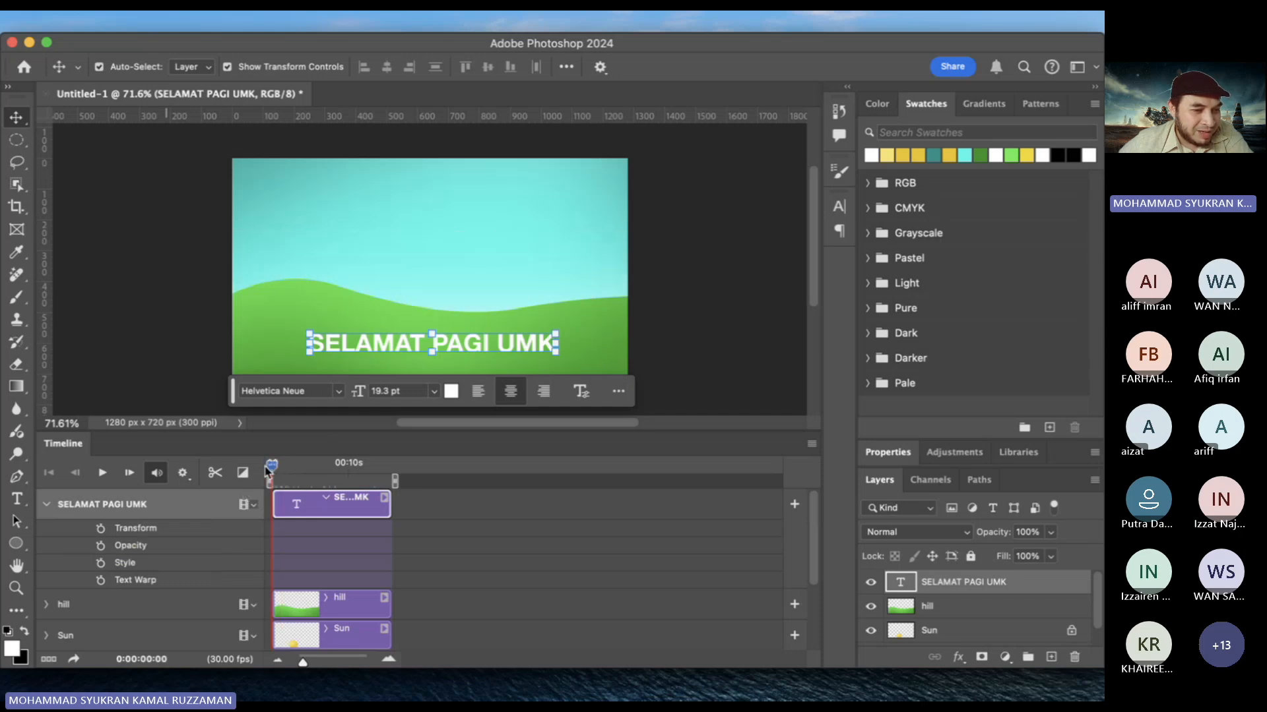
left_click(101, 529)
left_click(103, 546)
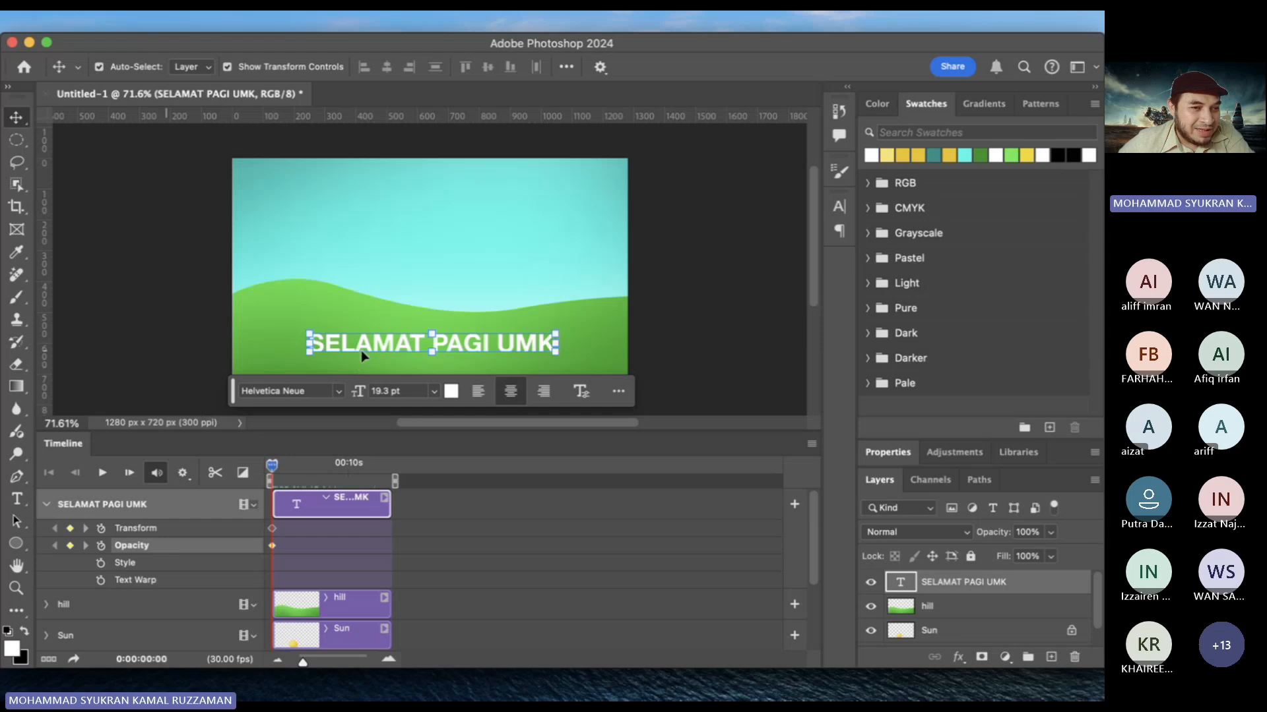
left_click_drag(311, 335, 399, 351)
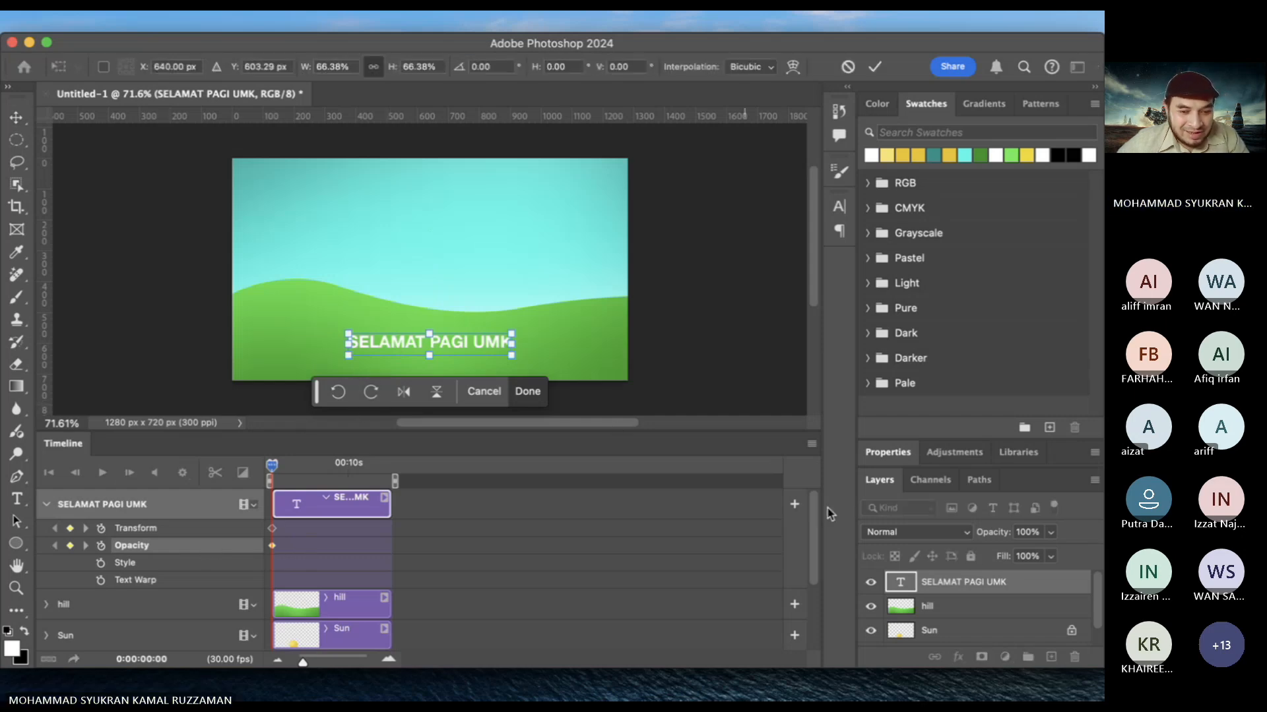
left_click(1037, 584)
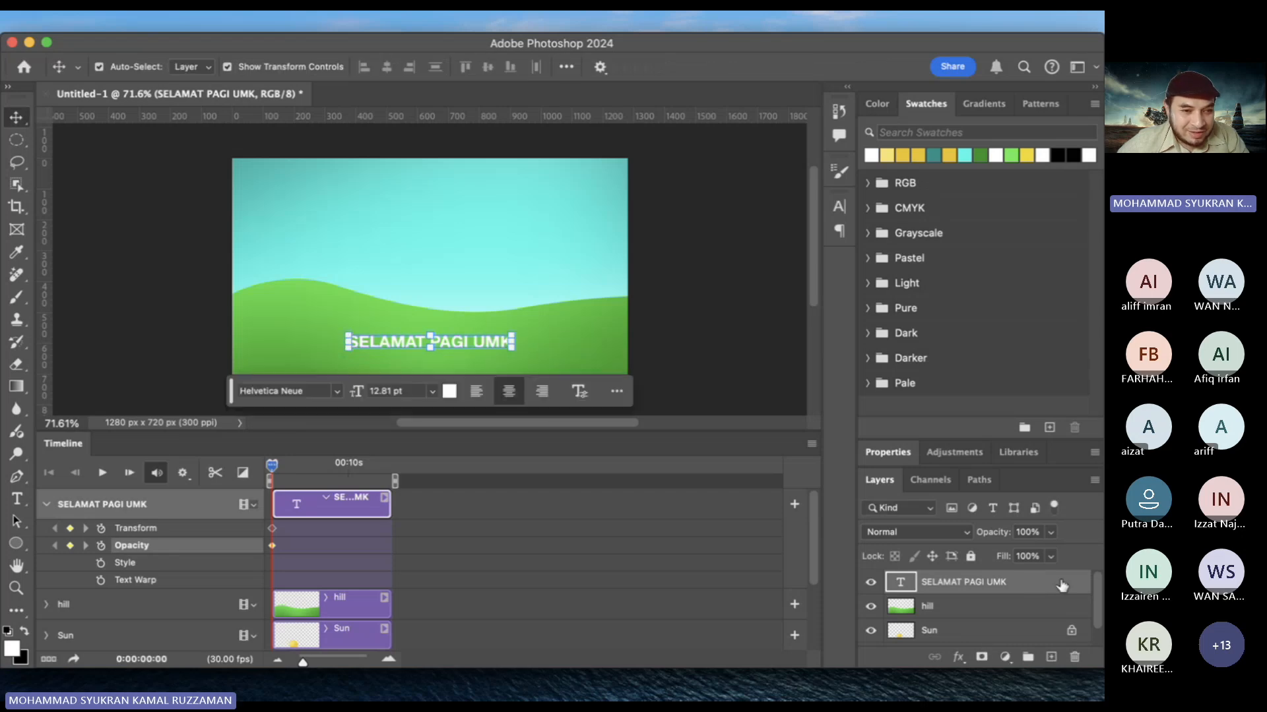
Set the SELAMAT PAGI UMK text layer's opacity to 0% at 0:00:00:00
double_click(1064, 582)
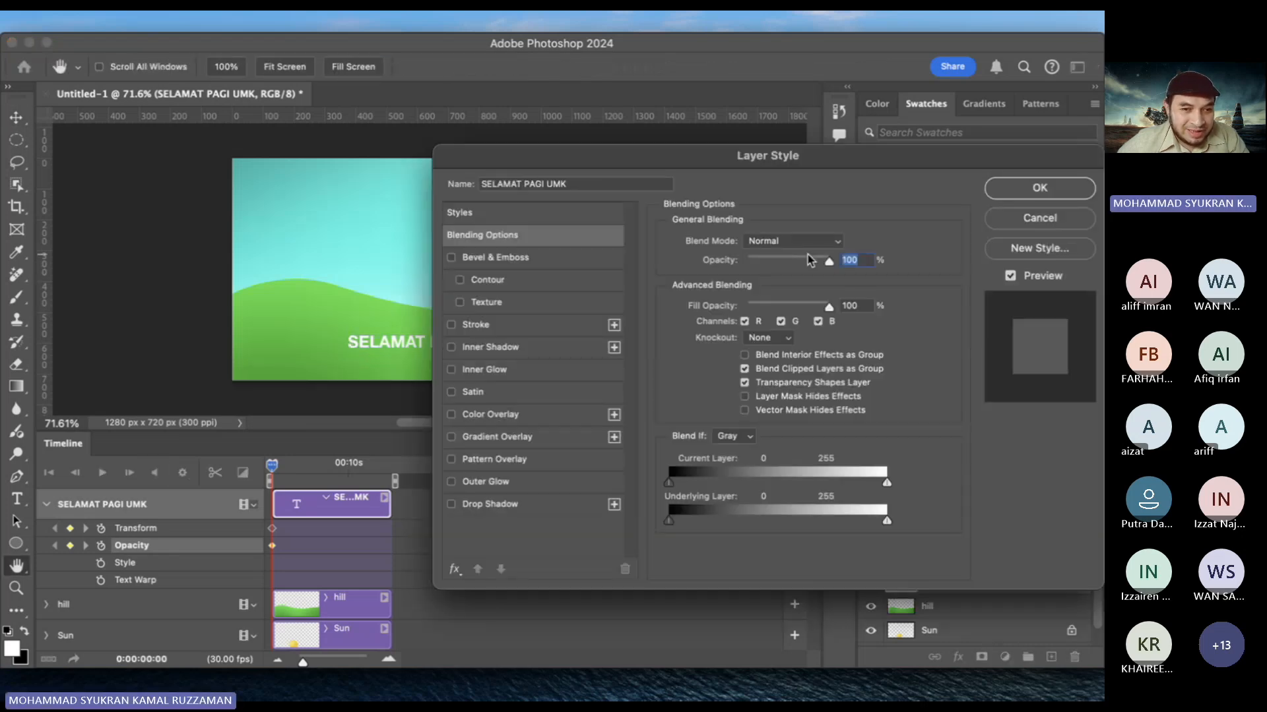
left_click_drag(829, 262, 746, 263)
left_click(1018, 196)
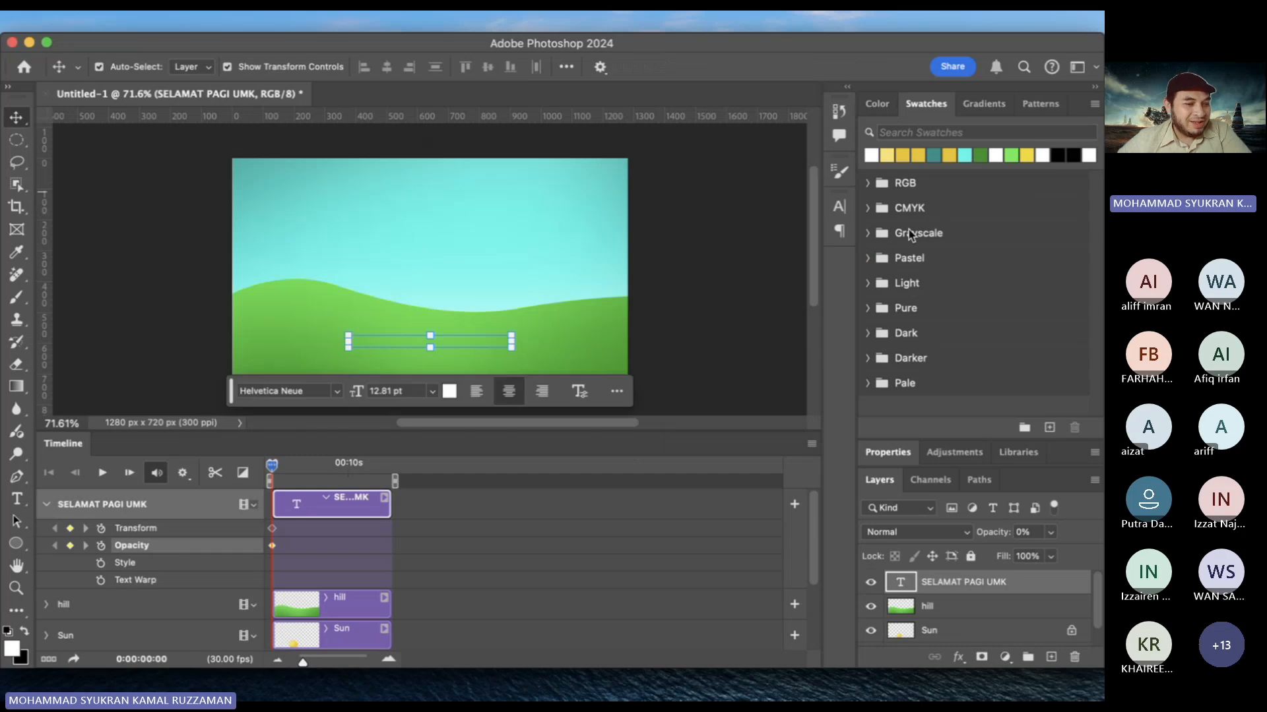
Move the playhead to 0:00:02:16 and set the text layer's opacity to 100% there
left_click_drag(272, 465, 291, 465)
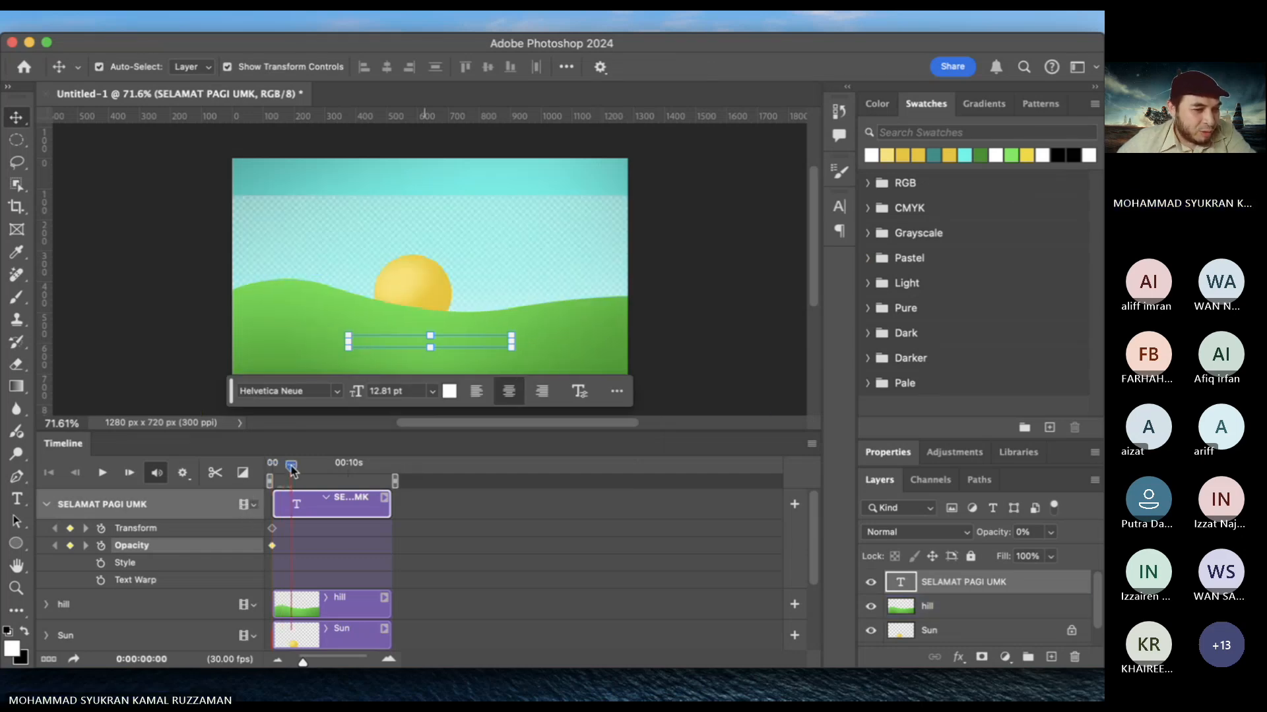
double_click(1042, 585)
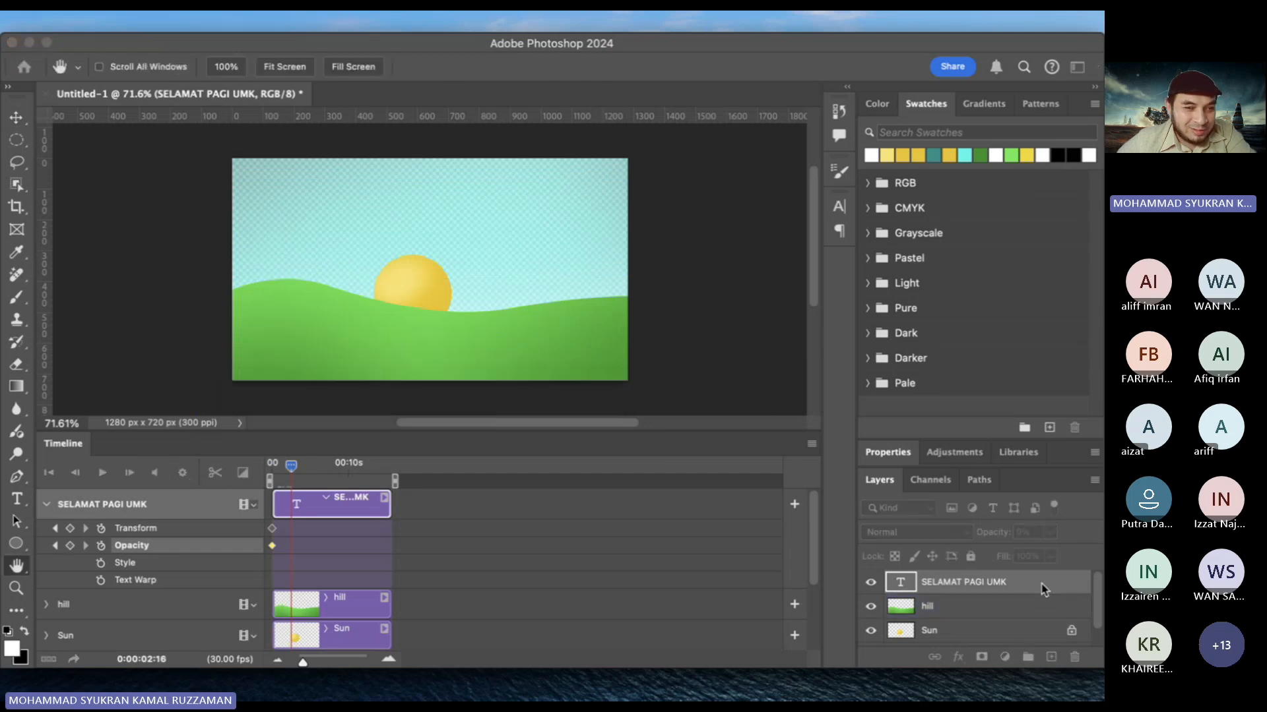
left_click_drag(770, 261, 879, 262)
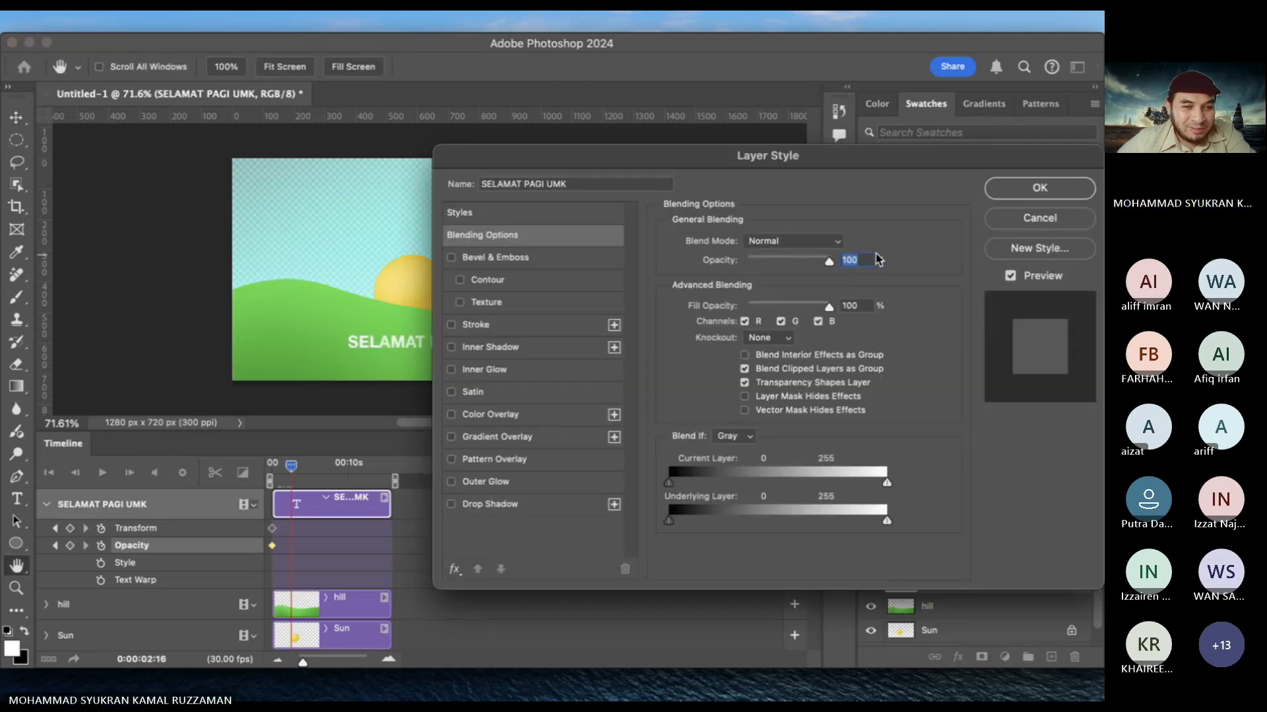
left_click(1039, 190)
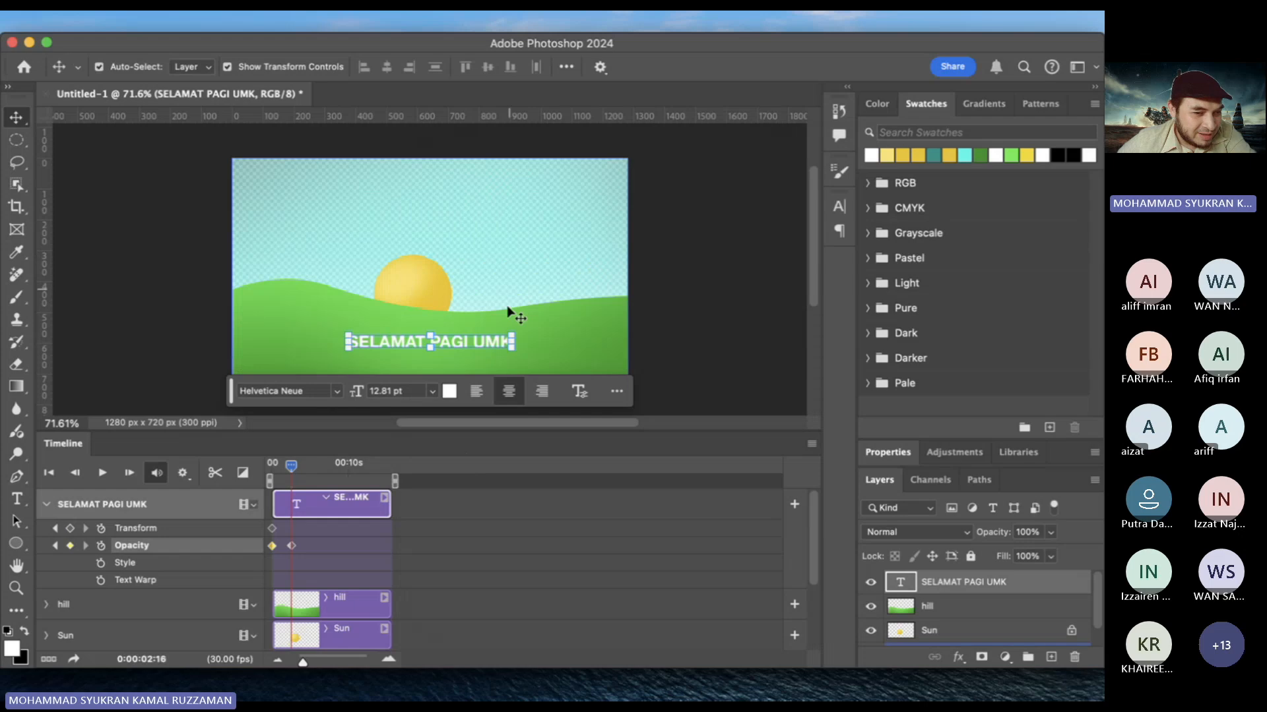
Enlarge the text to about 159% at 0:00:02:16 and recentre it over the lower part of the hill
left_click_drag(514, 333, 605, 263)
left_click_drag(522, 343, 470, 342)
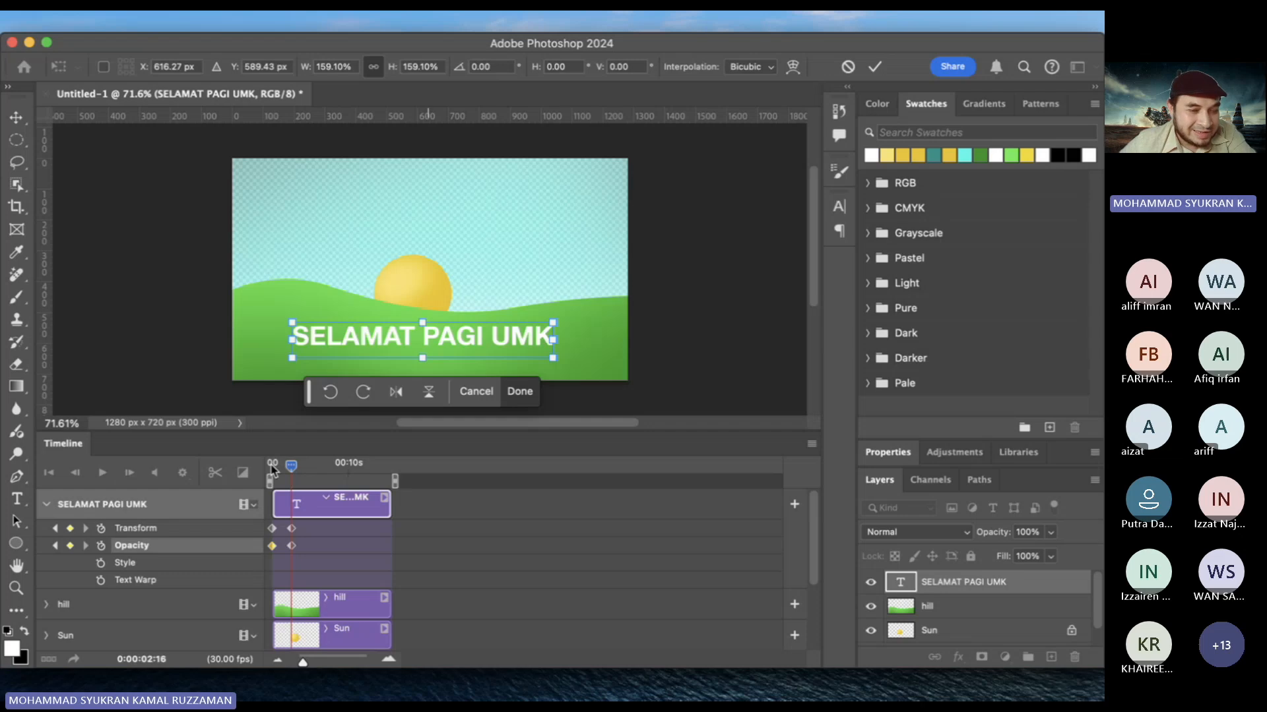
key("Return")
Scrub from the start of the timeline to 0:00:13:07 and set the text layer's opacity to 99% there
left_click_drag(304, 469, 255, 470)
left_click(110, 340)
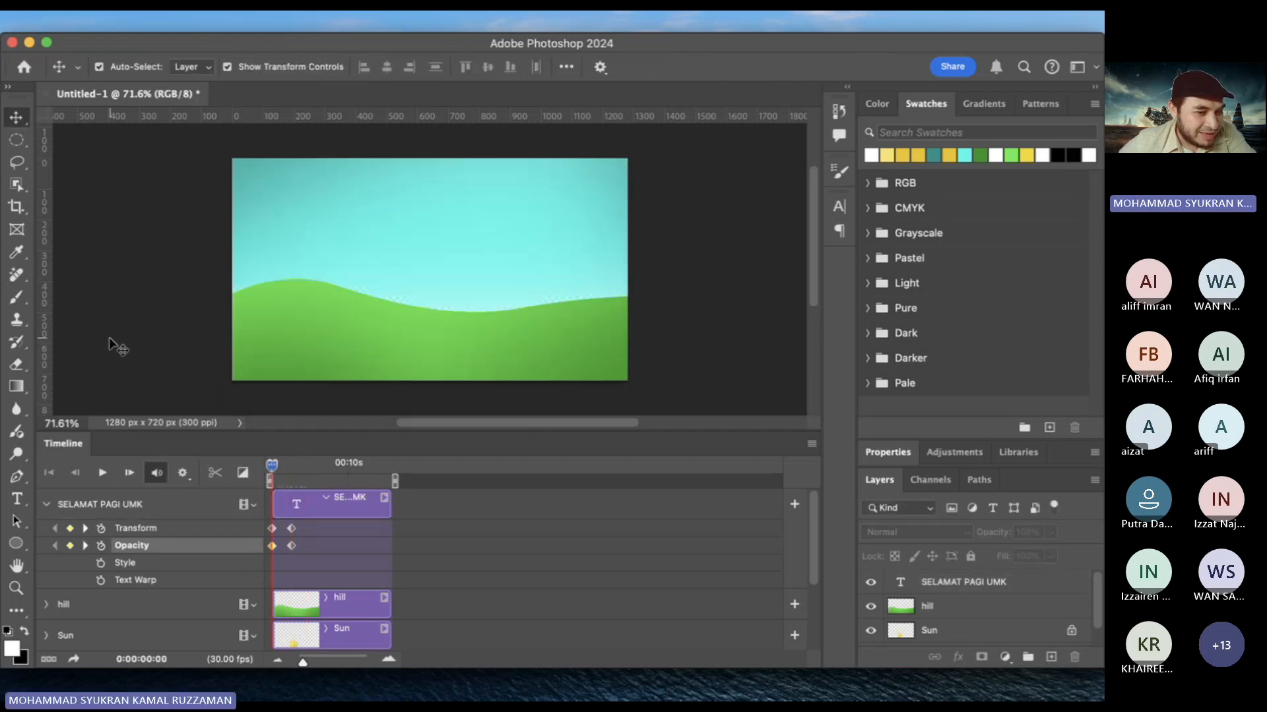
left_click_drag(264, 466, 372, 467)
left_click(479, 331)
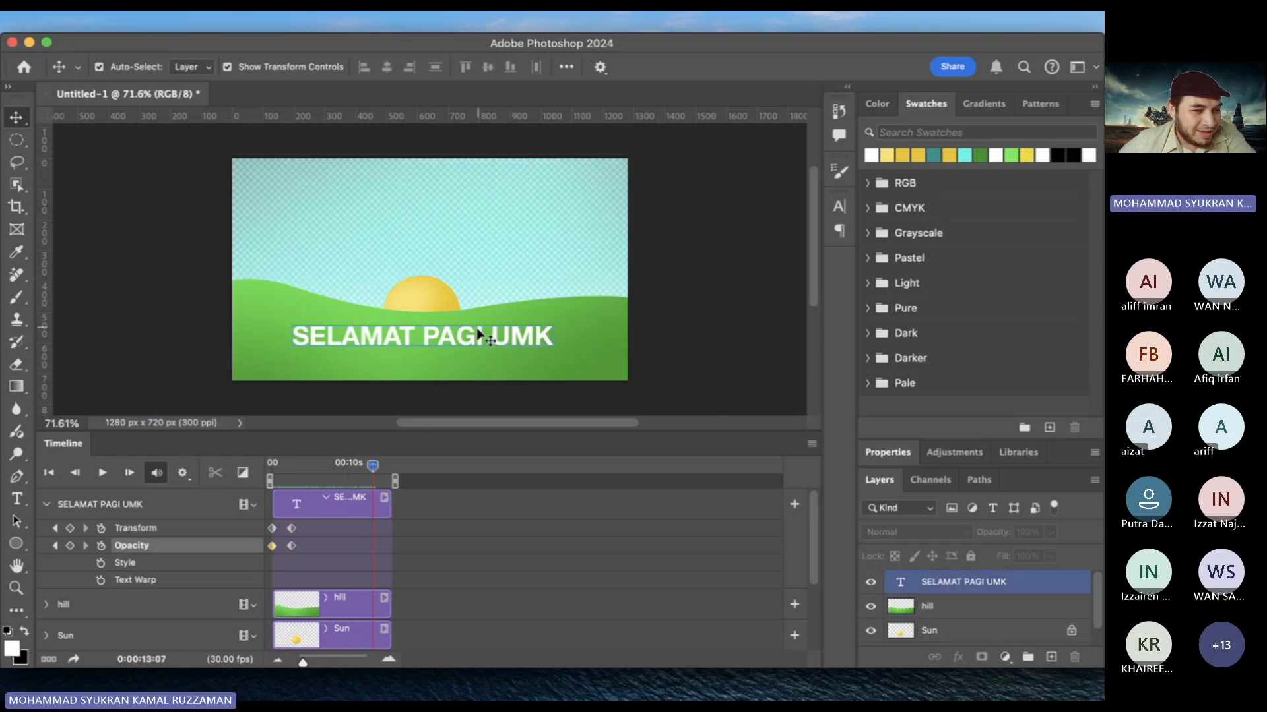
left_click(478, 330)
double_click(1049, 589)
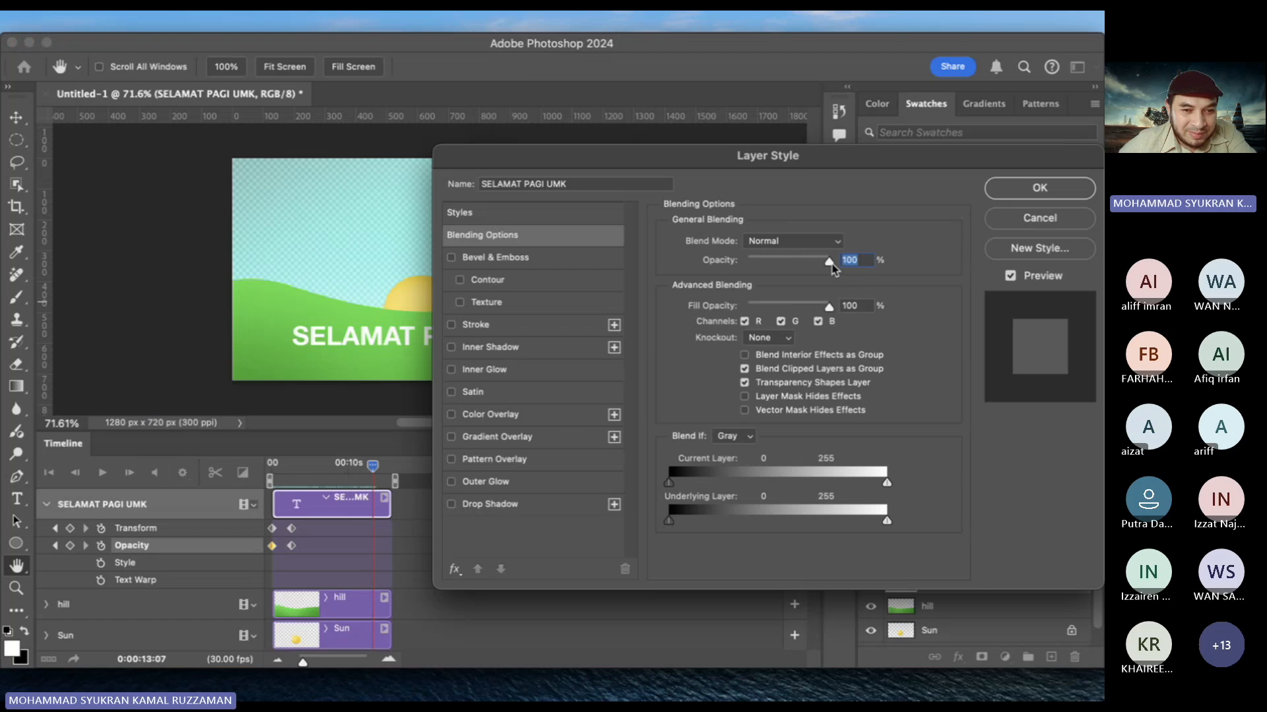
type("99")
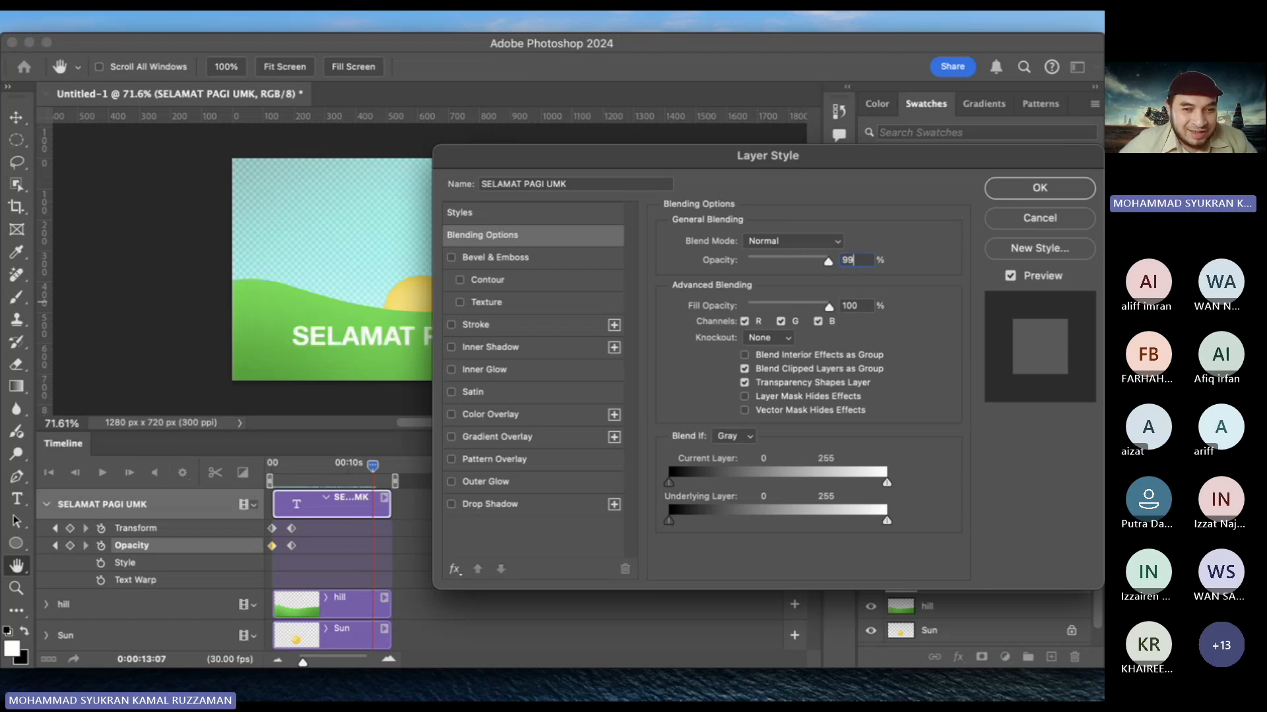
left_click(1029, 187)
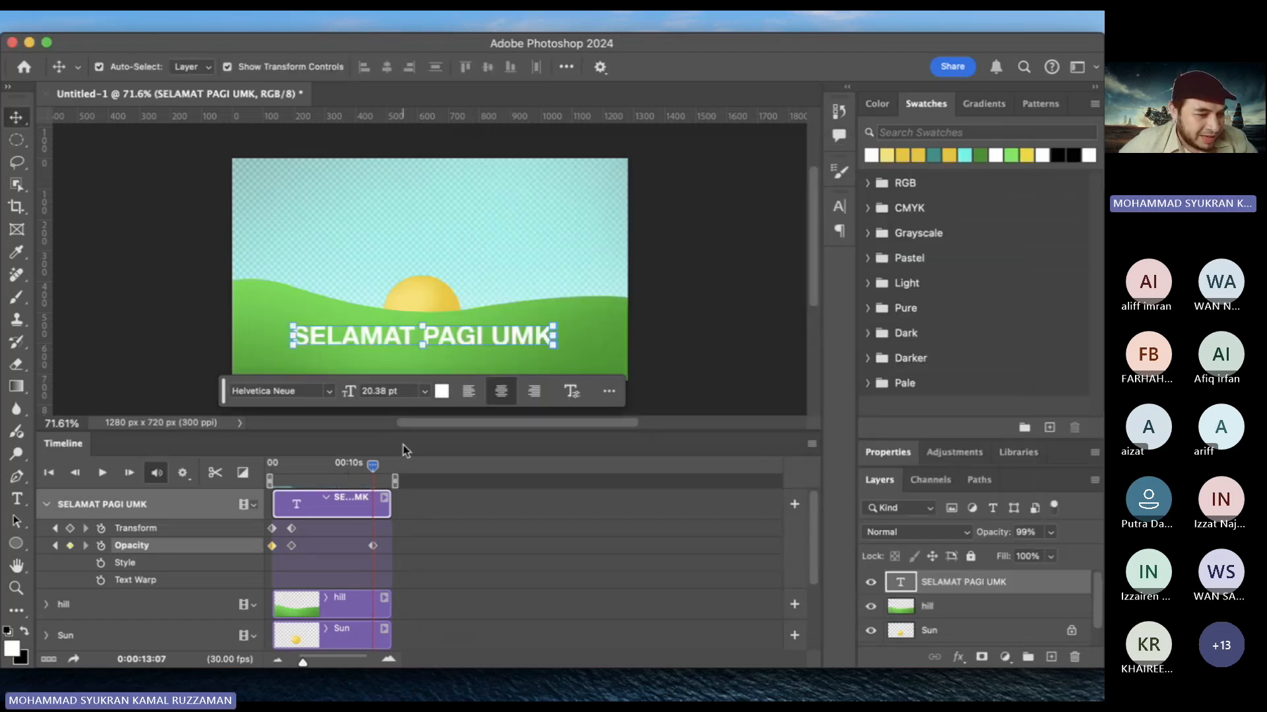
Enlarge the text slightly to about 102% at 0:00:13:07
key("ctrl+Up")
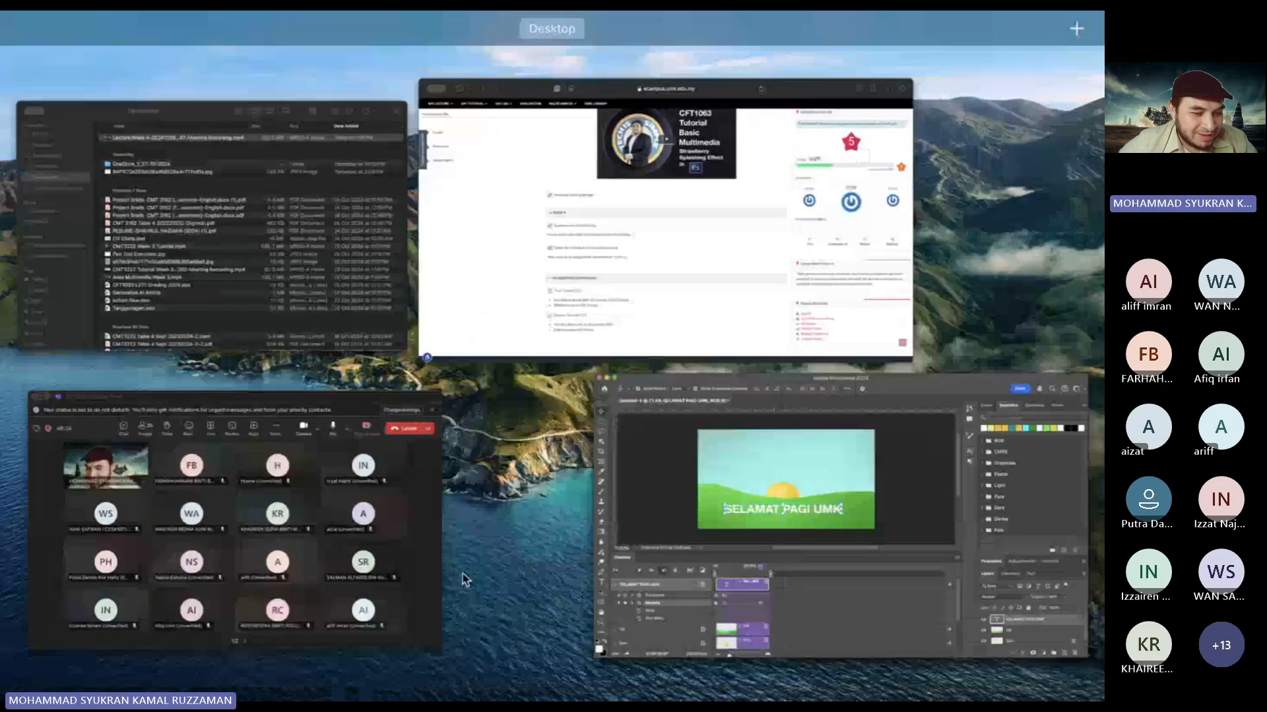
left_click(738, 560)
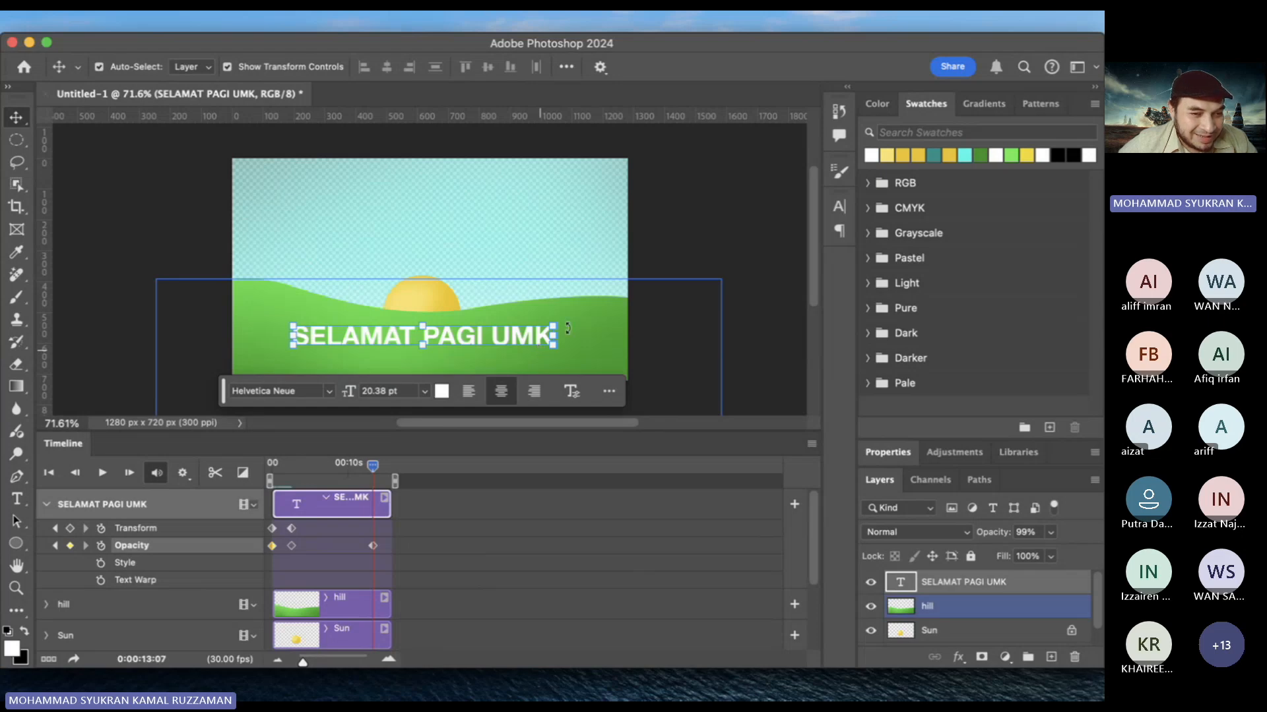
left_click_drag(553, 330, 560, 324)
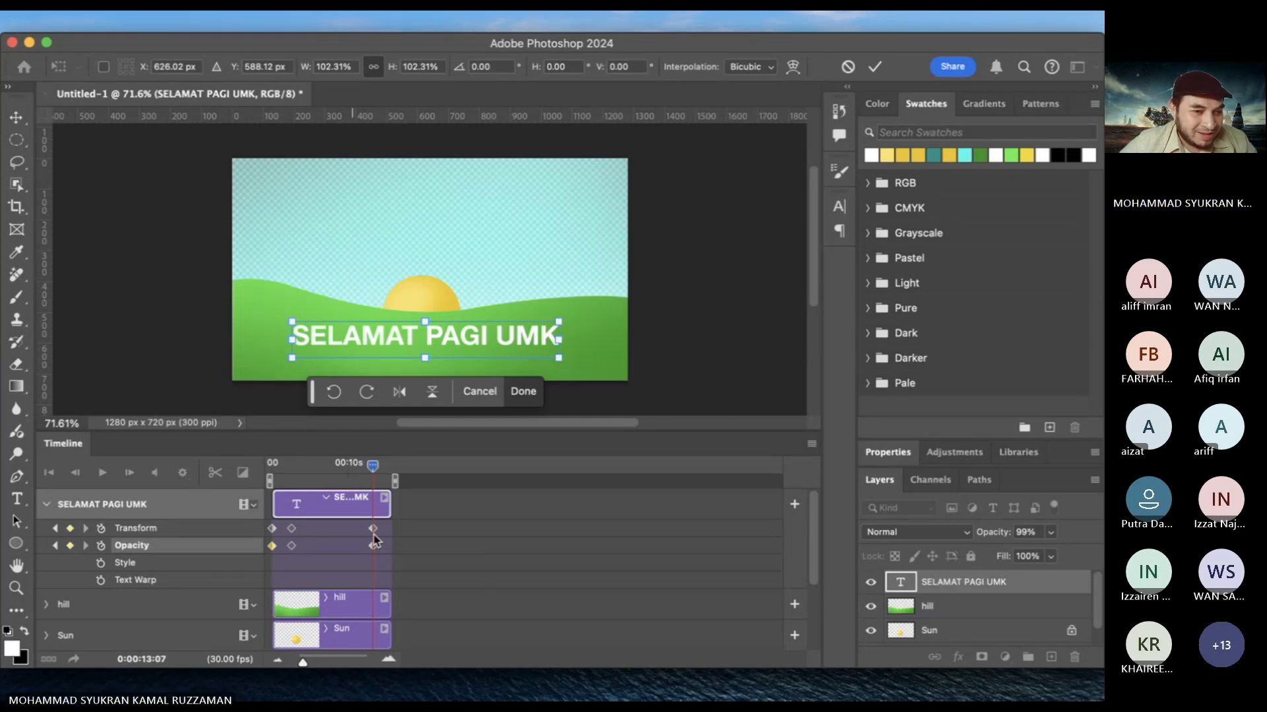
key("Return")
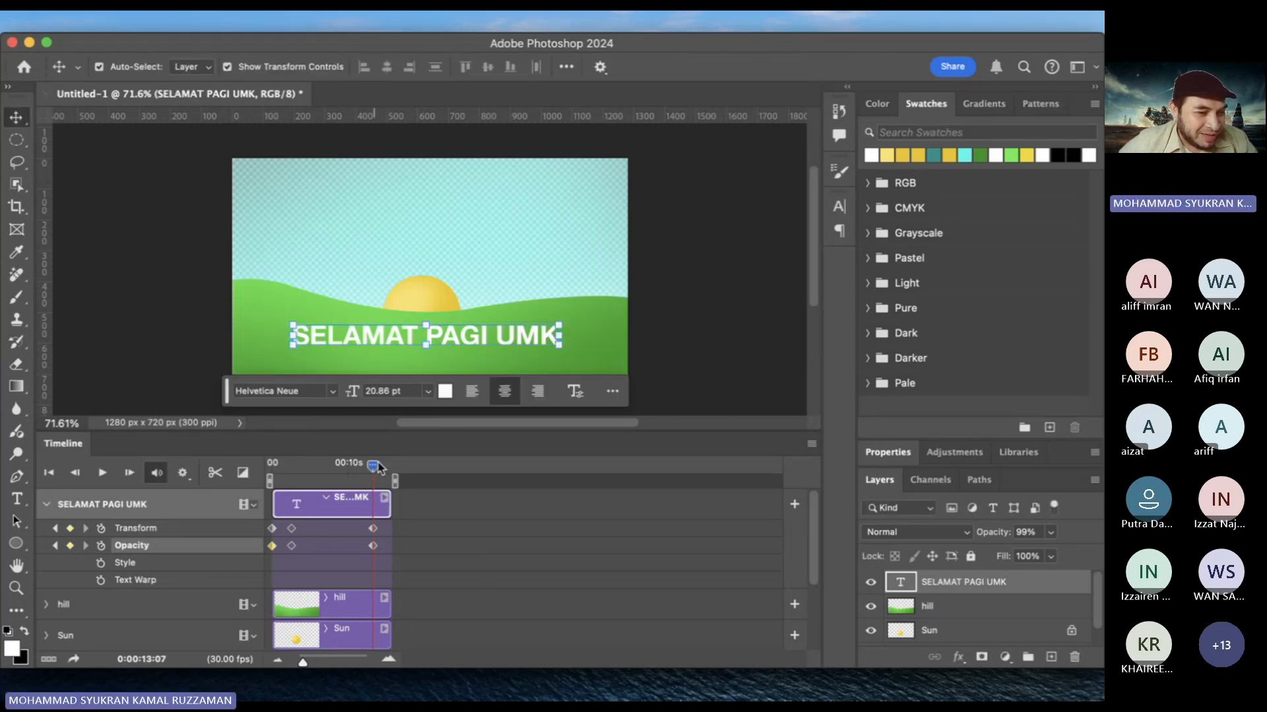
Move the playhead to 0:00:15:16 and set the text layer's opacity to 0% there
left_click_drag(373, 466, 390, 470)
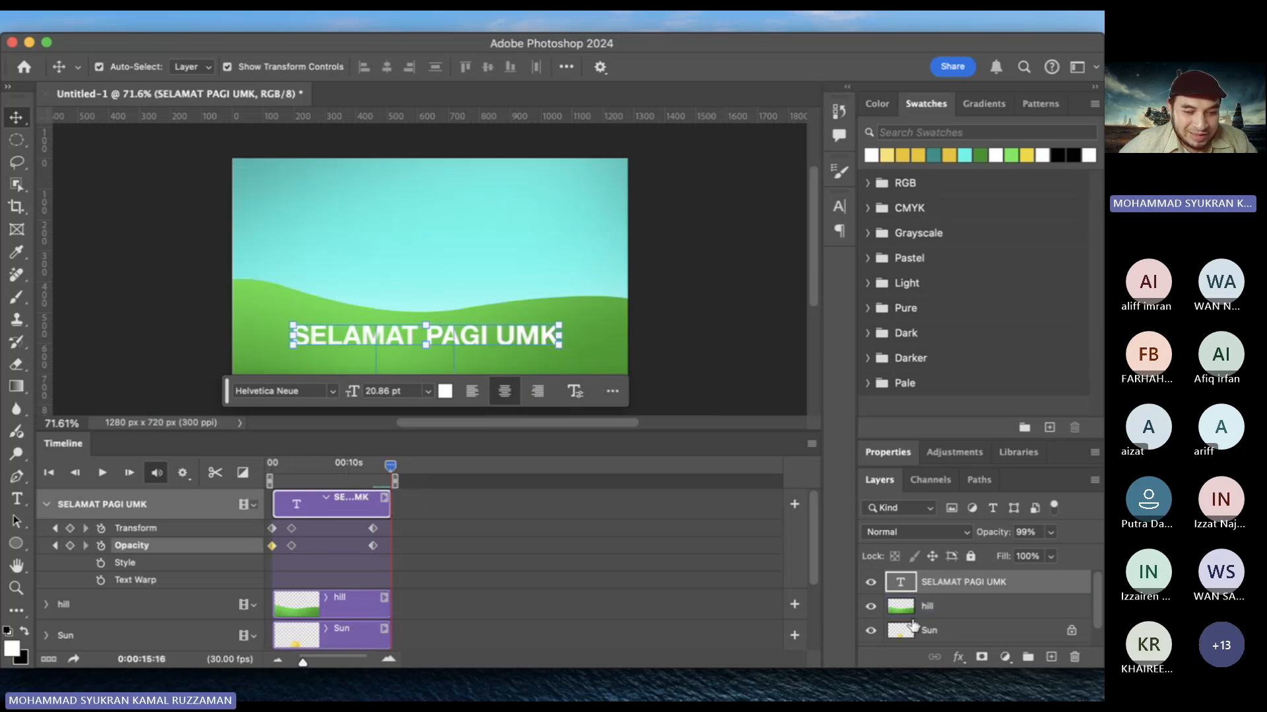
double_click(1032, 584)
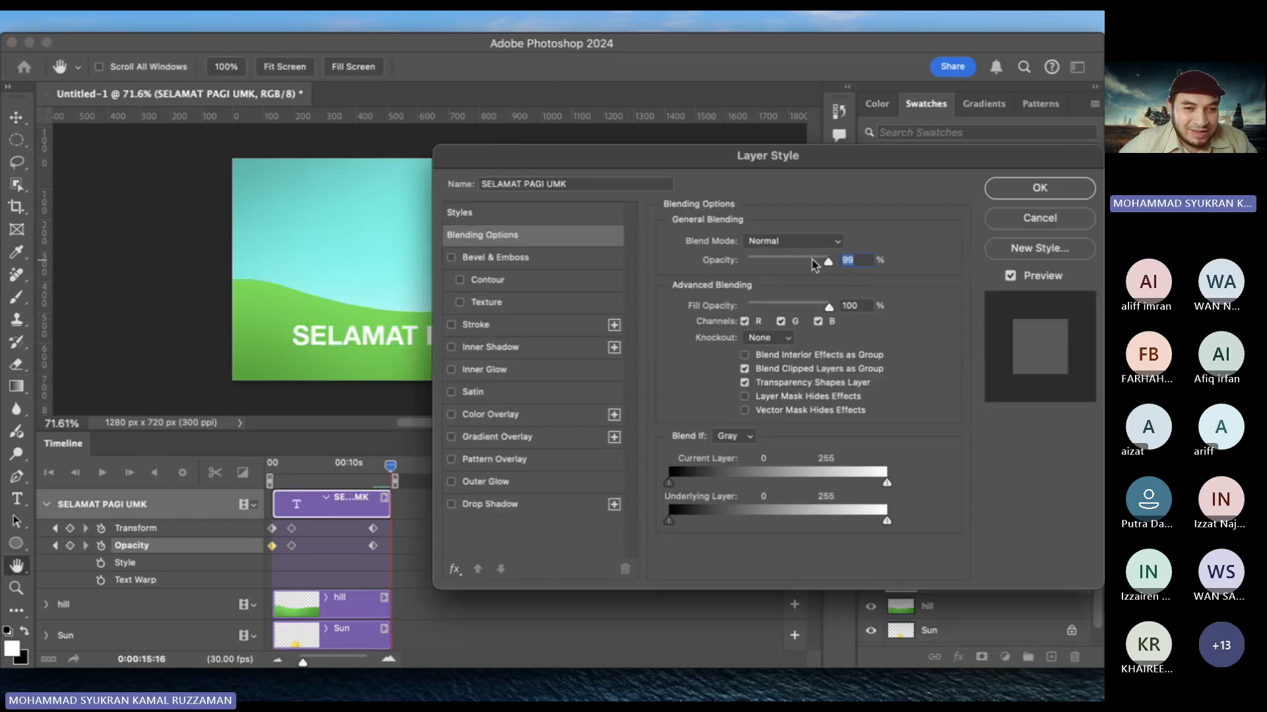
type("0")
key("Return")
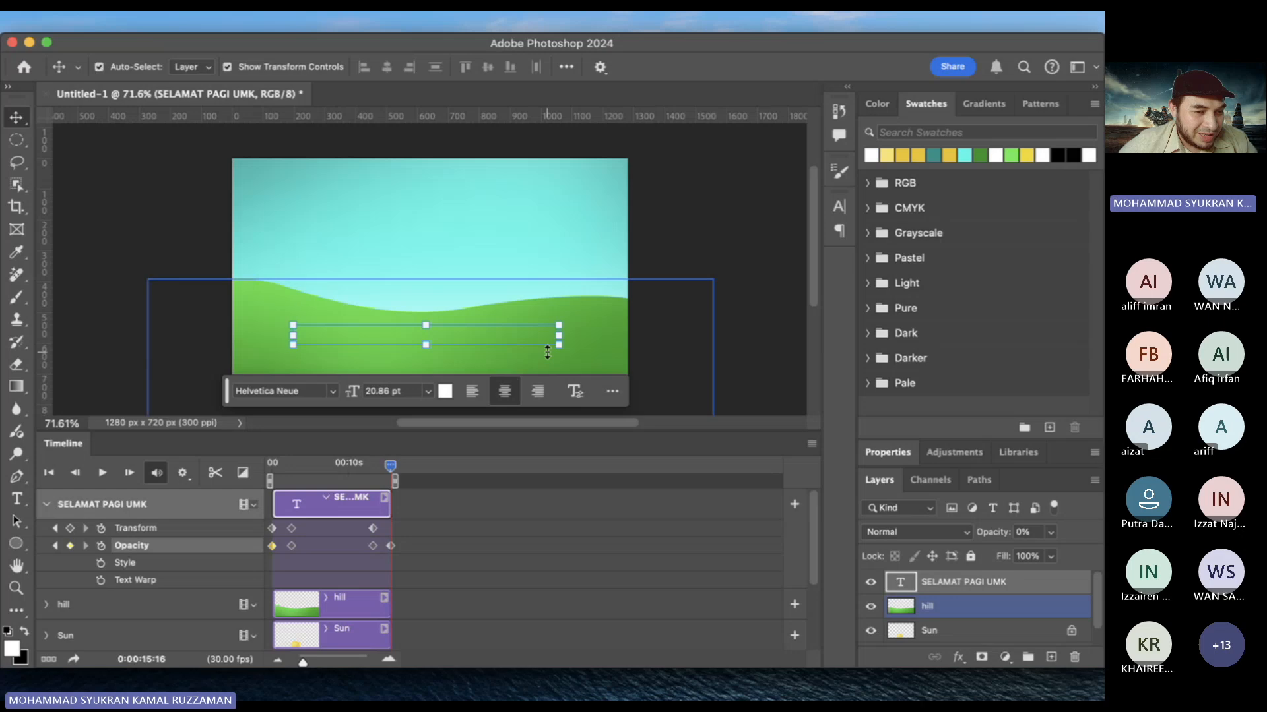
Shrink the text to about 60% at 0:00:15:16 and place it slightly lower on the hill
left_click_drag(559, 326, 446, 351)
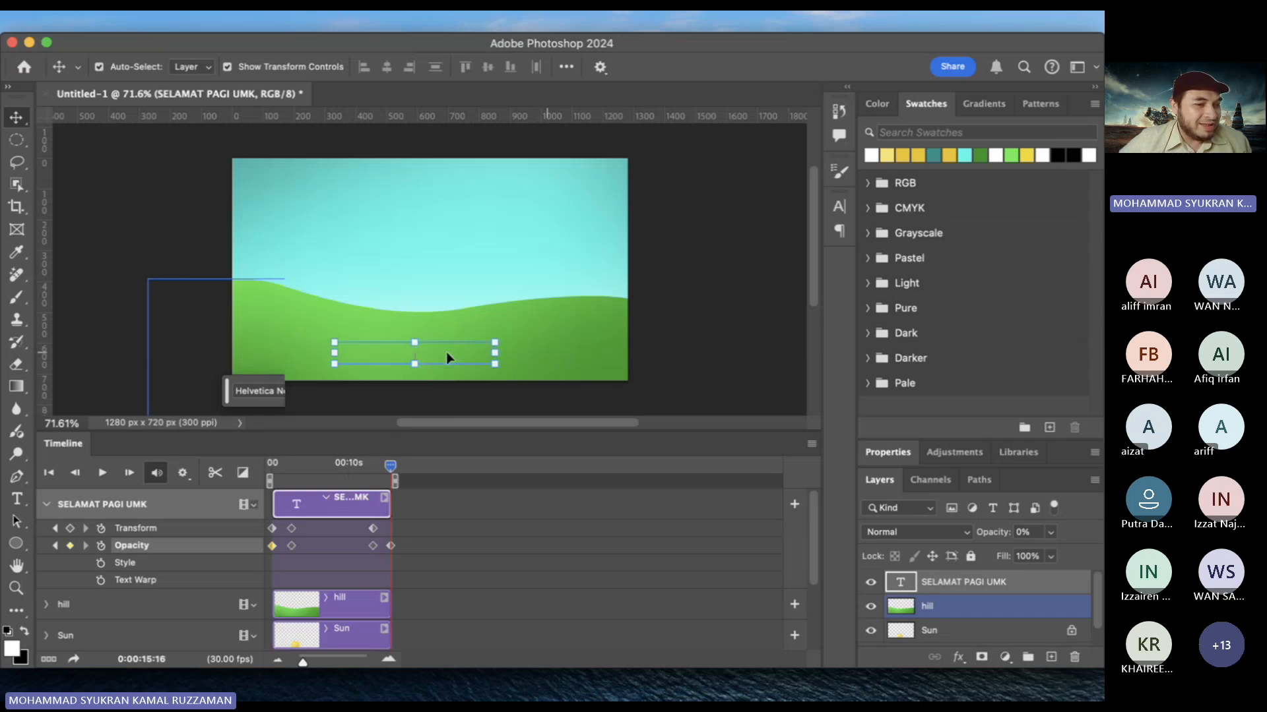
key("super+t")
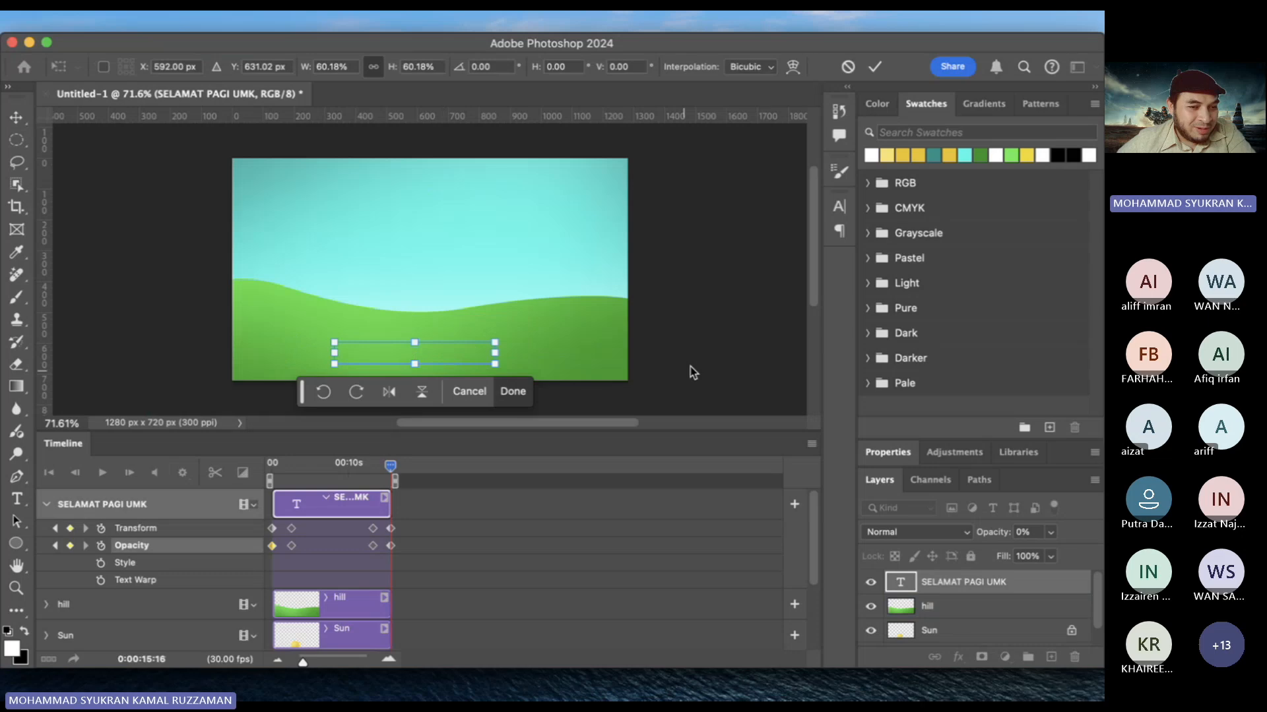
left_click(512, 392)
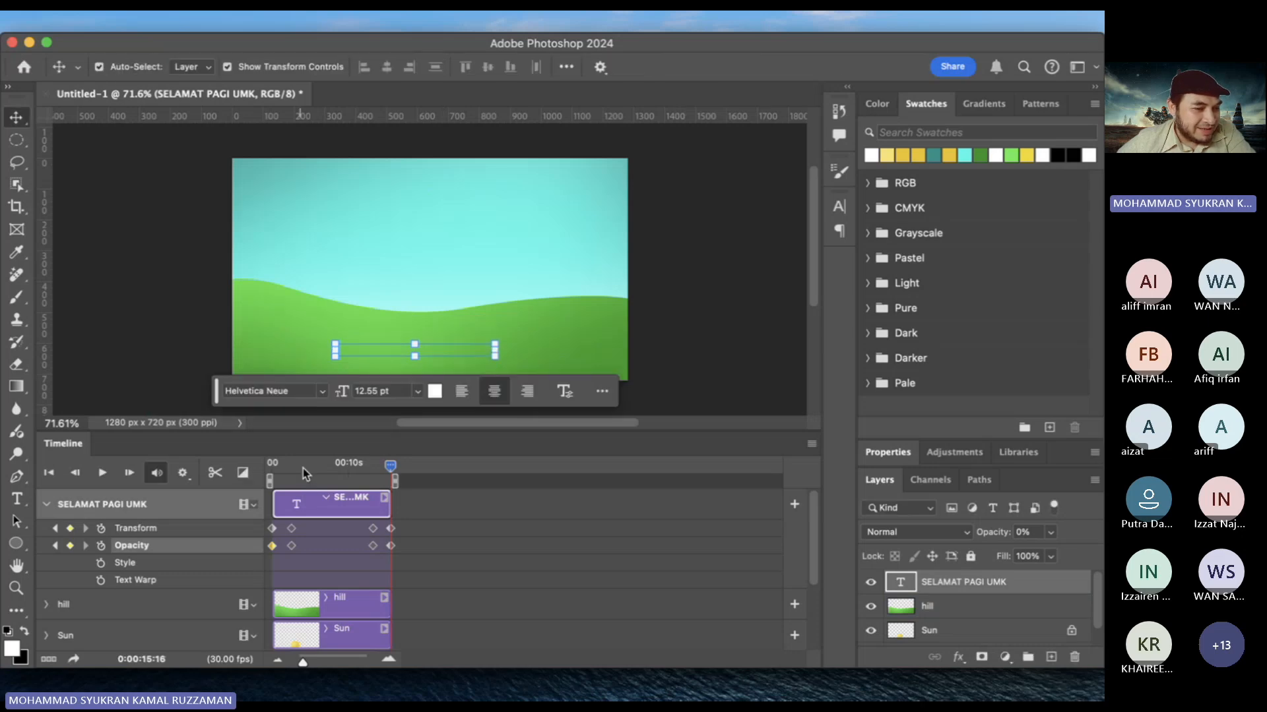
Deselect the text layer and play the whole animation to check the title's fade and scaling
key("space")
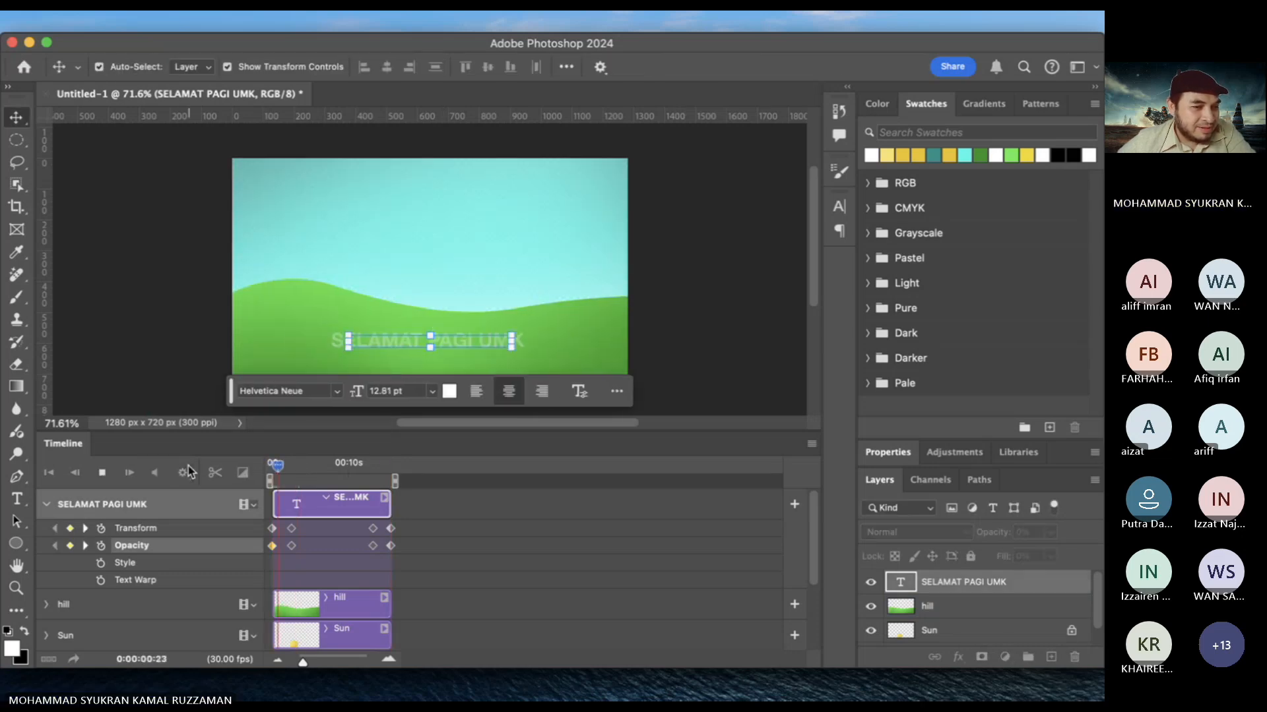
key("e")
left_click(118, 339)
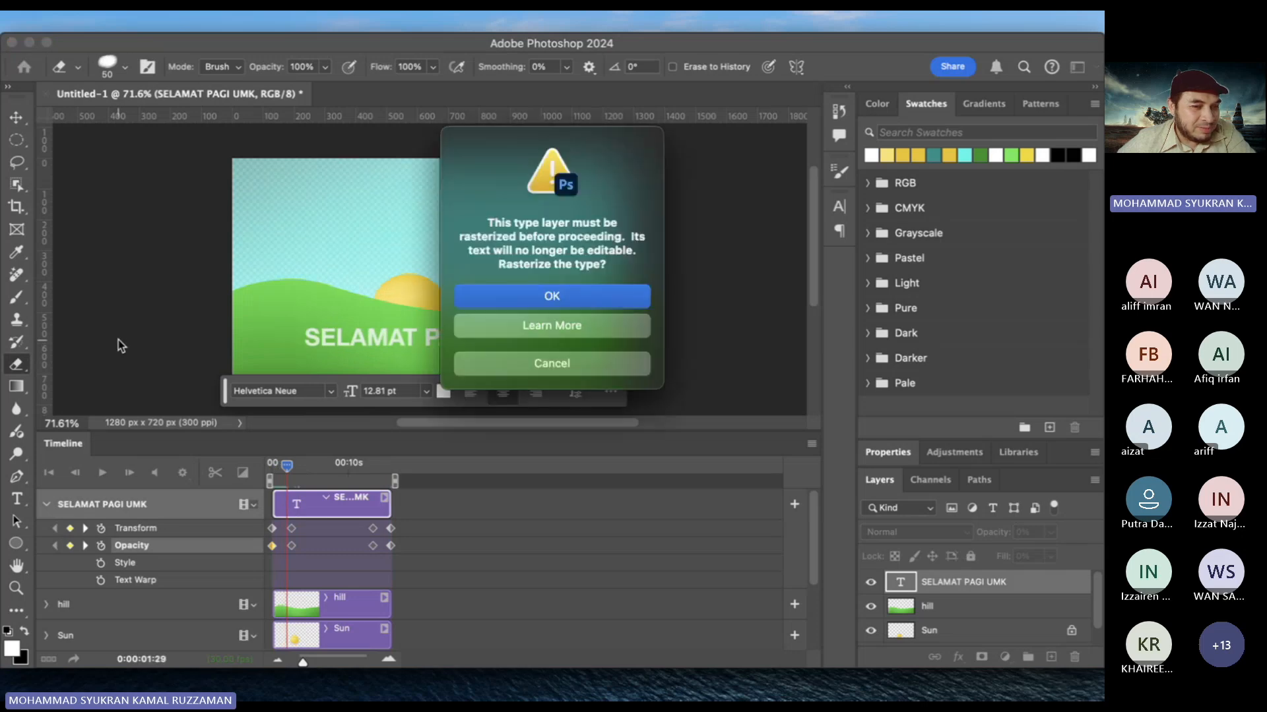
key("Escape")
left_click(16, 118)
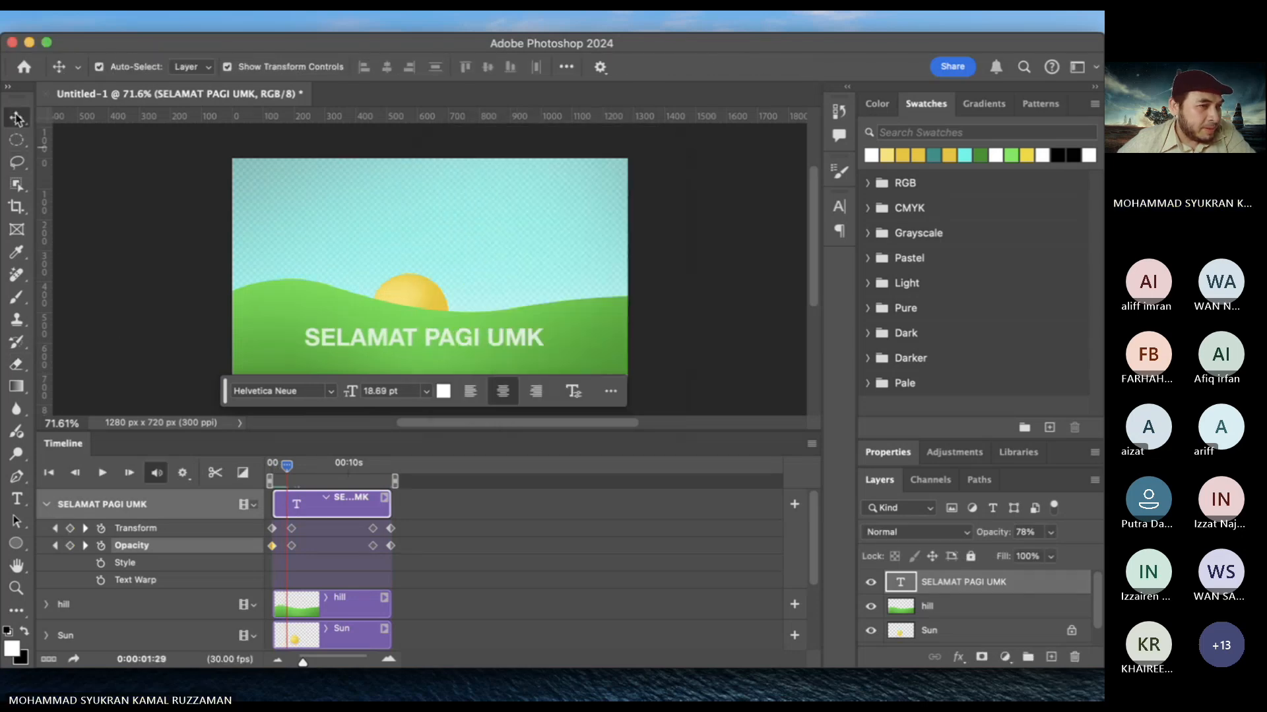
left_click(113, 246)
left_click(325, 470)
key("space")
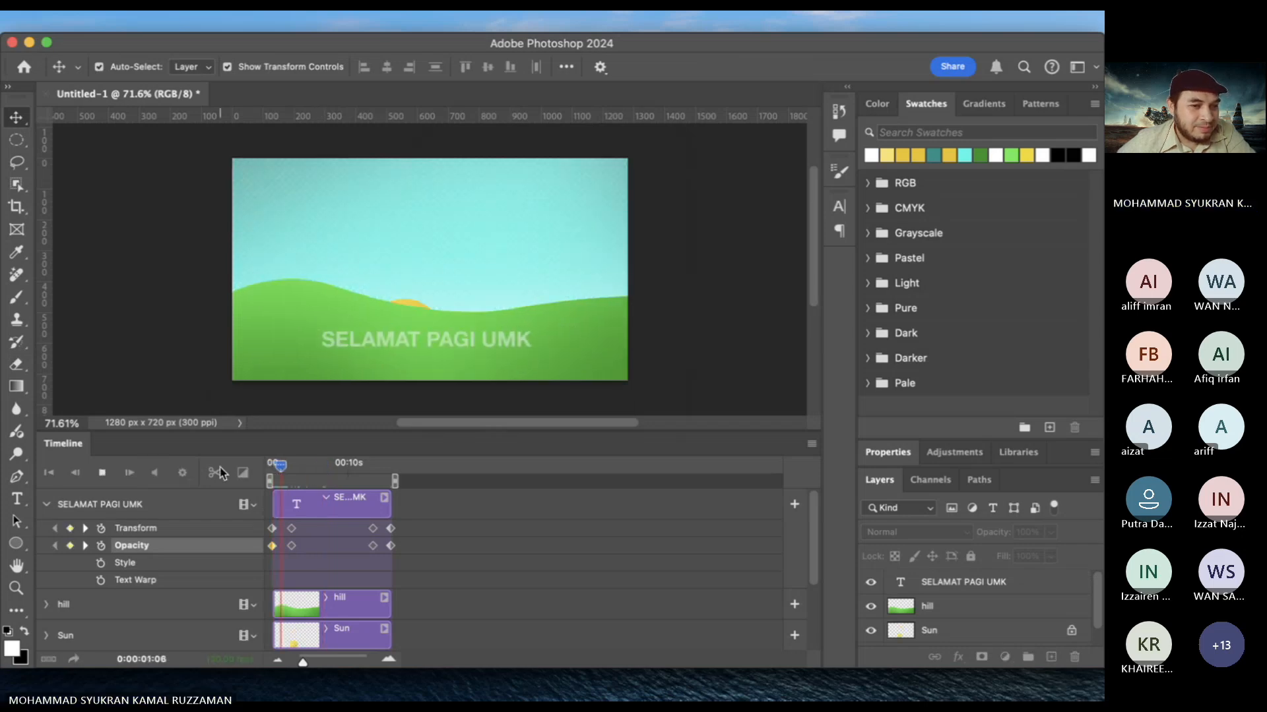
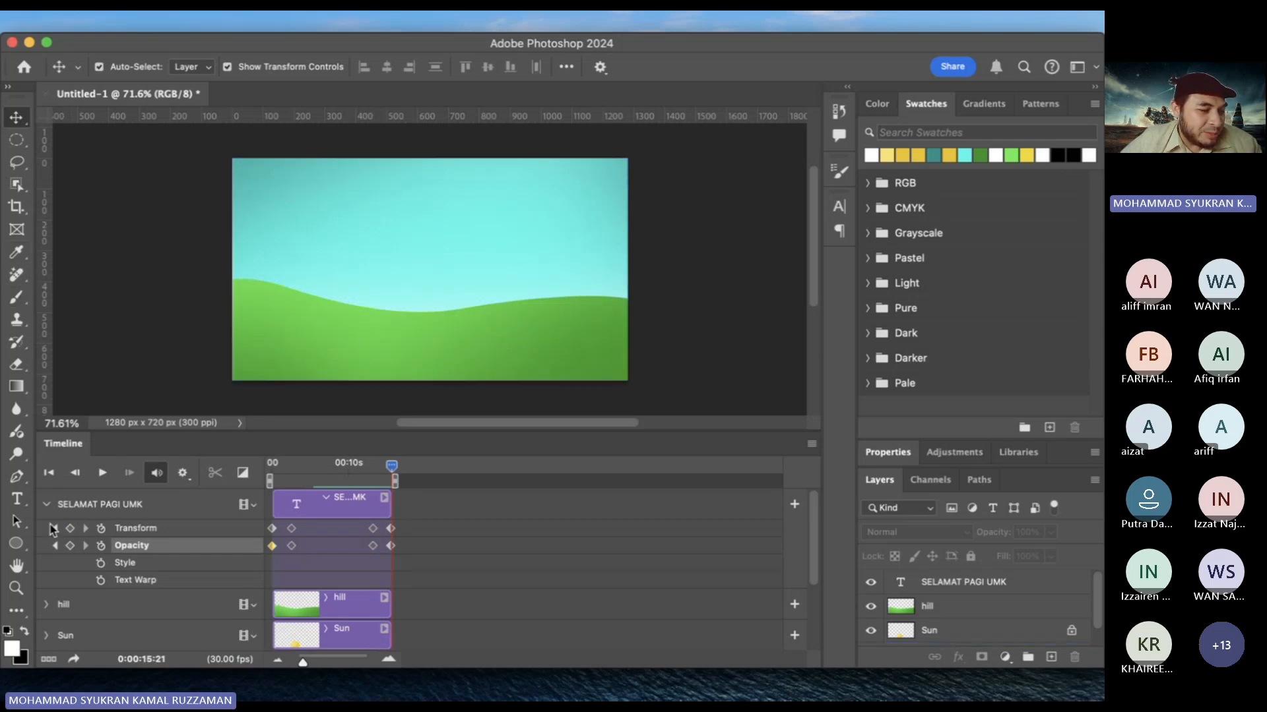
Switch to the web browser and search for "cloud .png" in a new tab
mouse_move(2, 699)
left_click(709, 129)
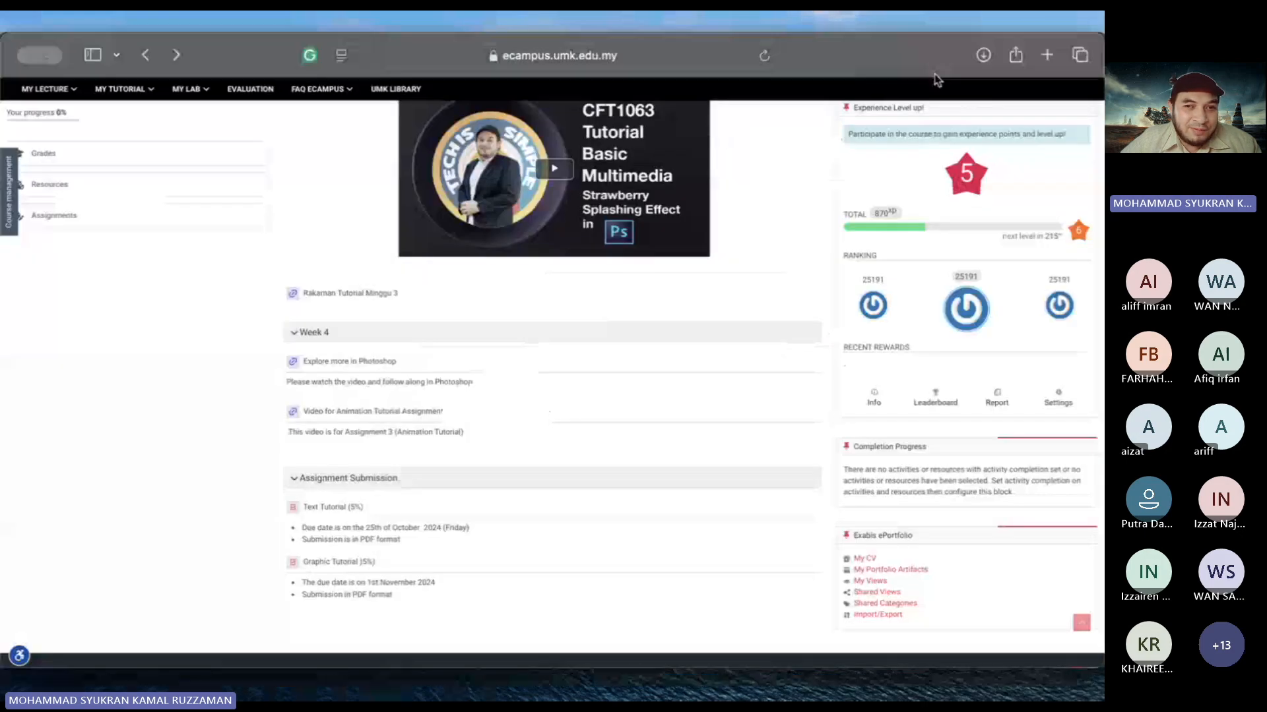
key("super+t")
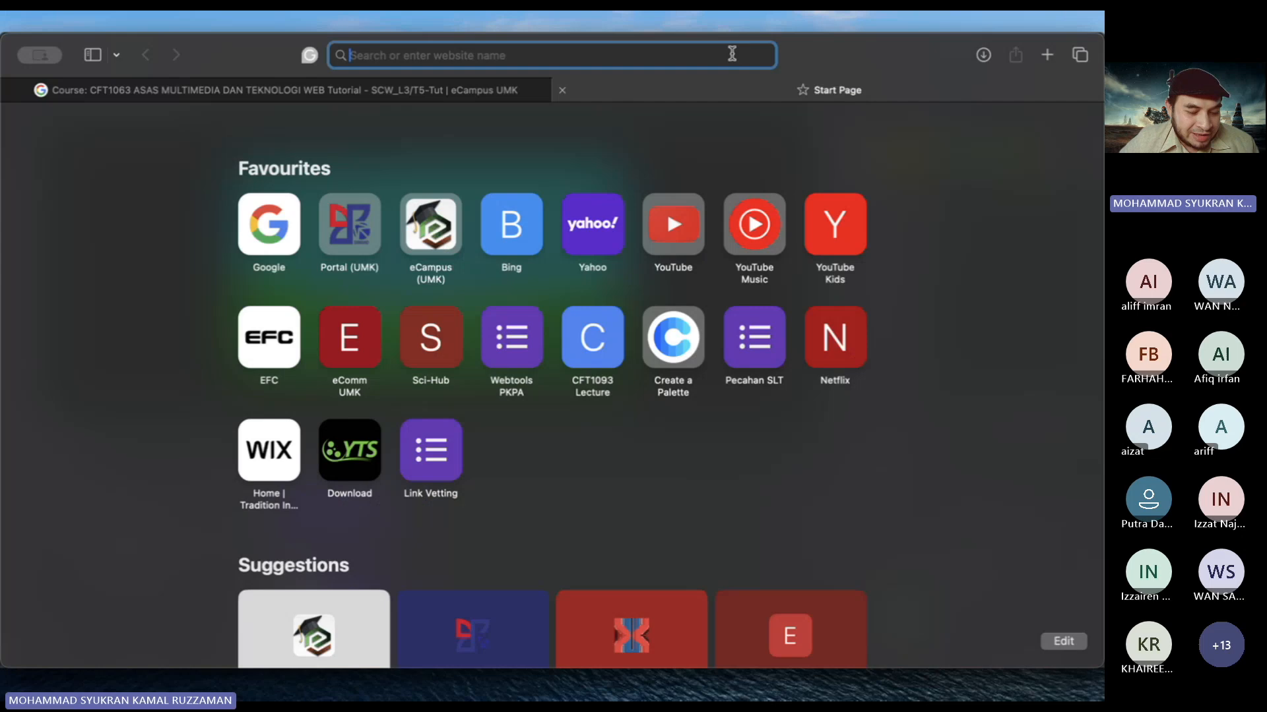
type("cloud .png")
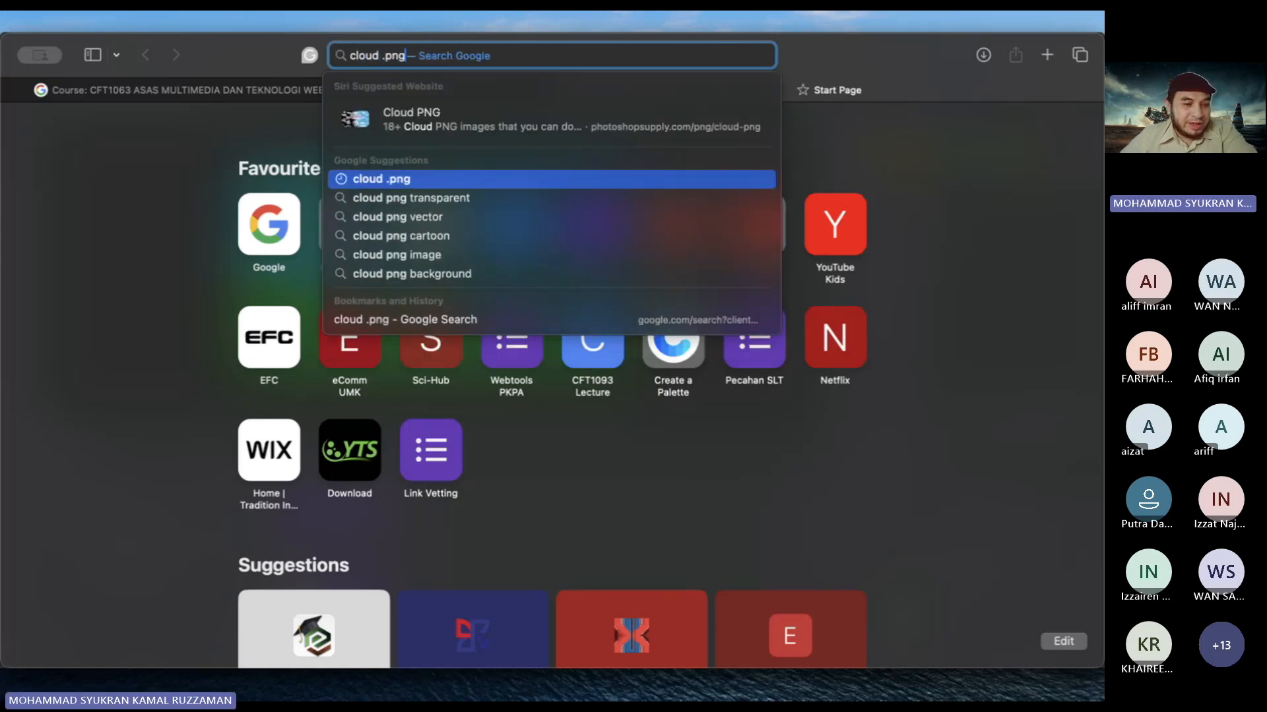
key("Return")
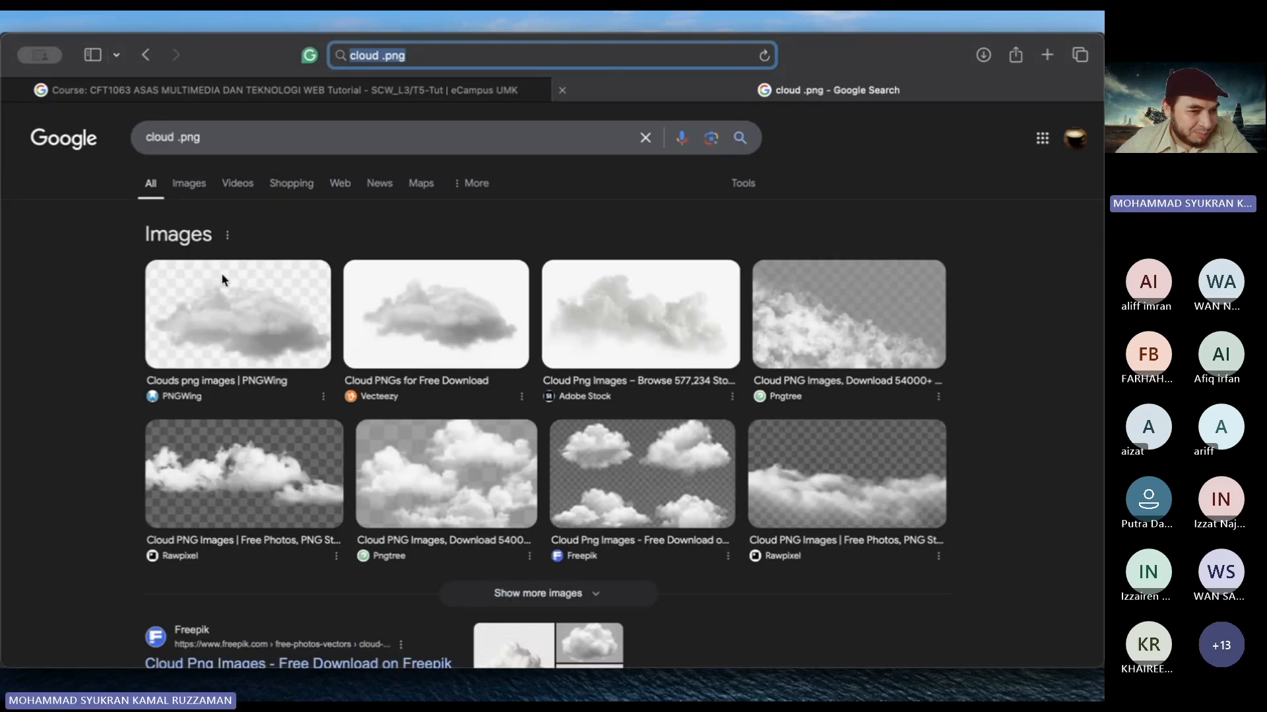
Open the Vecteezy cloud result's preview, copy its image and switch back to Photoshop
left_click(260, 319)
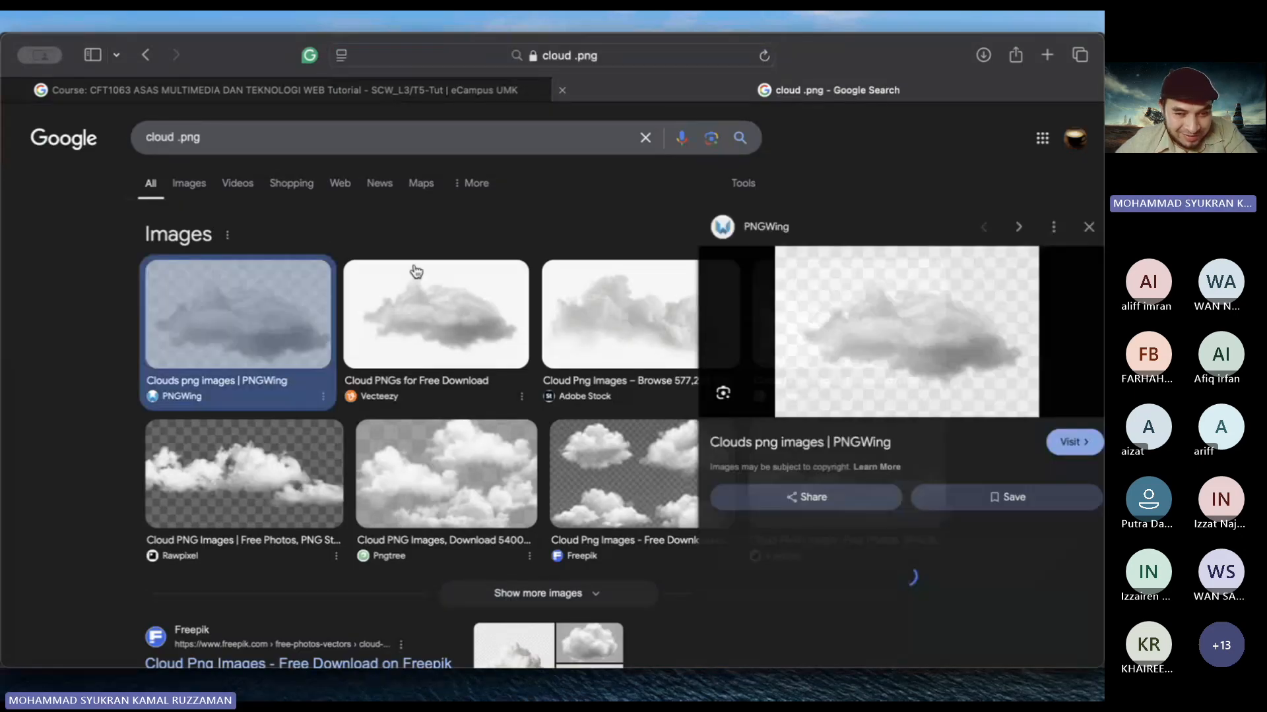
left_click(371, 311)
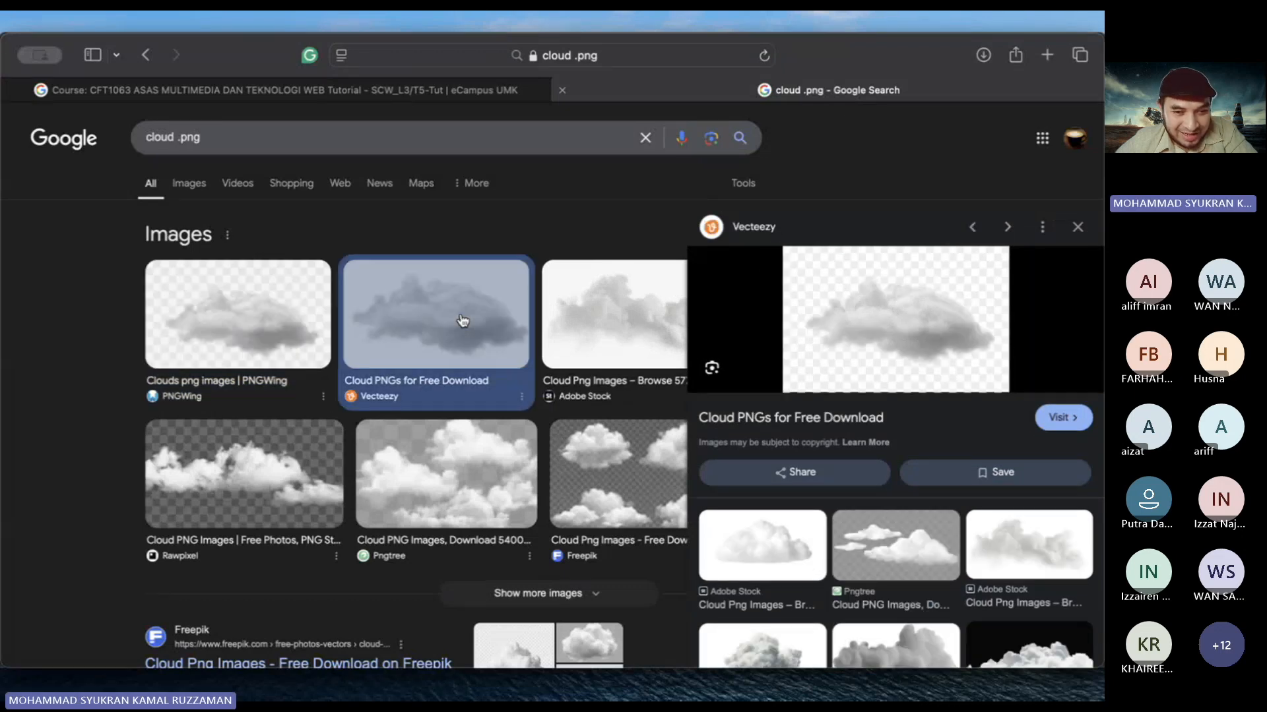
right_click(923, 332)
left_click(886, 449)
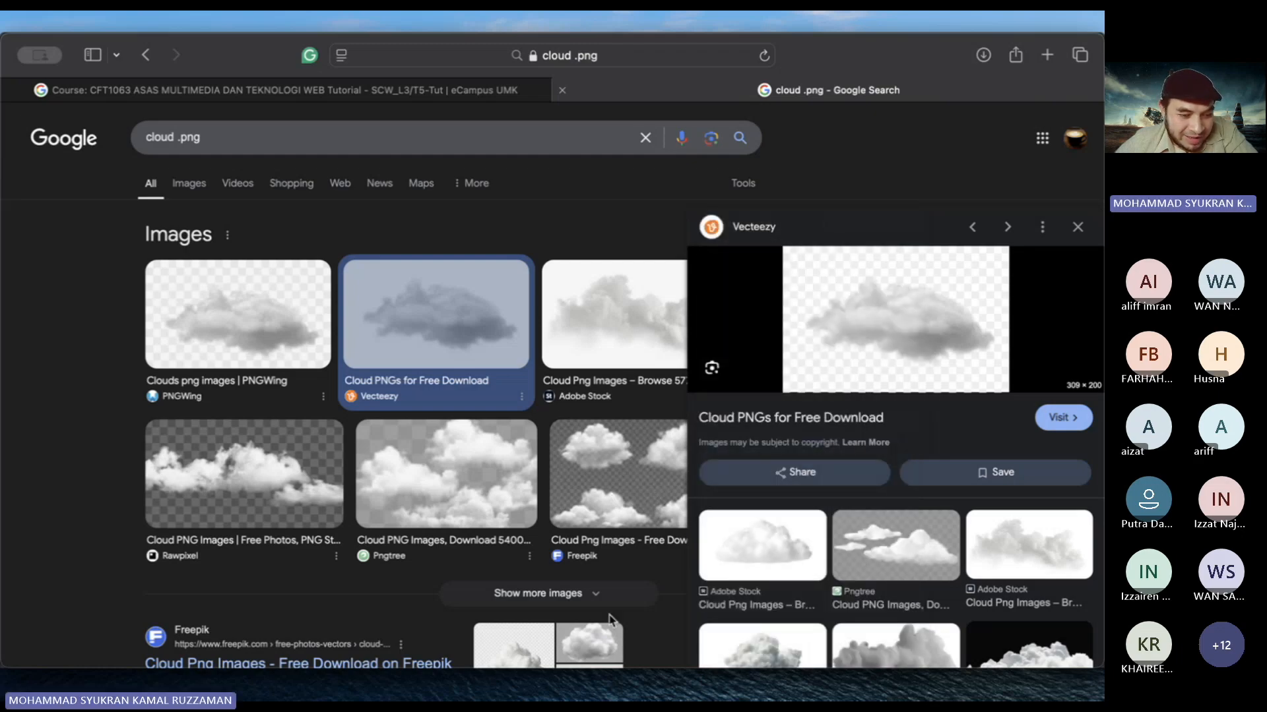
key("ctrl+Up")
left_click(405, 312)
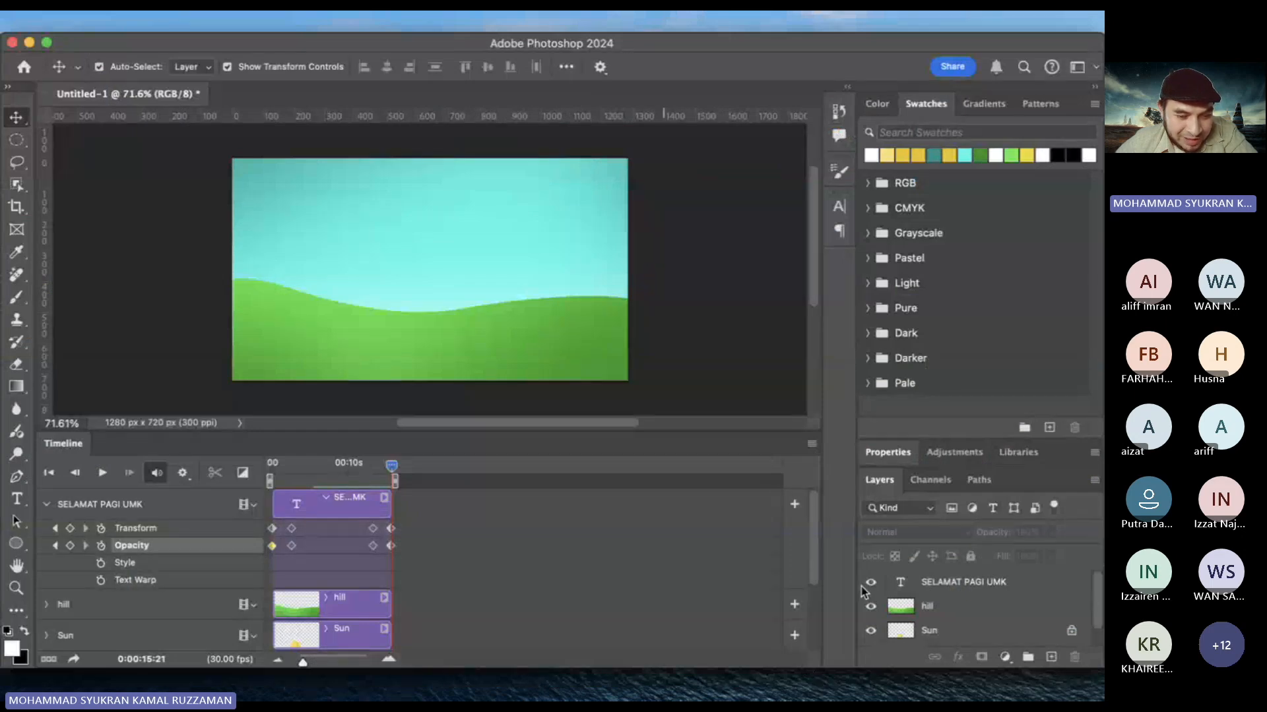
Place the copied cloud image into the scene and shrink it to about 27% in the sky's upper-left corner
left_click_drag(841, 580, 452, 226)
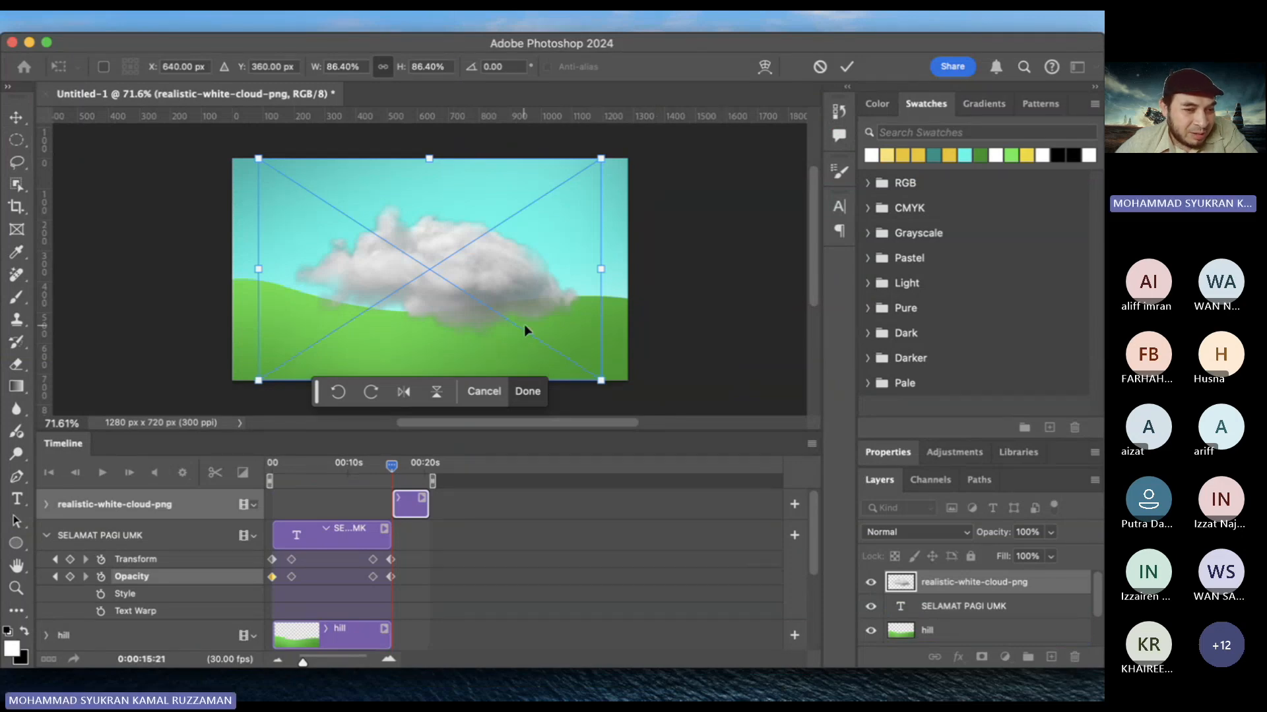
left_click_drag(600, 380, 319, 208)
key("Return")
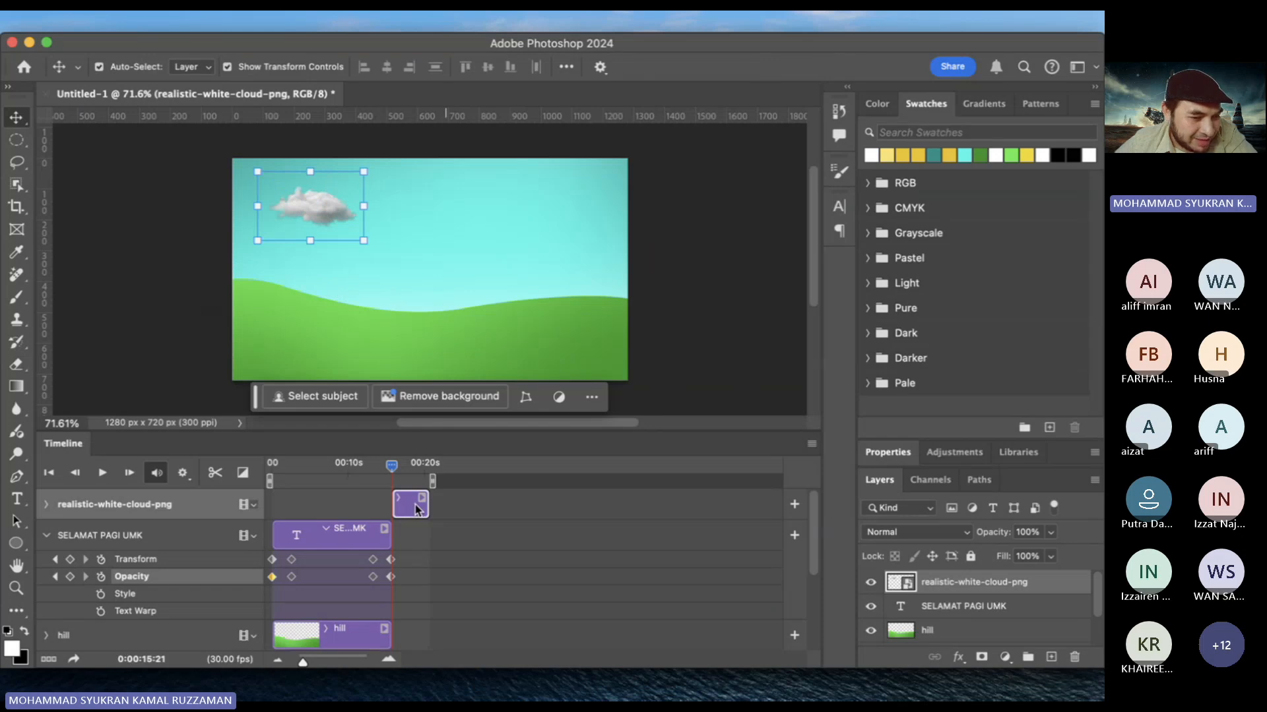
Shift the cloud clip to the start of the timeline and extend it to the end of the other clips
left_click_drag(416, 508, 287, 506)
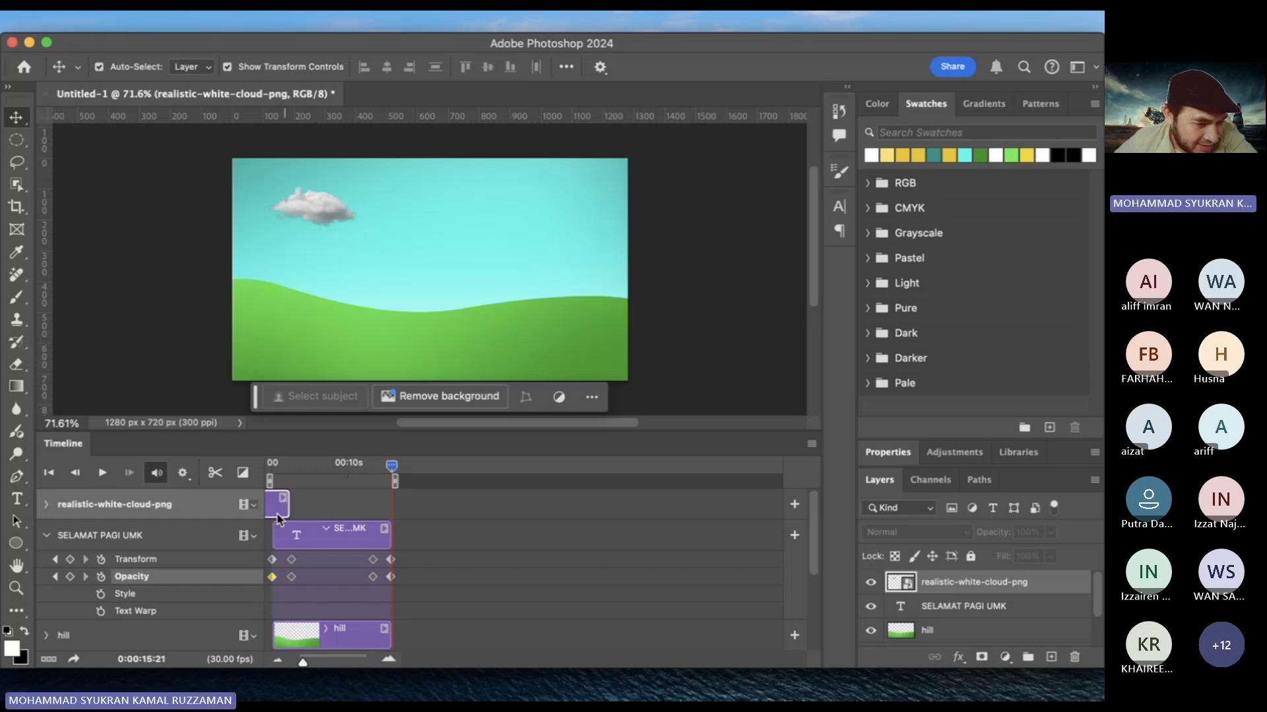
left_click_drag(275, 510, 287, 510)
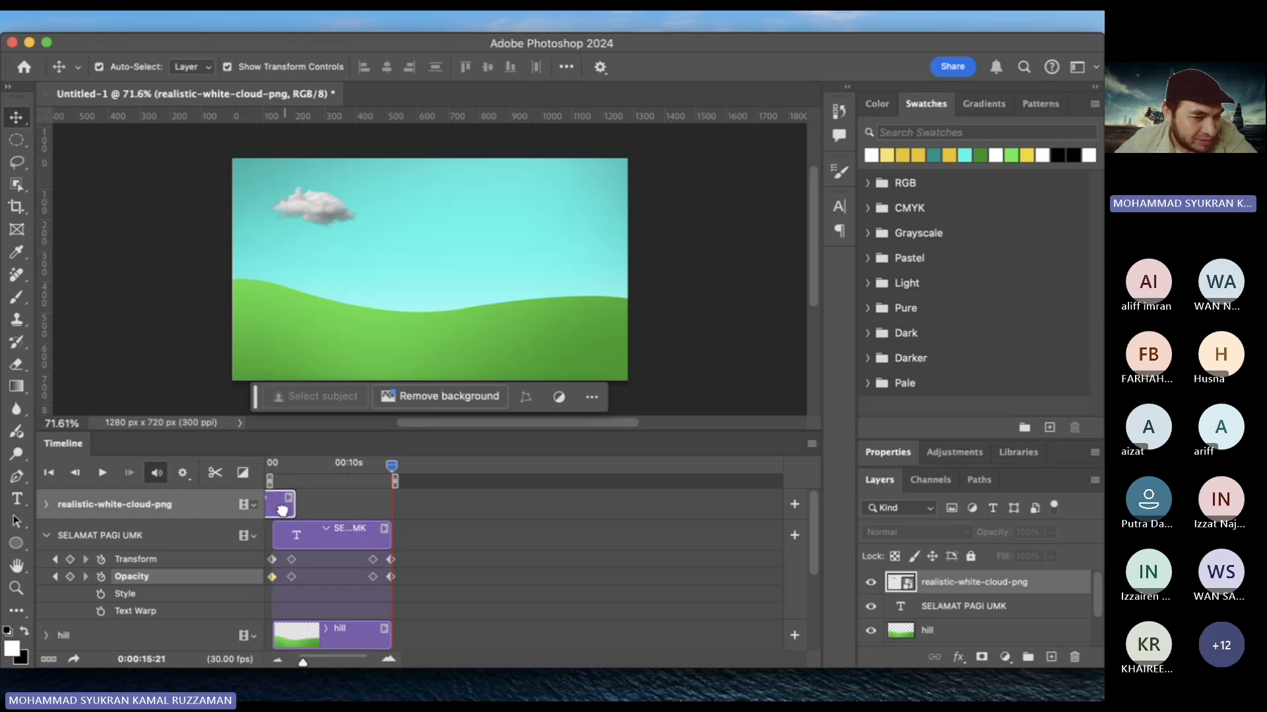
left_click_drag(307, 506, 389, 512)
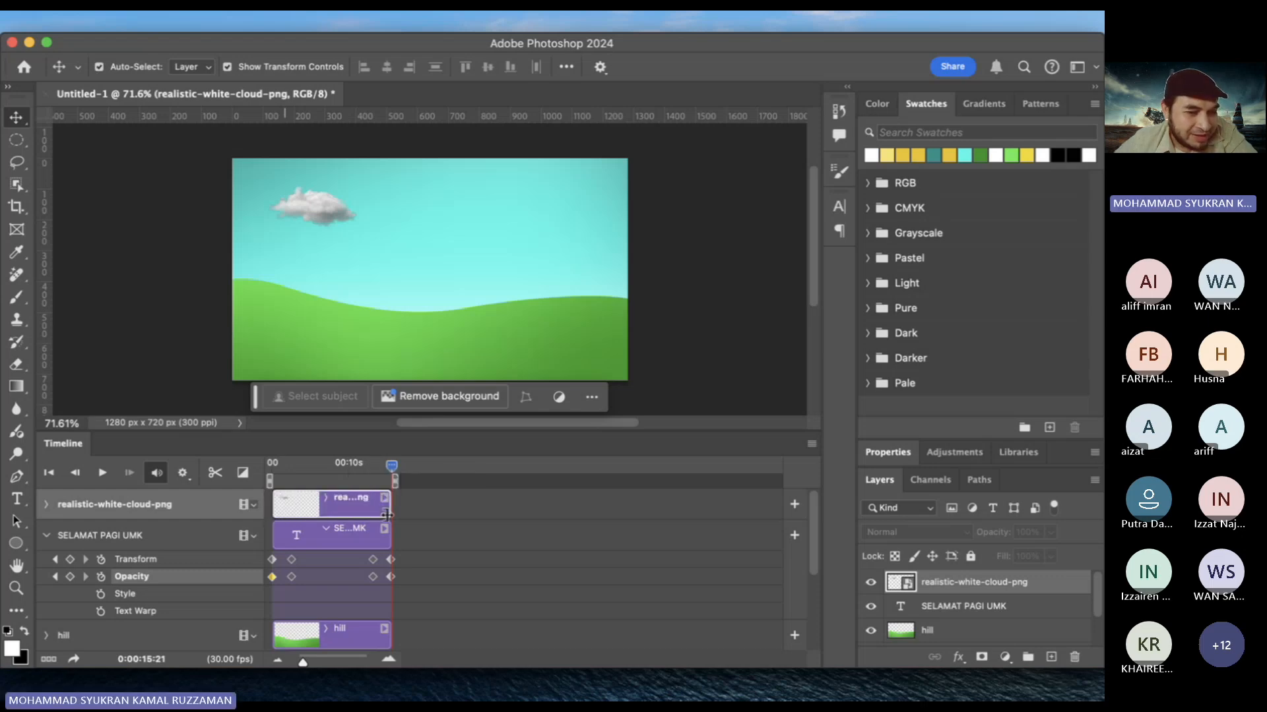
Collapse the title's keyframe tracks and rename the realistic-white-cloud-png layer as "cloud"
left_click(396, 264)
left_click(314, 213)
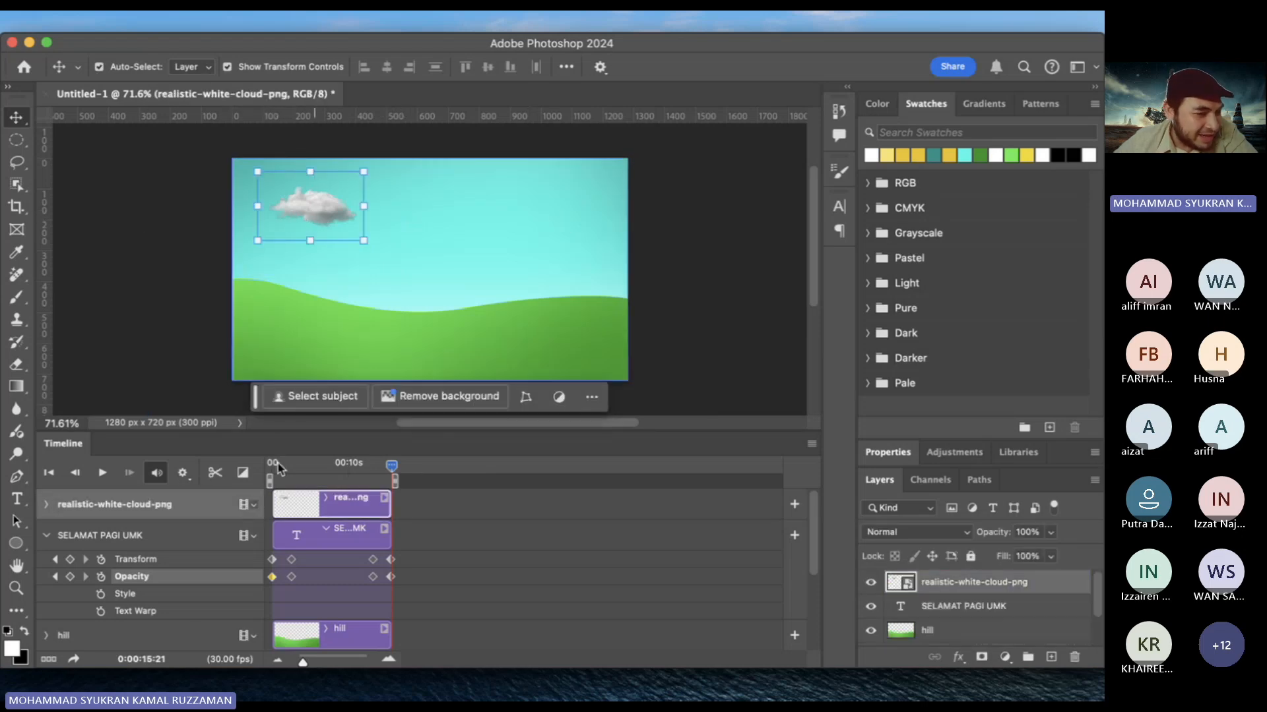
left_click(47, 536)
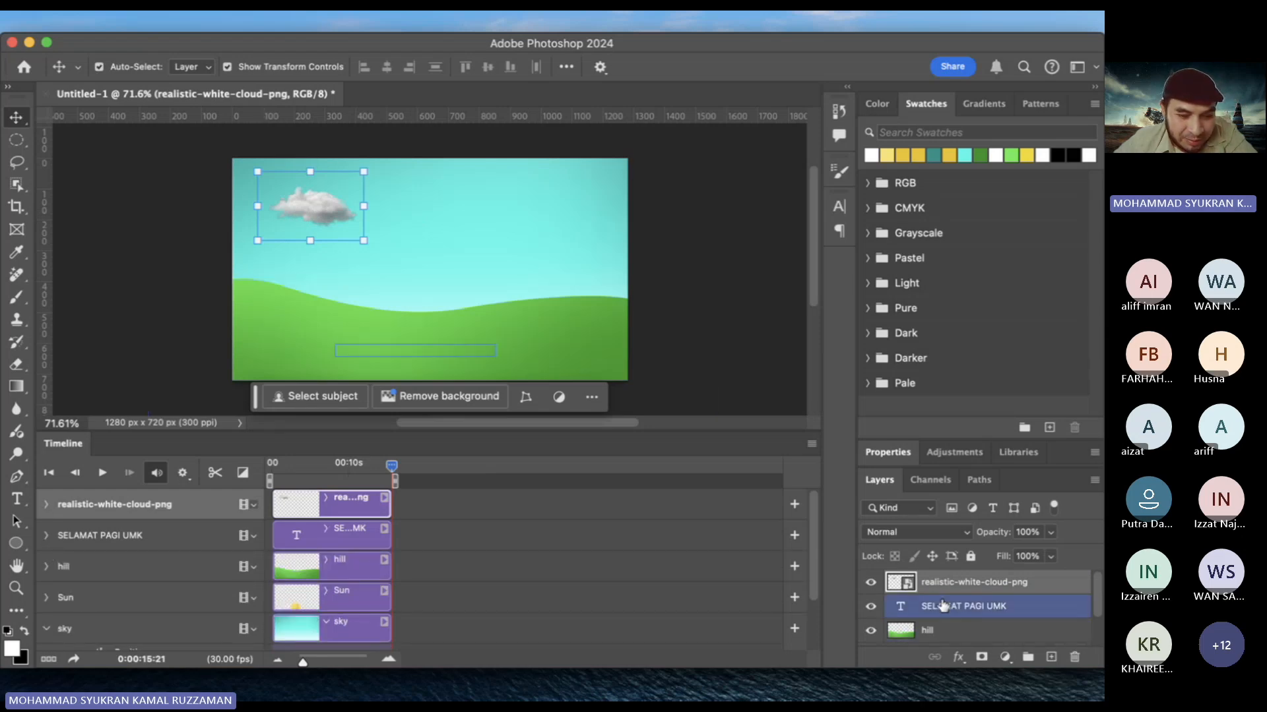
double_click(960, 582)
type("cloud")
key("Return")
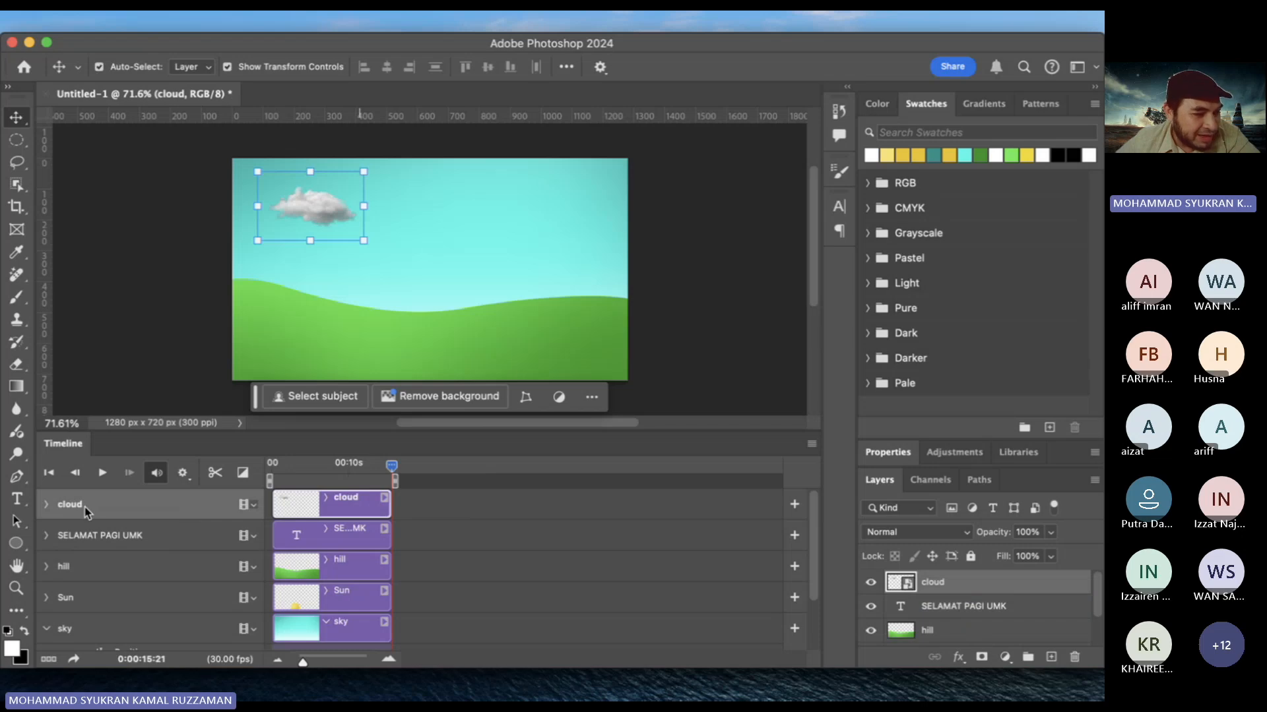
Add a starting Transform keyframe for the cloud at 0:00:00:00
left_click(46, 505)
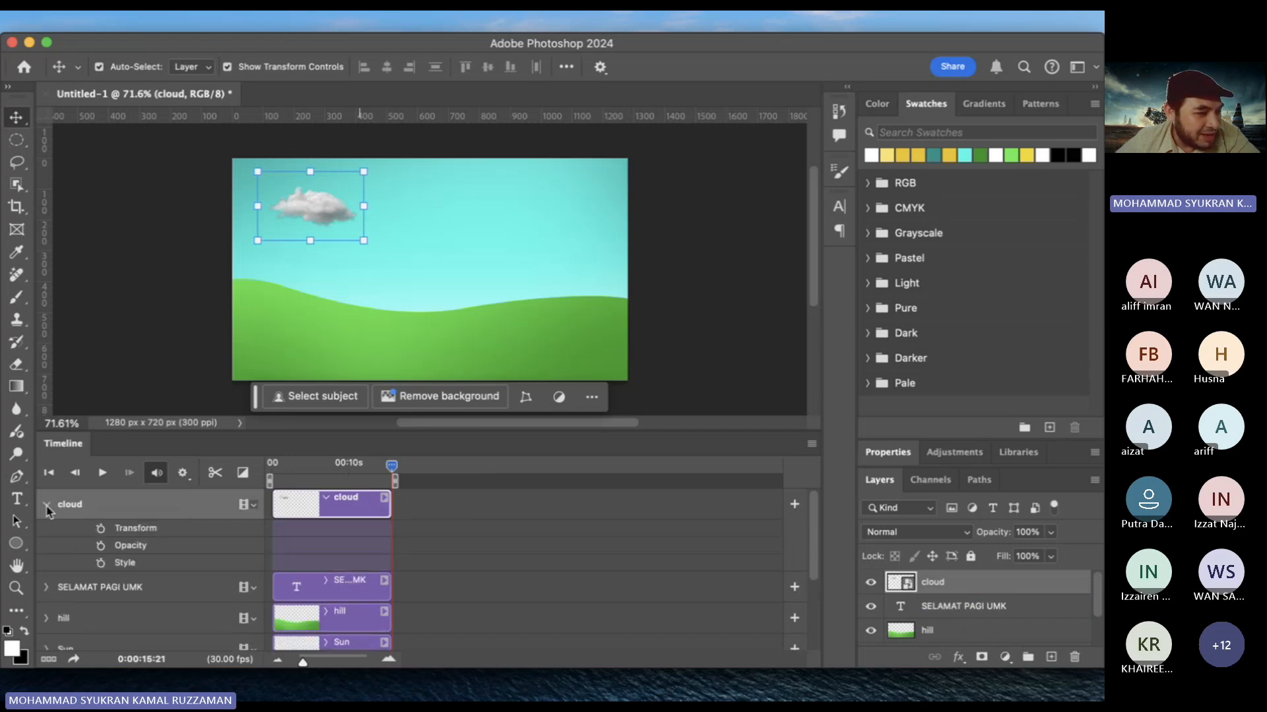
left_click(102, 529)
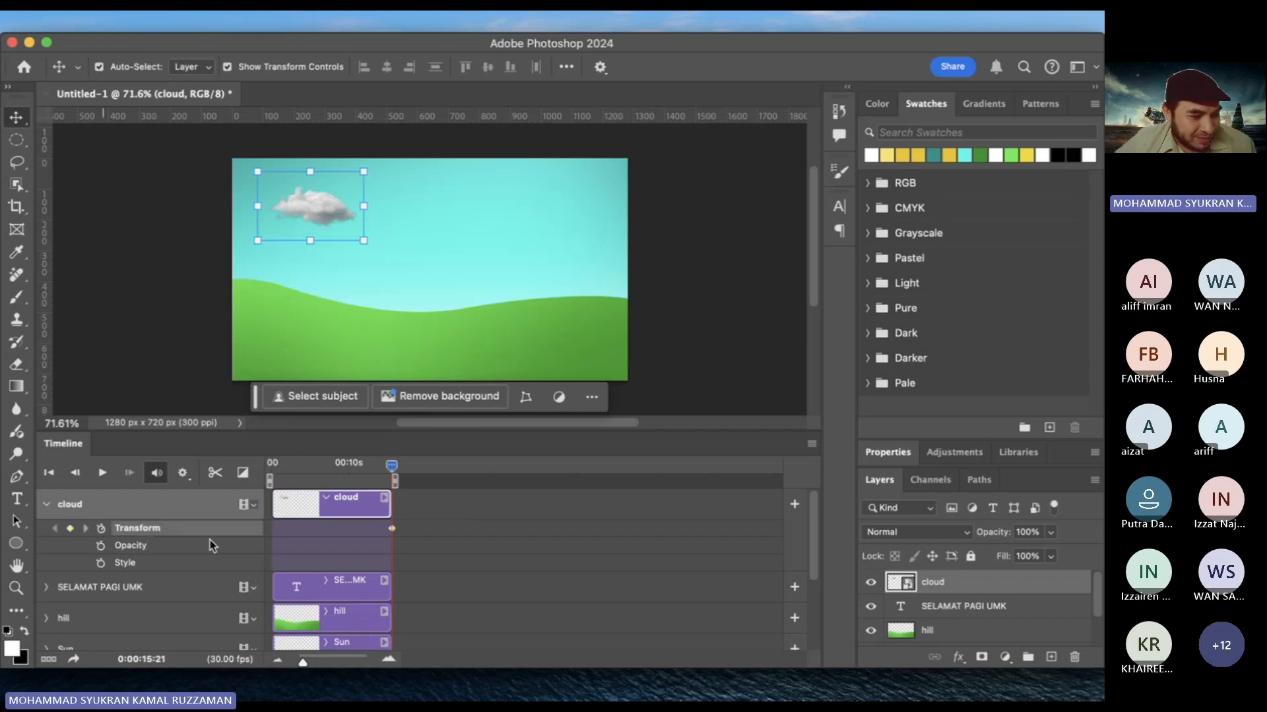
key("super+z")
left_click_drag(391, 467, 271, 467)
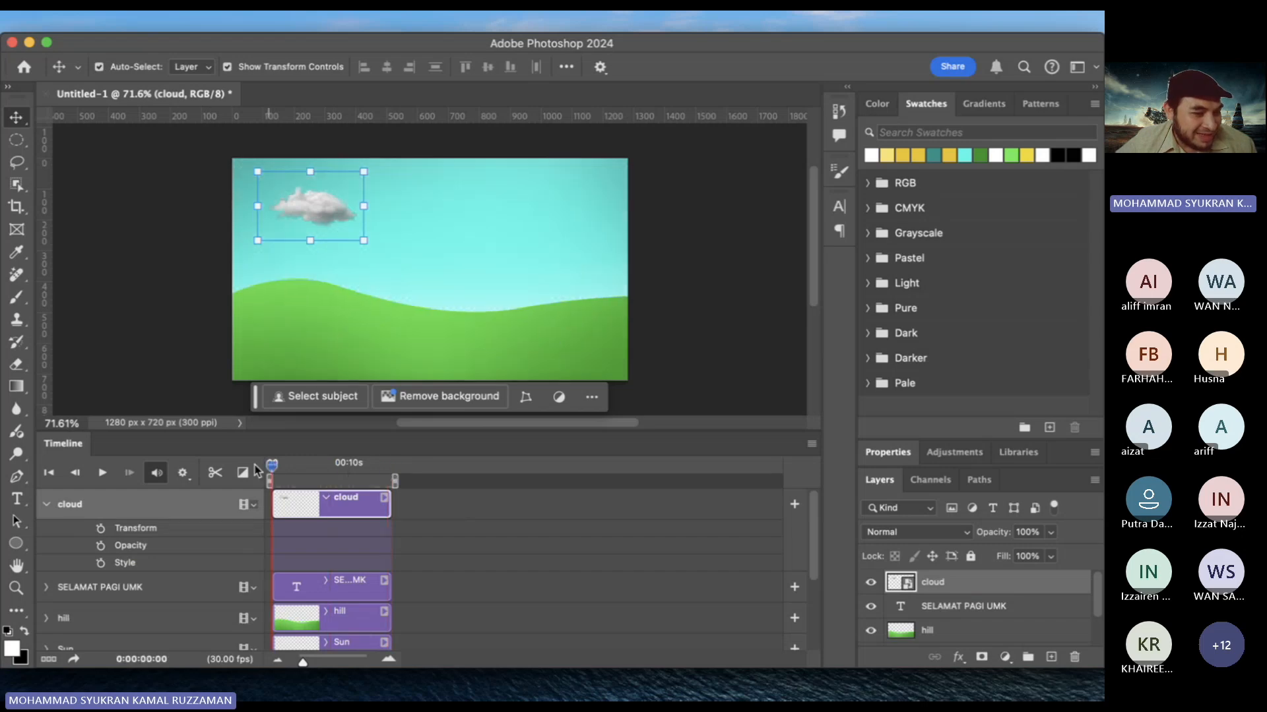
left_click(101, 531)
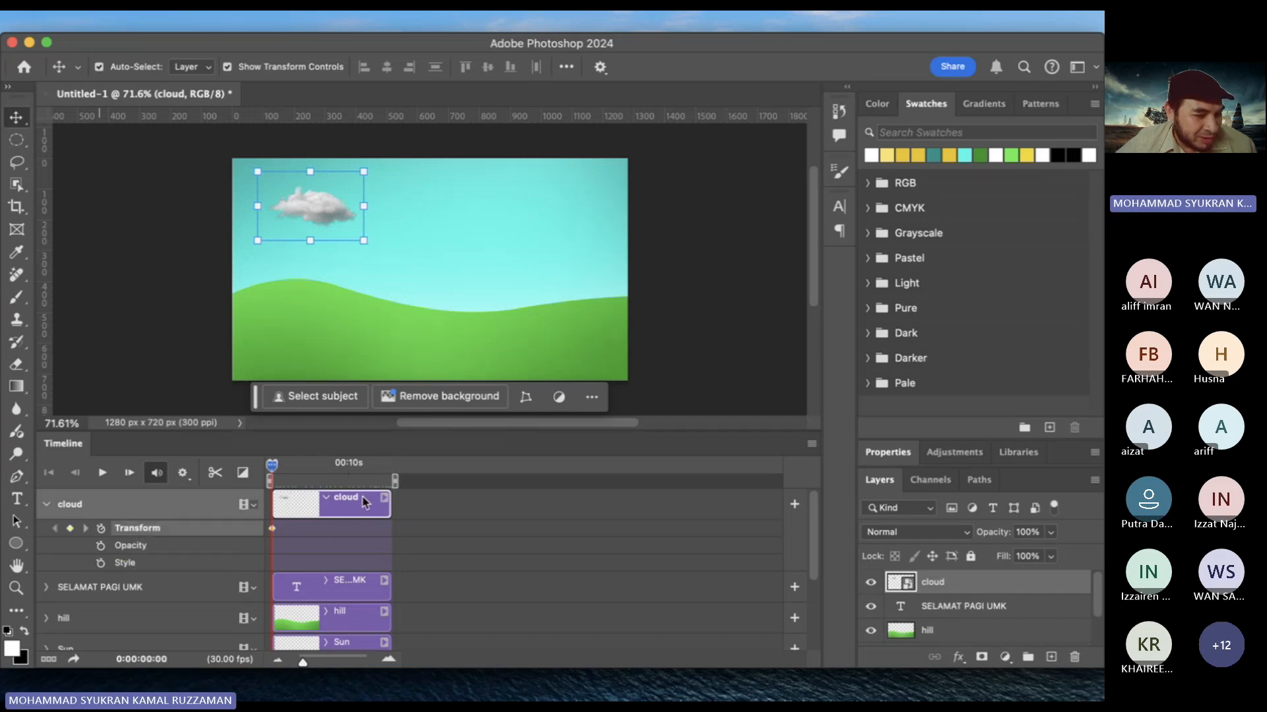
At 0:00:14:25, move the cloud across to the right side of the sky and enlarge it to about 31%
left_click_drag(273, 466, 386, 470)
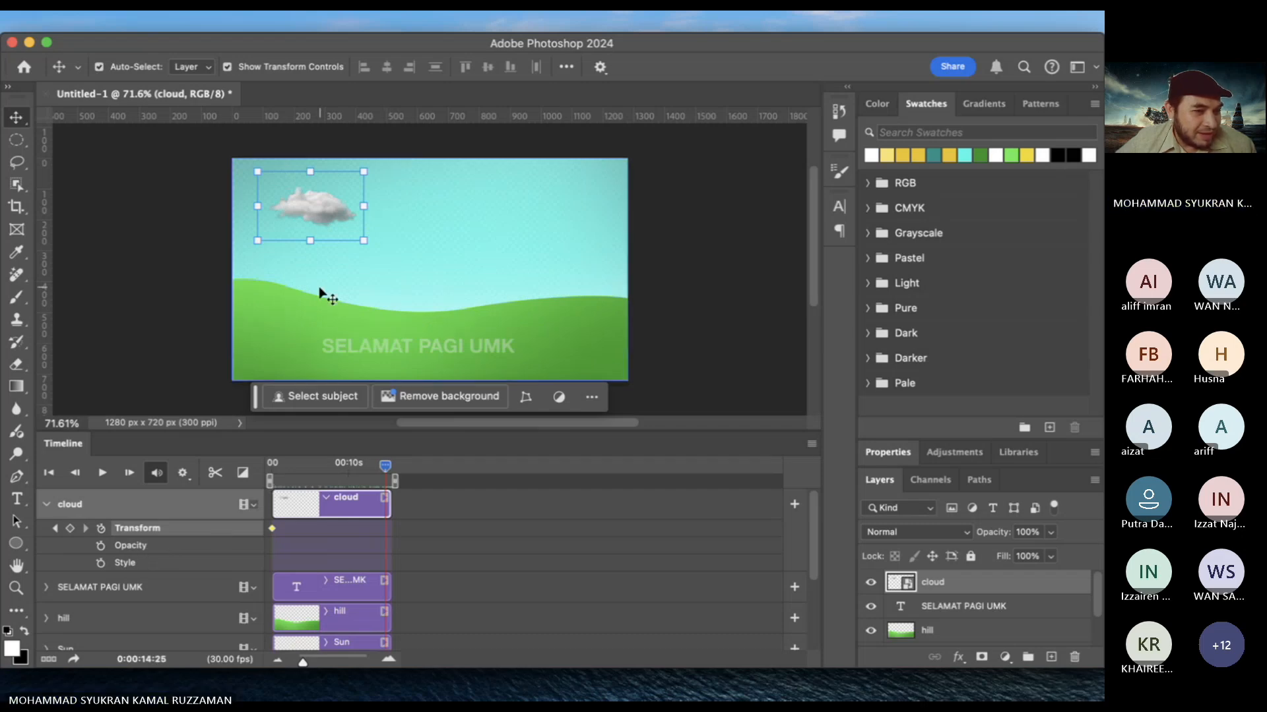
left_click_drag(322, 209, 566, 206)
left_click(503, 238)
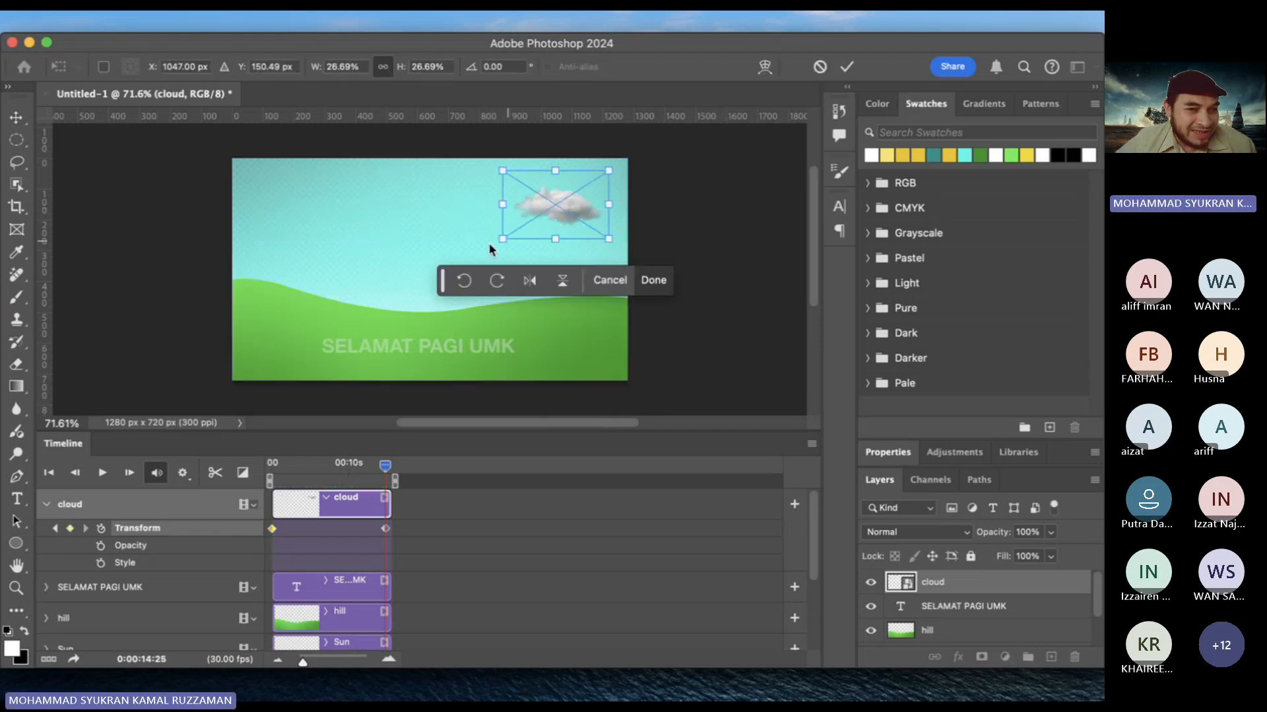
left_click_drag(503, 240, 485, 250)
left_click(567, 216)
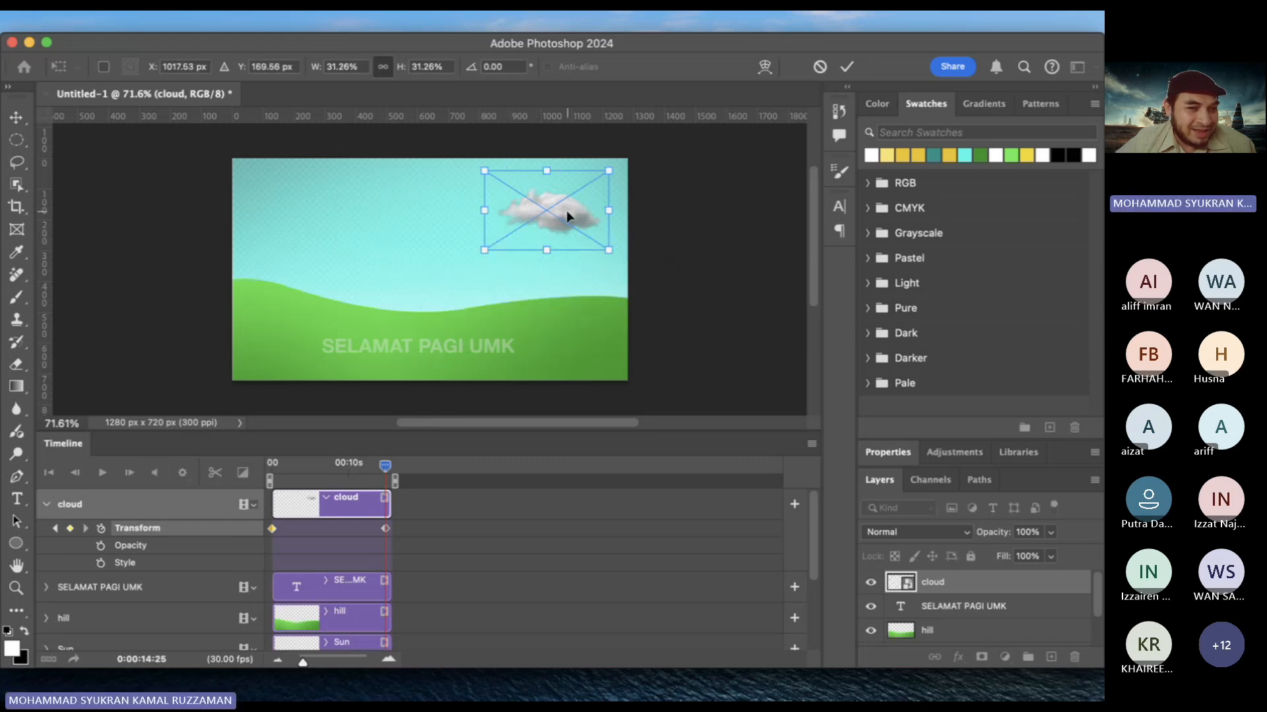
key("Return")
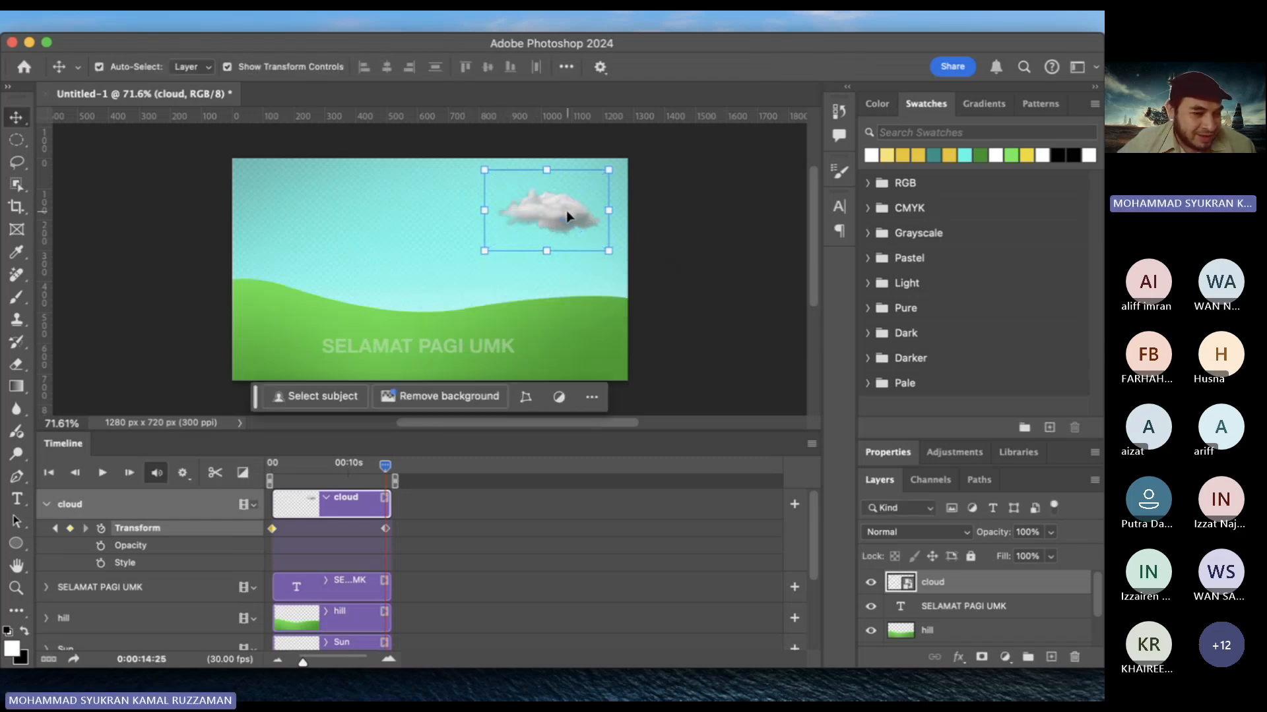
Deselect all layers and return the playhead to 0:00:00:00
left_click(178, 404)
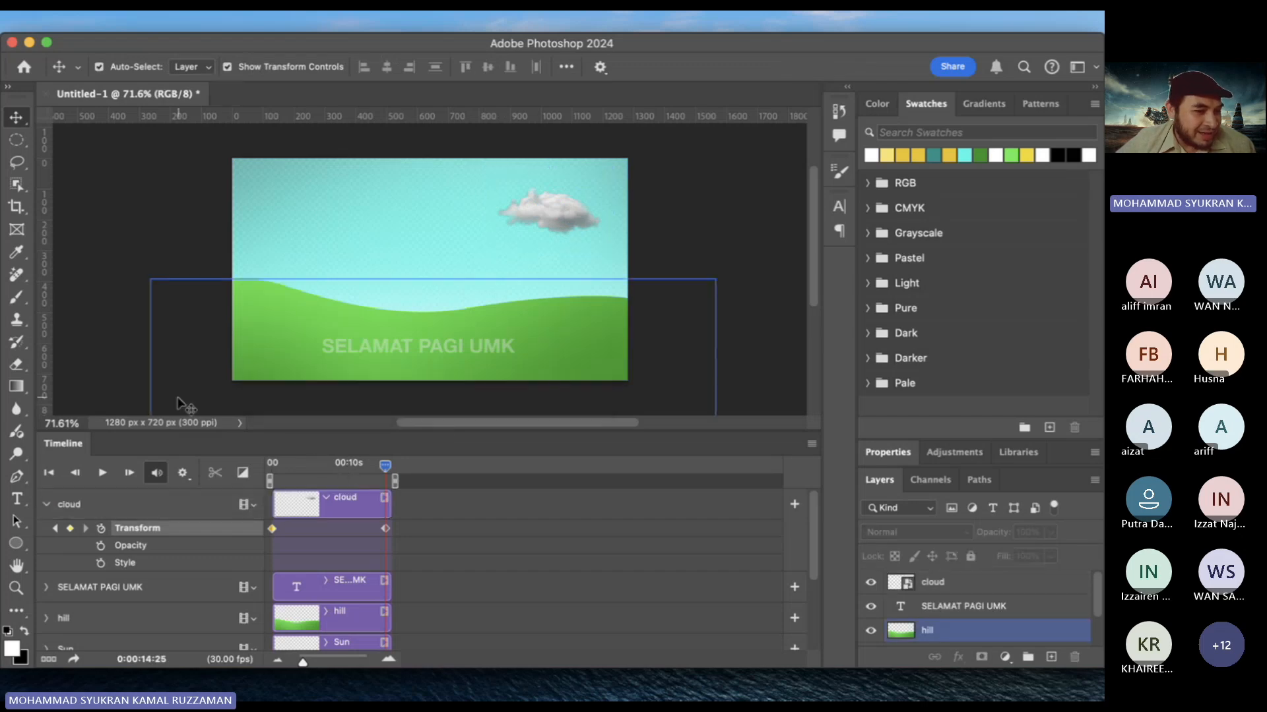
left_click(125, 381)
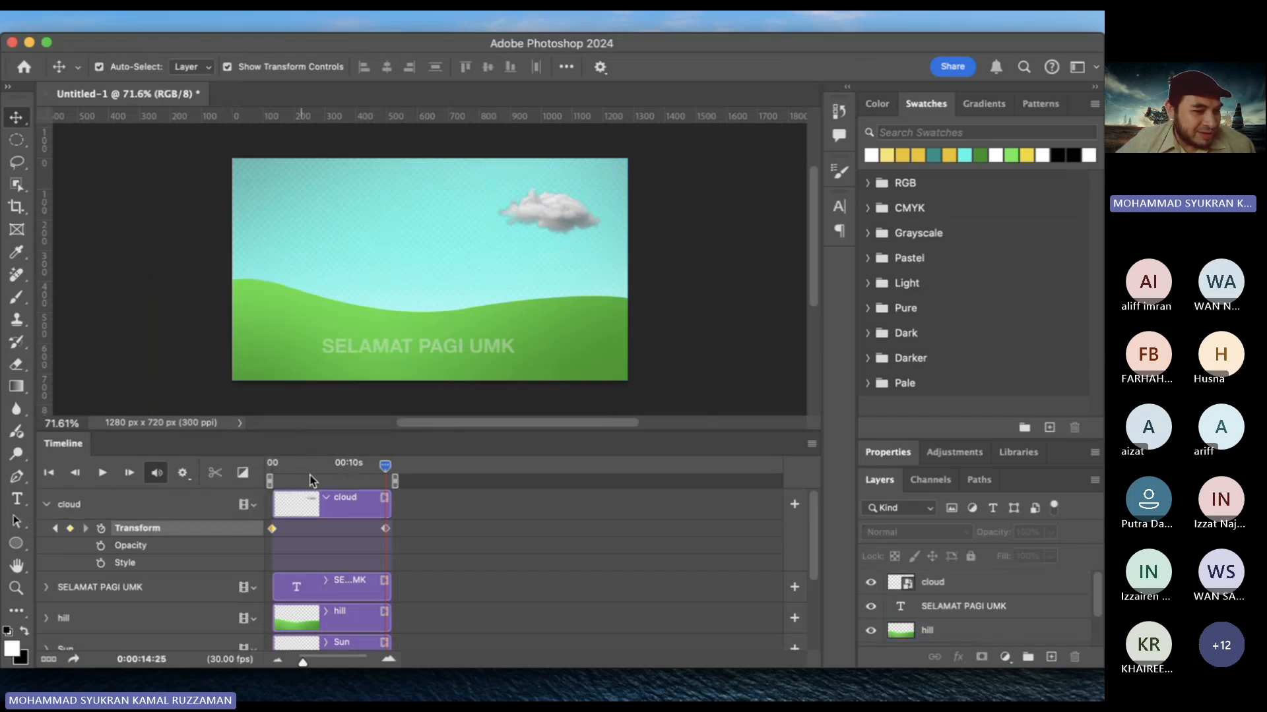
left_click(285, 474)
left_click_drag(285, 474, 232, 477)
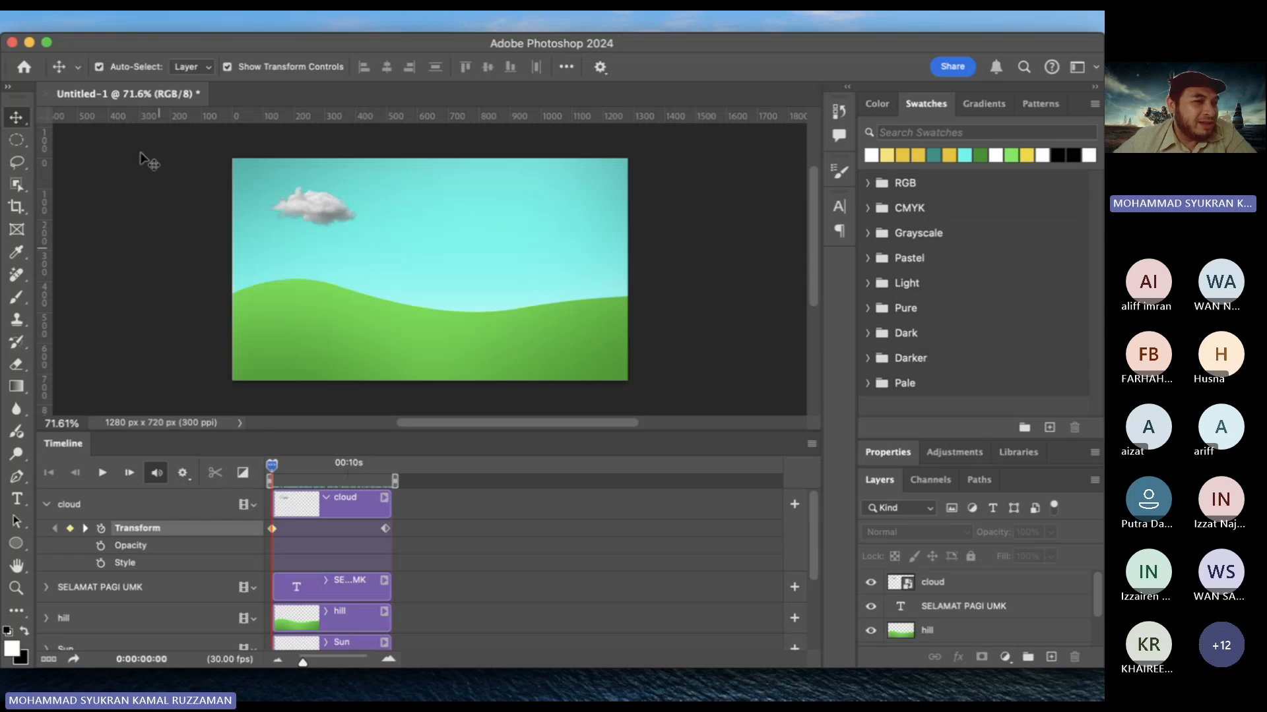
Save the document as cloud.psd in the Downloads folder in Photoshop format
left_click(163, 28)
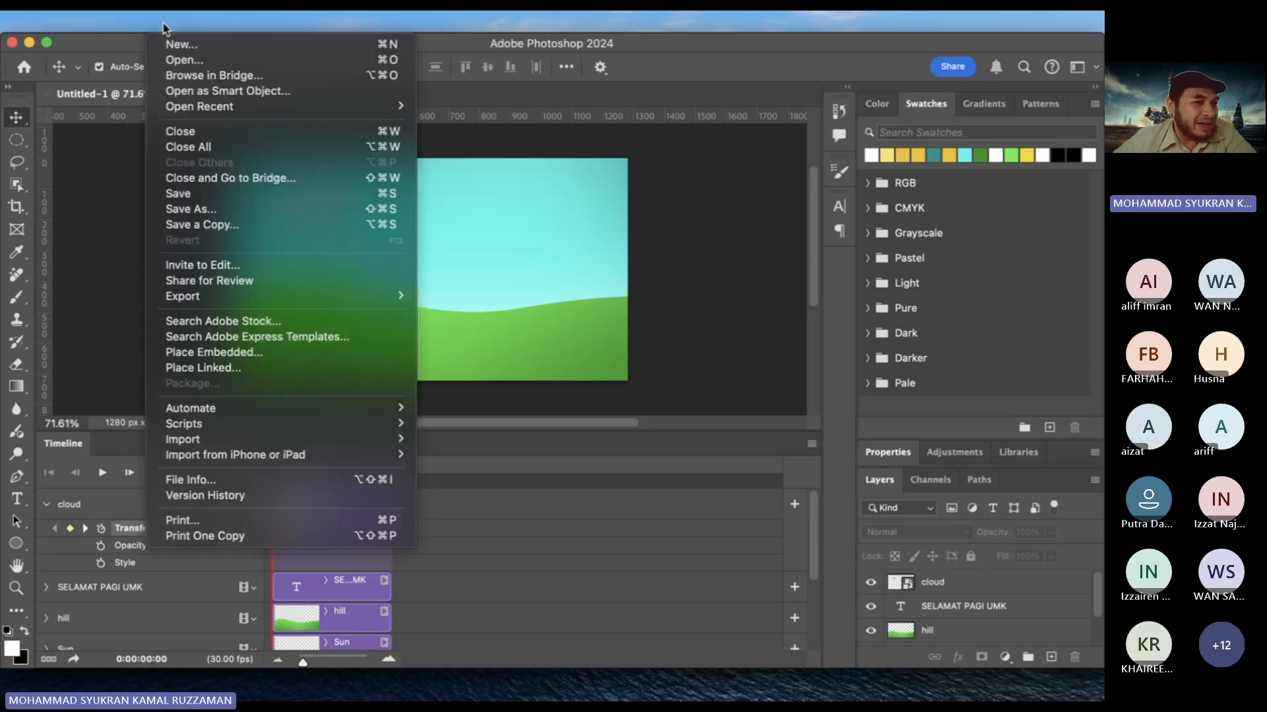
left_click(200, 211)
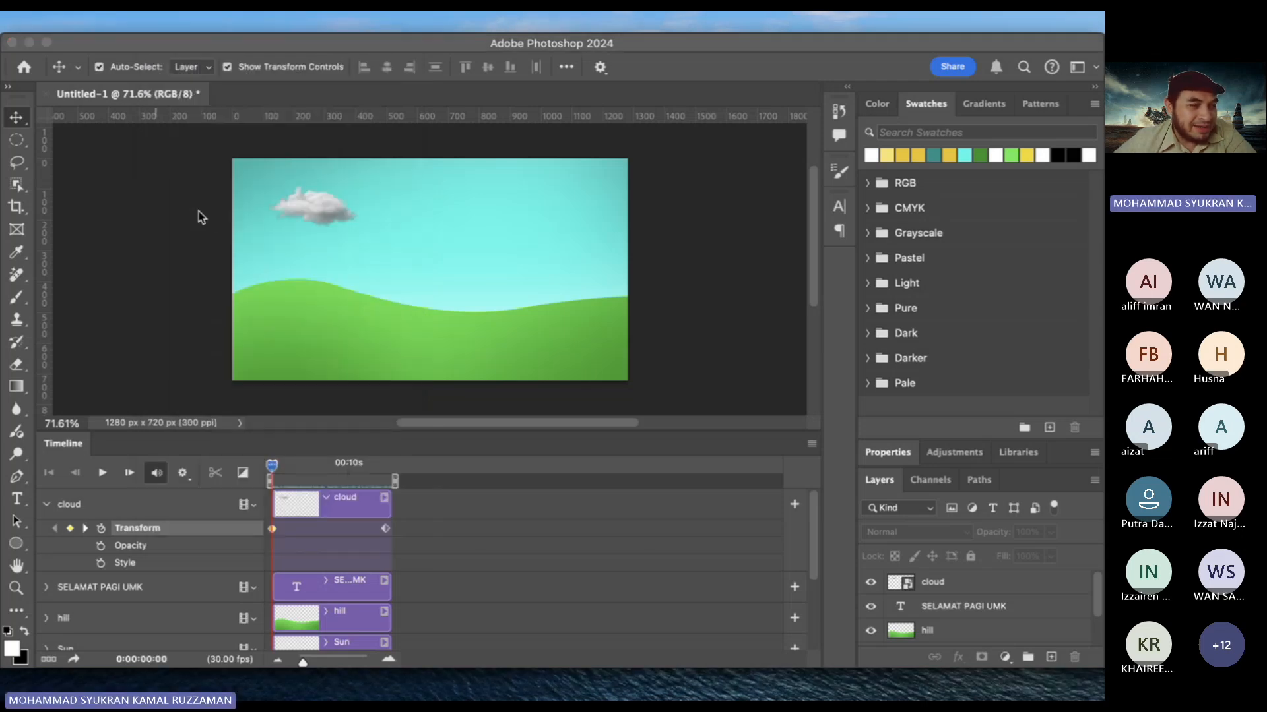
left_click(521, 357)
left_click(521, 357)
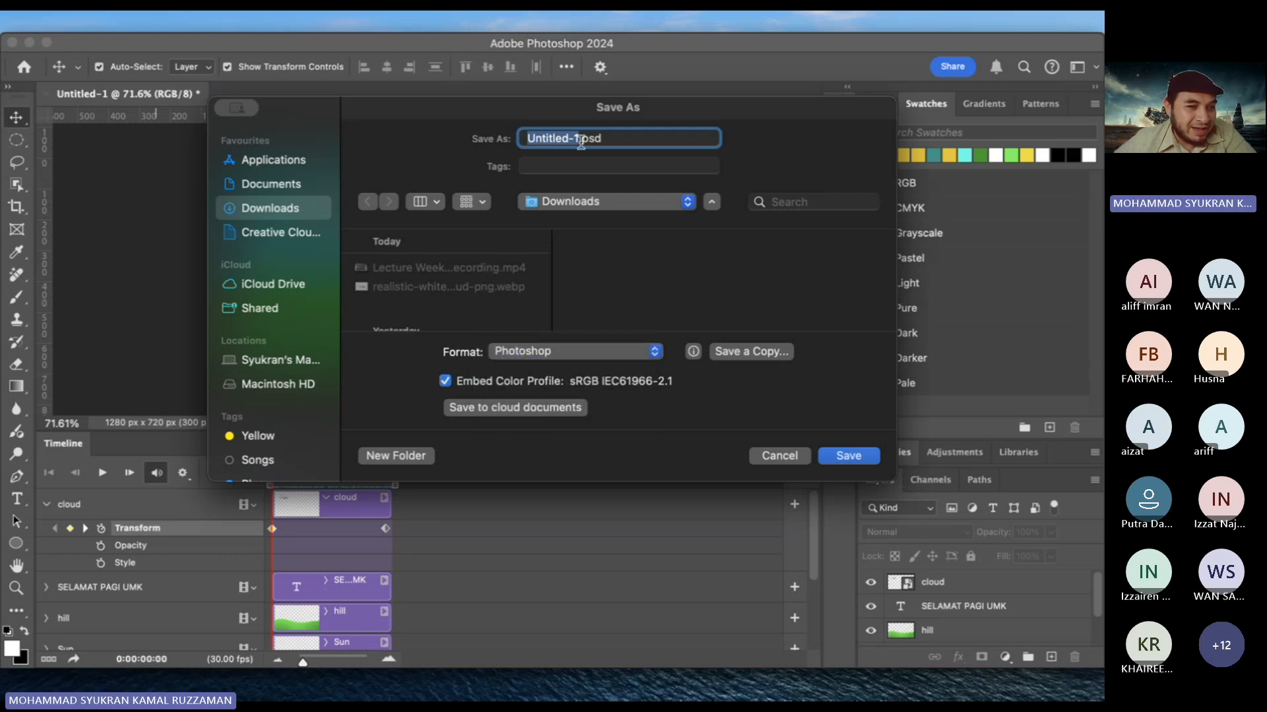
type("cloud")
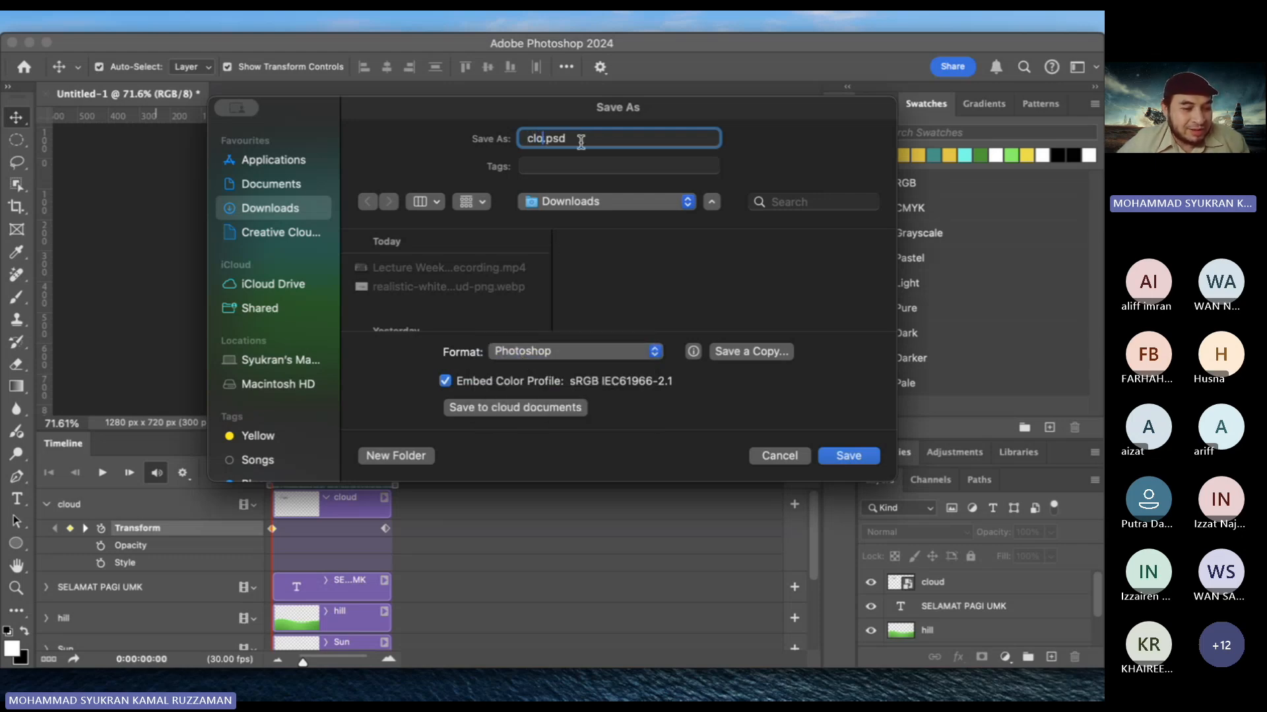
left_click(589, 206)
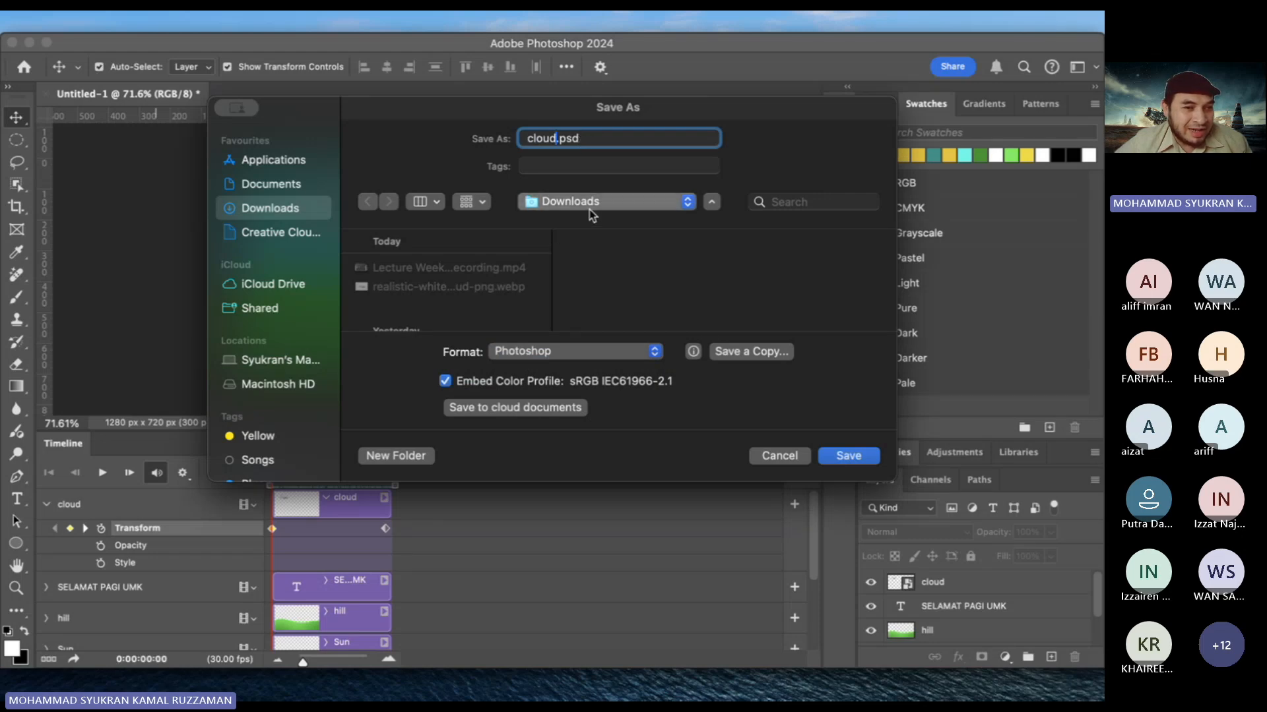
left_click(590, 206)
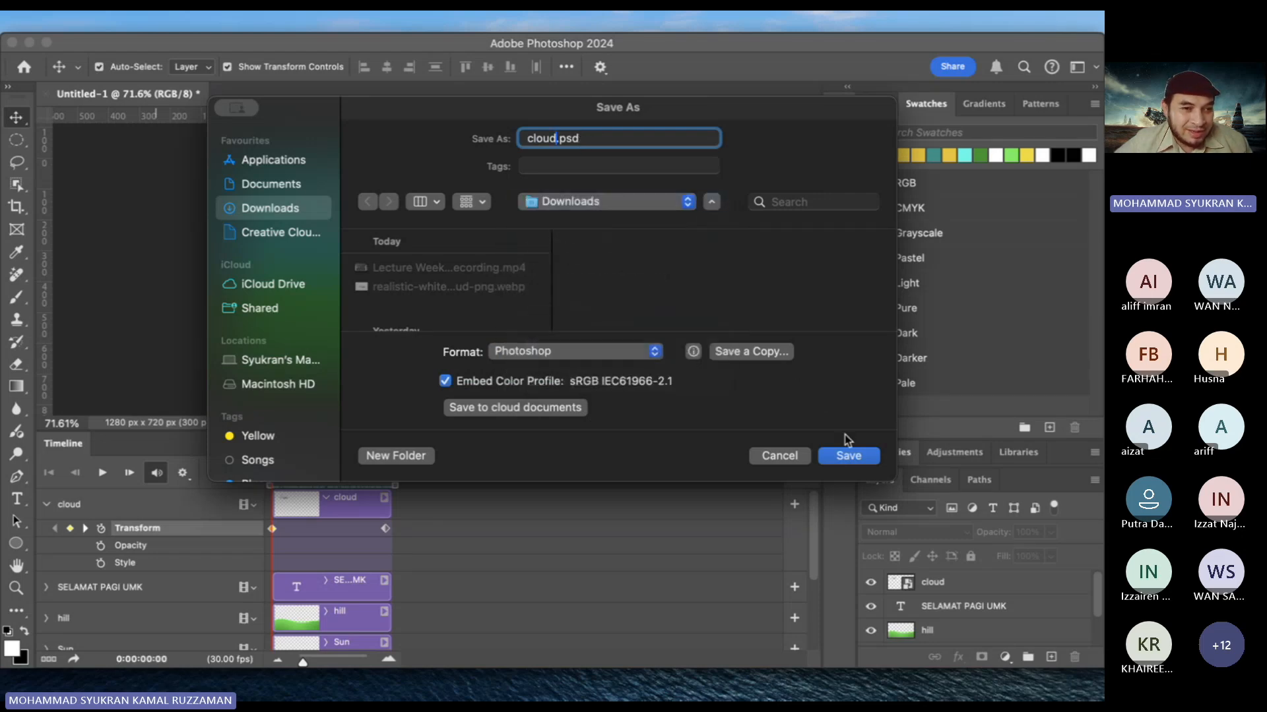
left_click(847, 456)
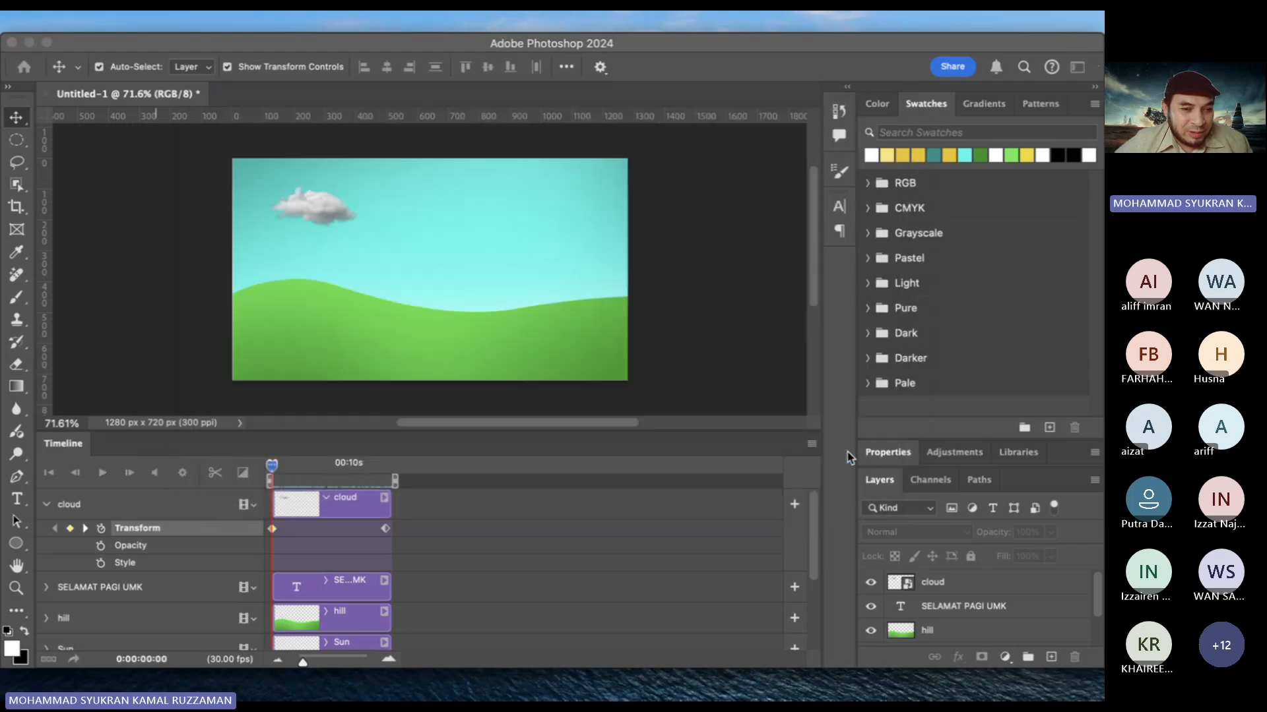
left_click(763, 291)
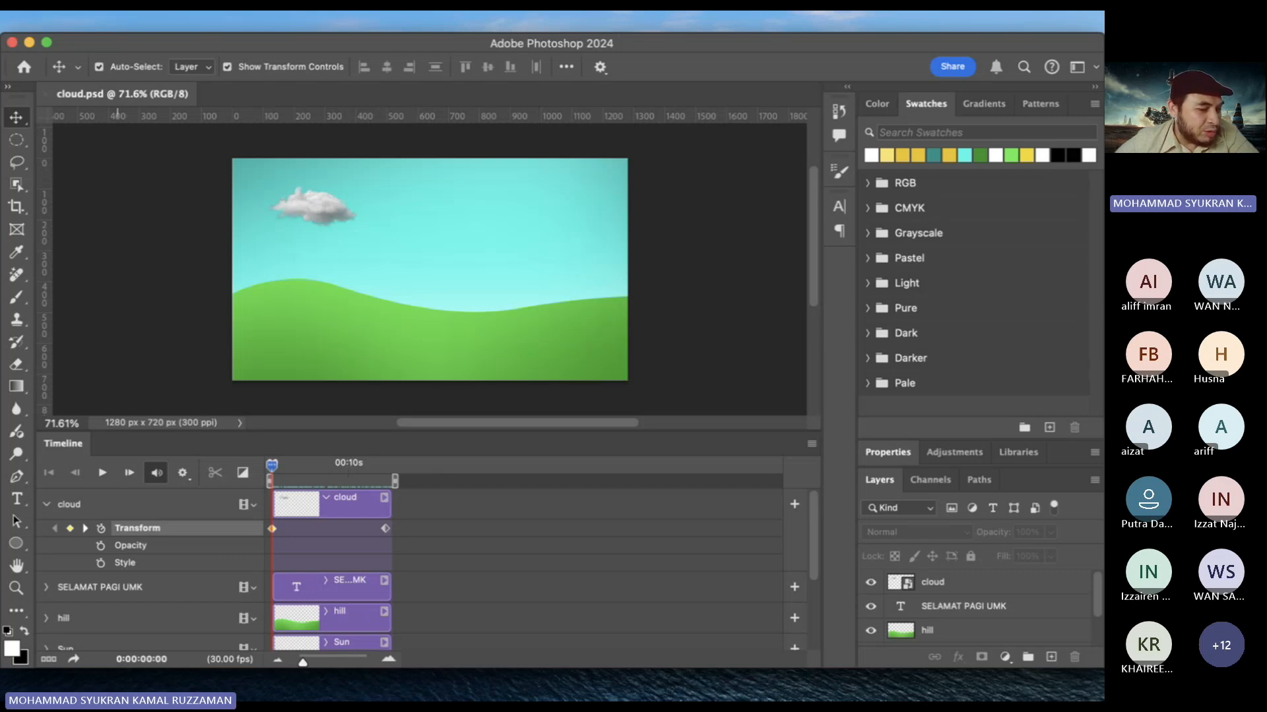
left_click(73, 661)
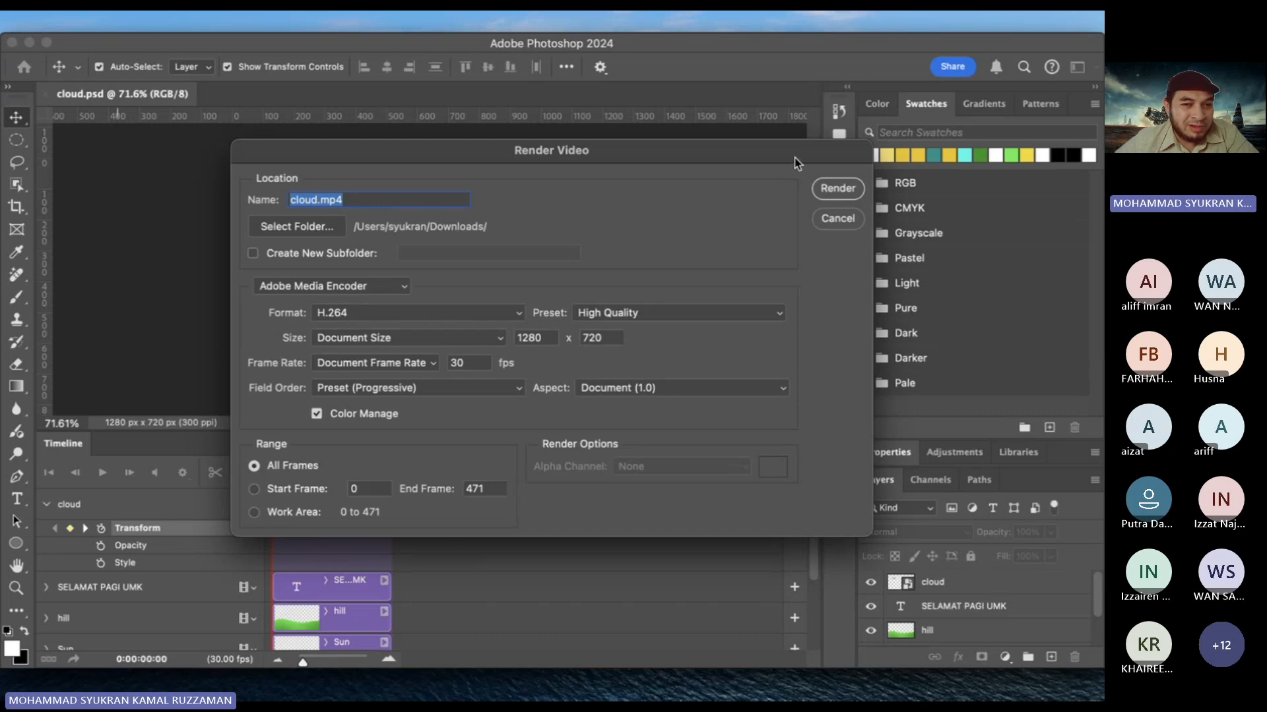
left_click_drag(798, 162, 679, 163)
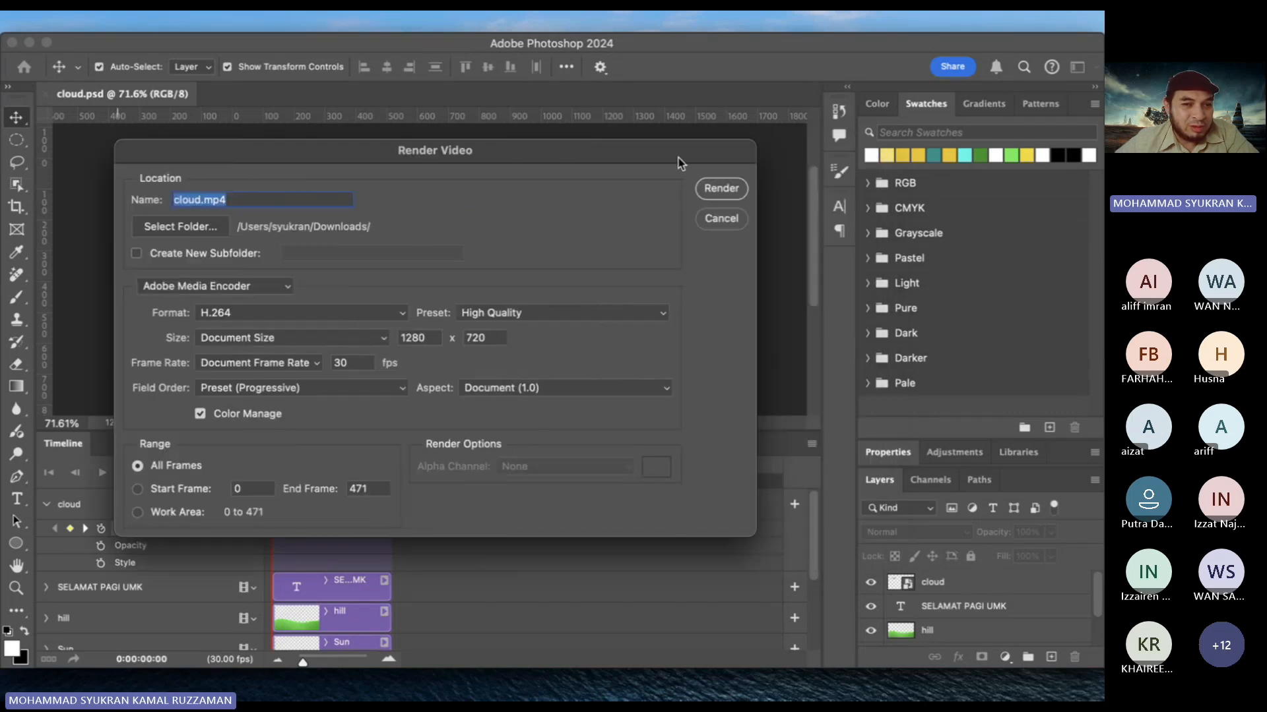
left_click(724, 225)
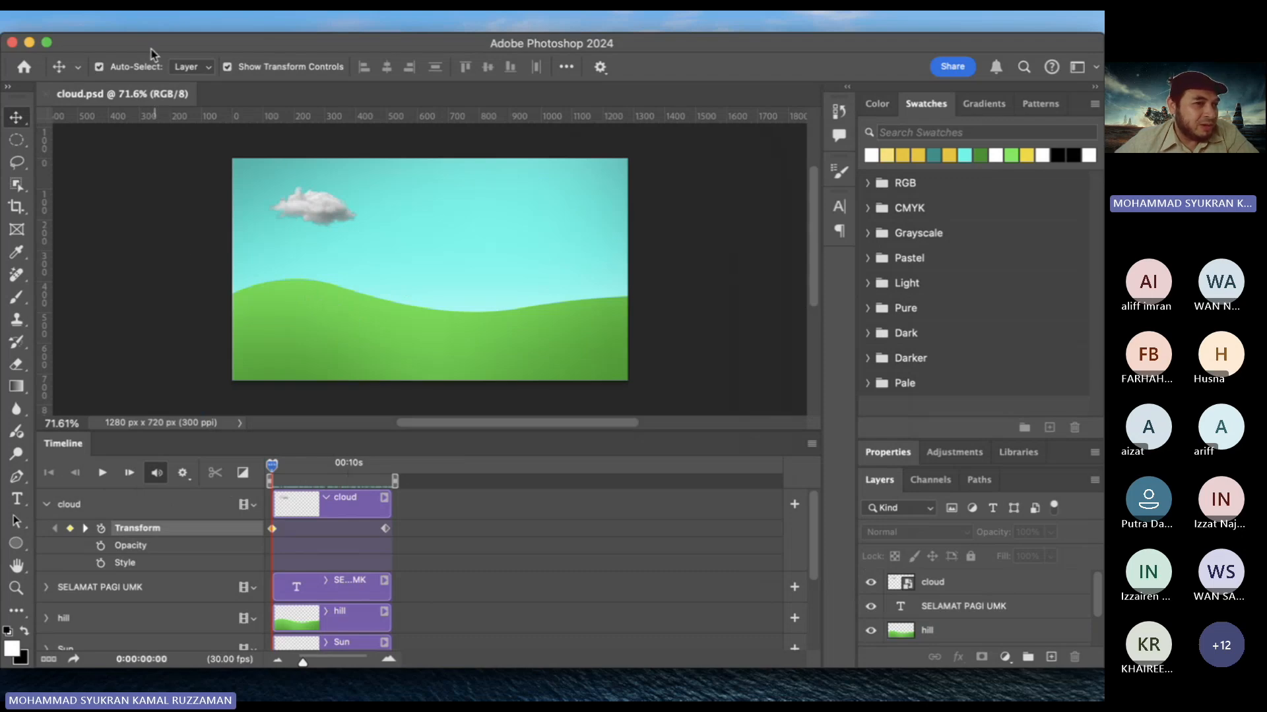
Export the animation with Save for Web as a GIF named "cloud 2.gif" on the Desktop
left_click(161, 17)
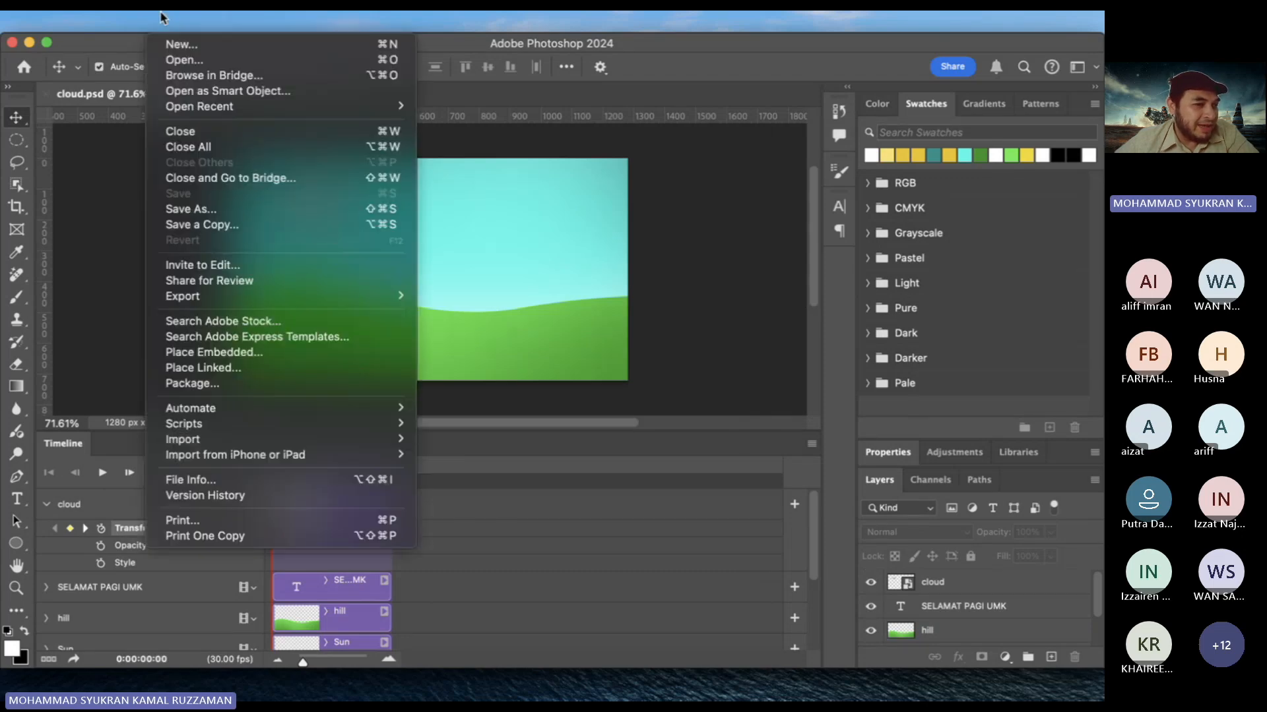
mouse_move(254, 308)
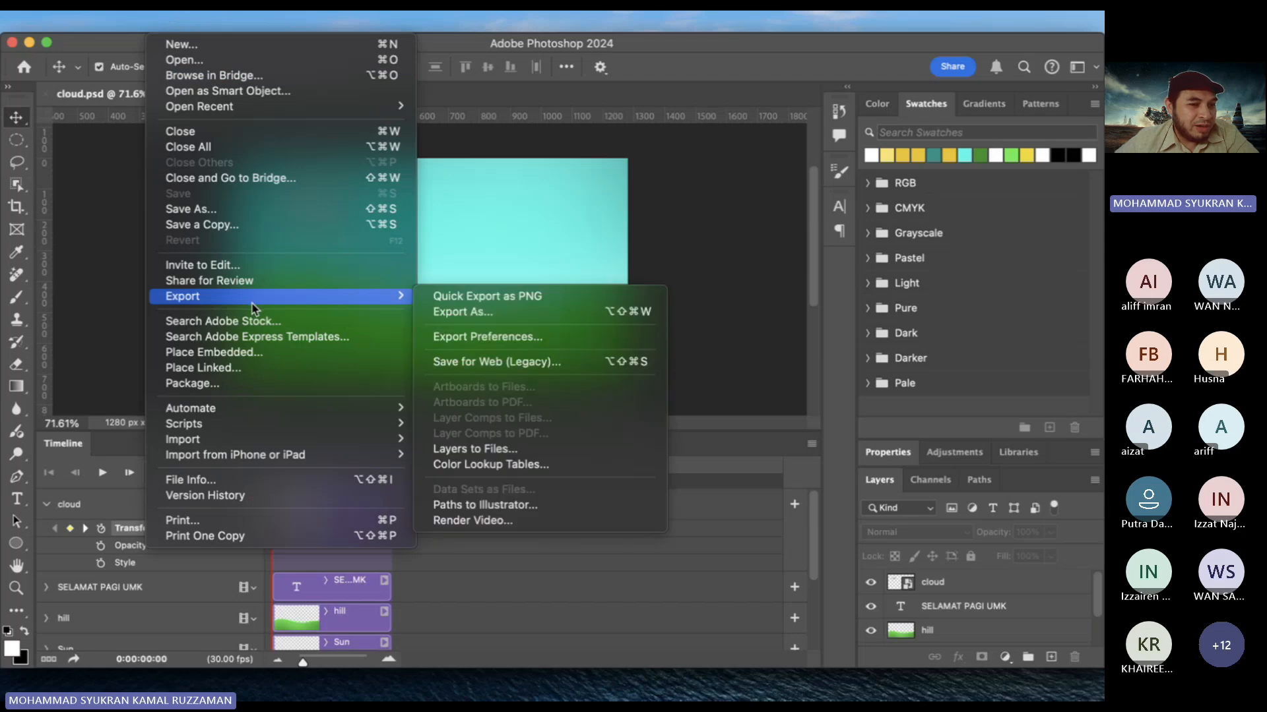
left_click(547, 370)
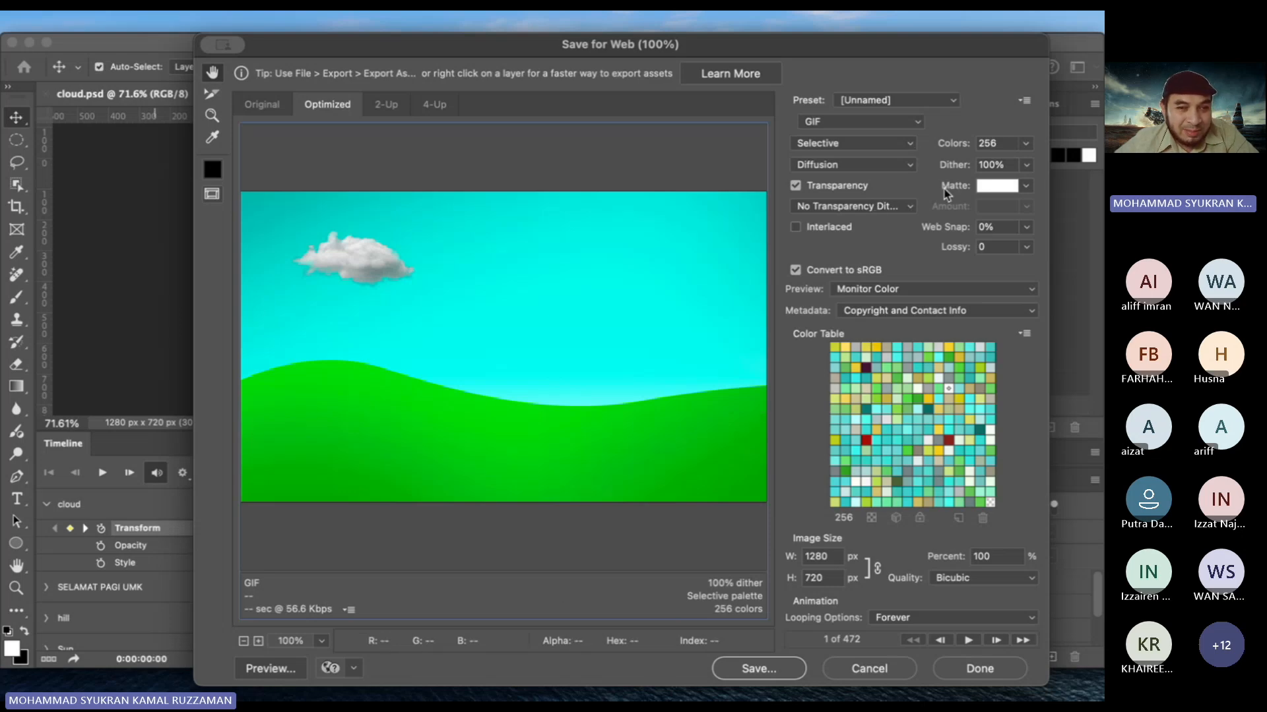
left_click(916, 122)
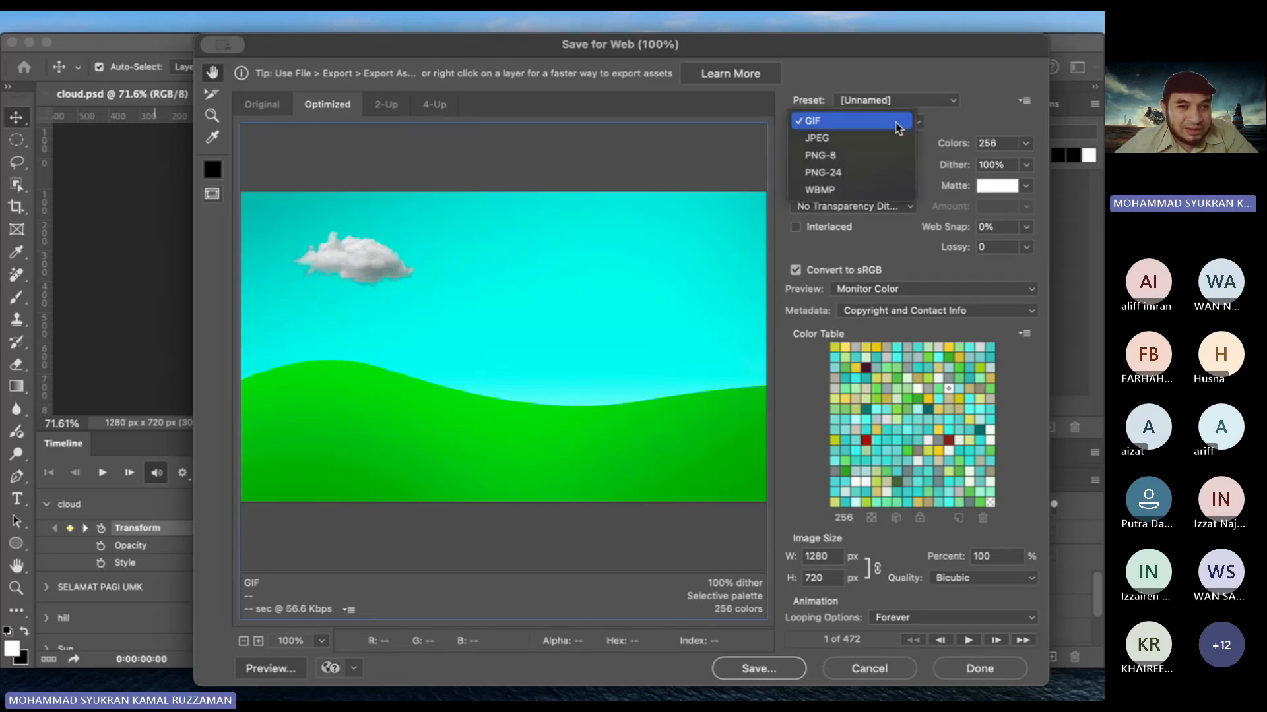
left_click(898, 121)
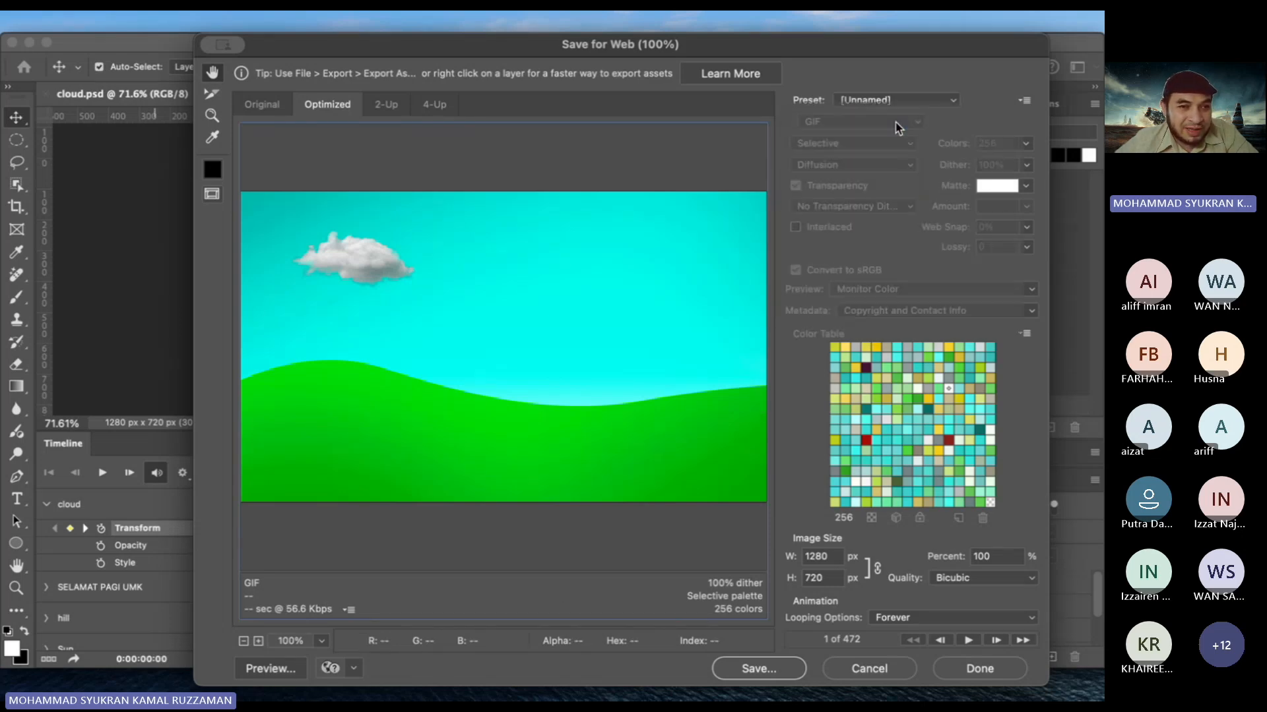
left_click(758, 668)
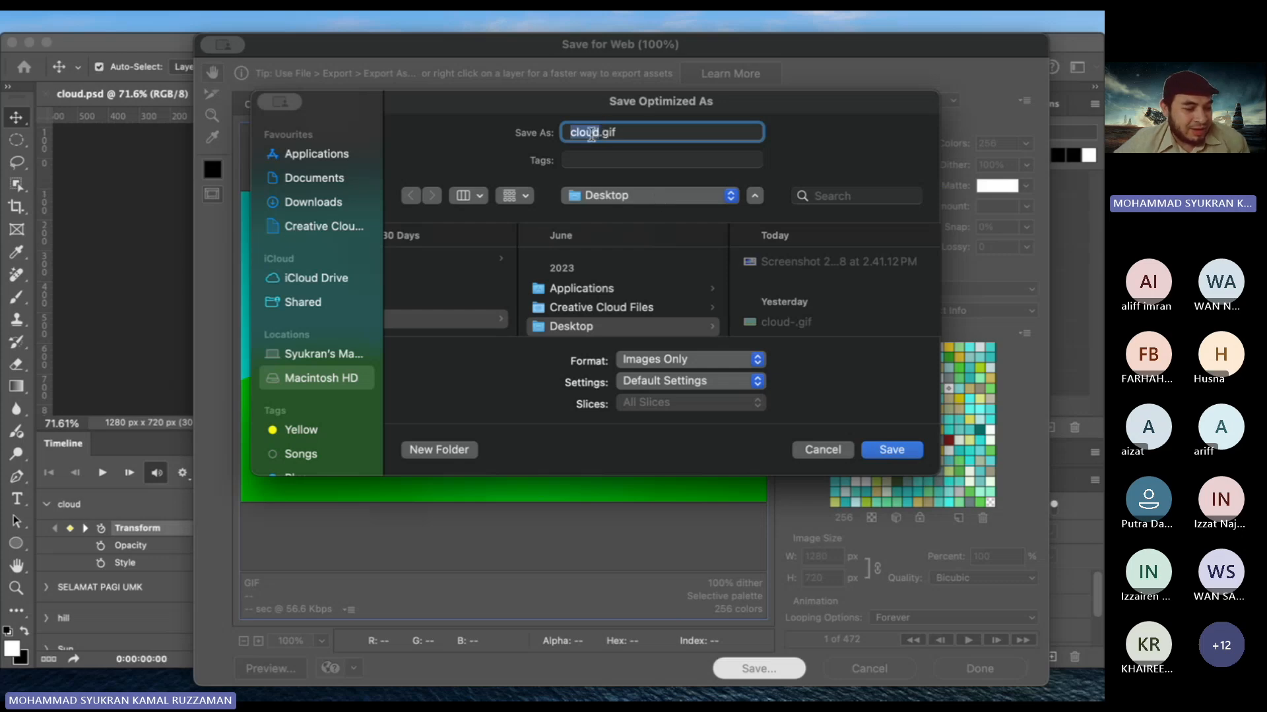
type("cloud 2")
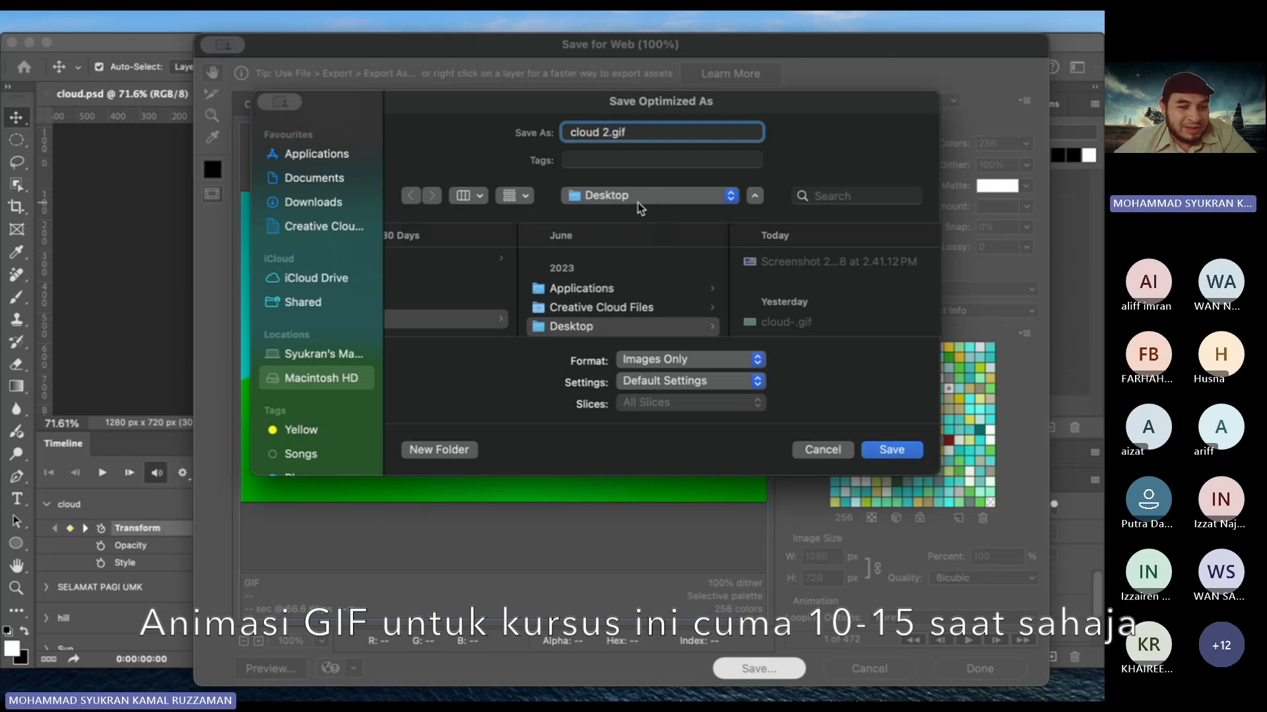
left_click(887, 449)
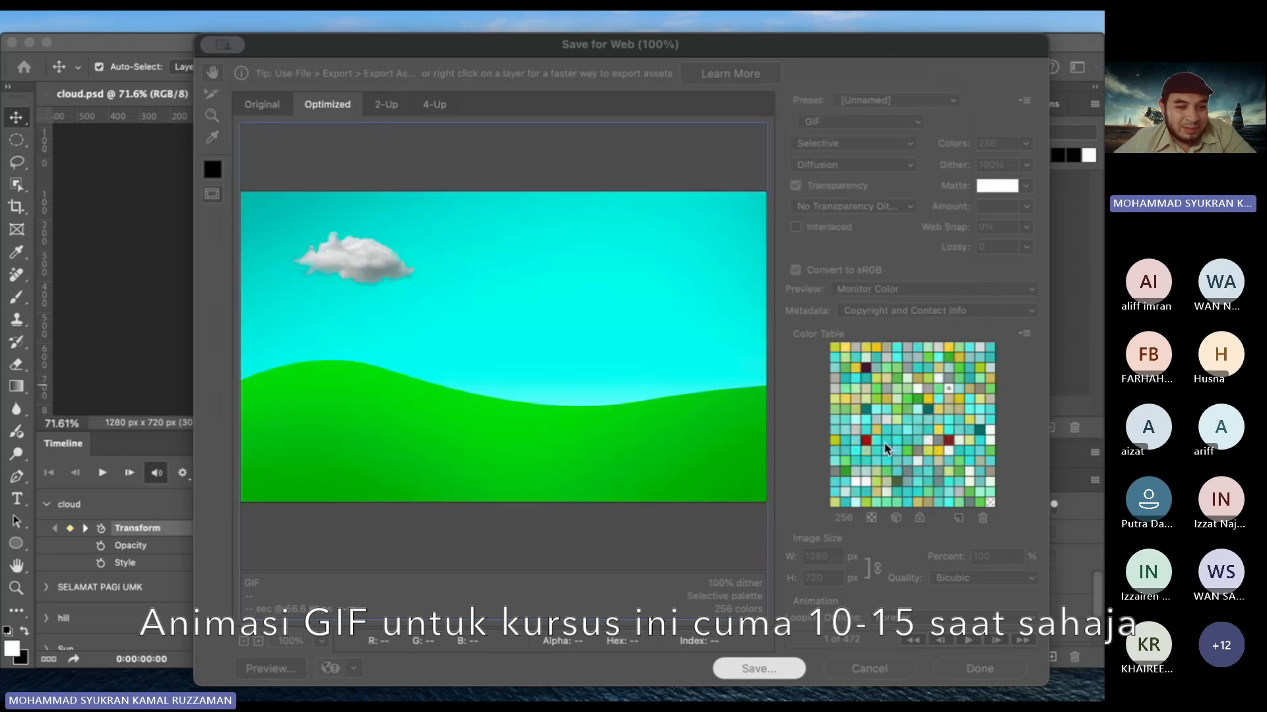